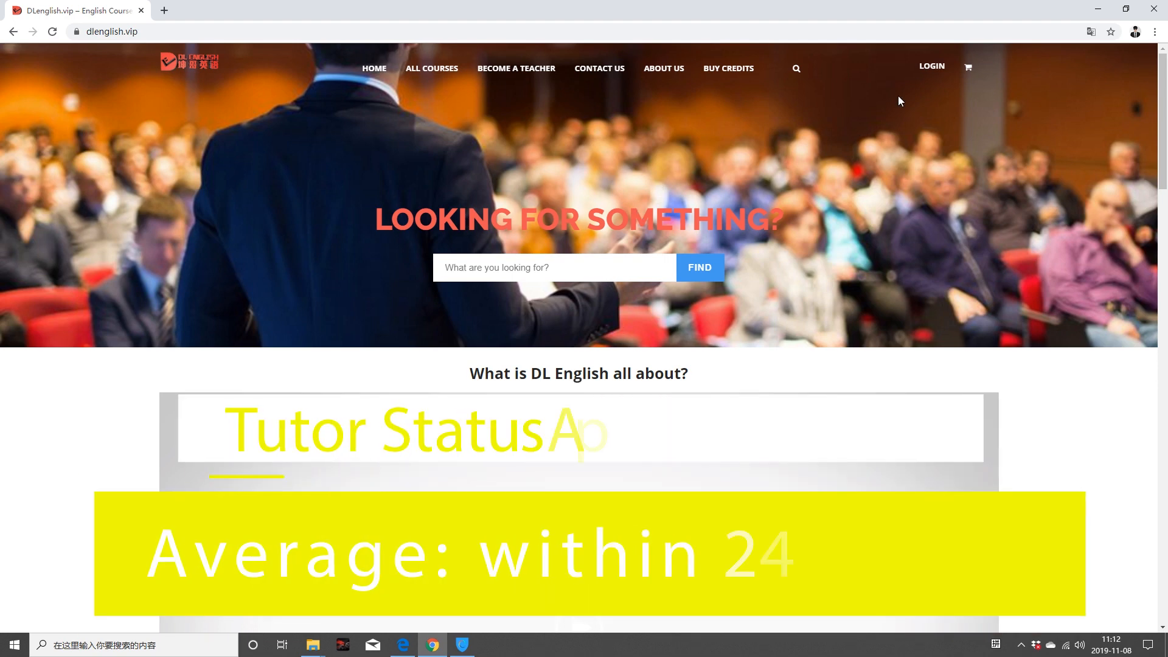
Step: Open the DLenglish.vip login form
scroll(570, 366, down, 4)
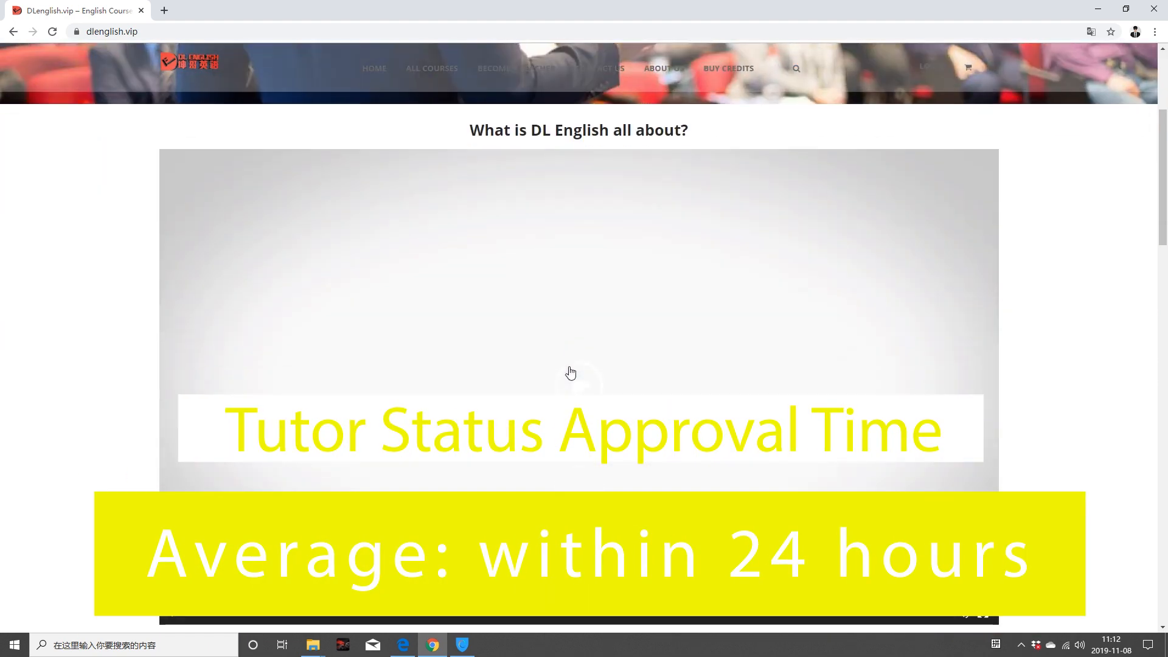
scroll(570, 366, down, 5)
scroll(570, 367, down, 3)
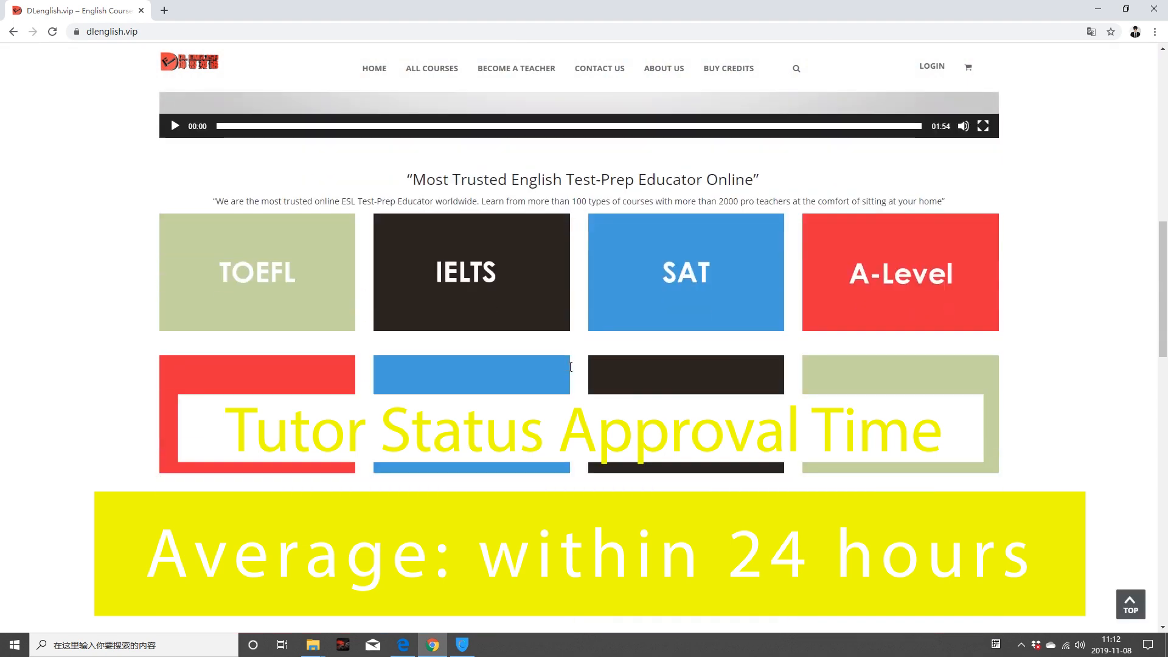
scroll(570, 370, down, 4)
scroll(570, 372, up, 6)
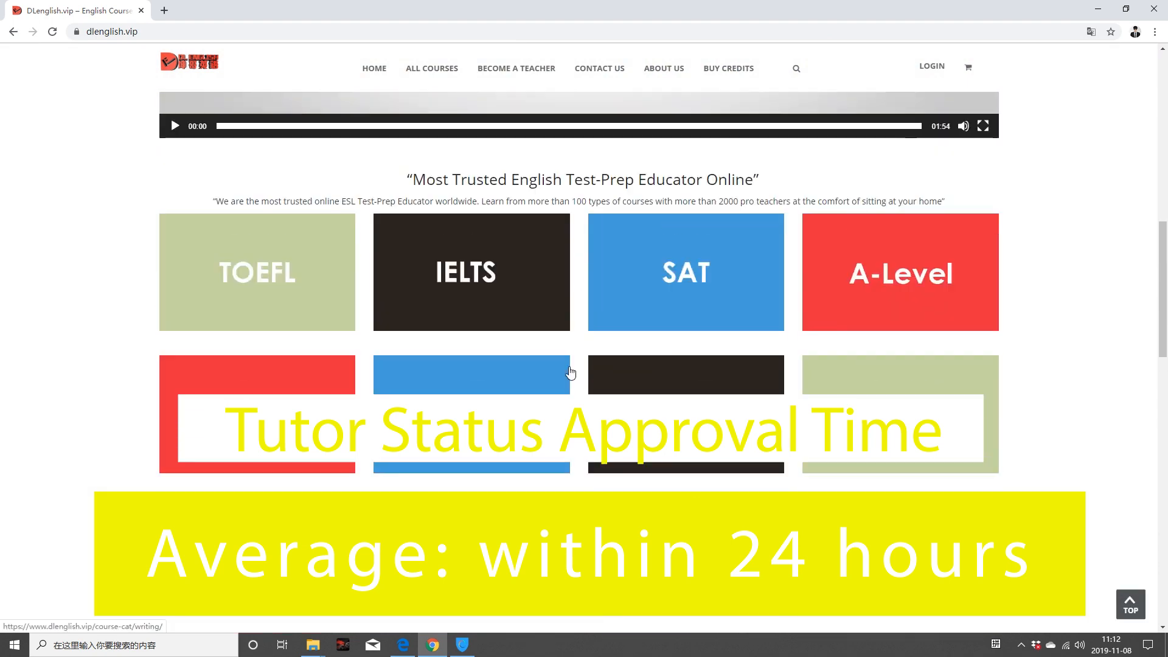
scroll(570, 373, up, 3)
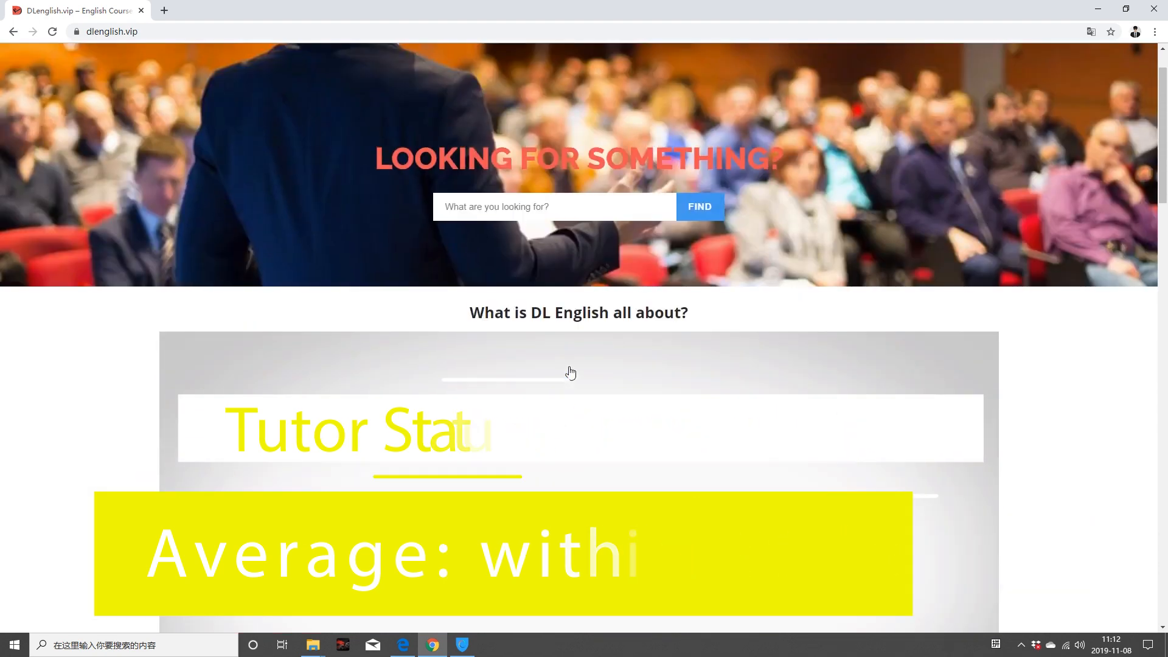
scroll(572, 341, up, 1)
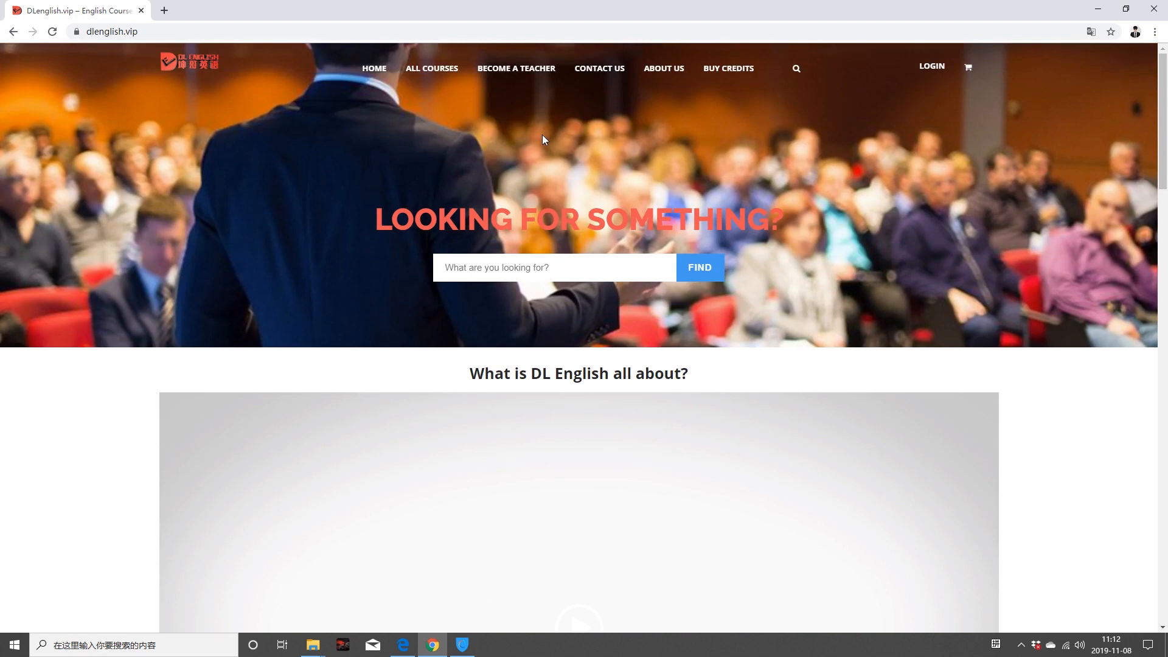
click(939, 69)
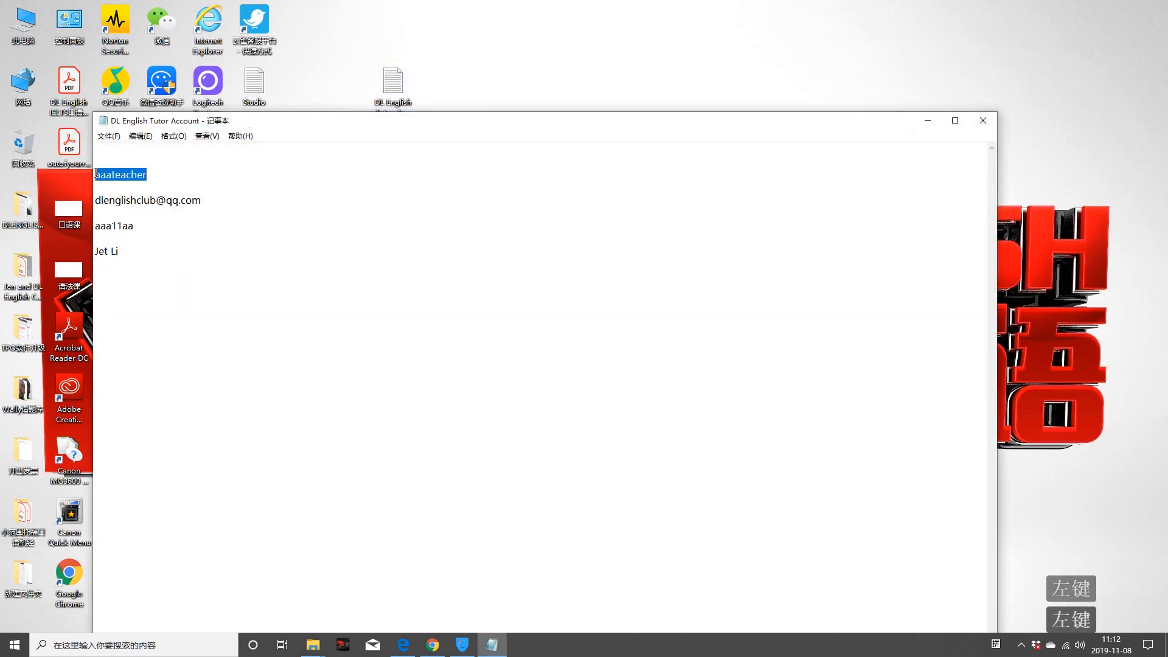
Step: Sign in with the tutor username and password copied from Notepad, then show the MORE dashboard options
key(ctrl+c)
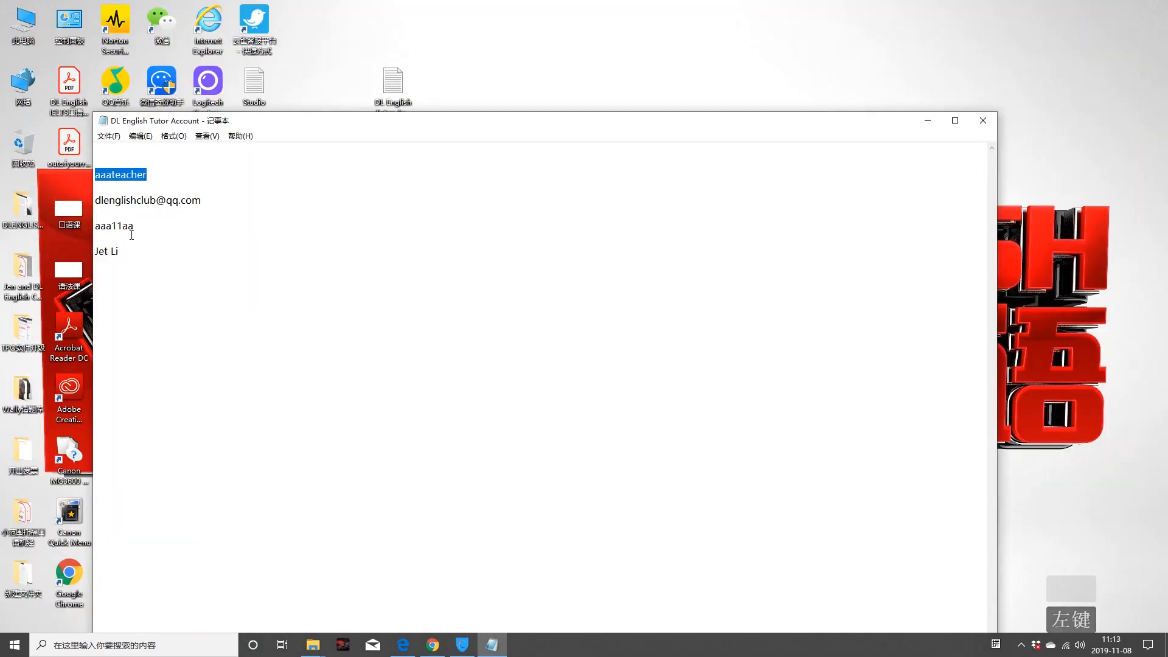
double_click(114, 226)
key(ctrl+c)
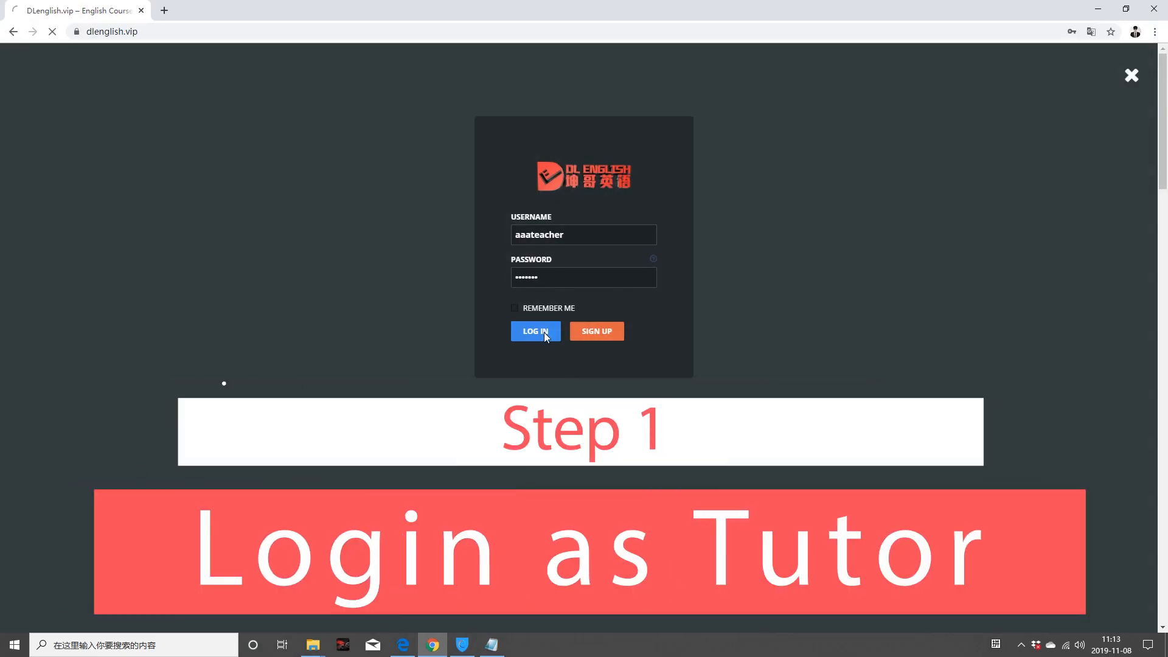
click(544, 334)
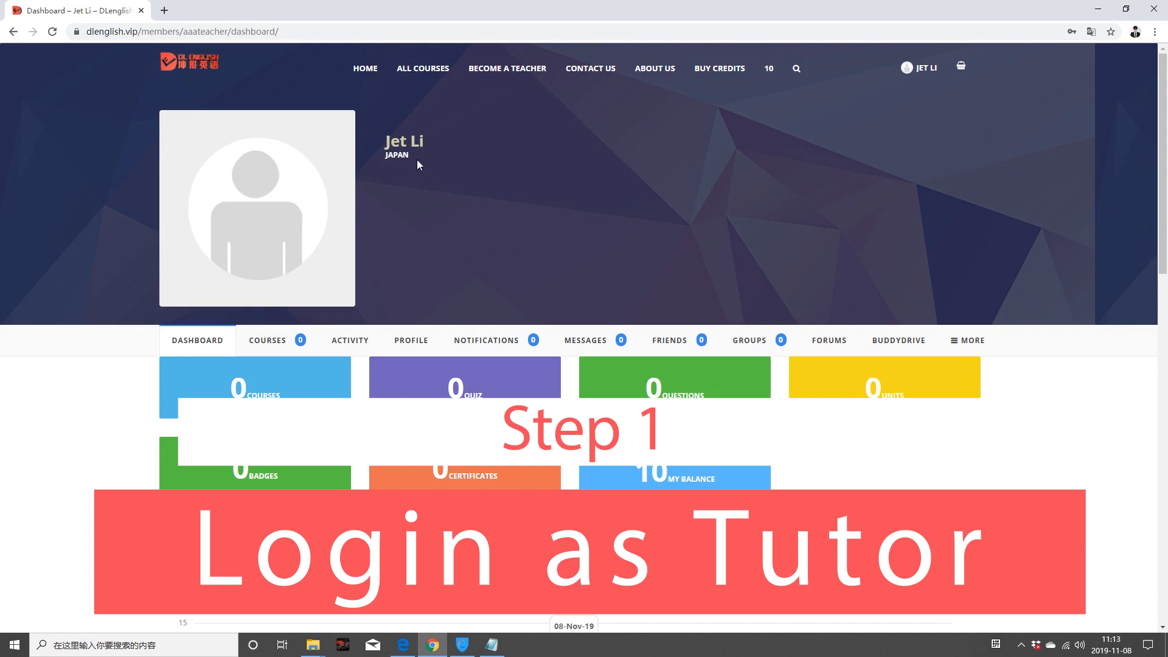
click(971, 343)
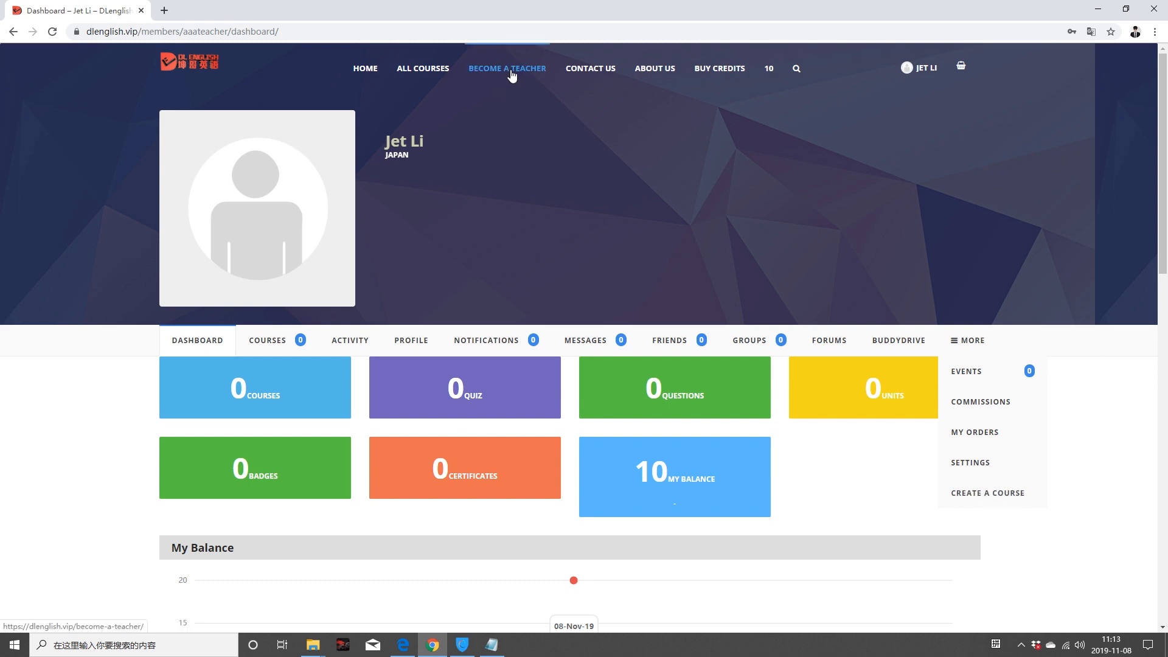
Step: From All Courses, start creating a new course
click(429, 70)
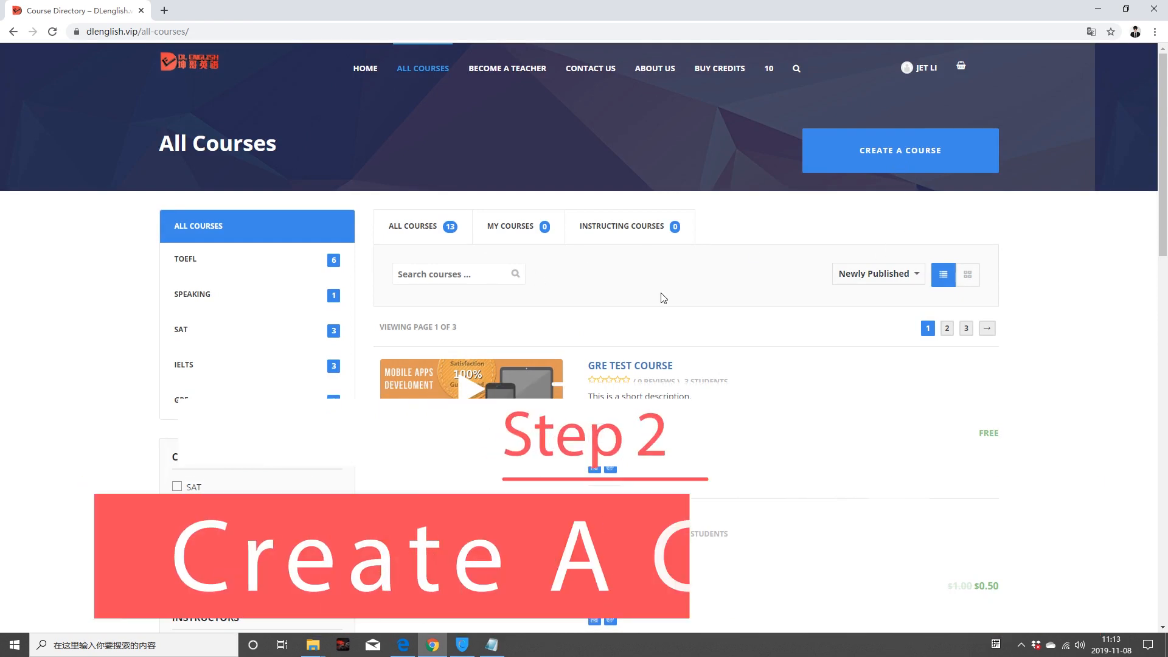
click(900, 151)
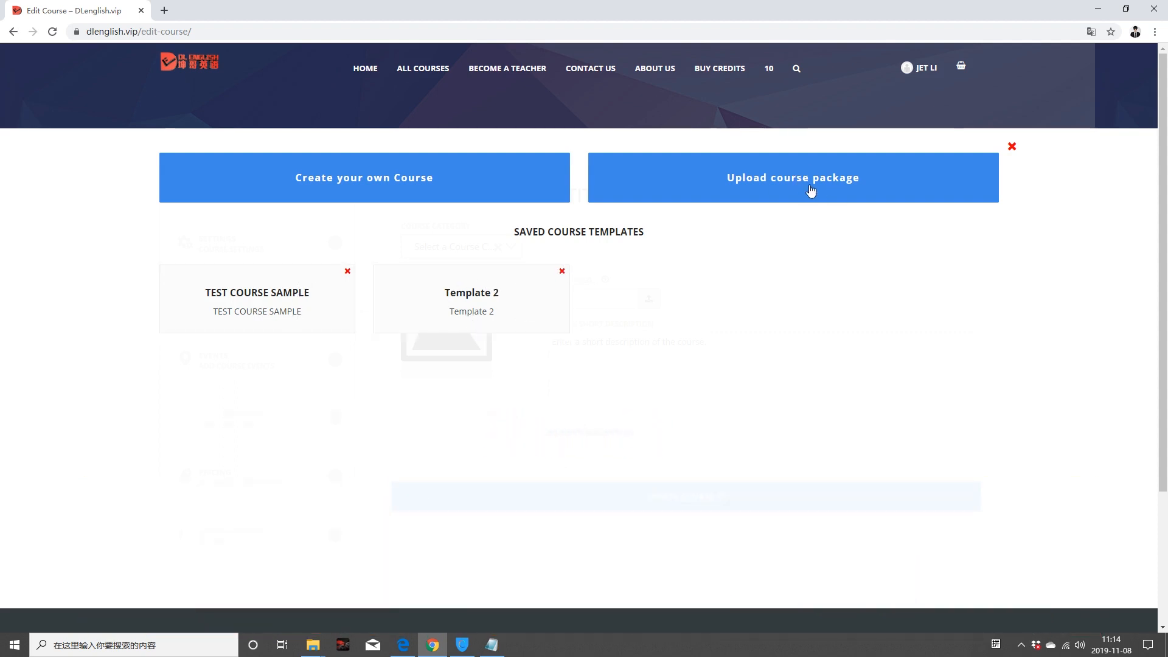
Step: Build a course from scratch with its category set to GRE
click(390, 188)
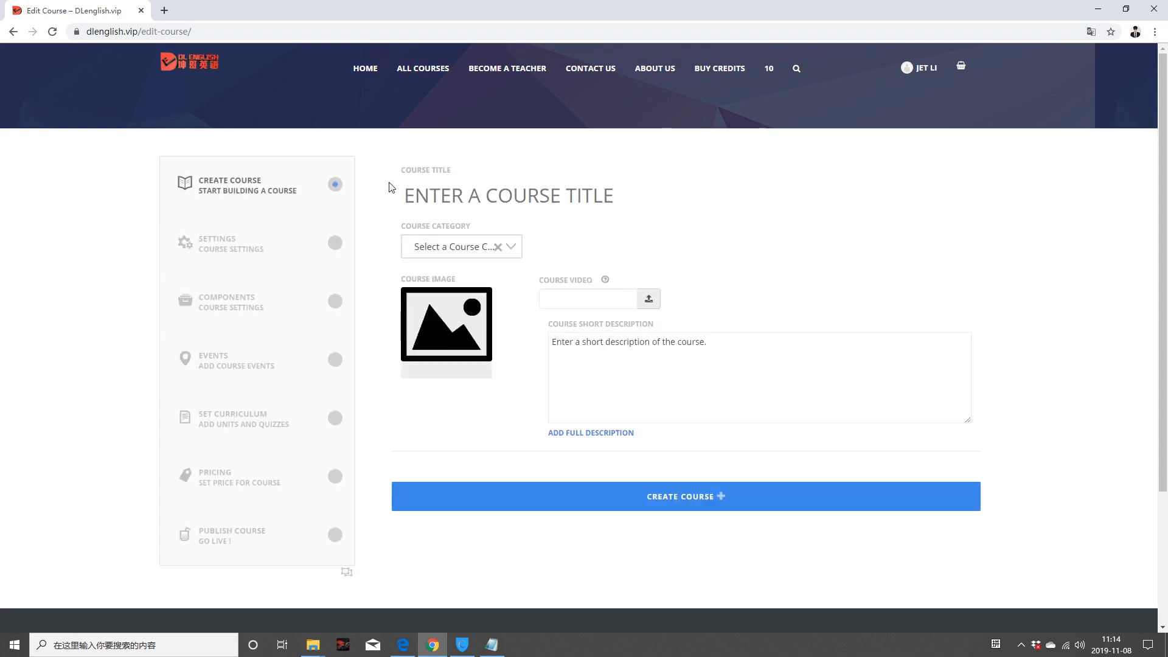
click(510, 247)
drag(509, 319, 512, 345)
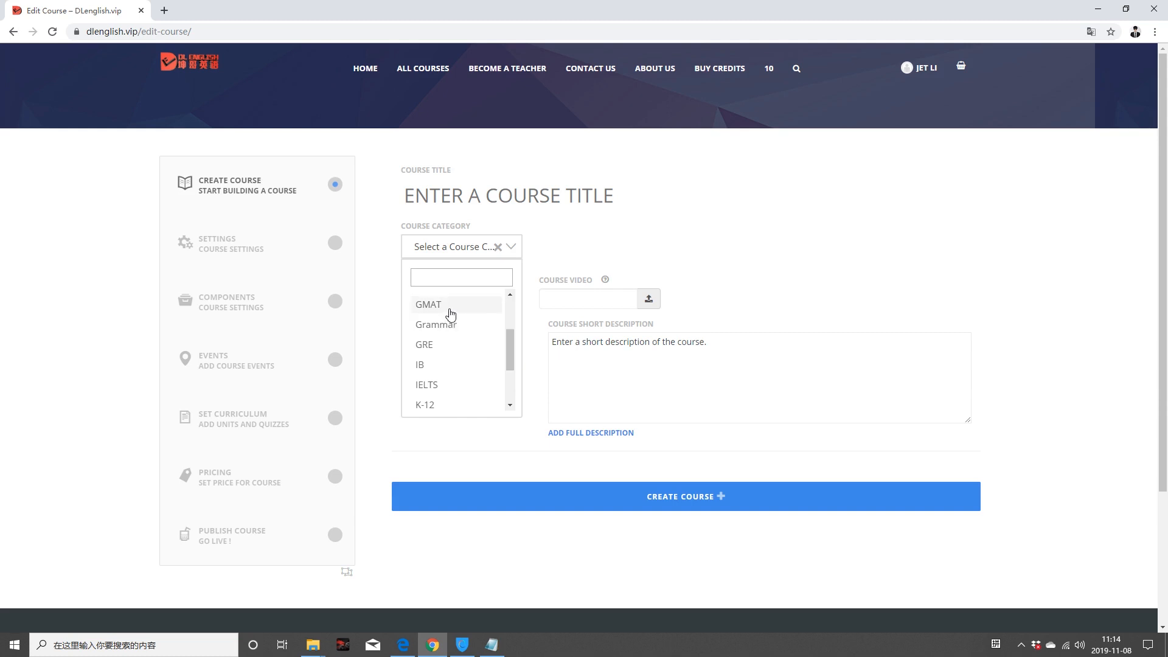
click(436, 346)
click(604, 300)
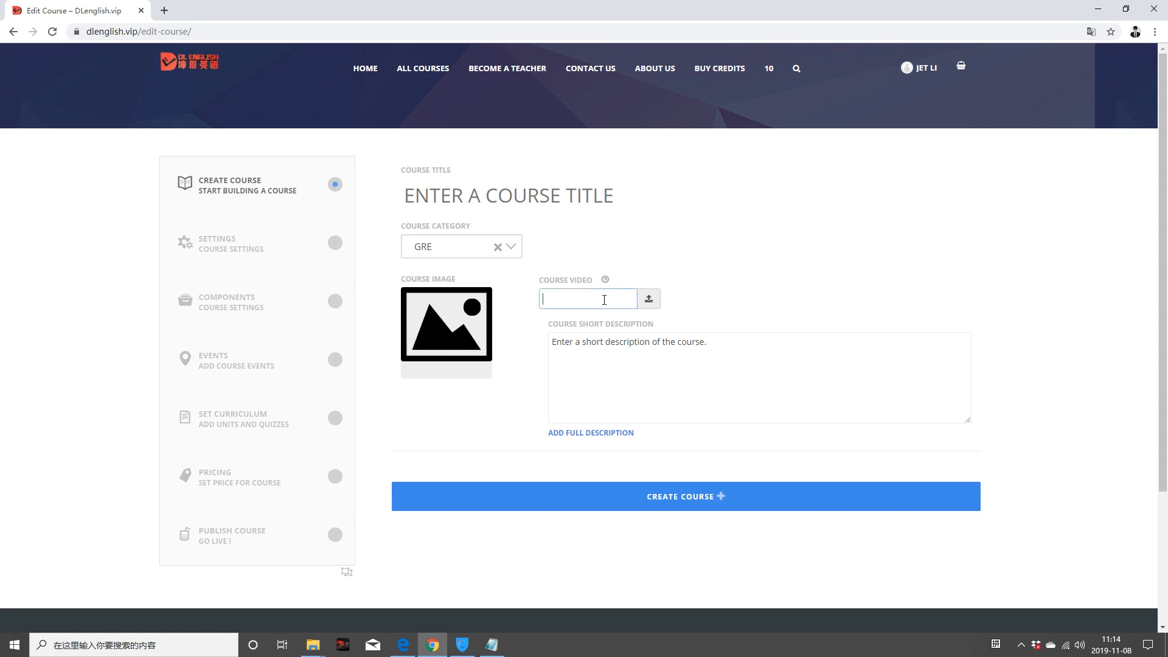
click(651, 301)
Step: Select video.mp4 from the Media Library as the course video
click(652, 298)
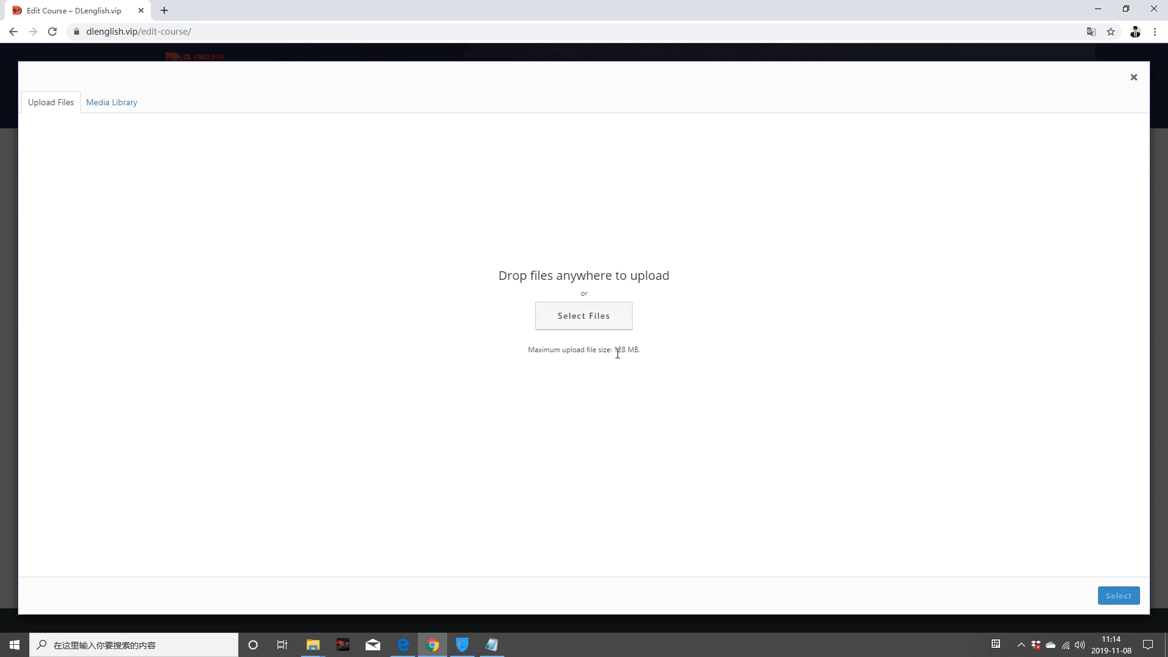
click(112, 105)
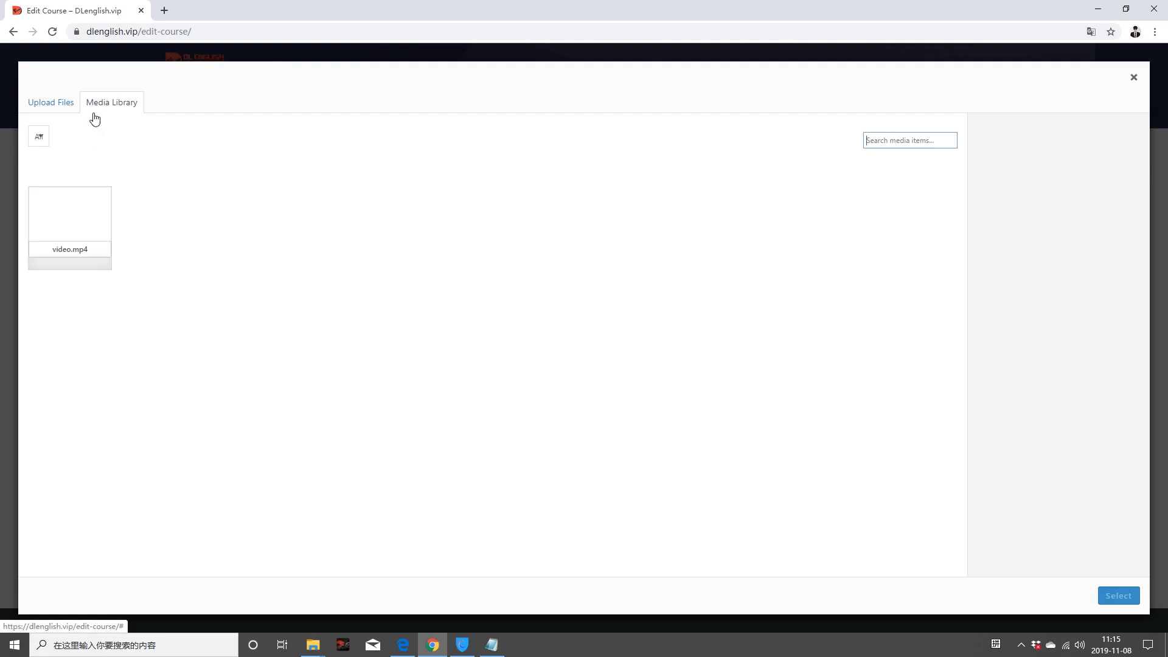
click(93, 219)
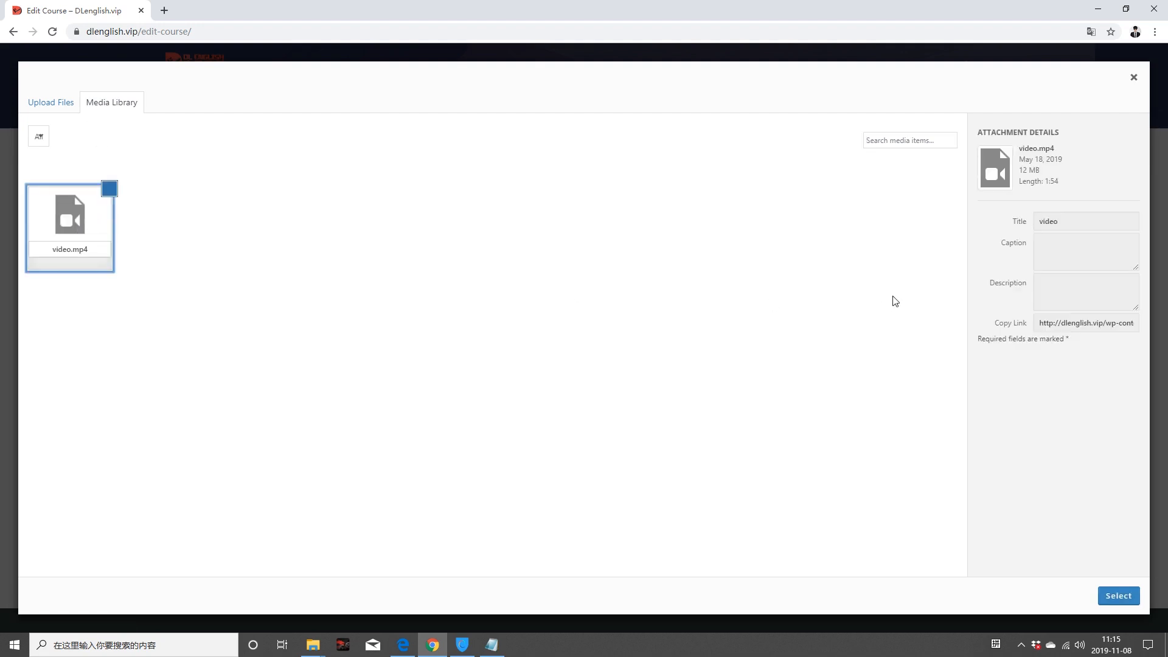
click(1118, 598)
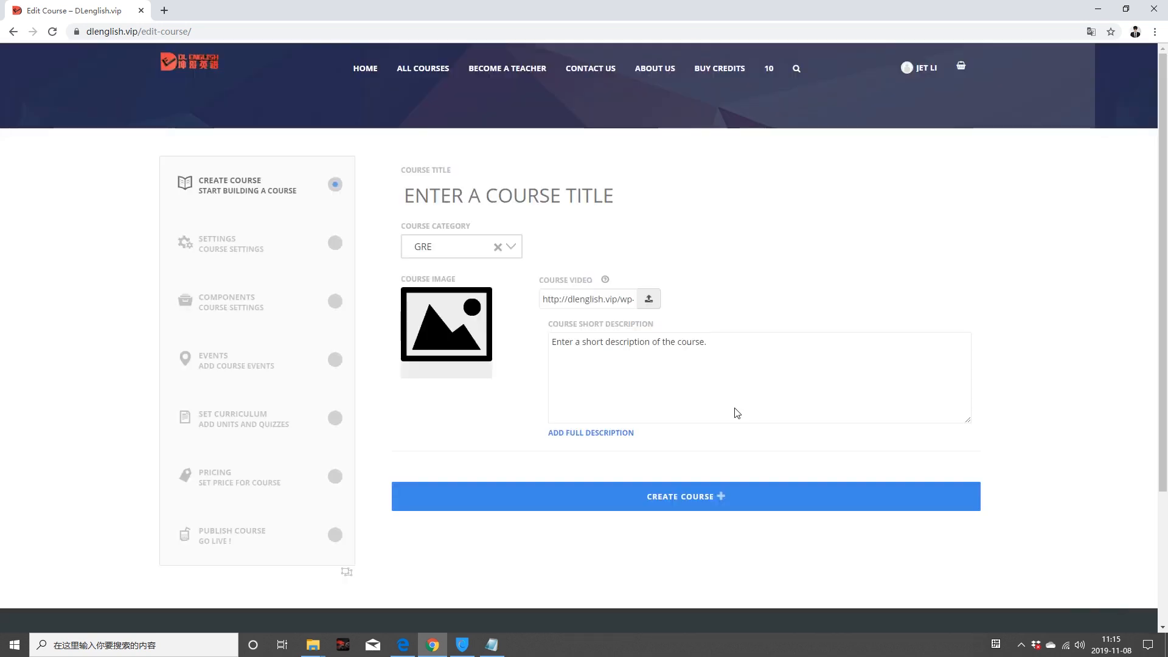
Step: Replace the short description placeholder with 'This is my GRE TEST Course.'
scroll(660, 354, down, 1)
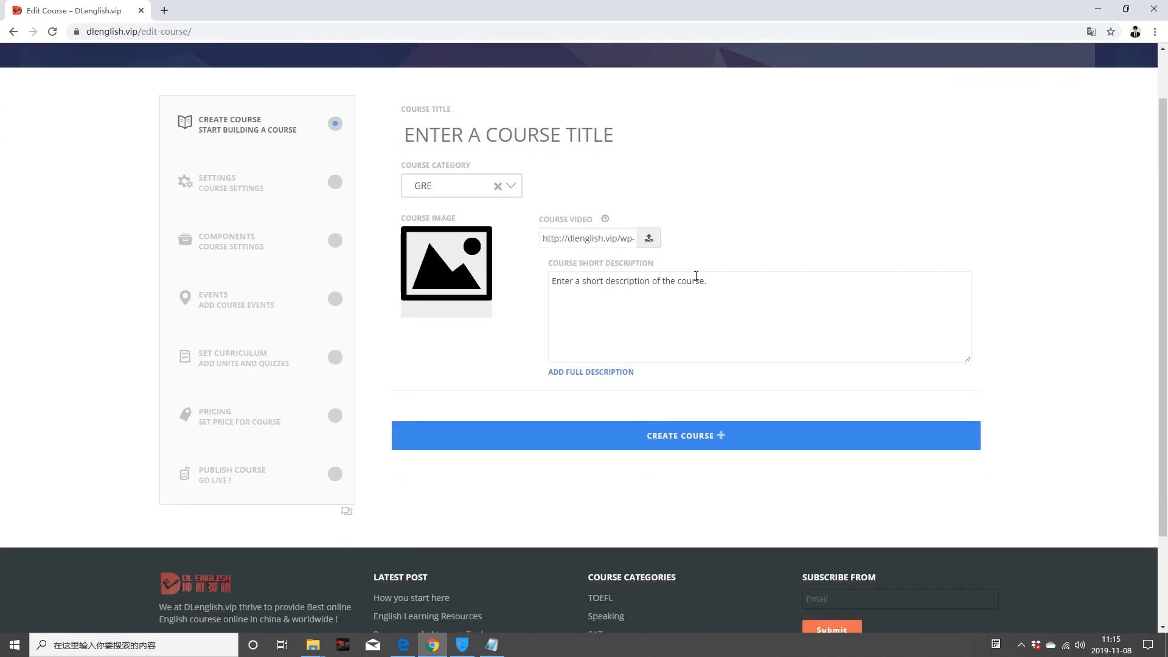
drag(716, 283, 527, 288)
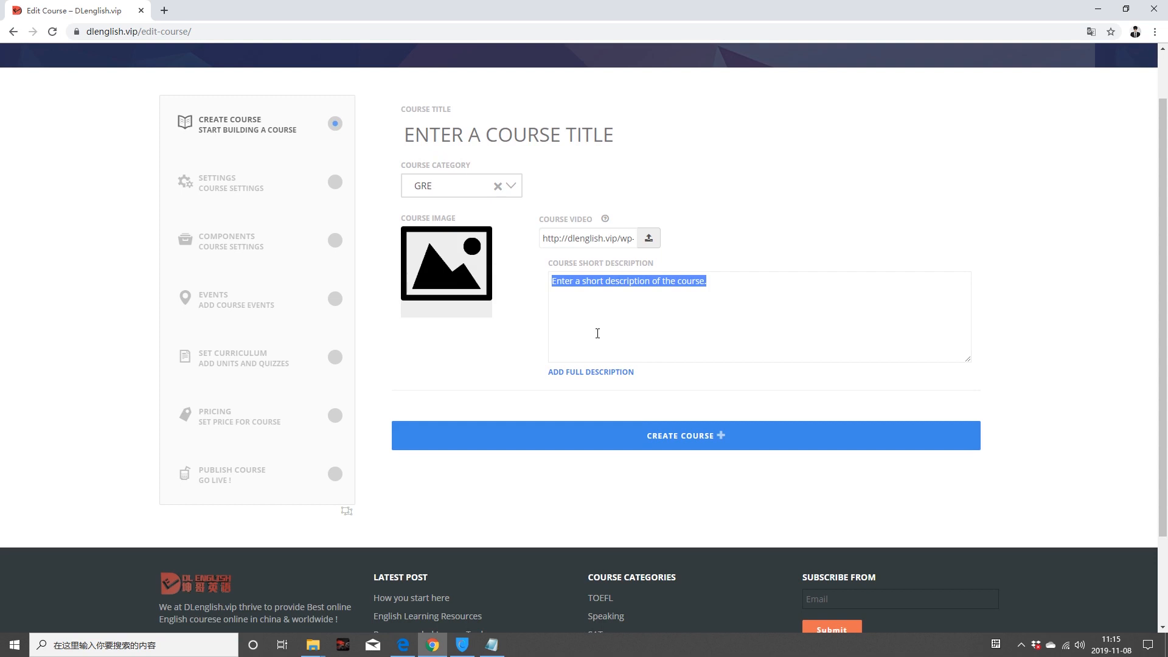
text(This is my GRE TE)
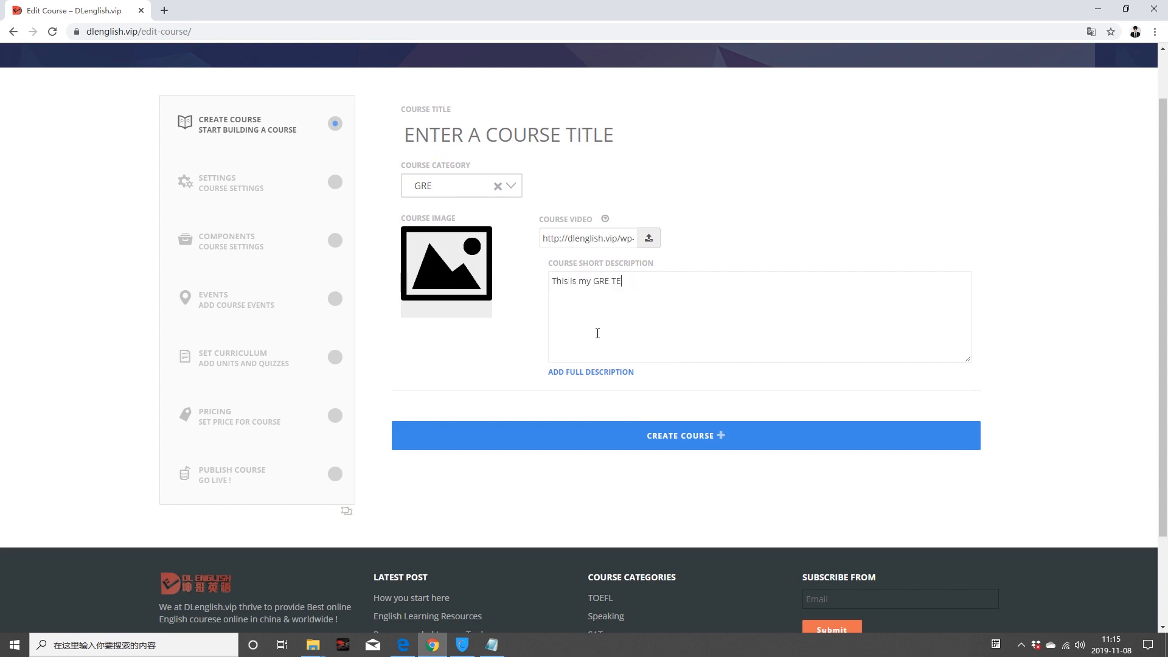
text(ST Course.)
Step: Add the full description 'This is my Full GRE TEST Course.'
click(612, 372)
scroll(626, 379, down, 2)
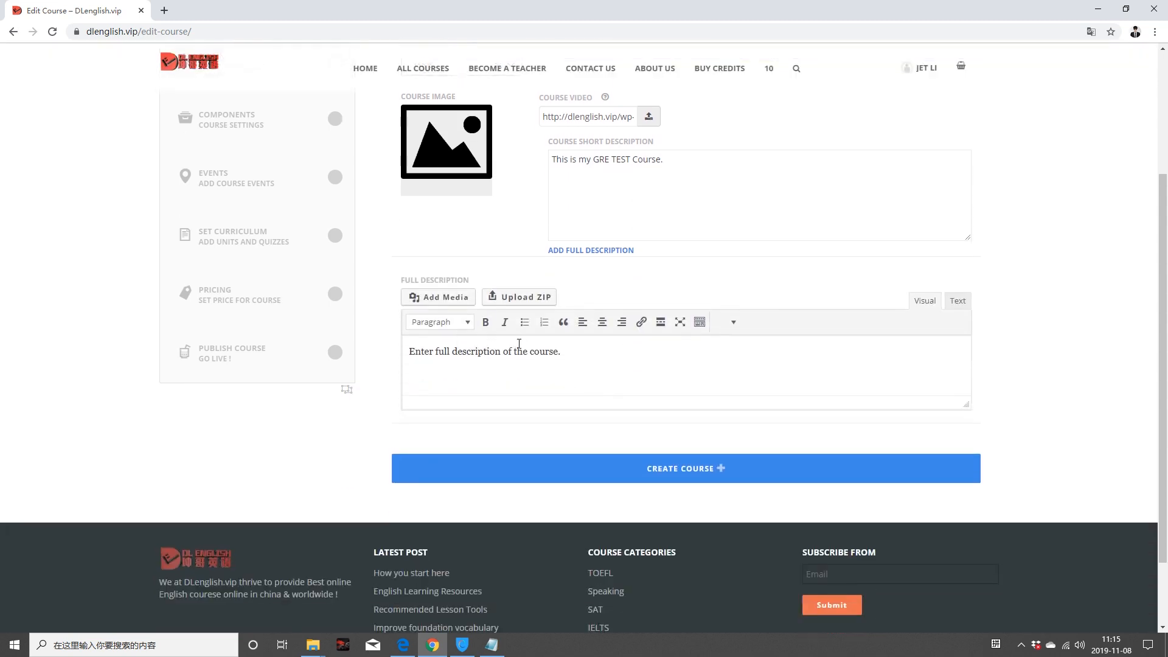
drag(577, 353, 387, 355)
text(This is my Full GRE TEST C)
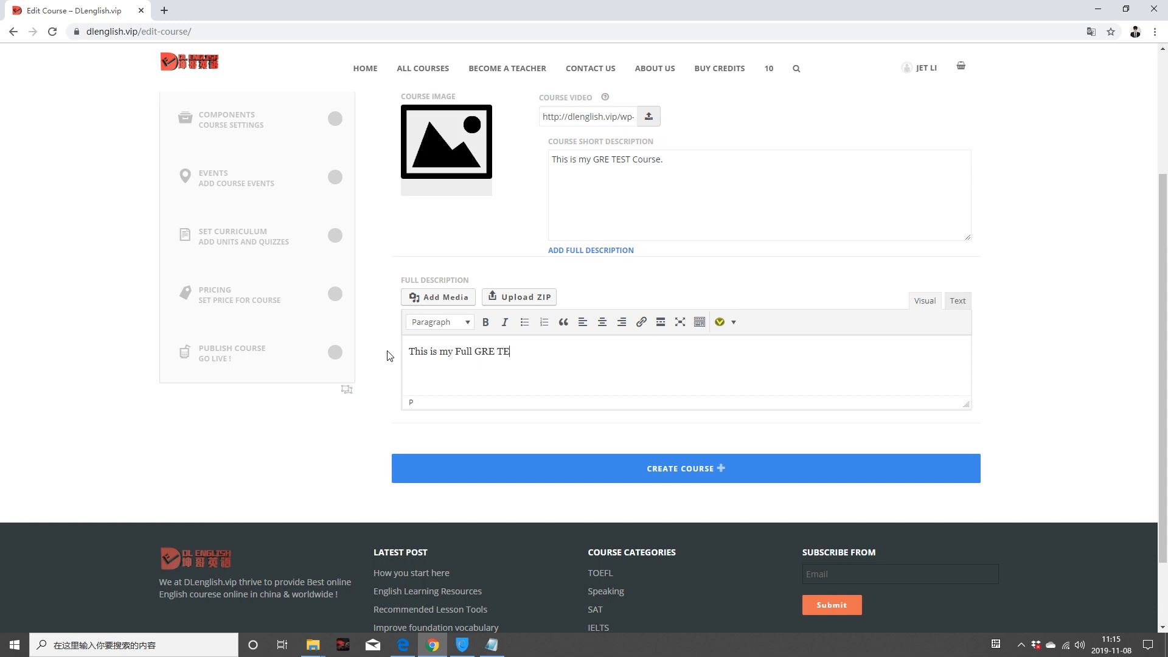
text(ourse.)
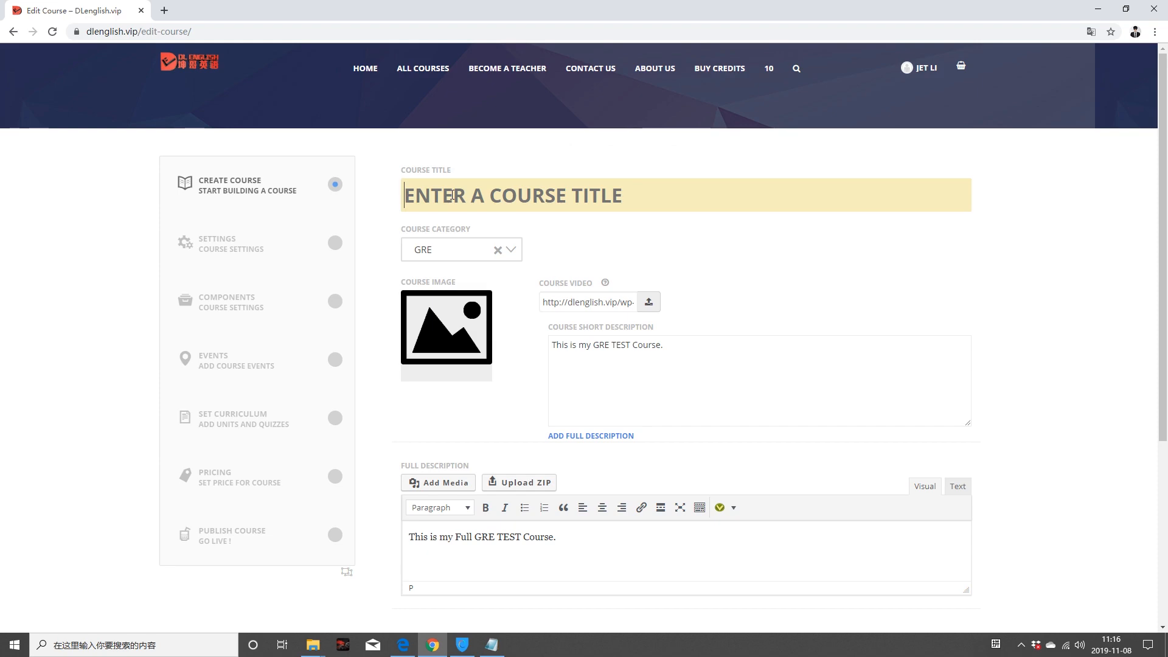
Step: Title the course 'This is GRE' and set the GRE picture as its course image
text(This)
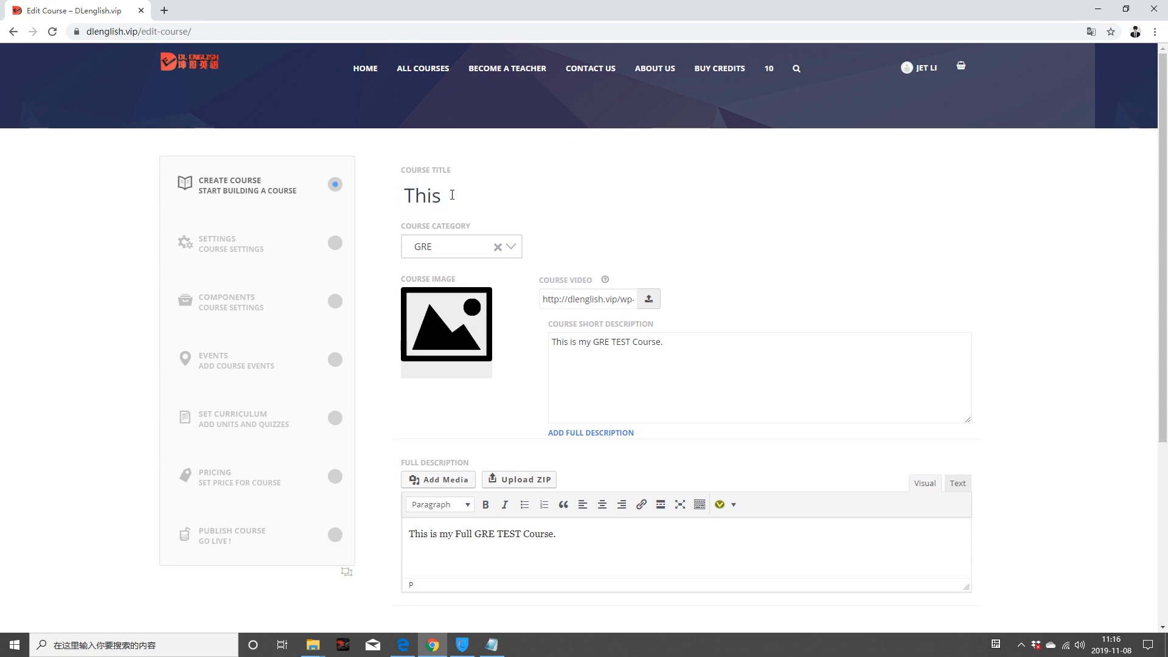
text( is GRE)
click(441, 323)
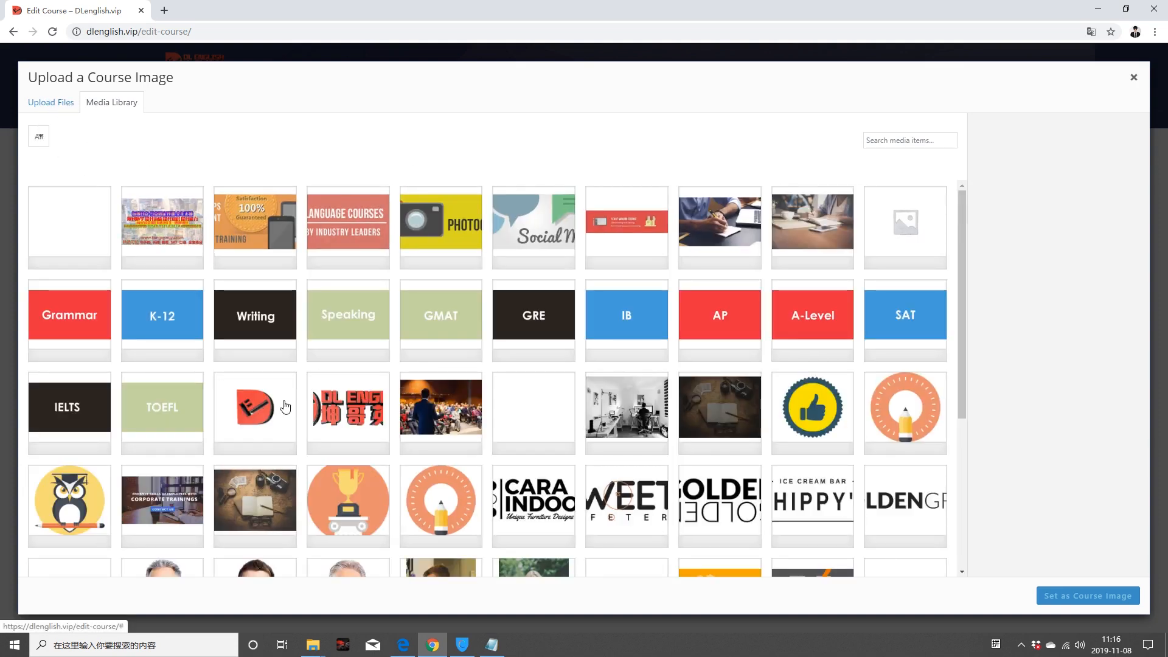
click(522, 313)
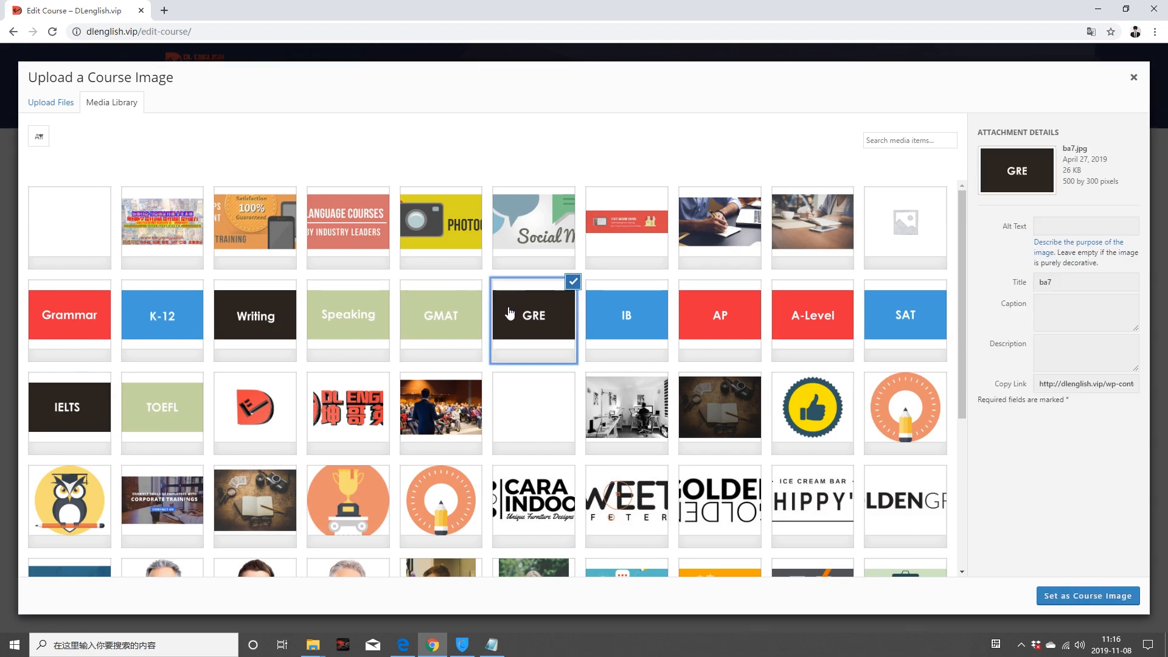
scroll(511, 312, down, 3)
scroll(540, 339, up, 2)
scroll(547, 311, up, 1)
scroll(584, 296, down, 1)
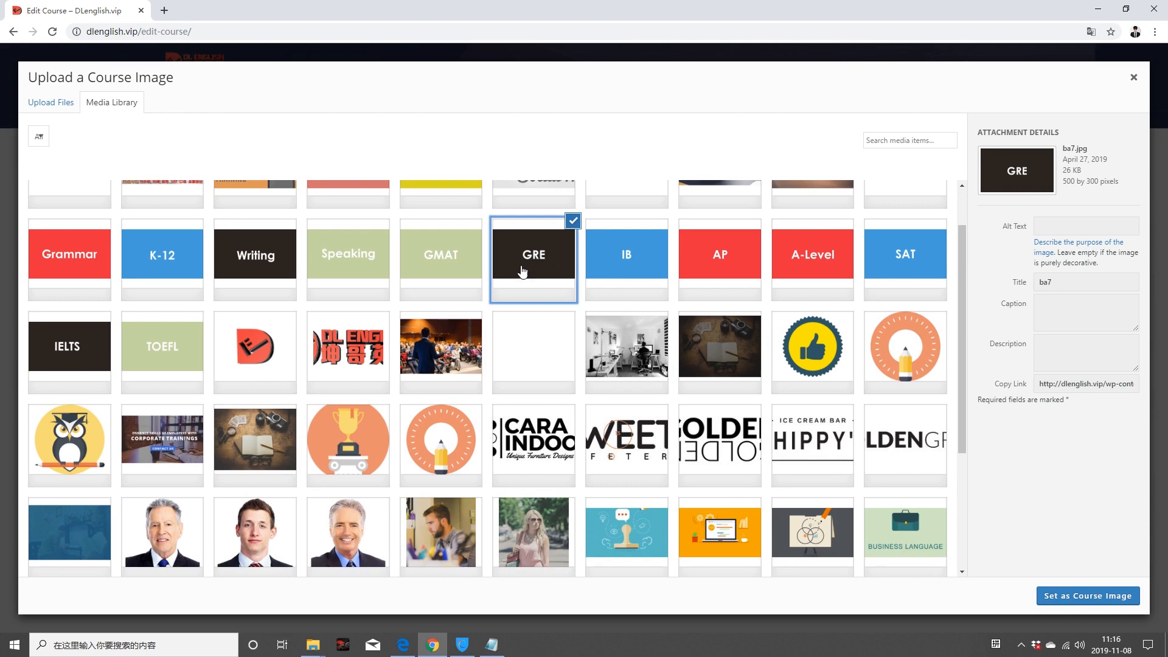
click(1076, 594)
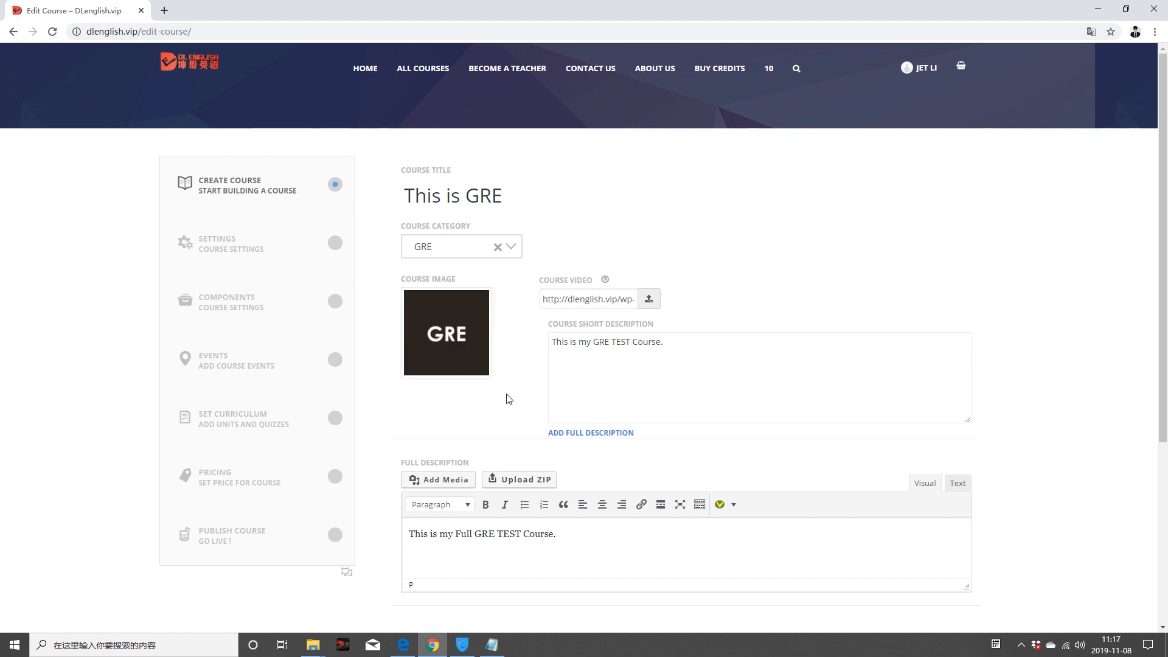
Step: Create the course and confirm making a new course
scroll(486, 418, down, 4)
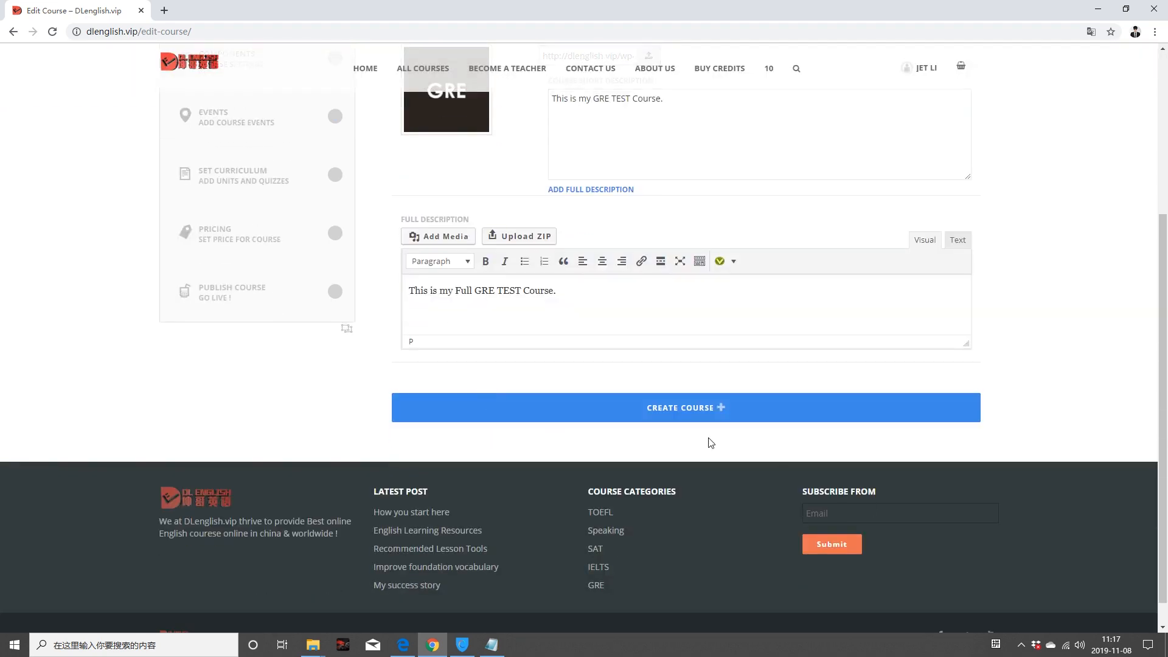
click(673, 406)
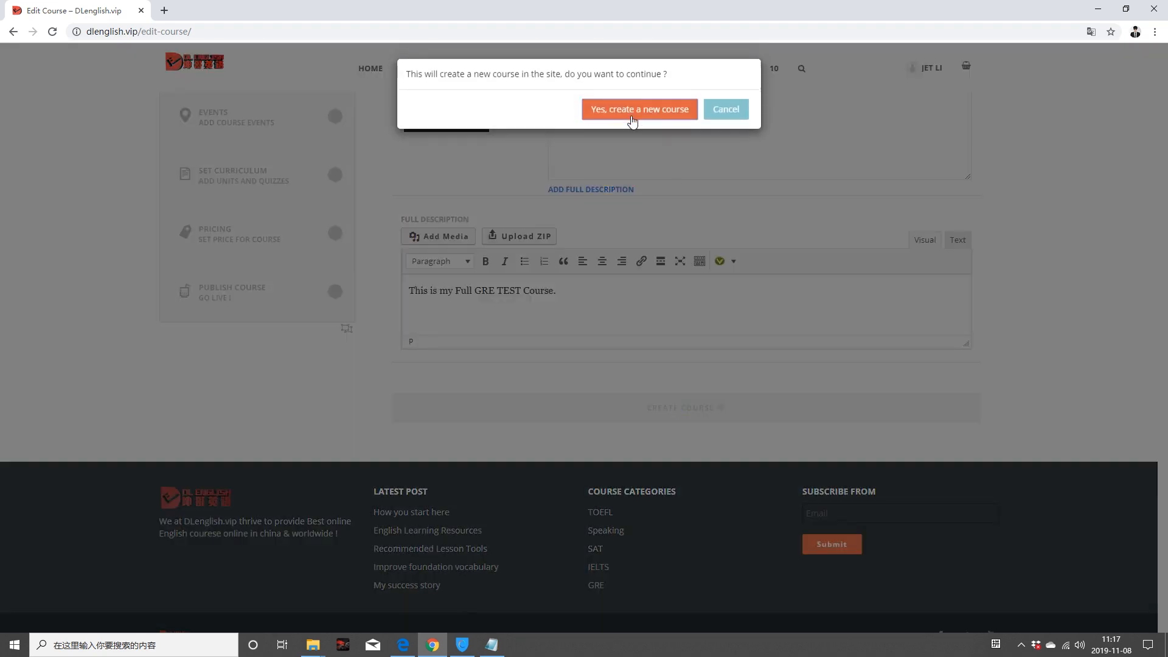
click(632, 116)
scroll(544, 345, up, 4)
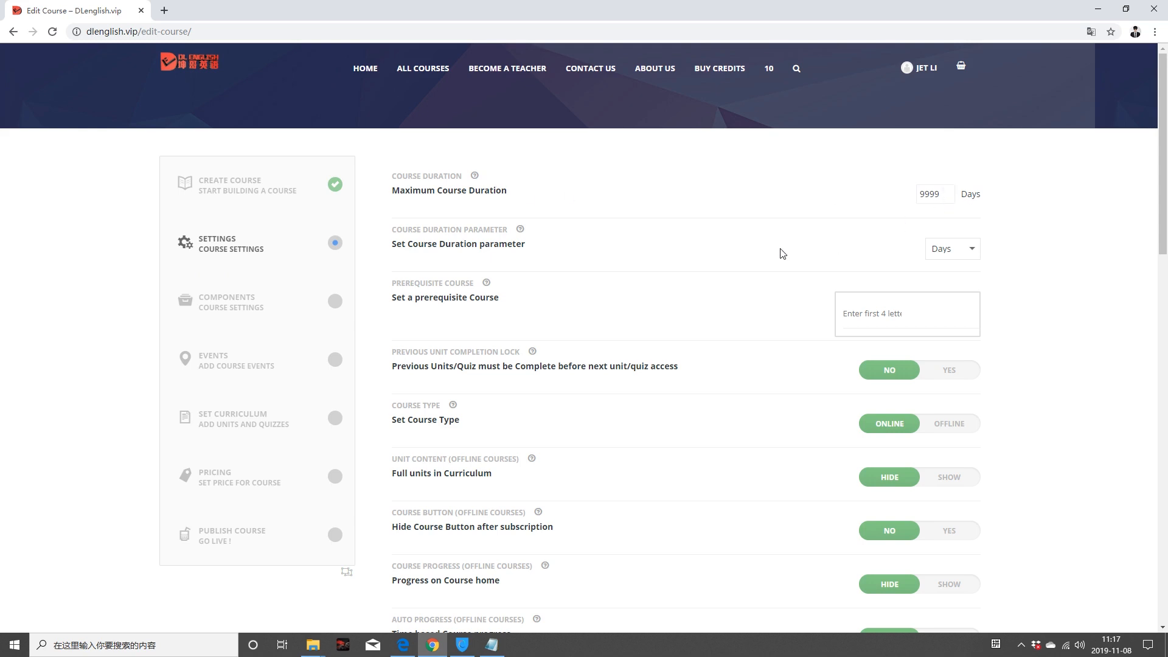
scroll(780, 253, down, 2)
scroll(720, 230, up, 1)
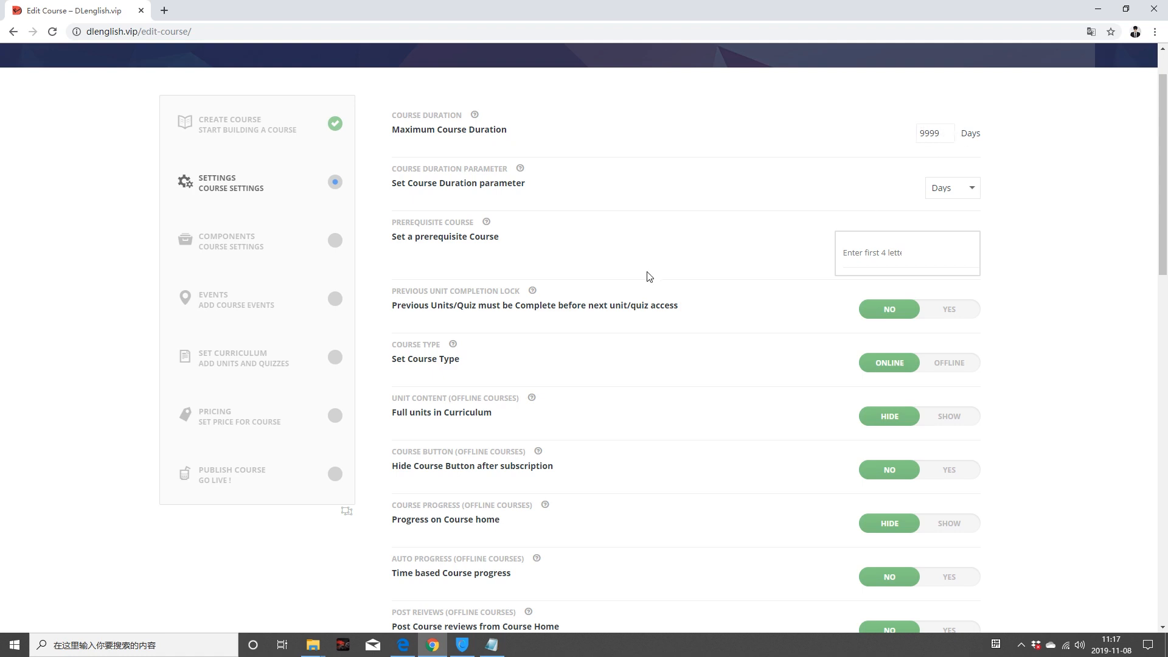
drag(939, 133, 878, 136)
text(5)
drag(933, 134, 922, 133)
text(9999)
scroll(795, 190, down, 1)
scroll(986, 195, up, 1)
click(974, 190)
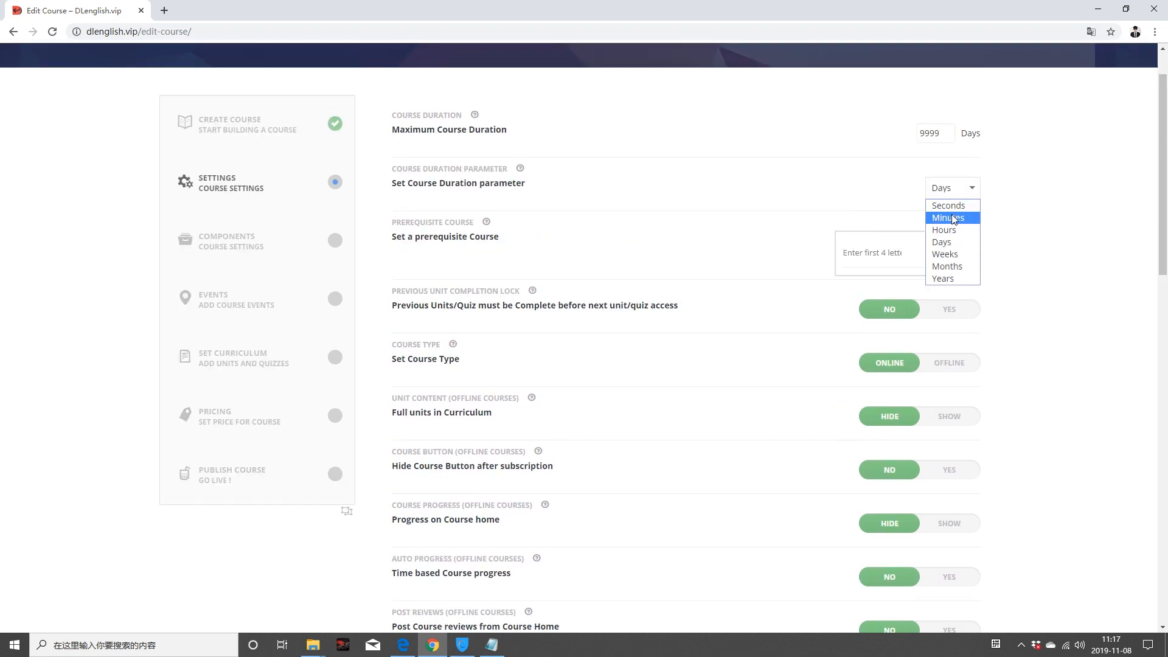
click(1038, 265)
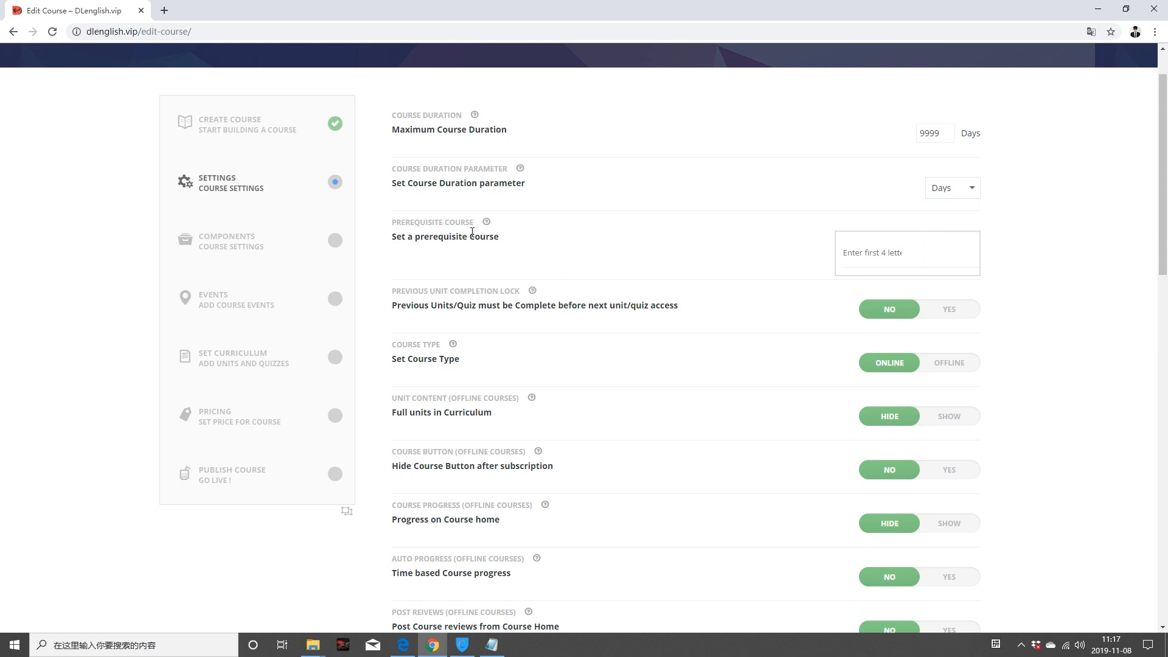
scroll(561, 253, down, 1)
click(867, 196)
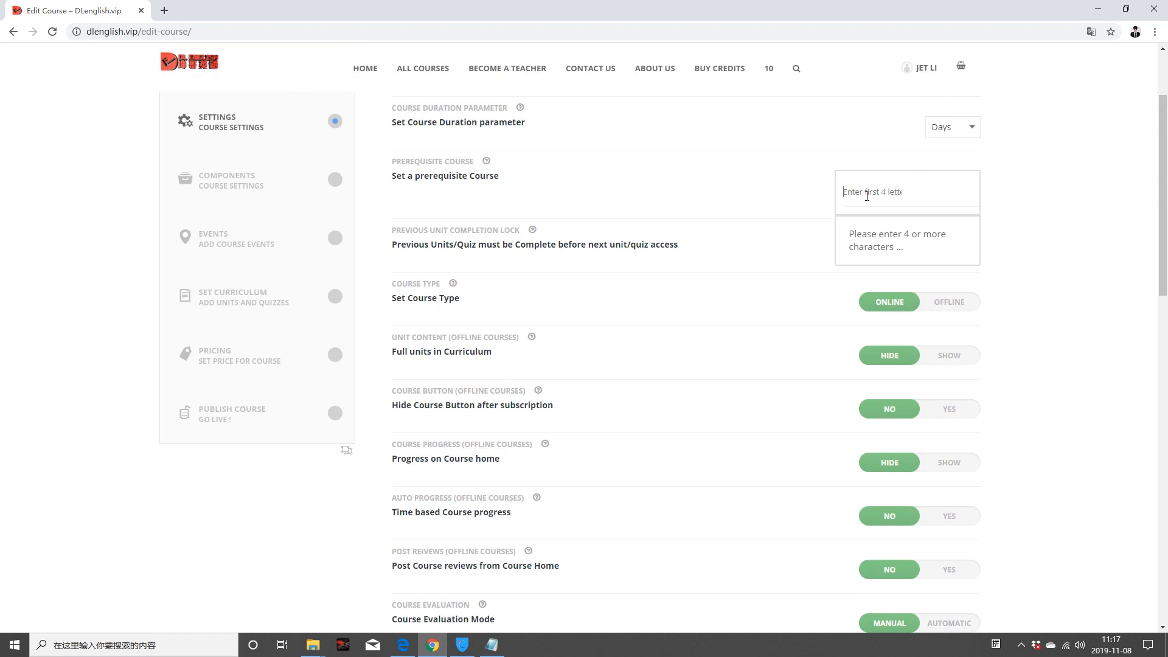
text(TOEFL)
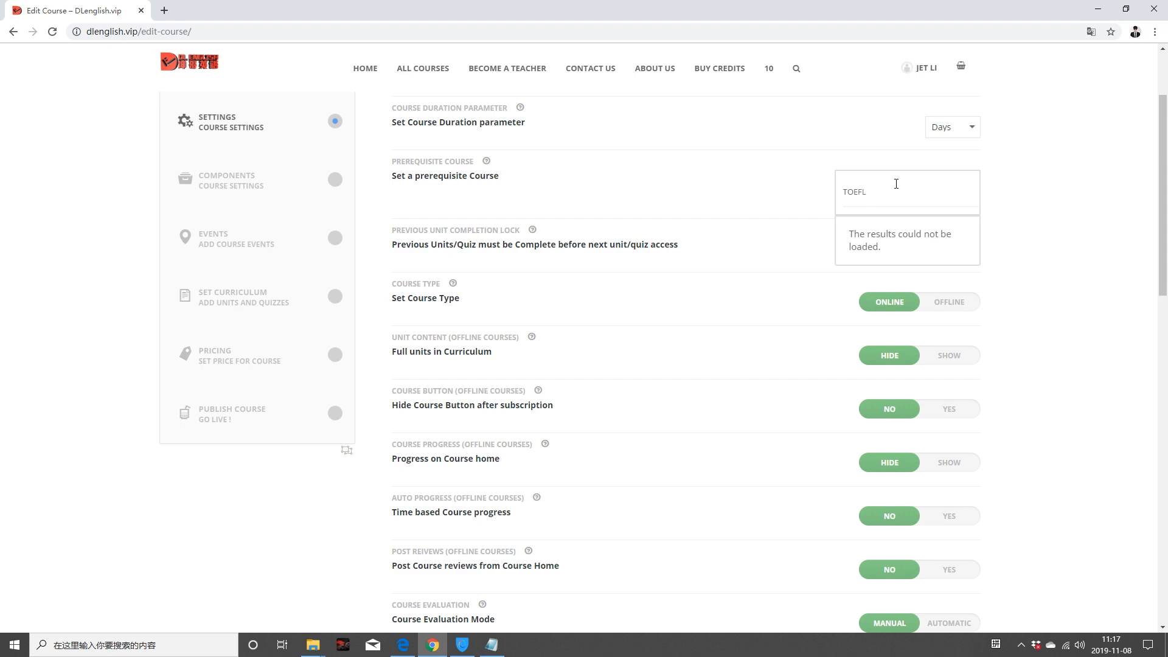
key(BackSpace)
key(BackSpace)
key(BackSpace)
key(BackSpace)
key(BackSpace)
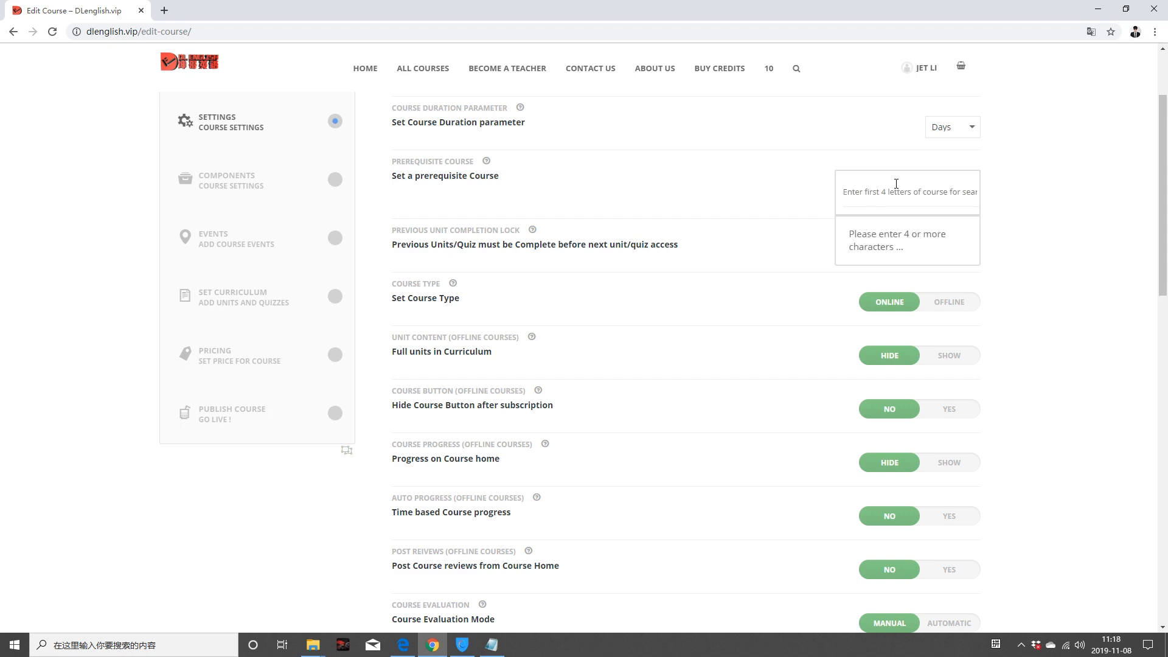
text(TEST)
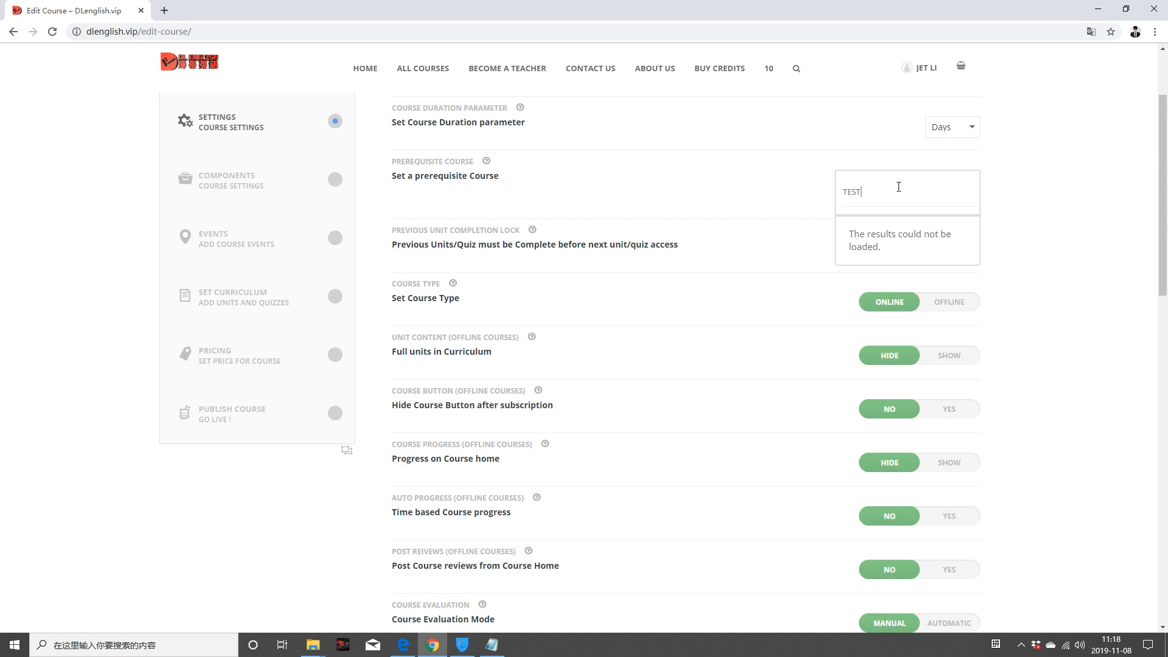
text( Course)
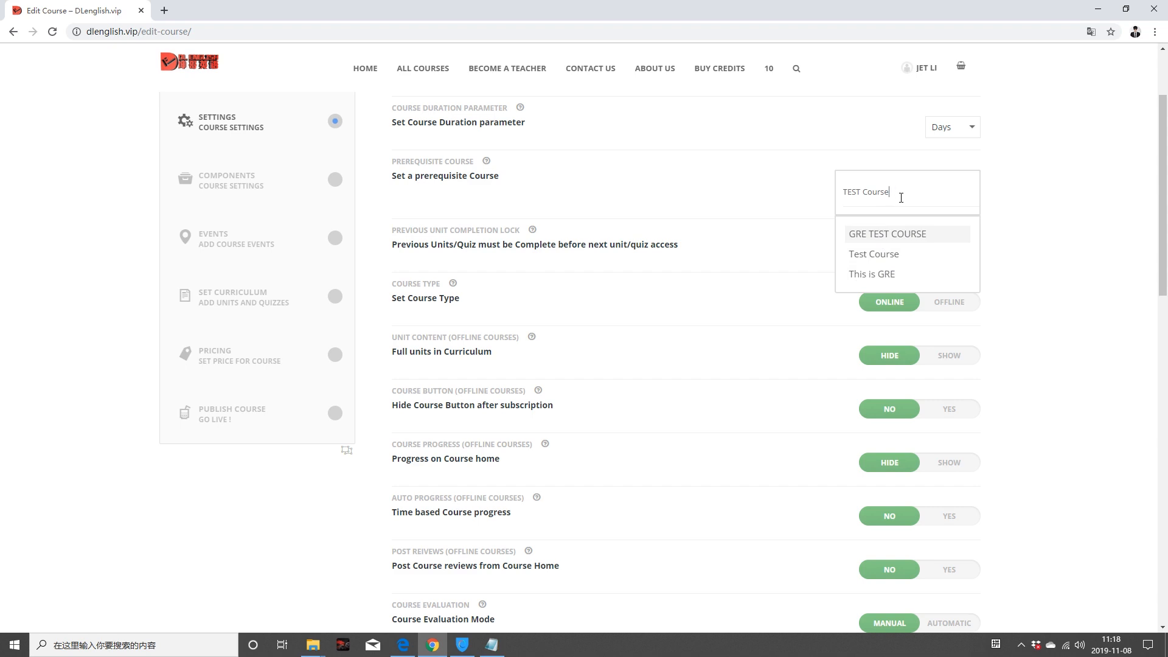
drag(899, 191, 837, 194)
scroll(782, 225, up, 2)
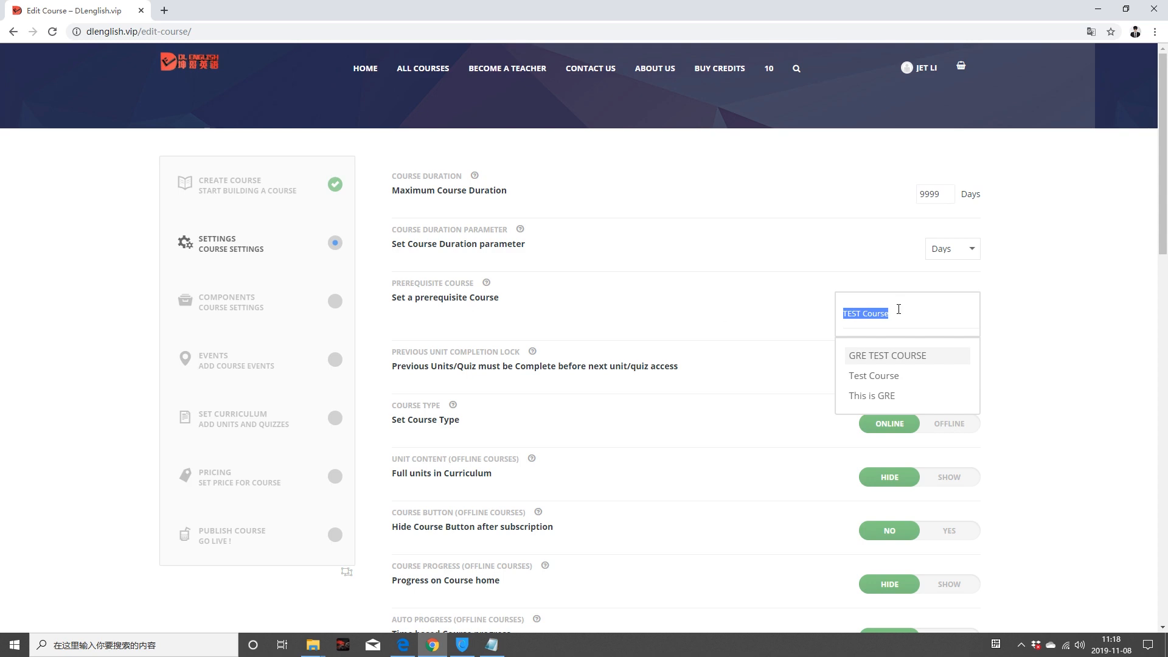
key(BackSpace)
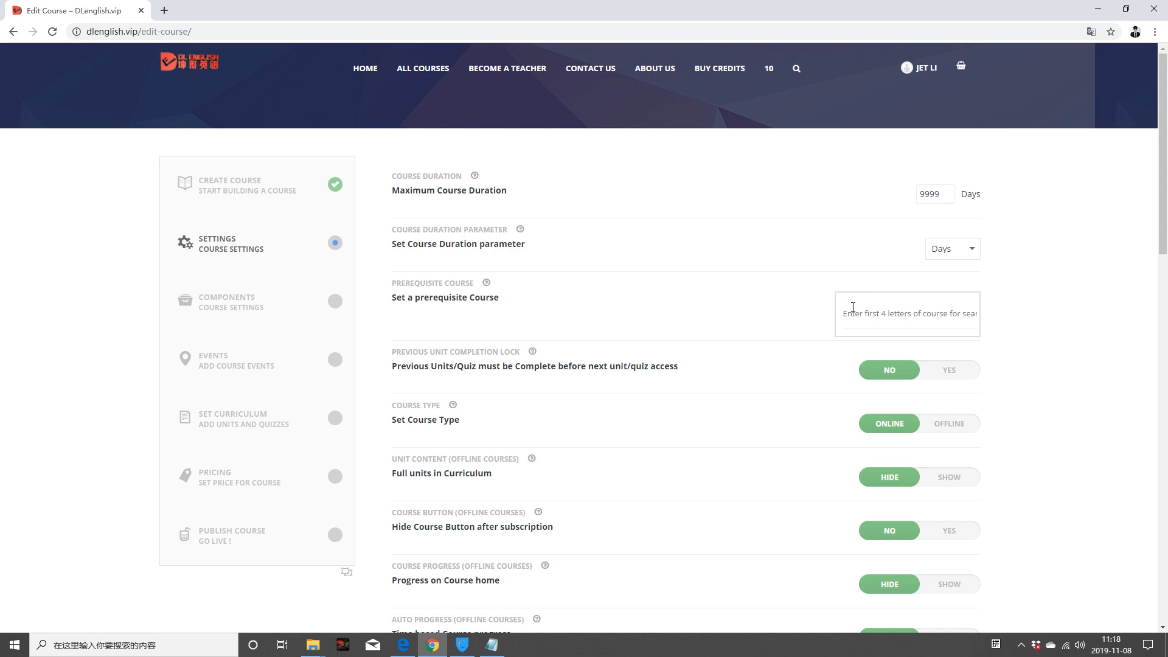
scroll(660, 334, down, 3)
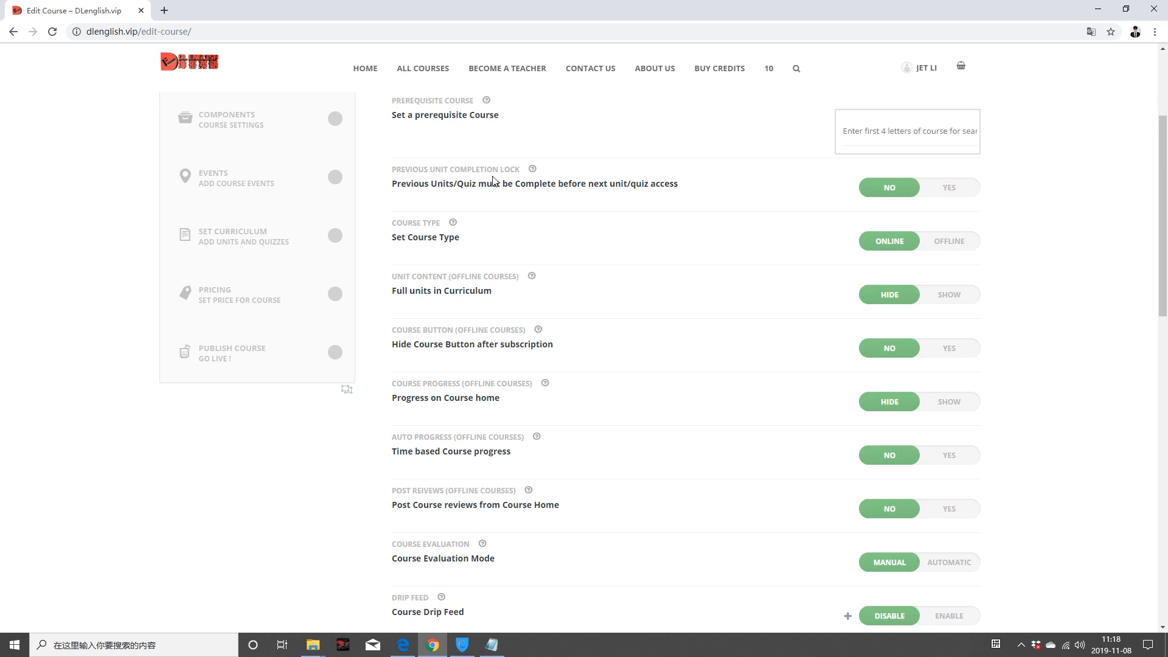
scroll(839, 209, down, 2)
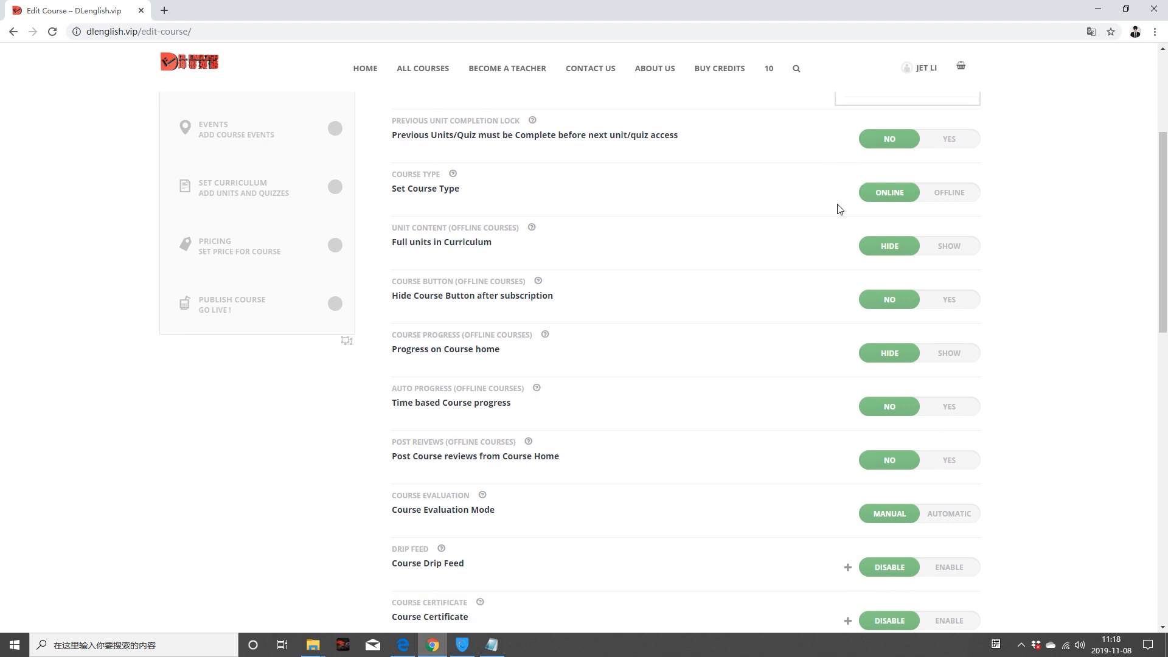
scroll(833, 280, up, 2)
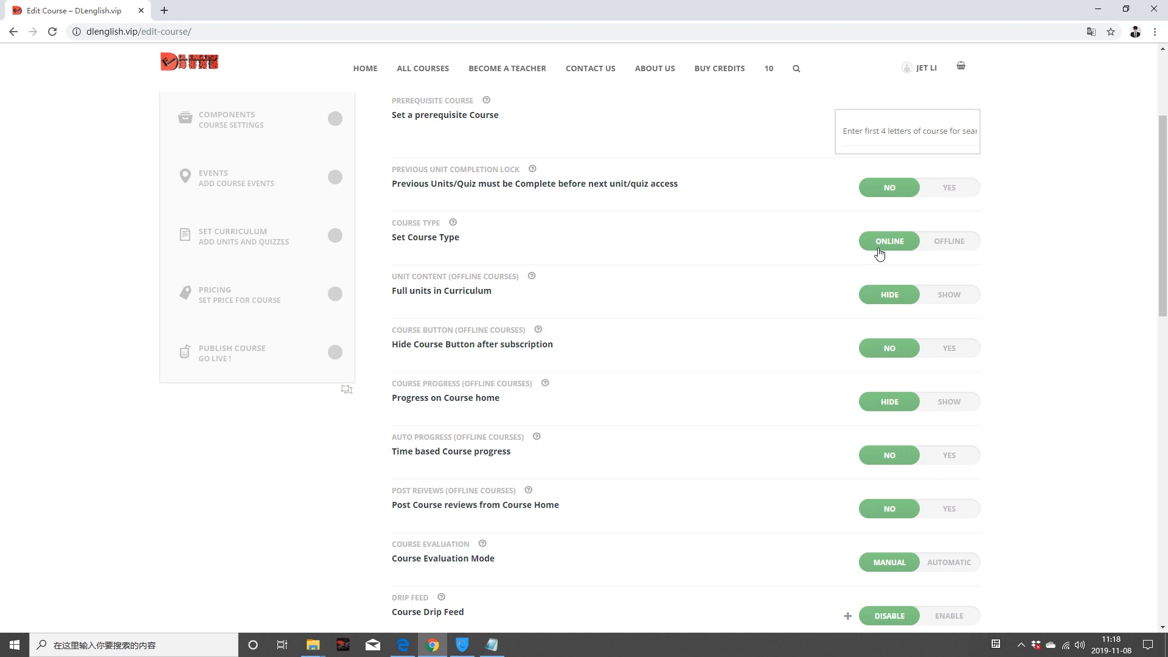
Step: Keep the course type Online and set Course Evaluation Mode to Automatic
click(956, 244)
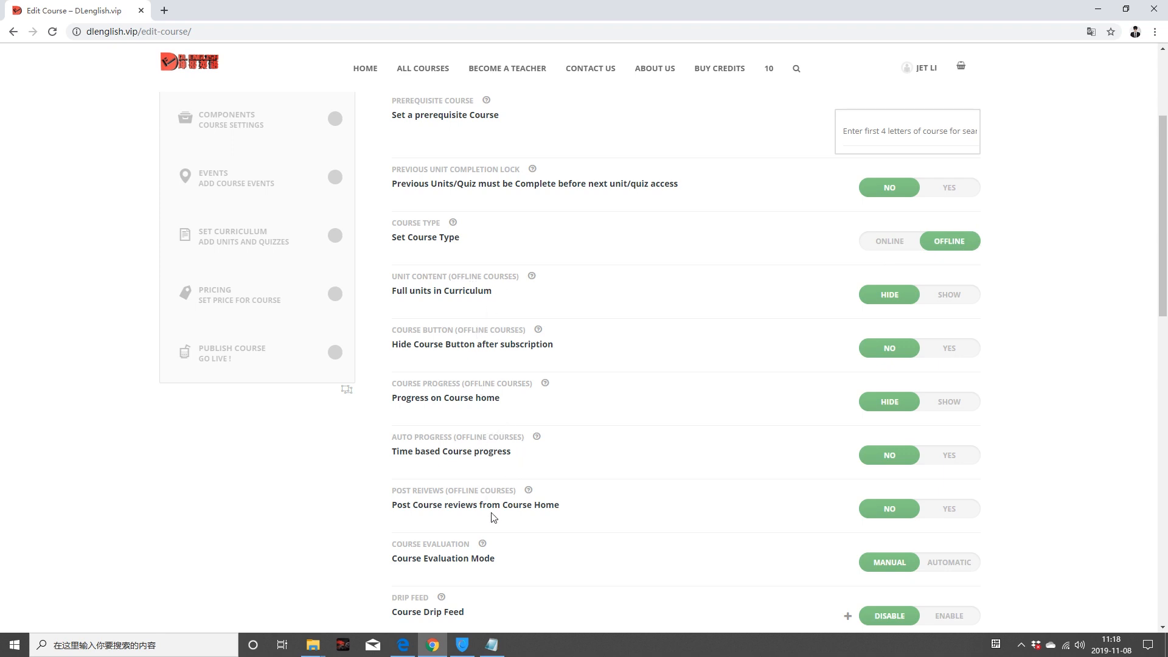
click(874, 246)
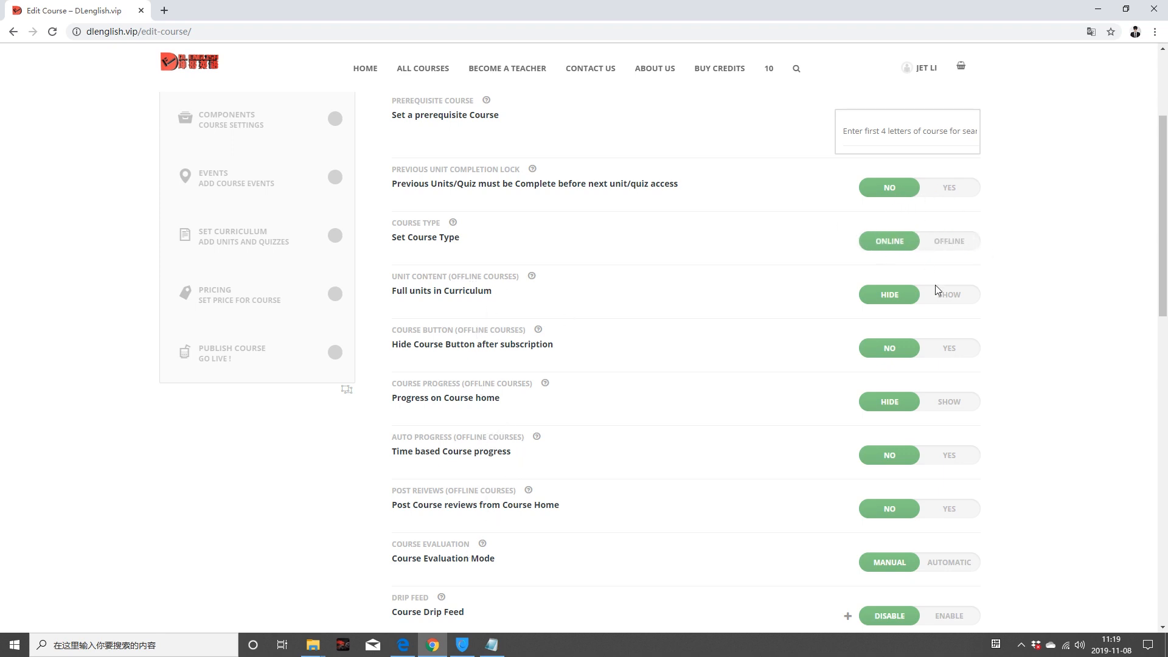
scroll(727, 336, down, 6)
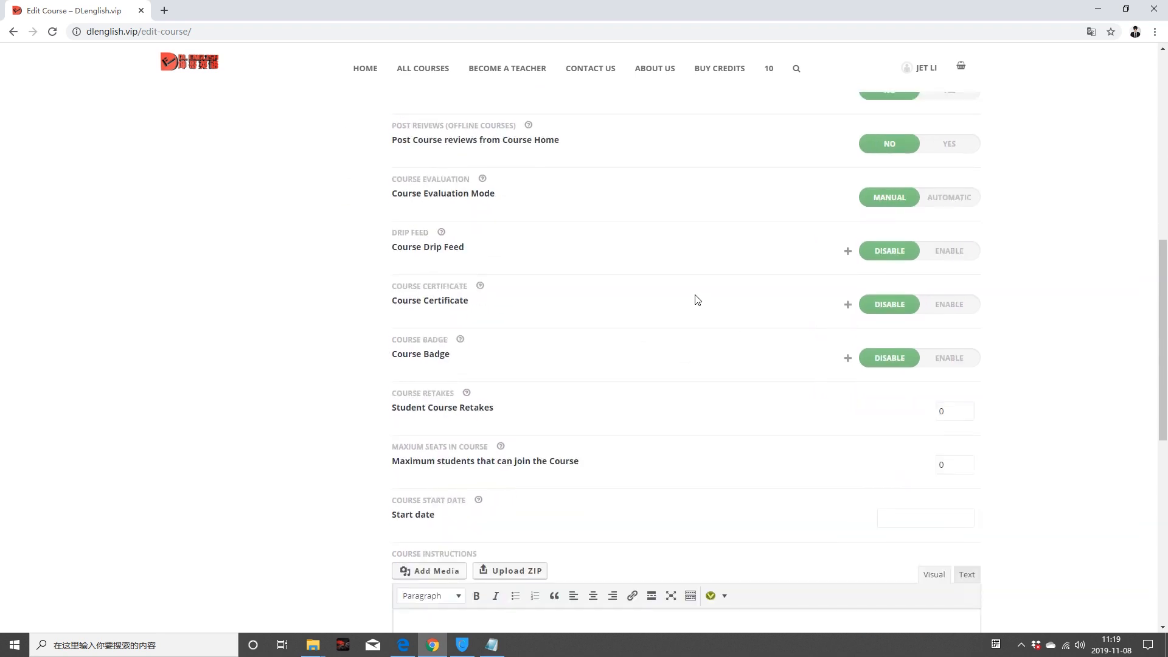
click(967, 195)
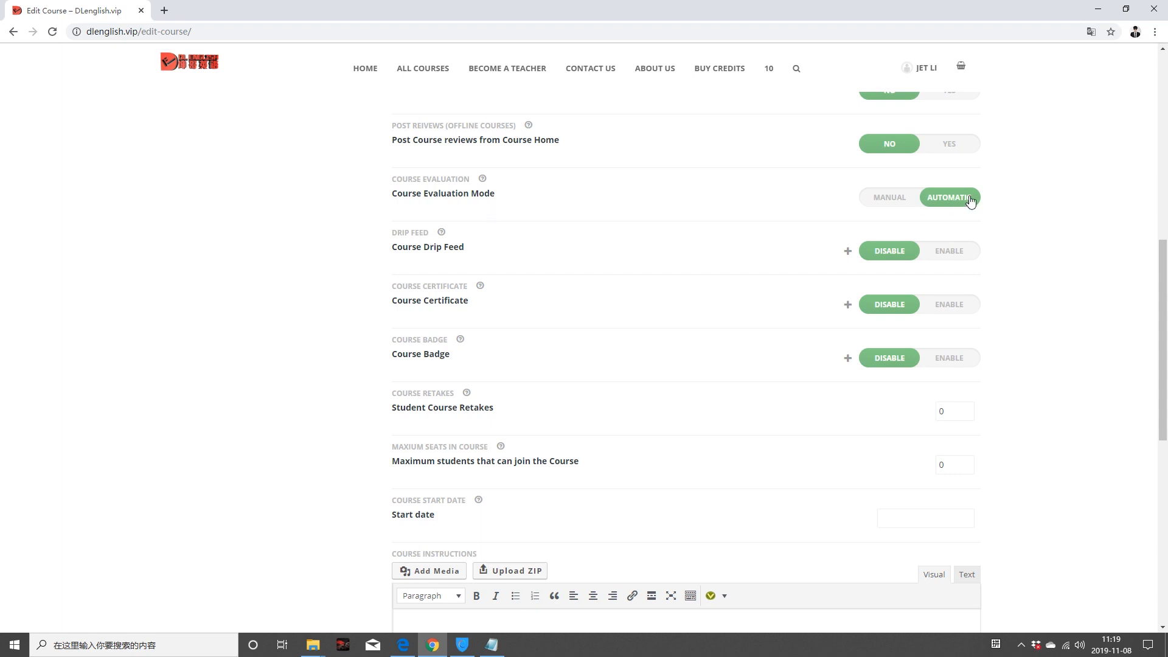
scroll(662, 419, down, 1)
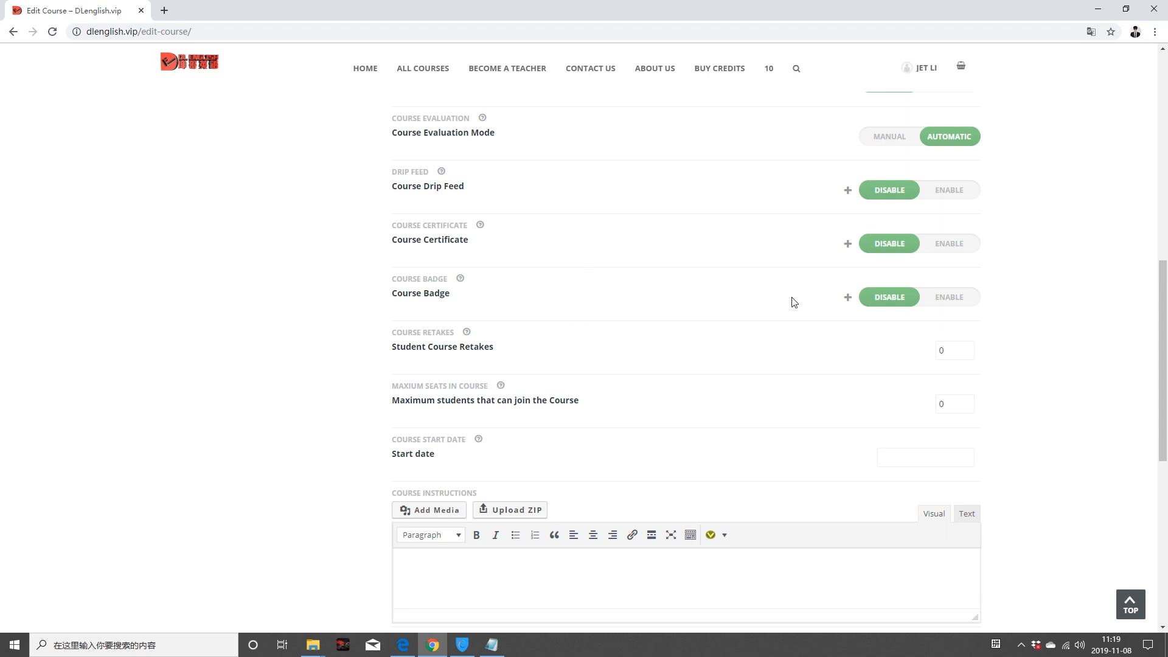
Step: Enable course drip feed and change the drip duration value to 54
click(946, 195)
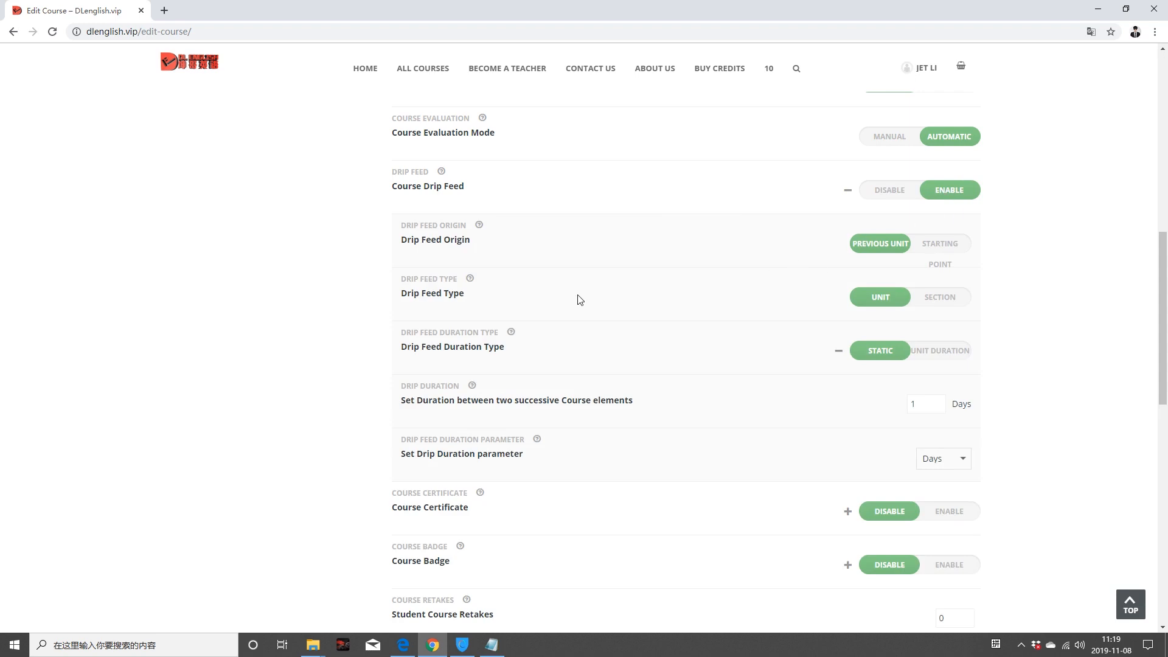
scroll(579, 299, down, 1)
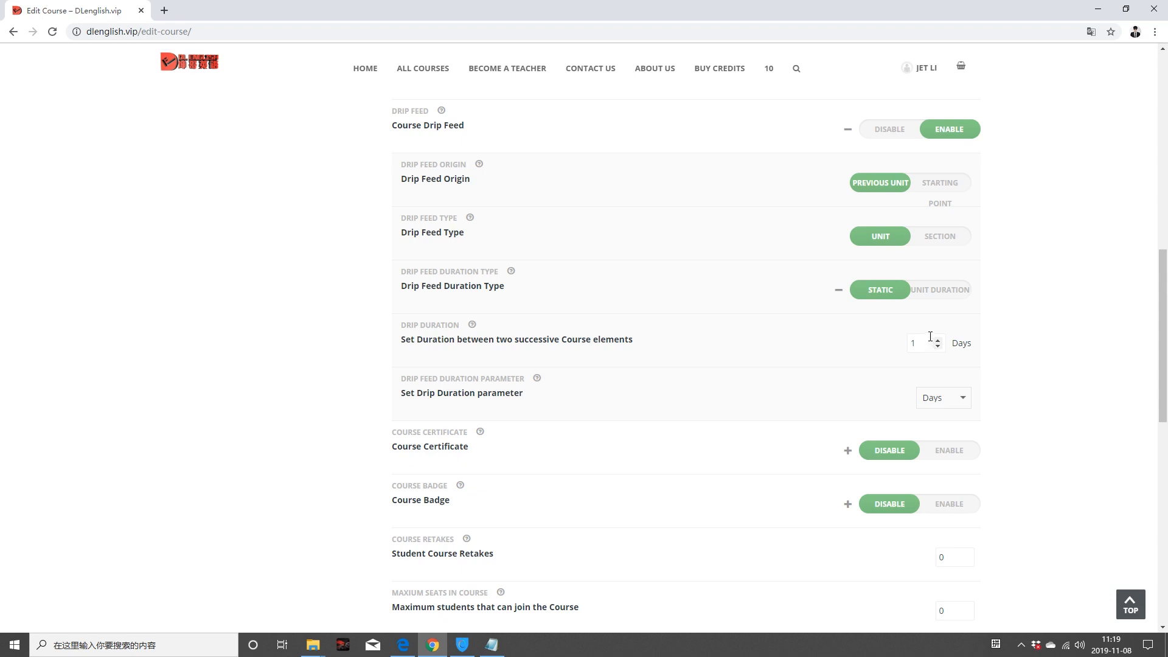
drag(919, 346, 899, 350)
text(54)
Step: Disable drip feed and enable the course certificate
click(897, 131)
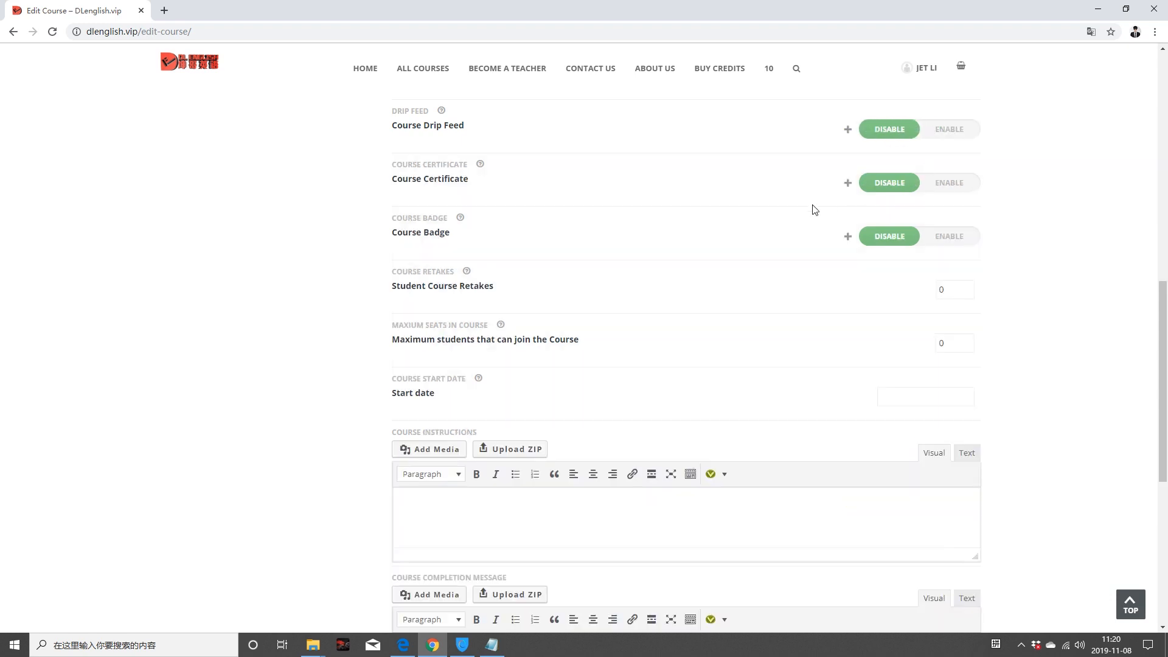
click(952, 182)
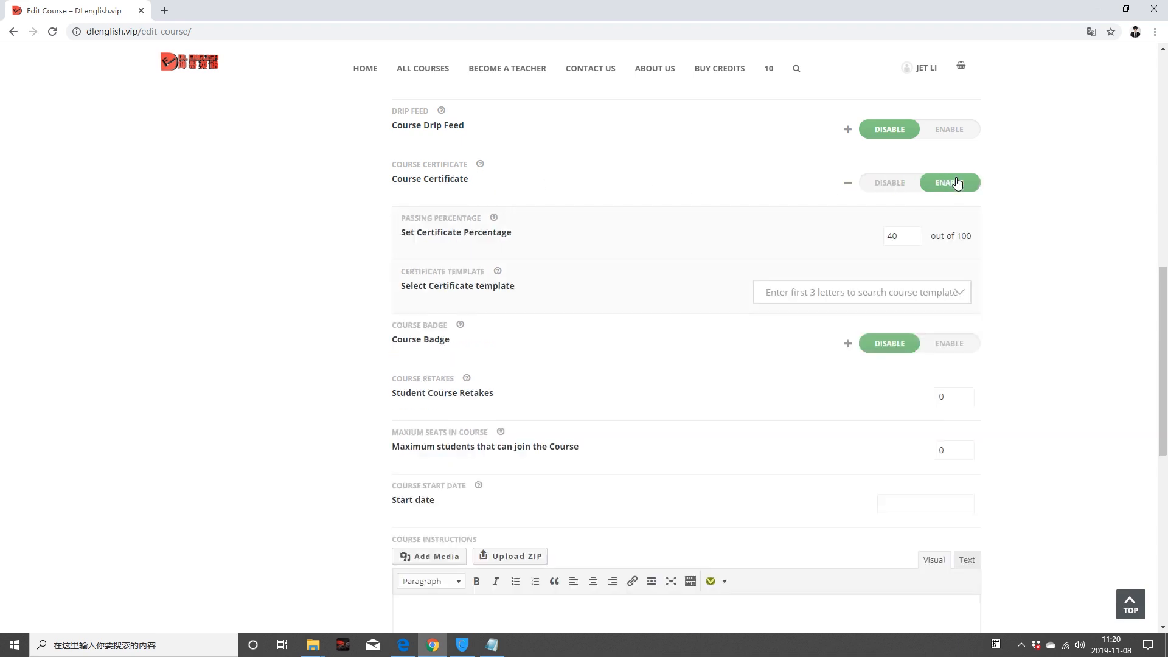
scroll(953, 198, down, 1)
Step: Search 'DL English' and pick DL ENGLISH CERTIFICATE as the certificate template
click(821, 234)
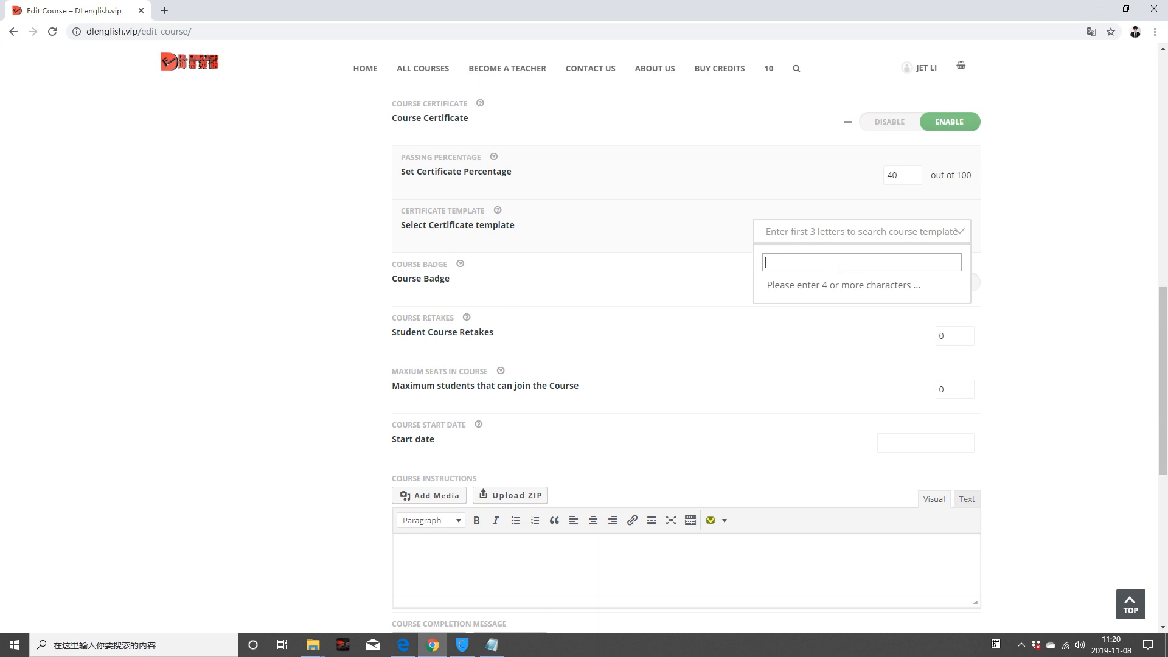
text(DL English)
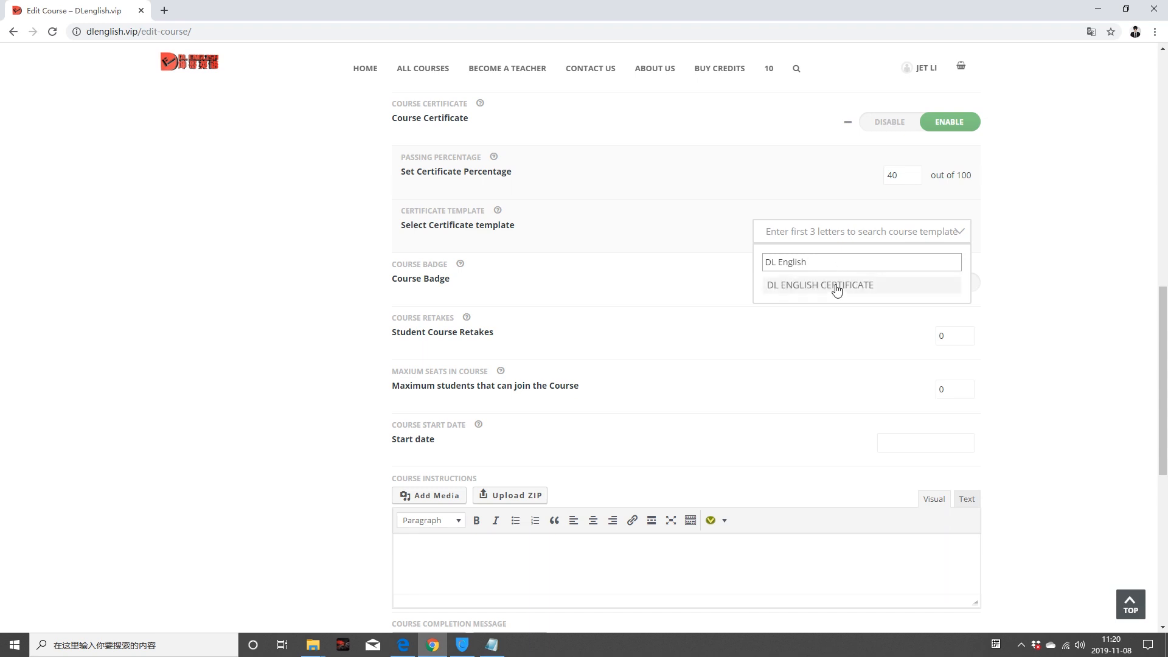
click(837, 286)
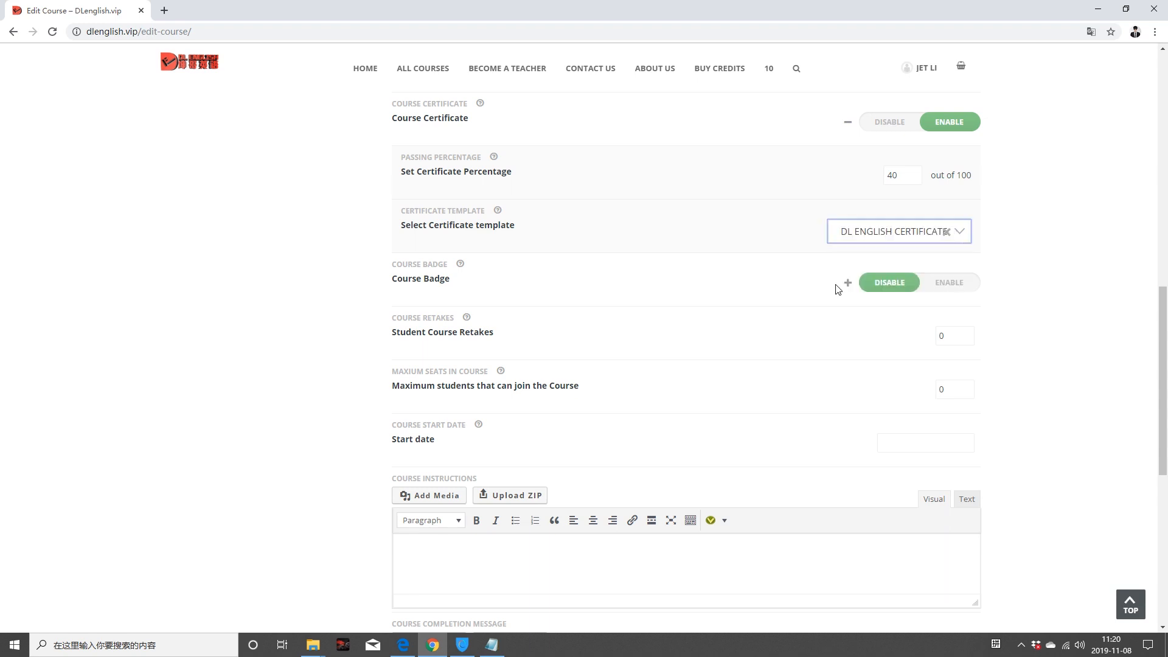
Step: Enable a course badge and choose the orange trophy image badge4.png as the badge
click(938, 283)
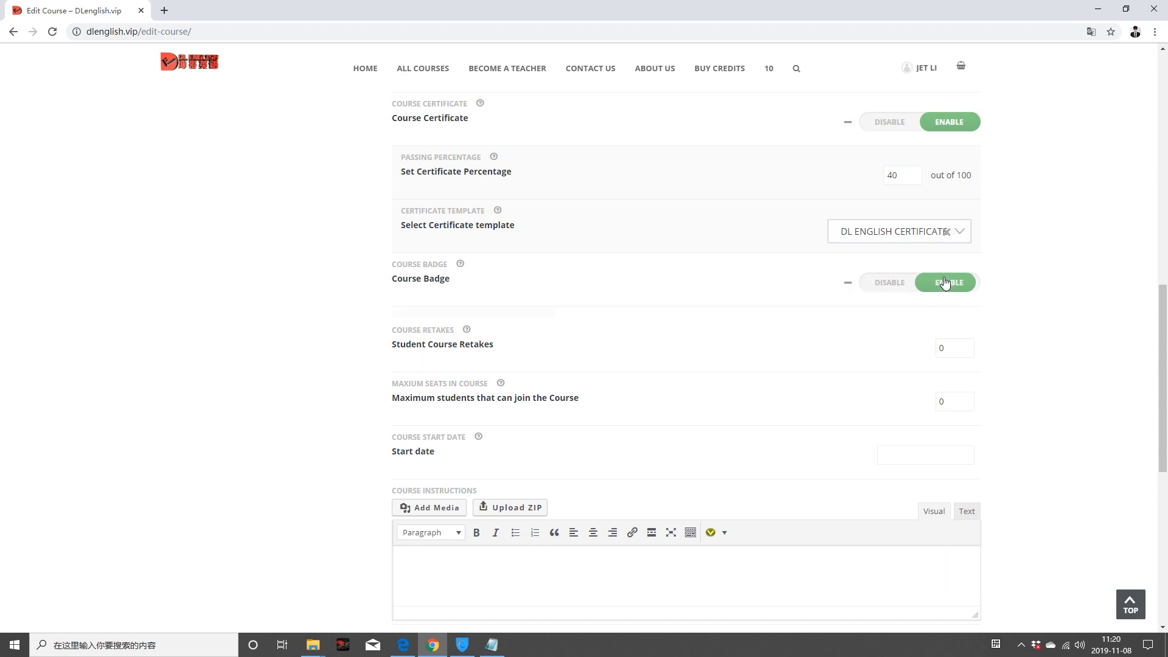
scroll(882, 345, down, 1)
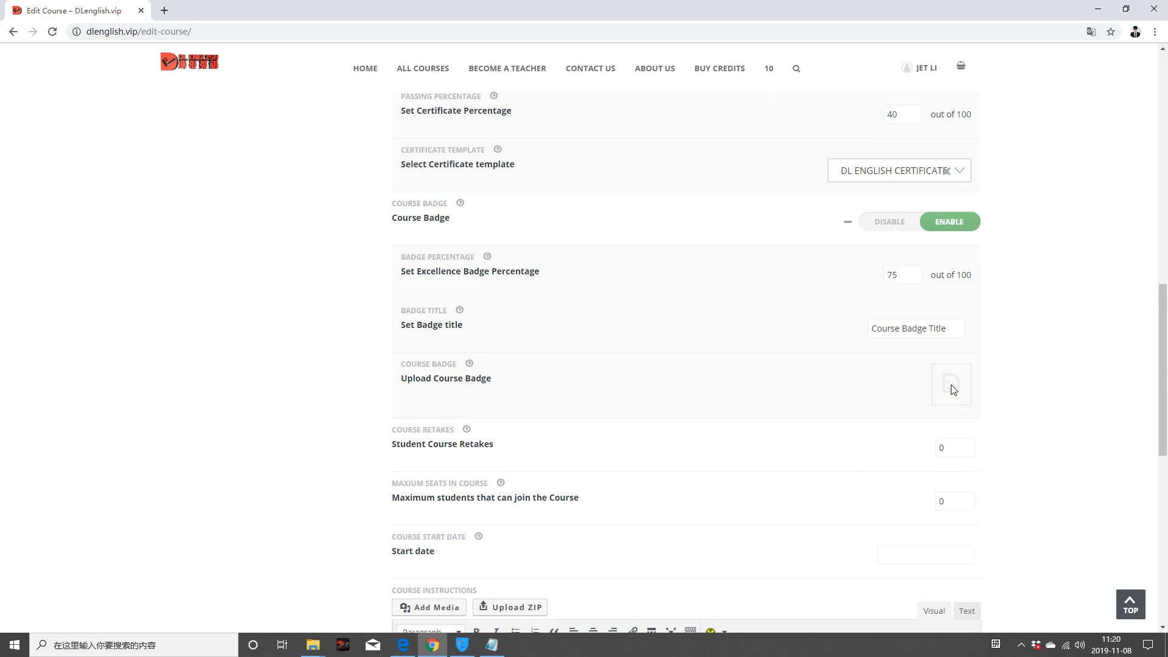
scroll(953, 390, down, 2)
click(949, 262)
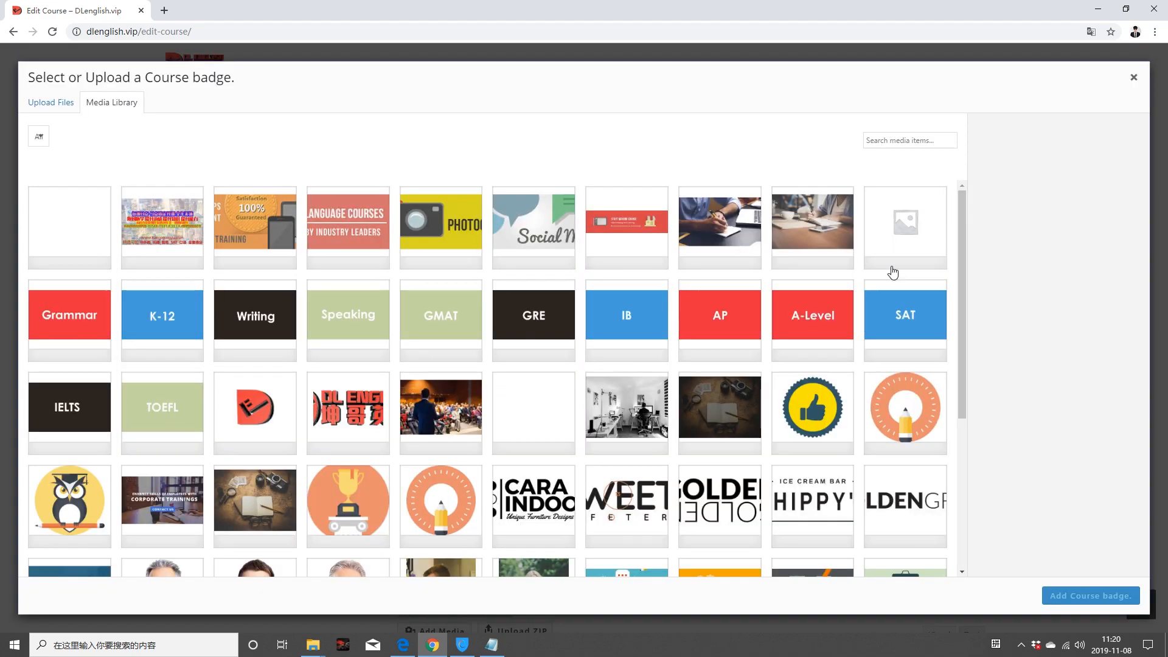
scroll(495, 456, down, 3)
click(368, 316)
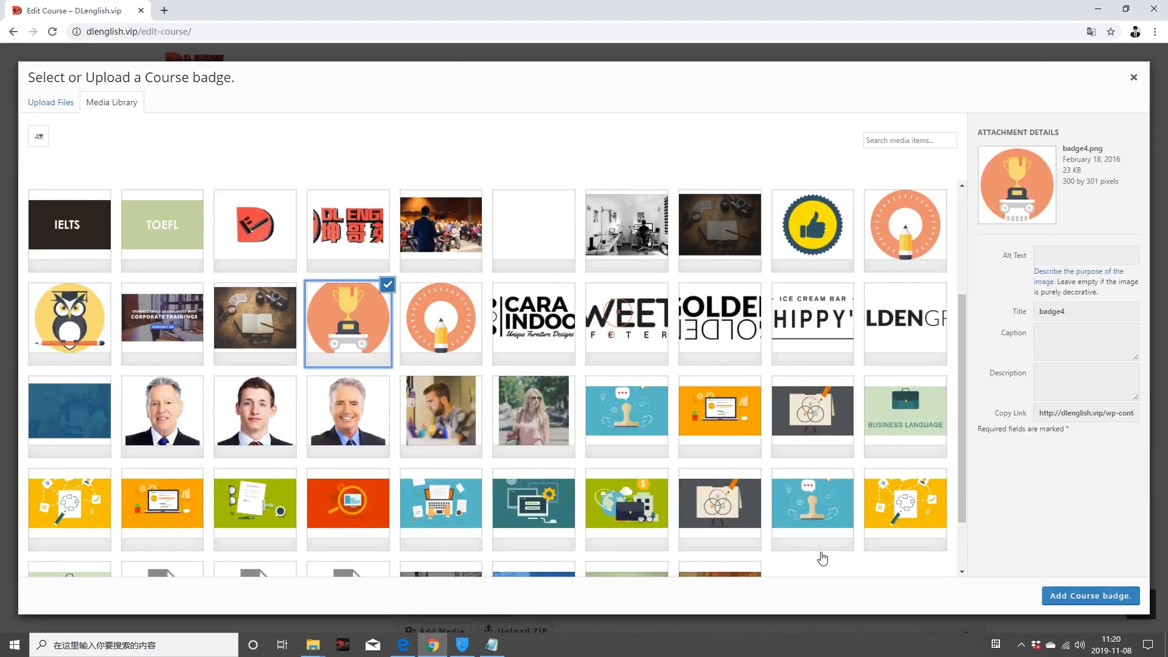
click(1084, 599)
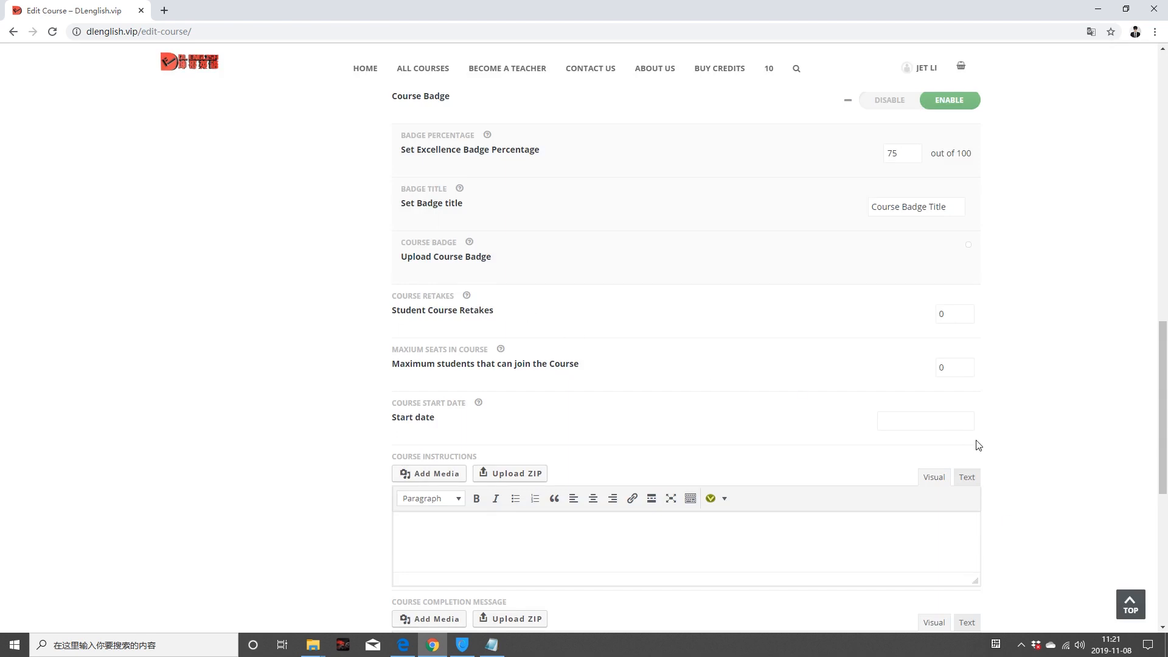
Step: Select the Student Course Retakes value and enter 5 as the maximum seats
scroll(791, 323, down, 3)
scroll(789, 320, up, 1)
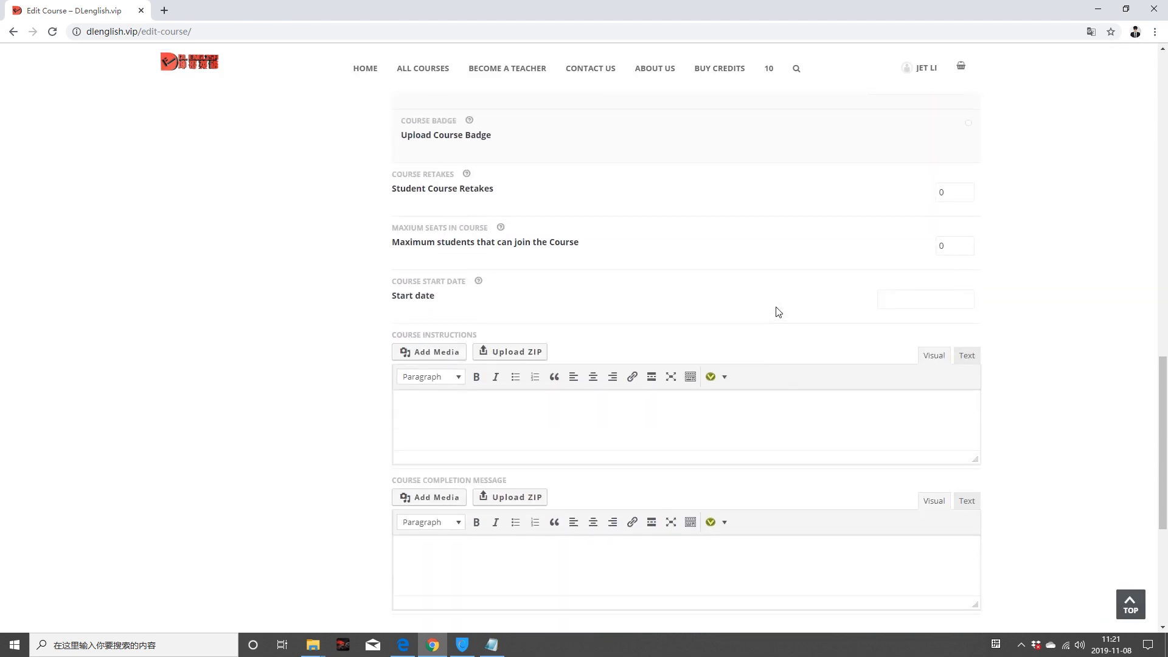
mouse_move(468, 185)
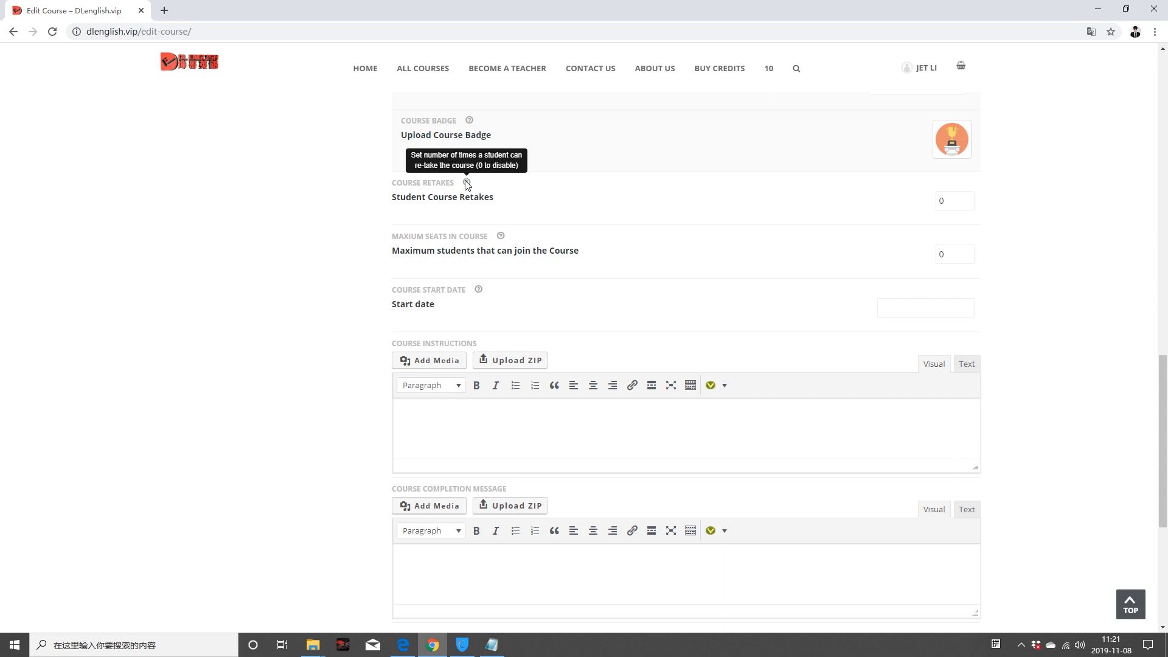
double_click(943, 201)
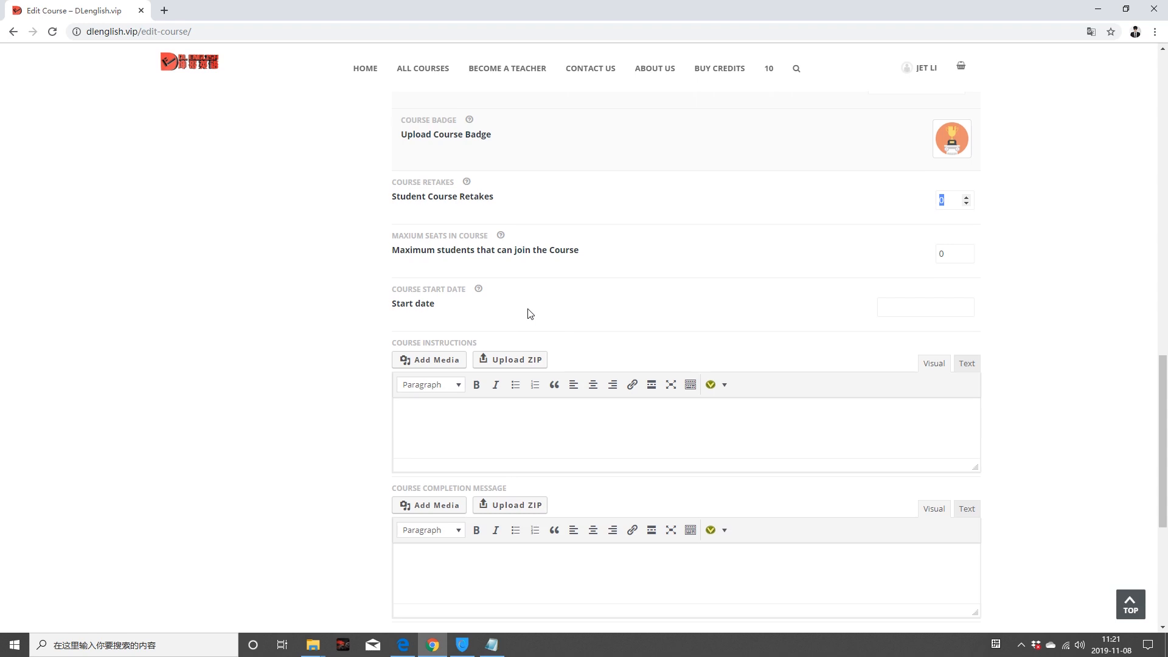
scroll(529, 315, down, 1)
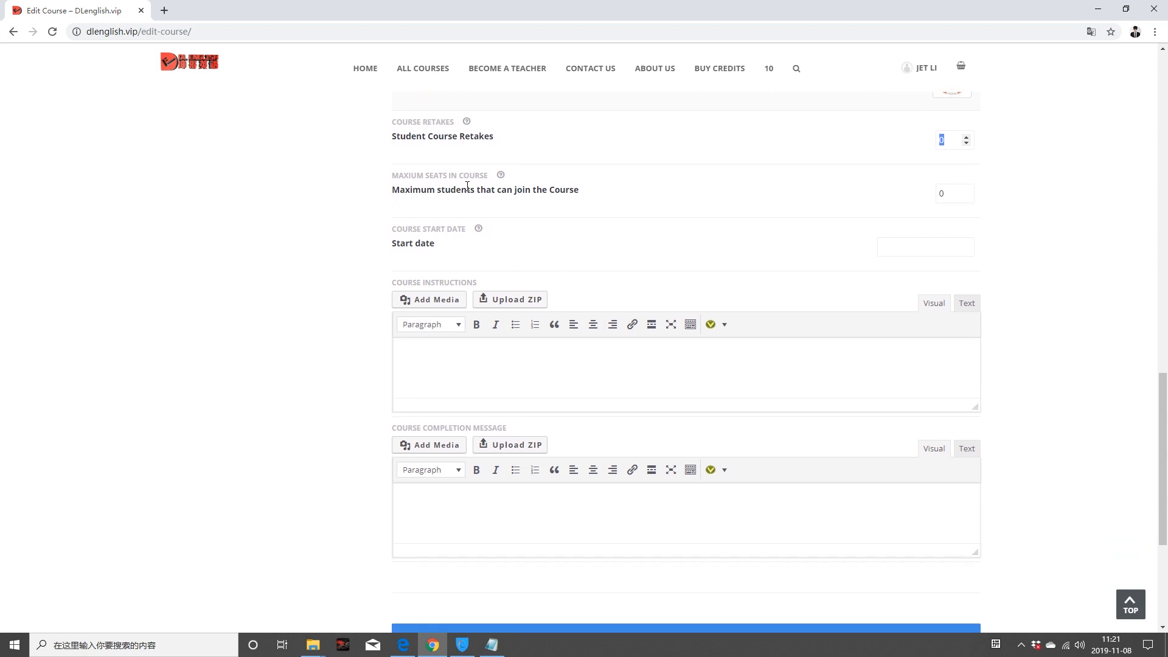
click(945, 195)
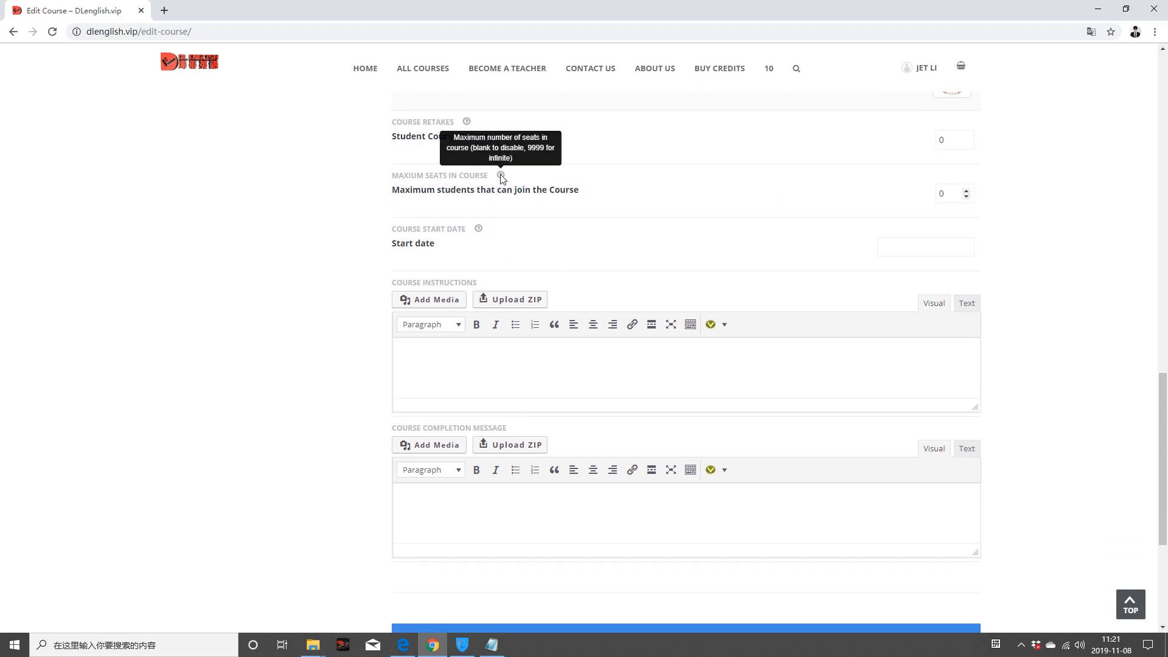
double_click(942, 194)
text(5)
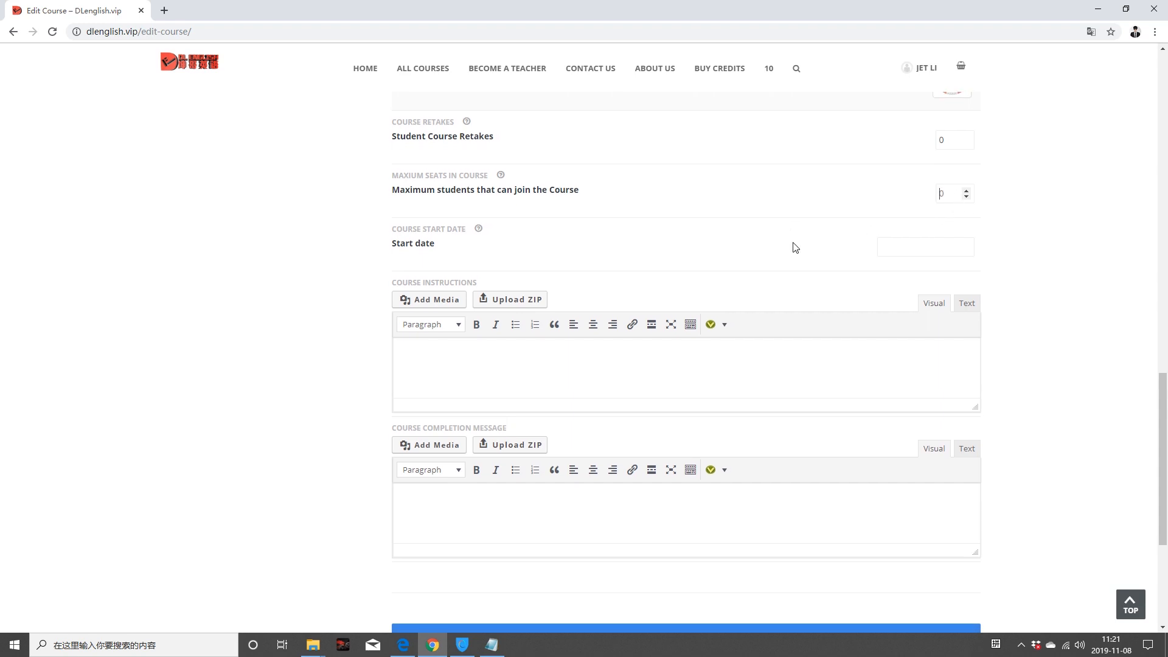
Step: Set the course start date to 2019-11-08
click(915, 247)
click(956, 328)
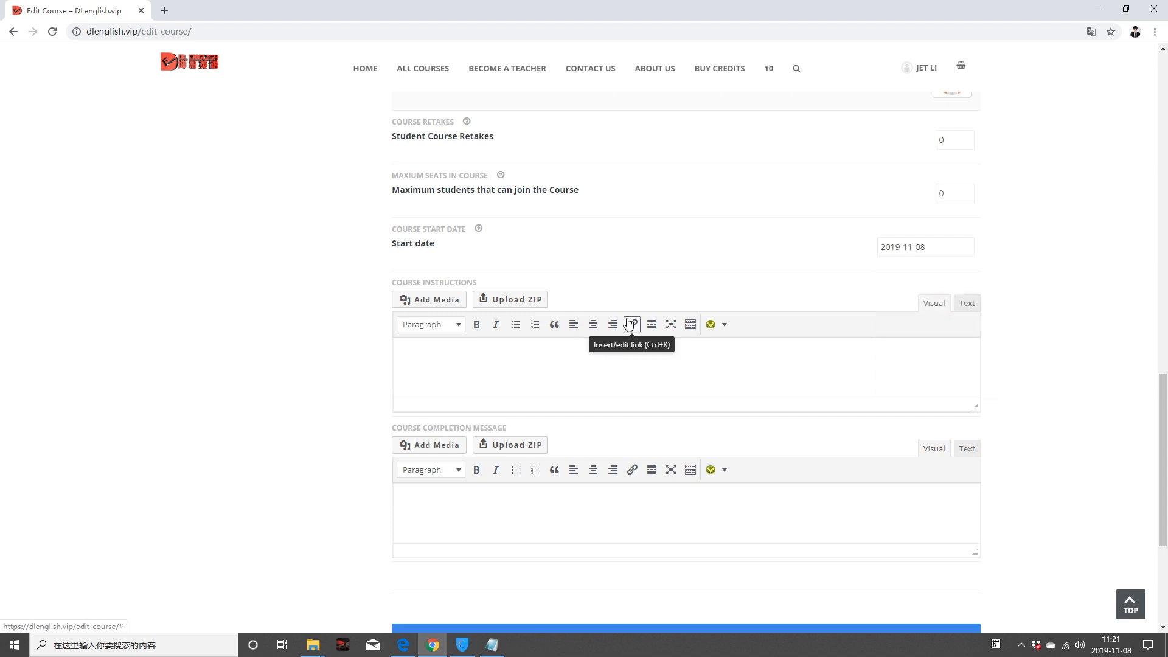
scroll(490, 232, down, 2)
Step: Write 'This is the GRE Course Instruction' in the instructions and duplicate it into new paragraphs
click(467, 218)
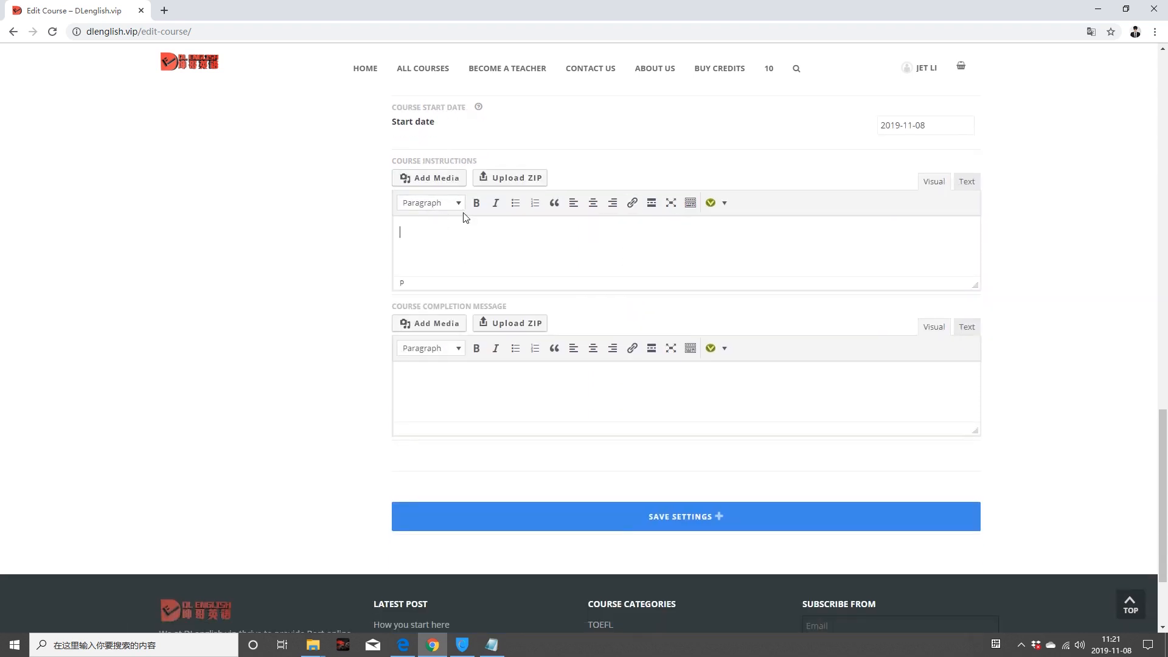
text(This is the GRE Course Instruction.)
drag(406, 233, 555, 231)
drag(400, 232, 554, 230)
key(ctrl+c)
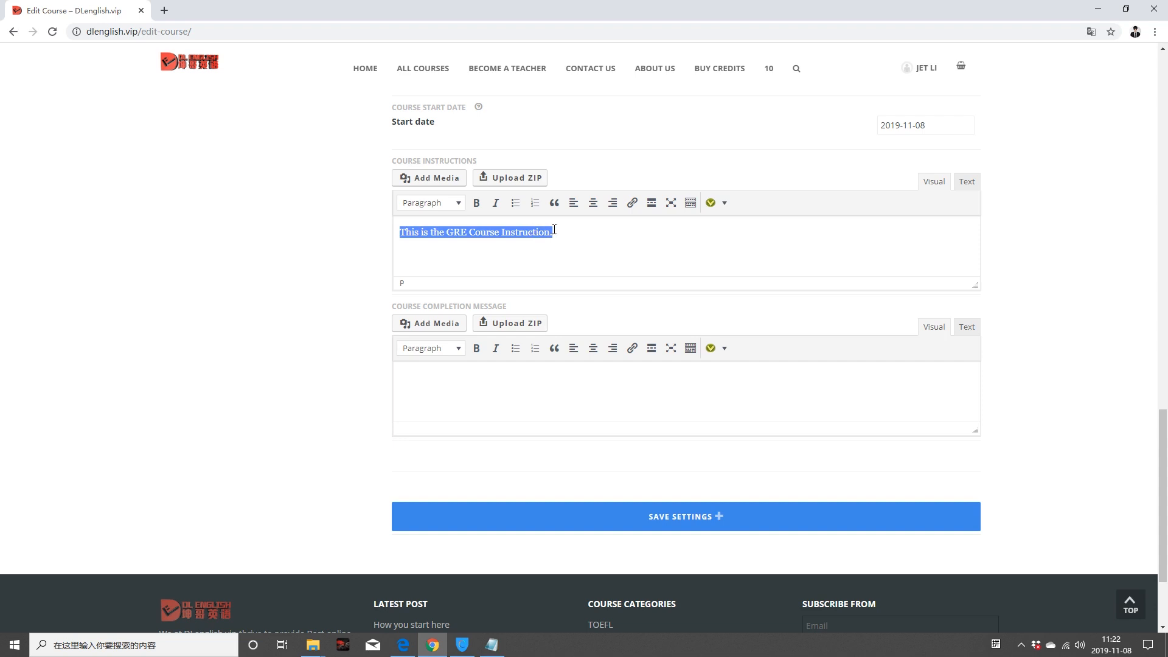
click(575, 232)
key(Return)
key(ctrl+v)
key(Return)
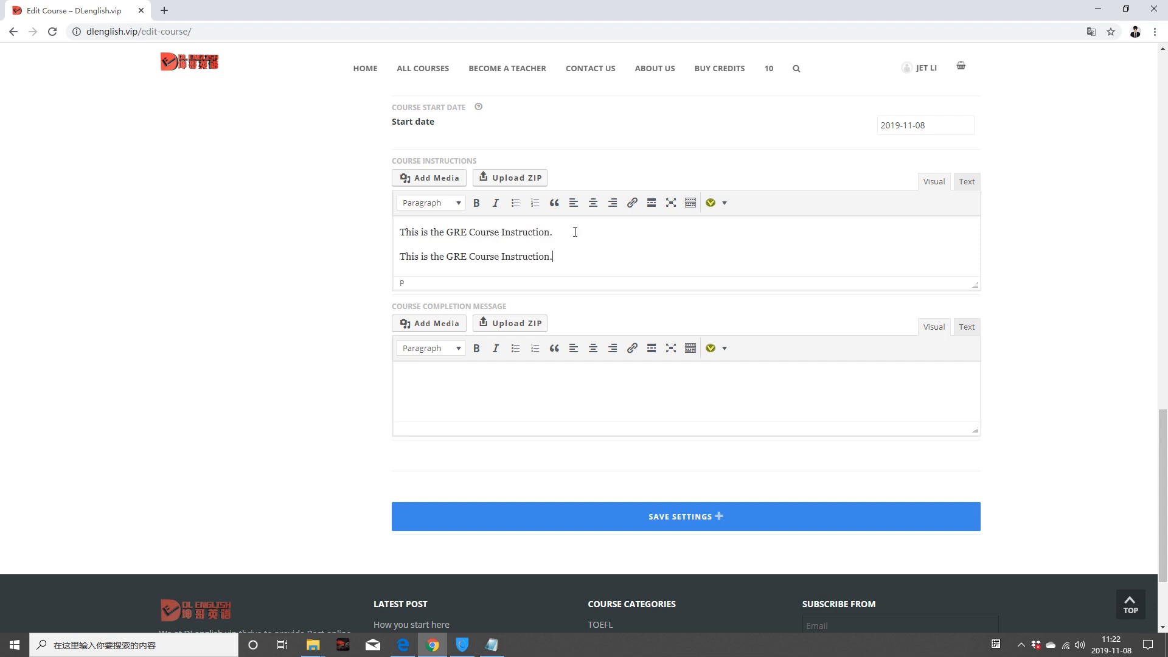
key(ctrl+v)
key(Return)
key(ctrl+v)
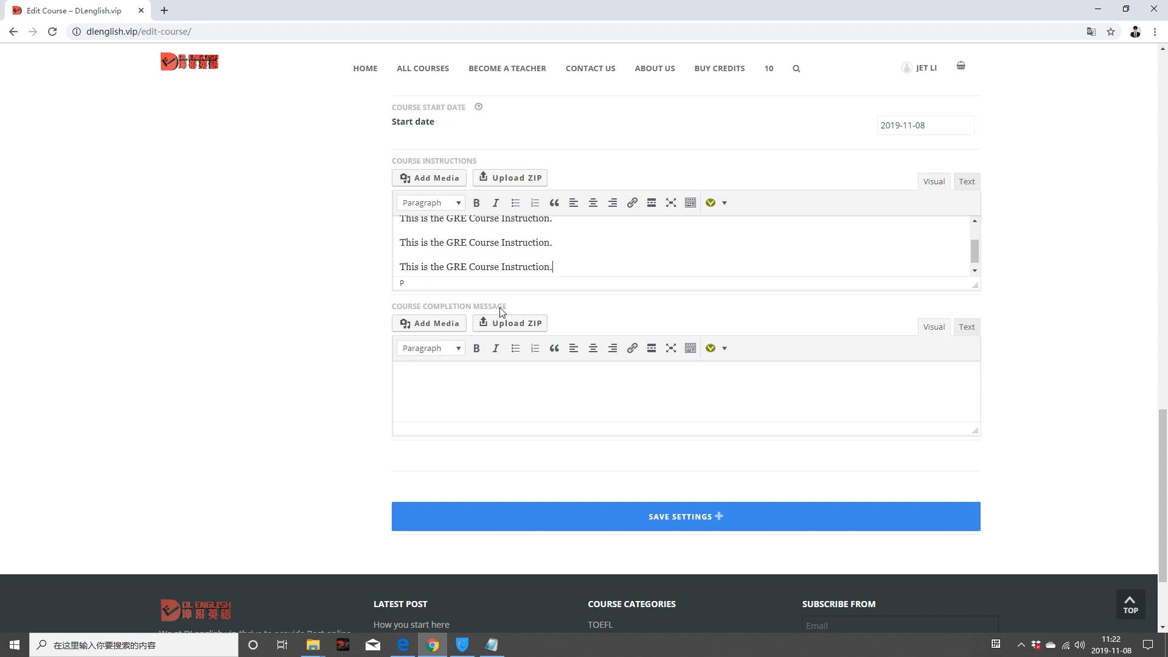
Step: Enter the completion message 'You have finished the course with excellent performance!' and save the settings
text(ongratulates! You have finished the course with excellent performance!)
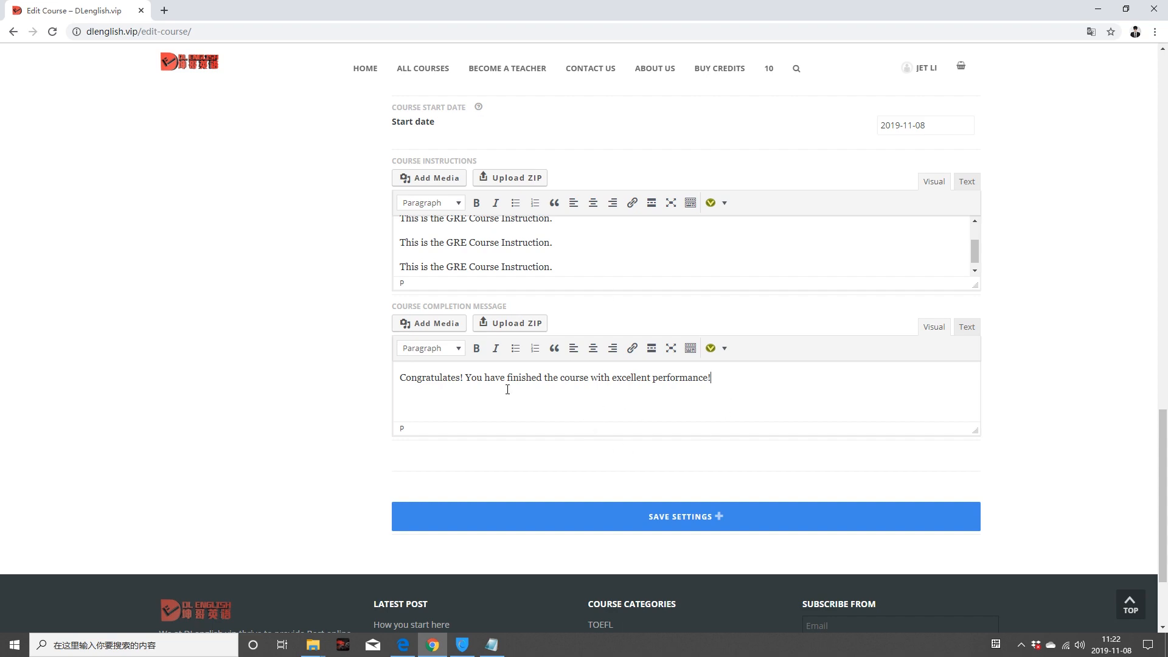
scroll(691, 392, down, 2)
click(687, 392)
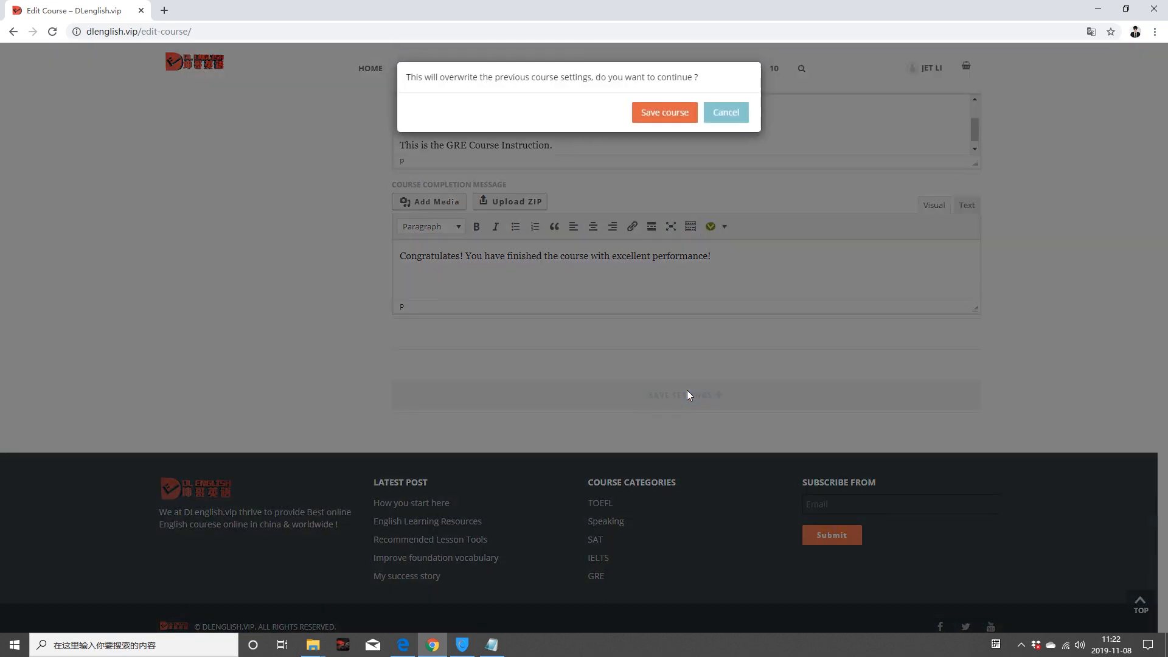
Step: Confirm saving the course settings, then search existing course groups for GRE and find none
click(667, 113)
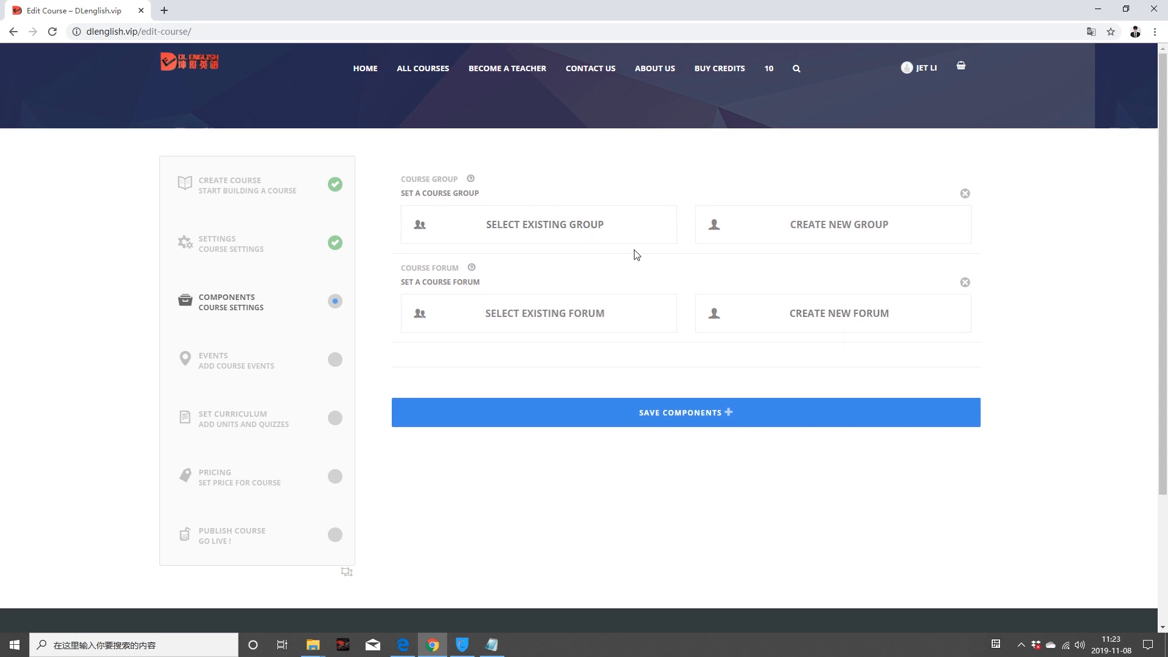
click(716, 230)
click(441, 230)
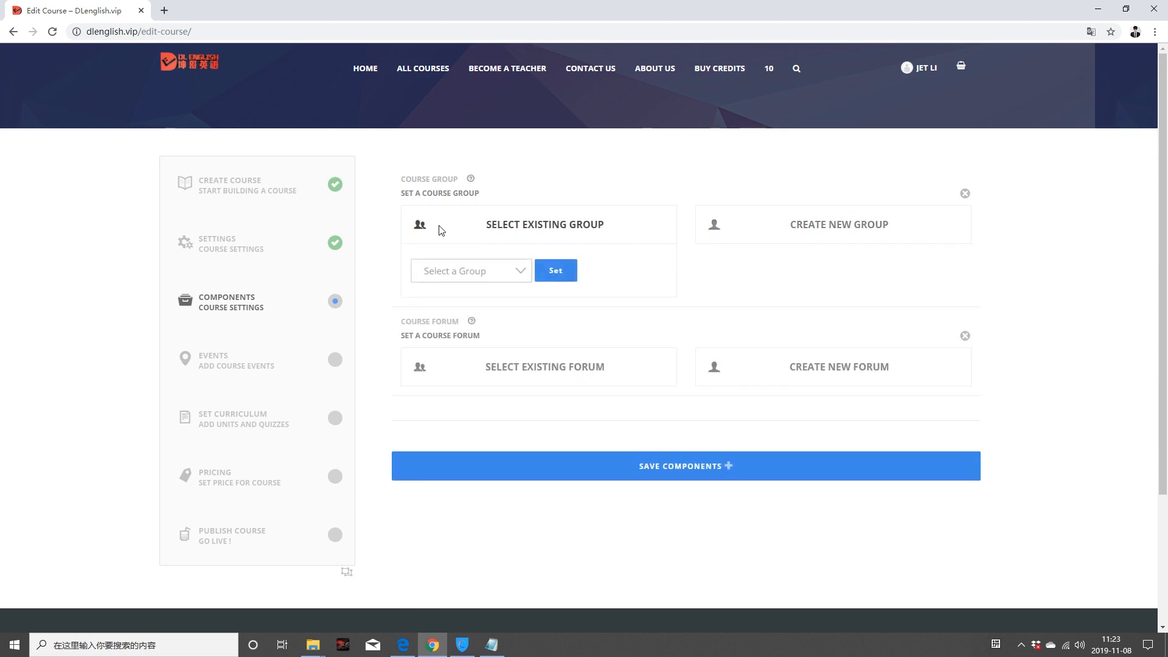
click(520, 270)
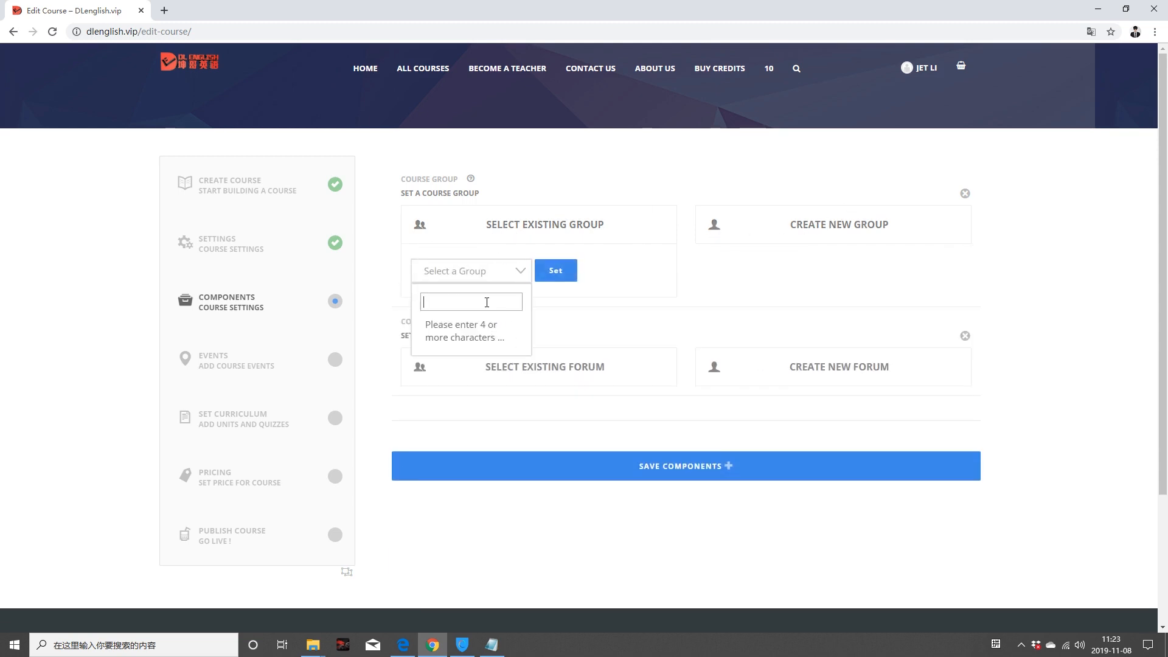
text(GRE)
click(588, 310)
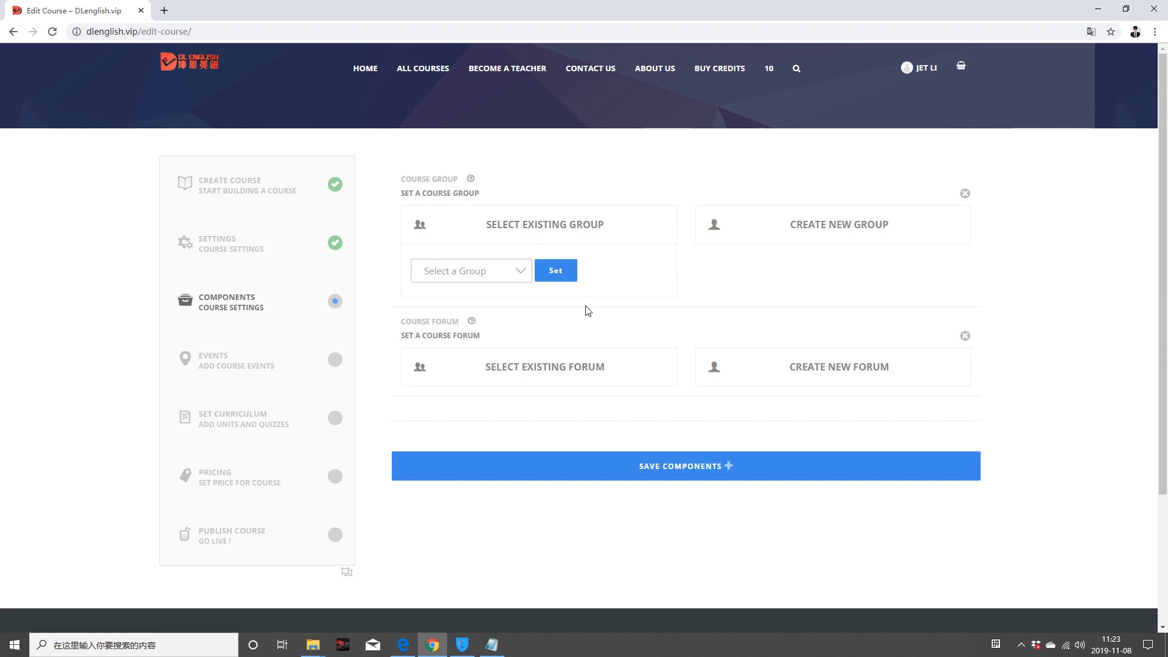
click(481, 274)
click(550, 305)
Step: Create a new course group named GRE with description 'GRE students group'
click(716, 232)
click(755, 266)
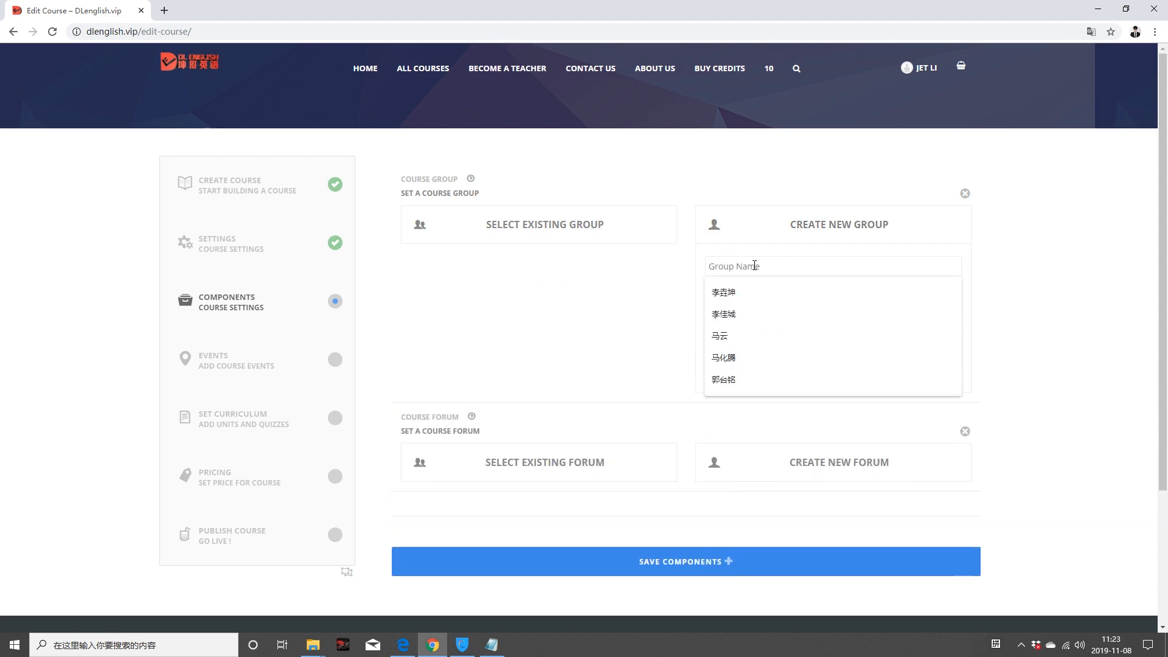
text(GRE)
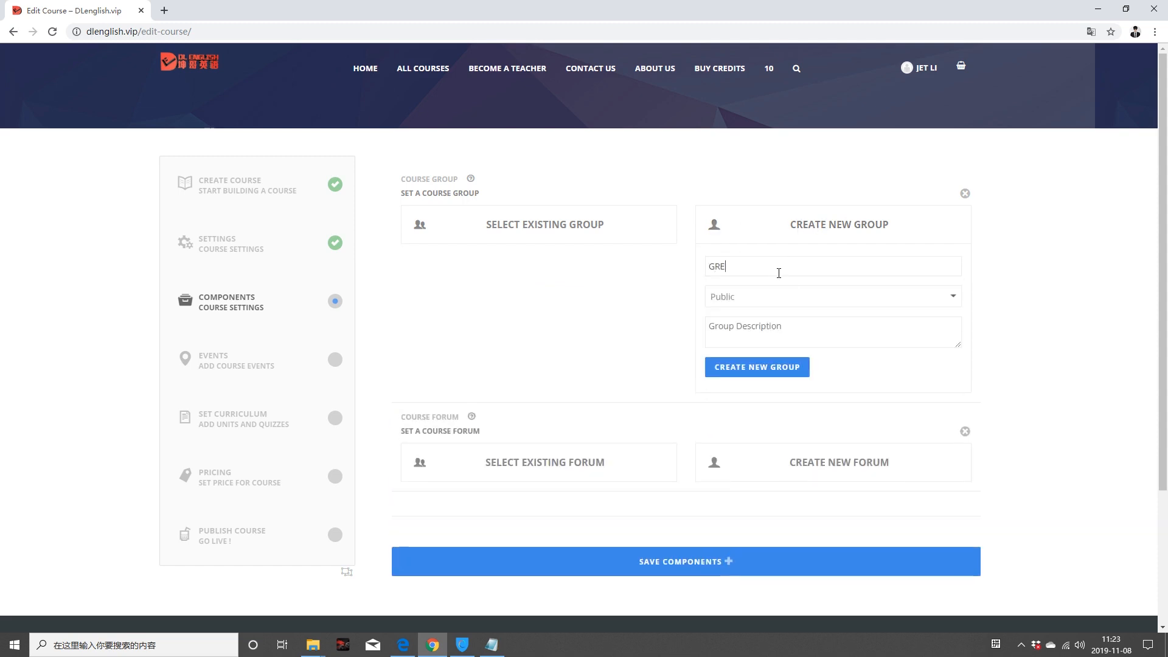
text(GRE)
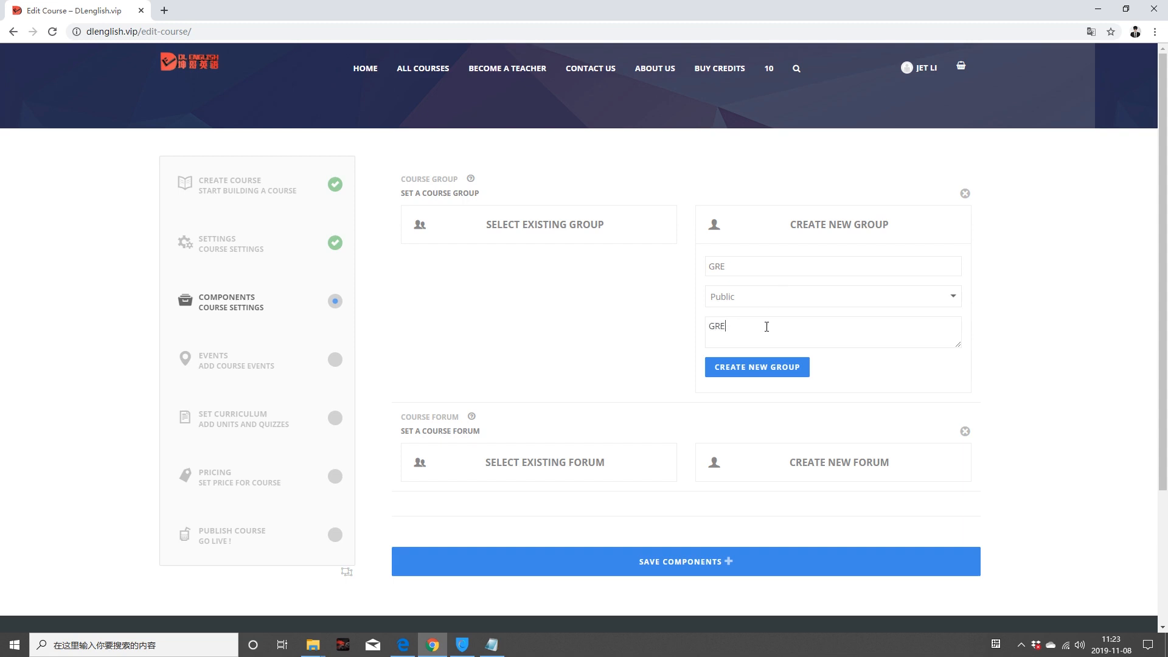
text( students group.)
click(761, 375)
click(681, 95)
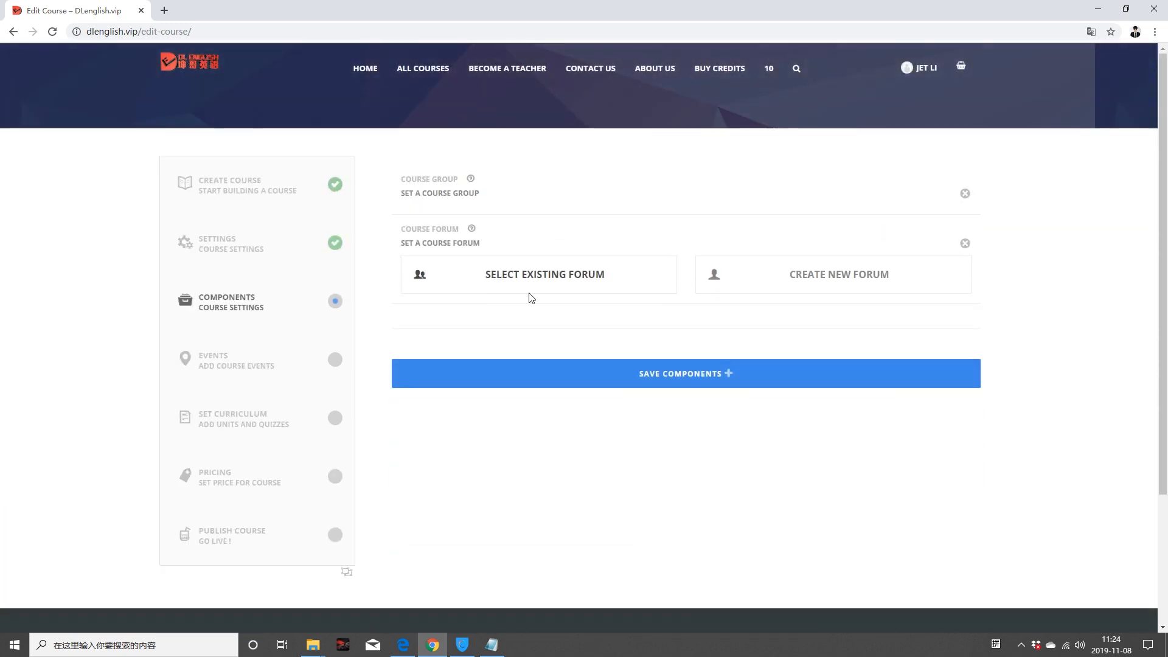
Step: Search the existing course forums for GRE, then clear the search
click(484, 275)
click(481, 322)
text(GRE)
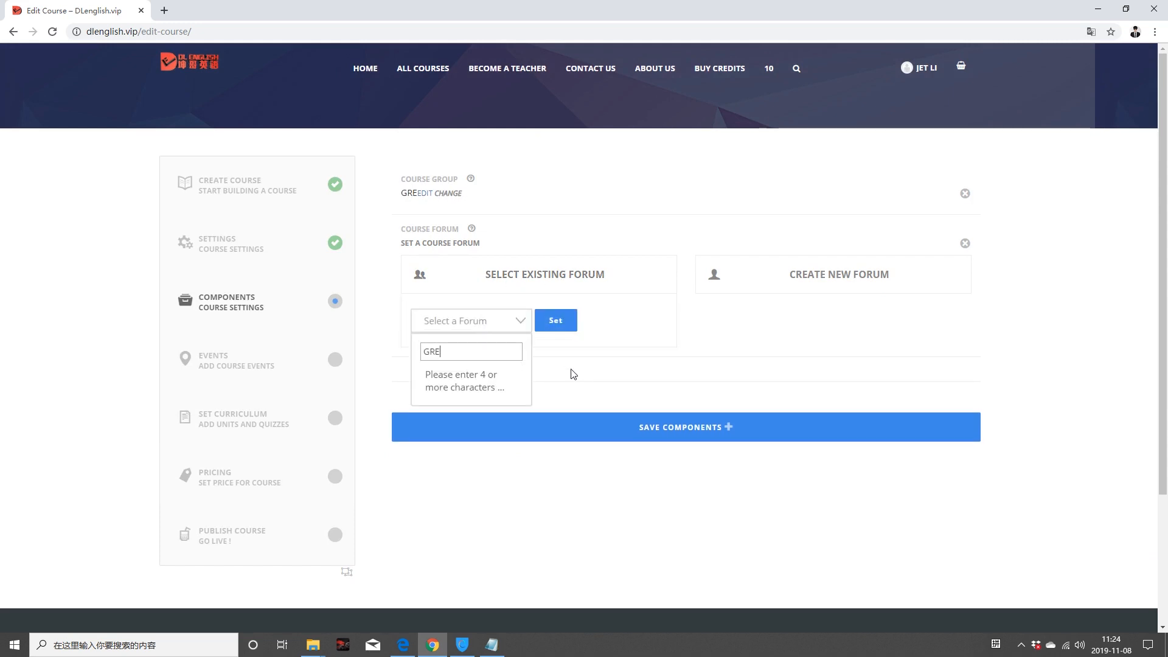
key(BackSpace)
key(BackSpace)
key(BackSpace)
key(Escape)
Step: Start a new course forum and name it 'GRE crash course'
click(823, 274)
click(756, 316)
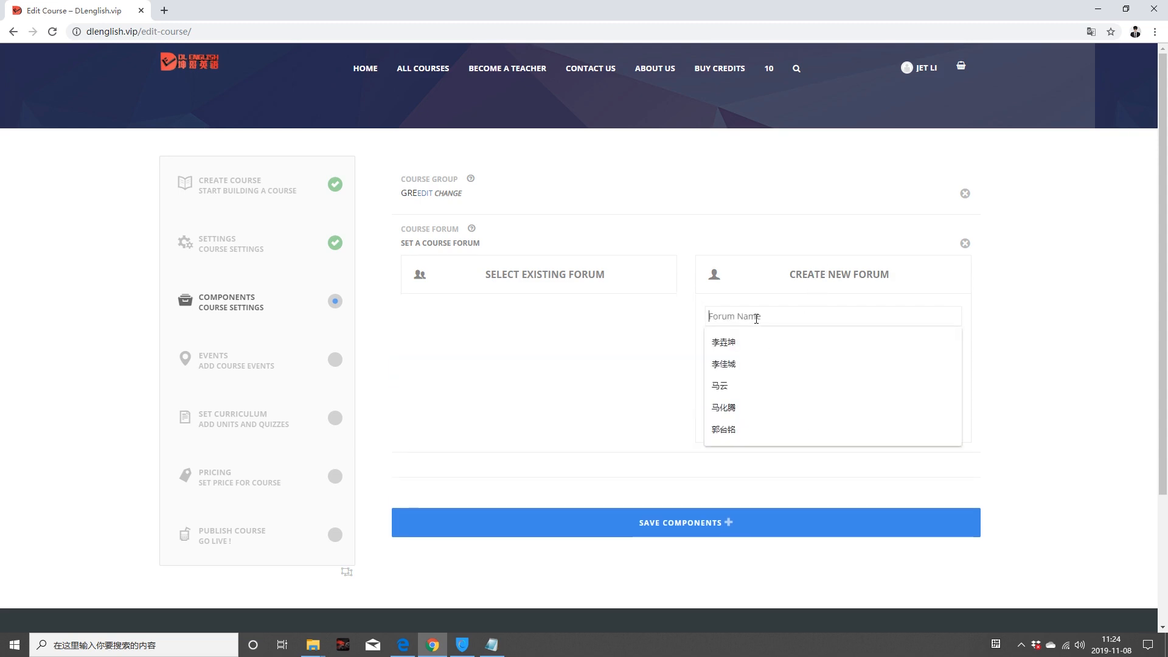
text(GRE FO)
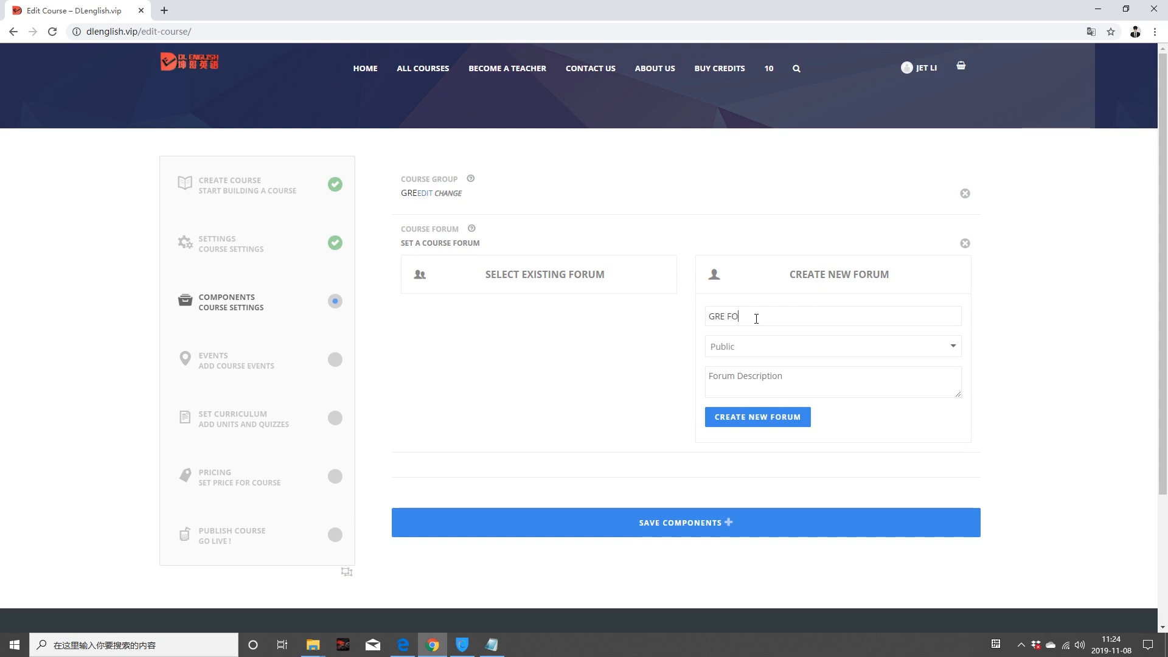
key(BackSpace)
text(po)
text(rum)
drag(755, 315, 730, 311)
text(x)
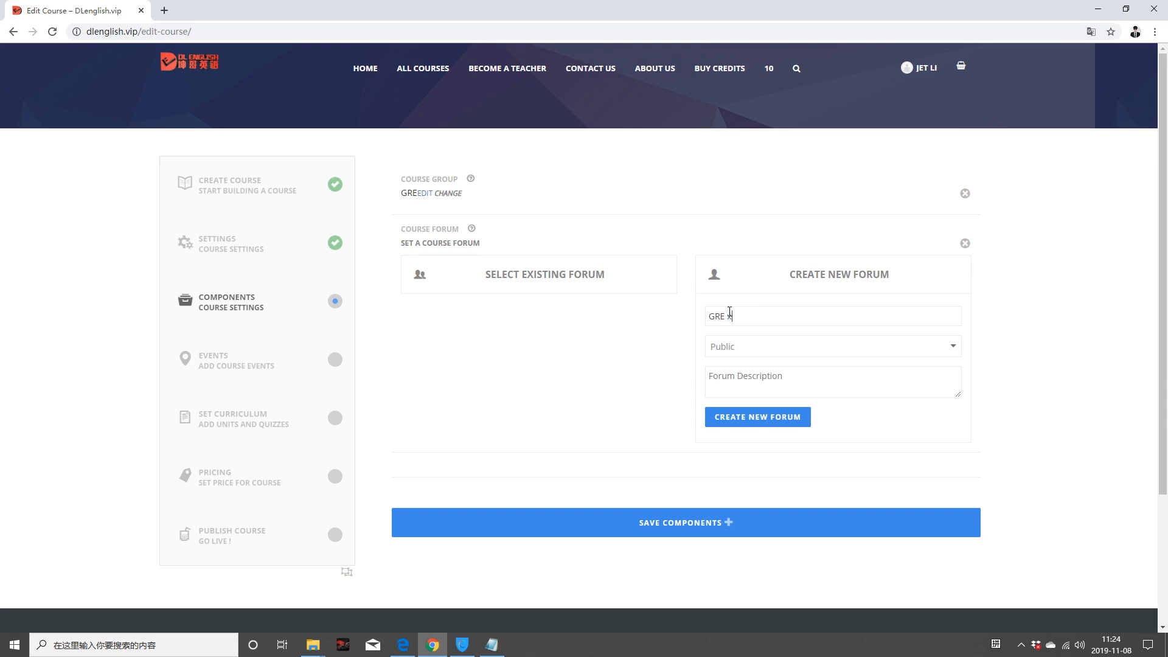
key(BackSpace)
text(crash course)
Step: Reuse the forum name as its description, create the forum, and save the course components
drag(785, 314, 706, 315)
key(ctrl+c)
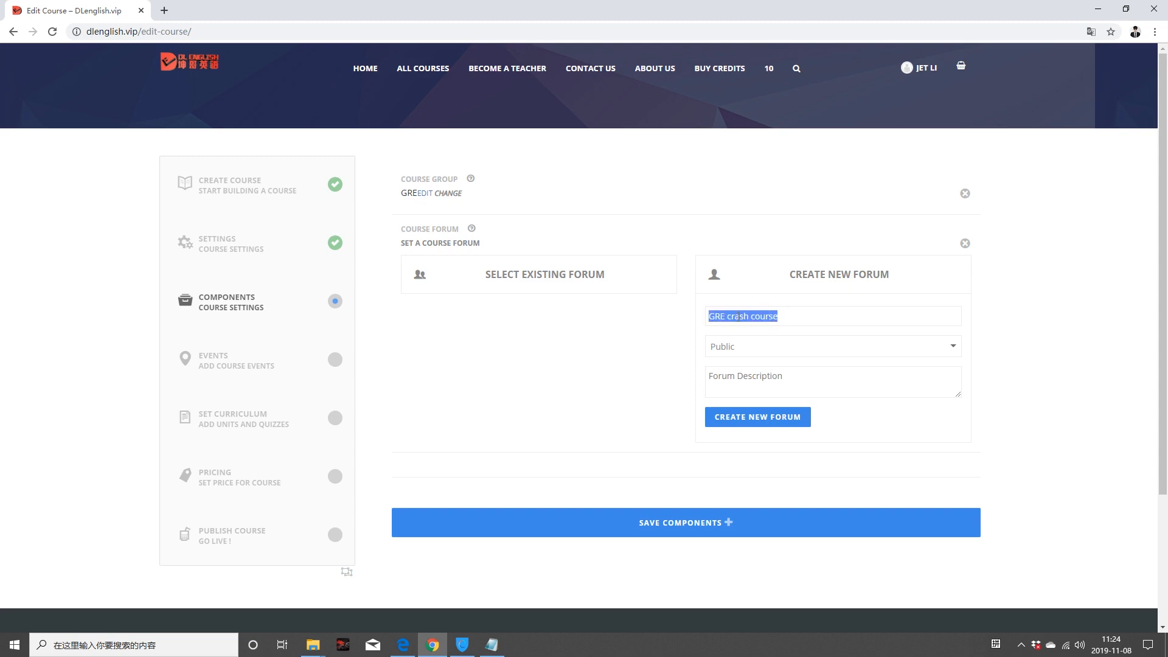
click(764, 384)
key(ctrl+v)
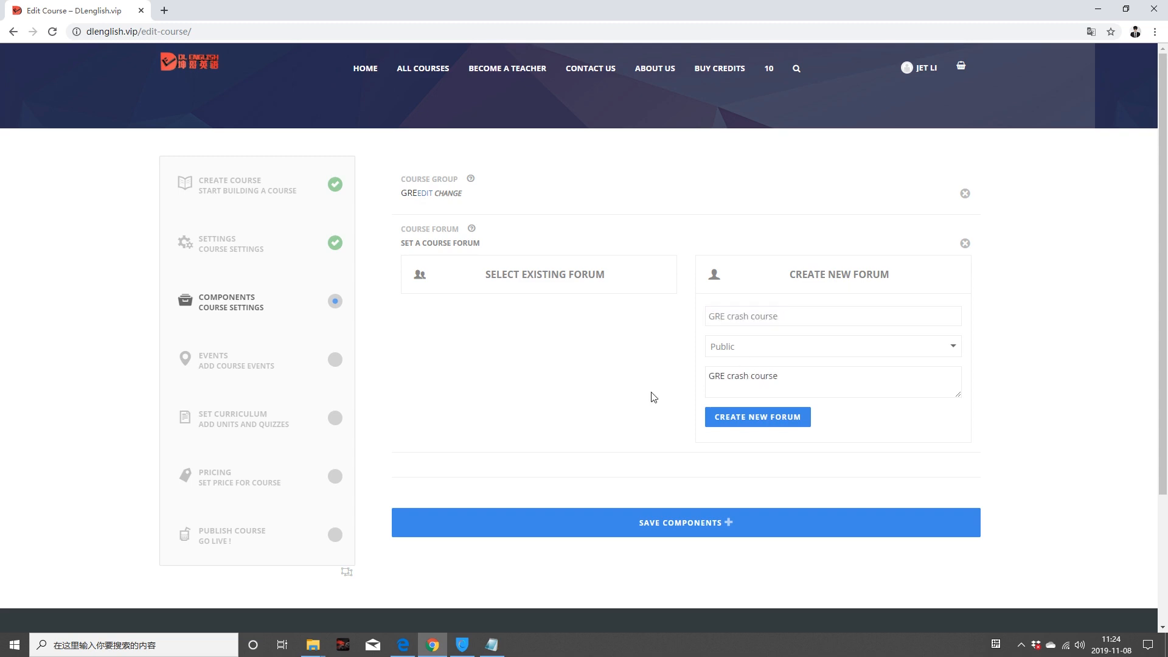
click(783, 419)
click(678, 112)
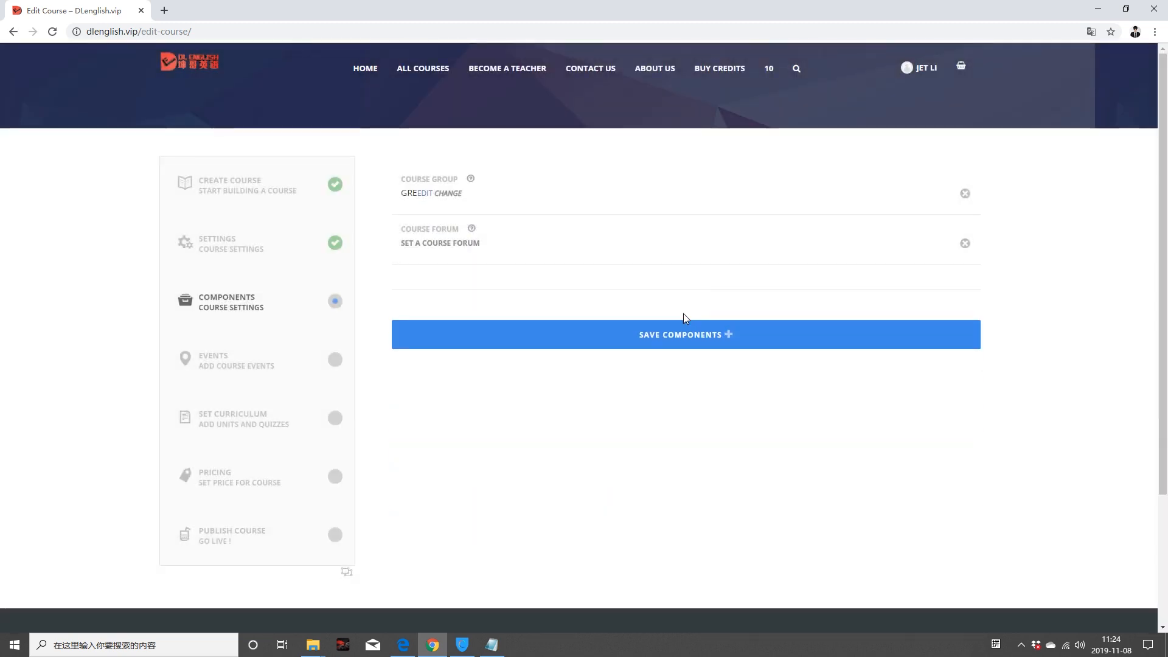
click(692, 335)
click(667, 102)
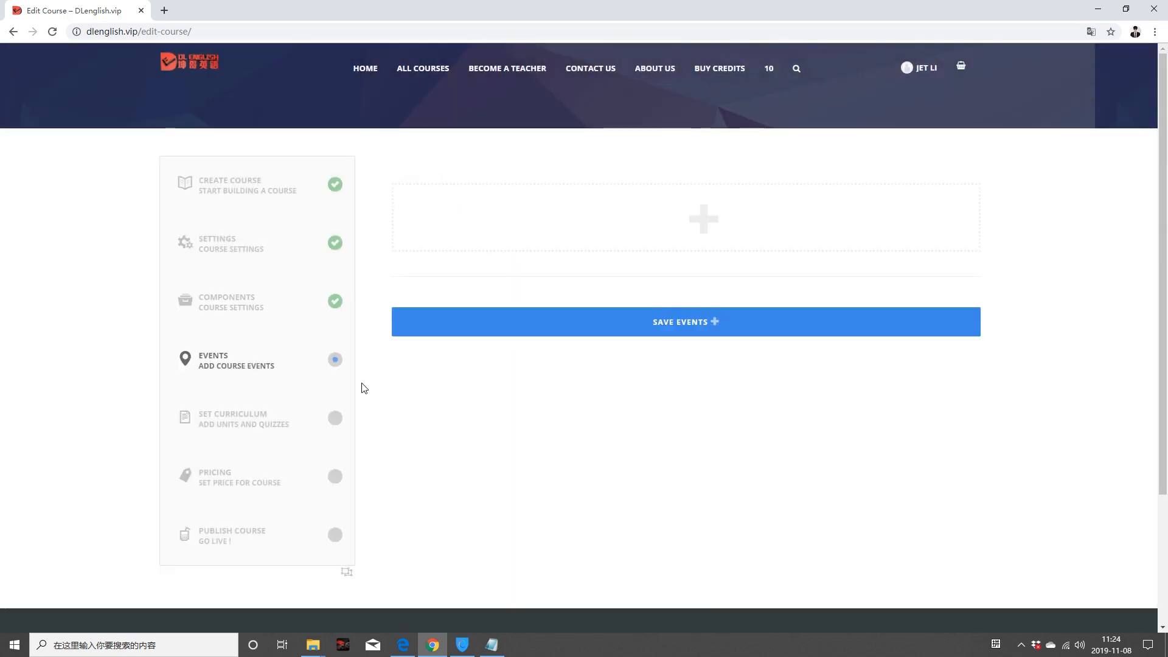
Step: Create a brand-new event titled 'GRE NY Meeting' in the course events list
mouse_move(690, 218)
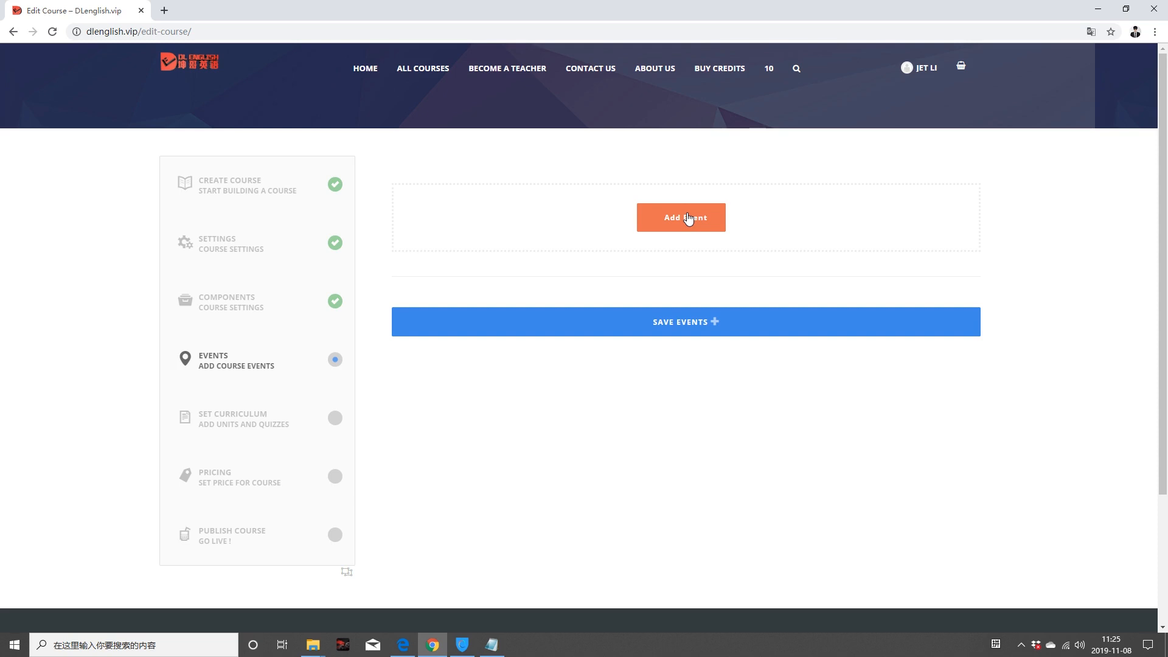
click(687, 217)
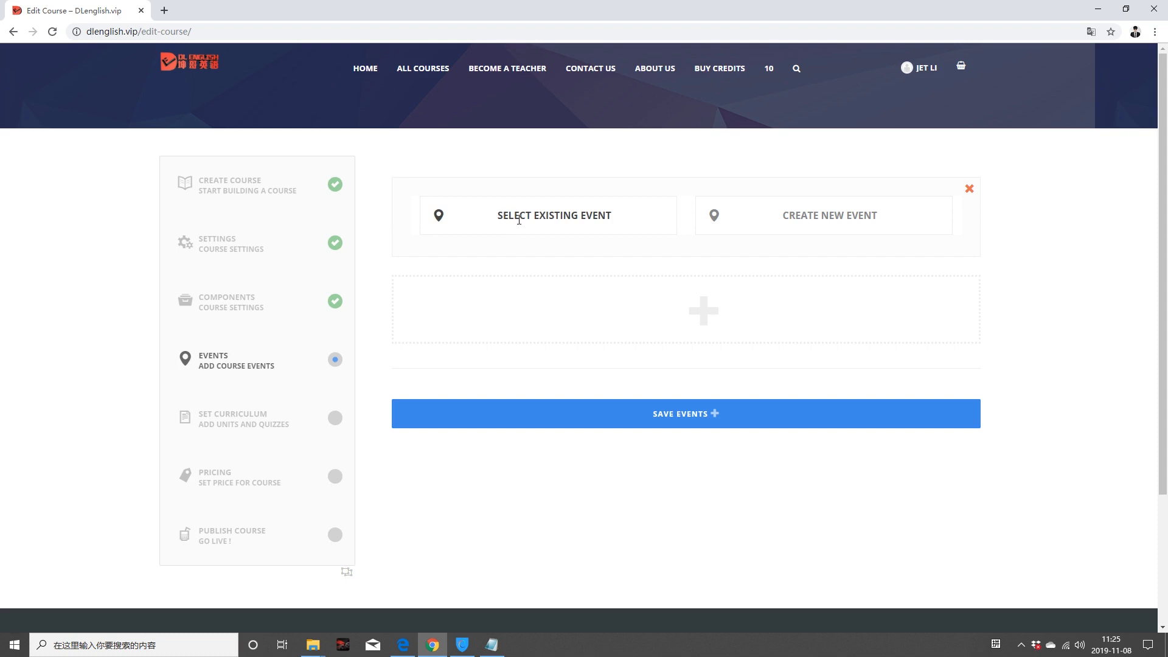
click(808, 215)
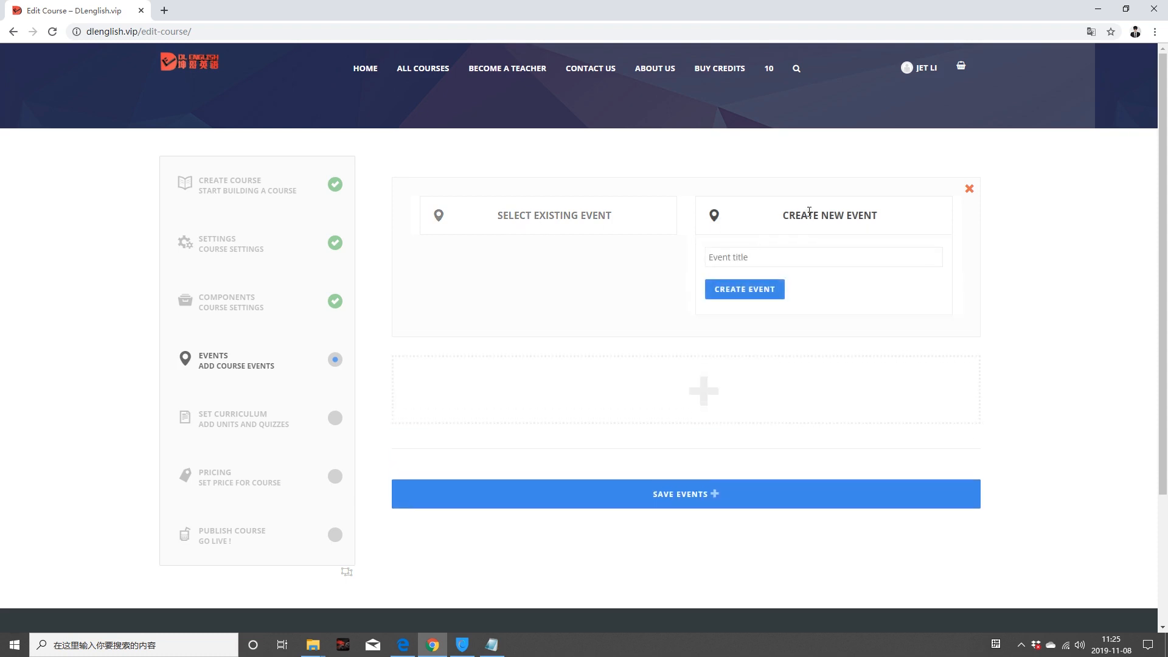
click(746, 258)
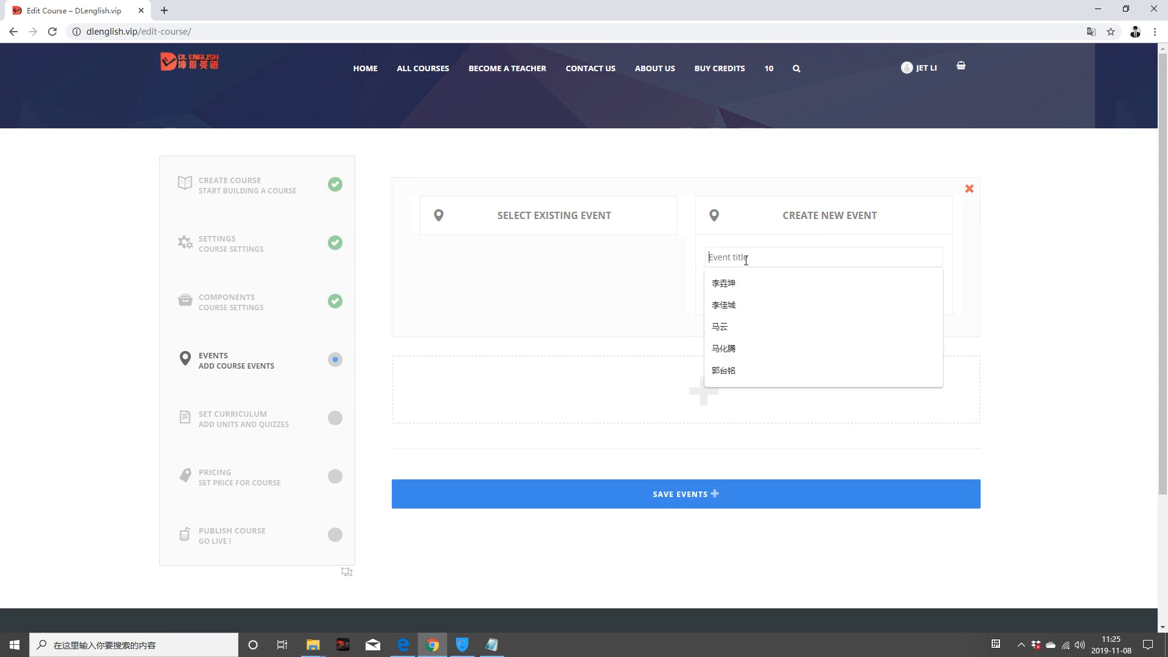
key(Escape)
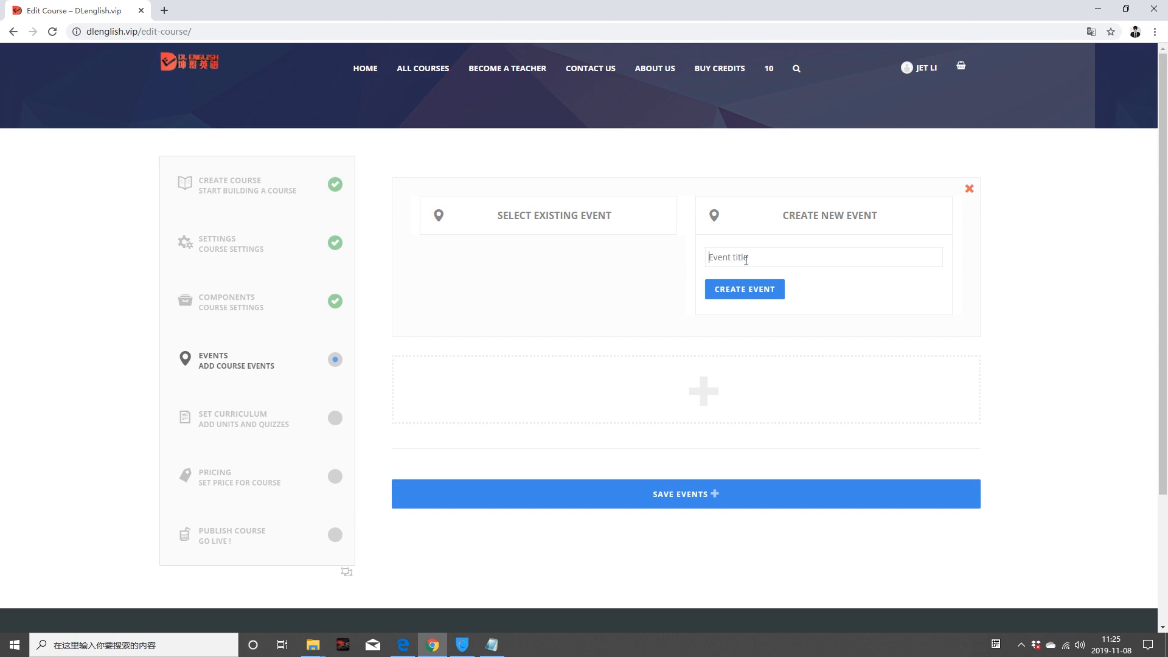
text(GRE NY Meeting)
click(766, 296)
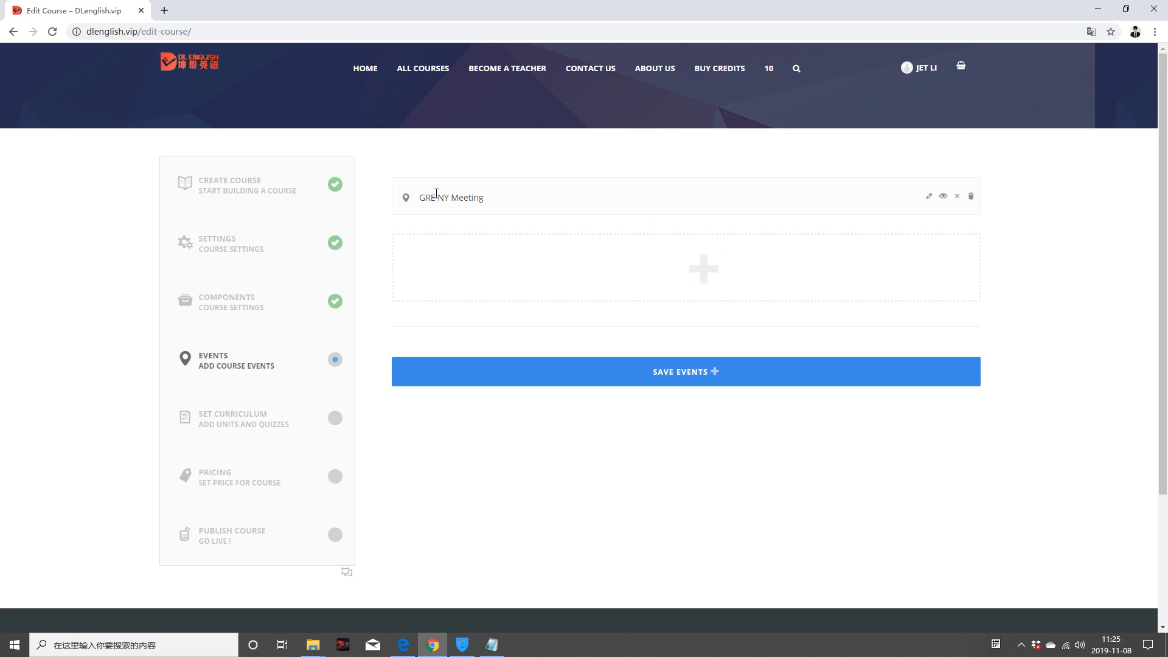
Step: Change the GRE NY Meeting event type to Online Event, keeping the default organiser
click(929, 199)
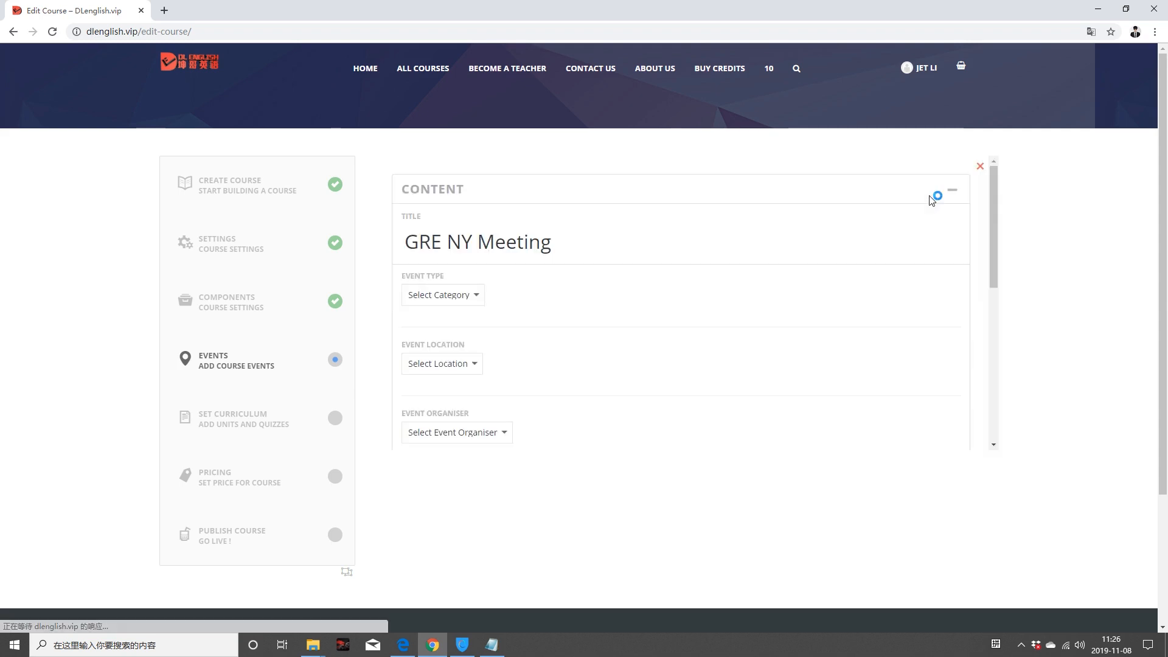
click(483, 297)
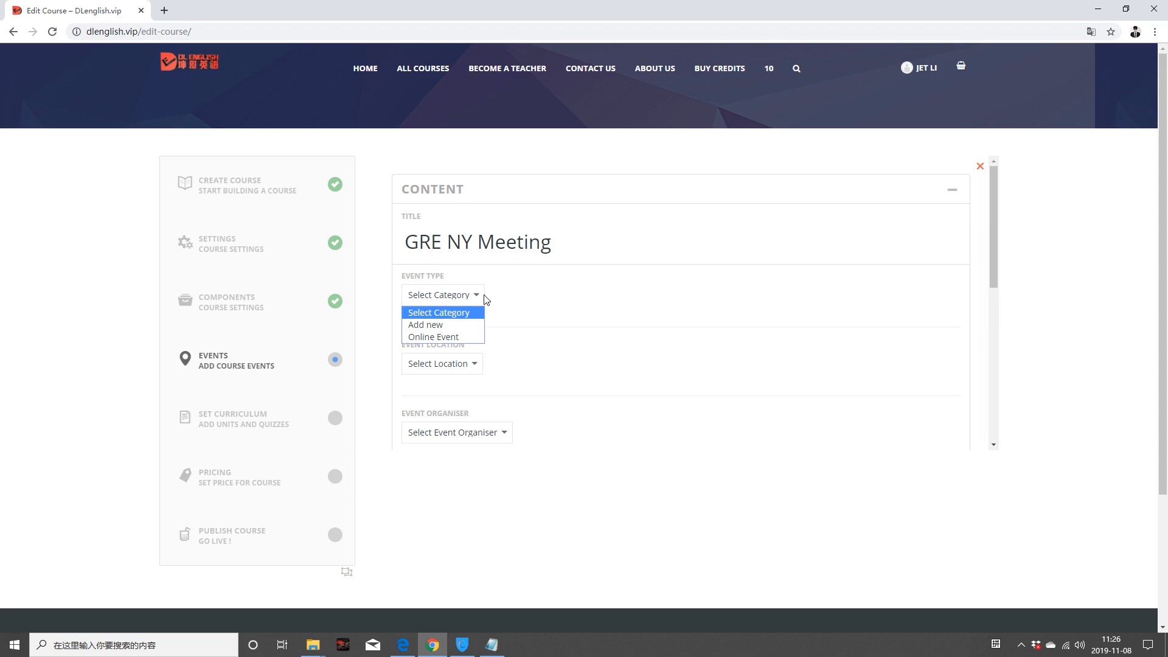
click(459, 336)
click(475, 364)
click(535, 363)
scroll(531, 368, down, 2)
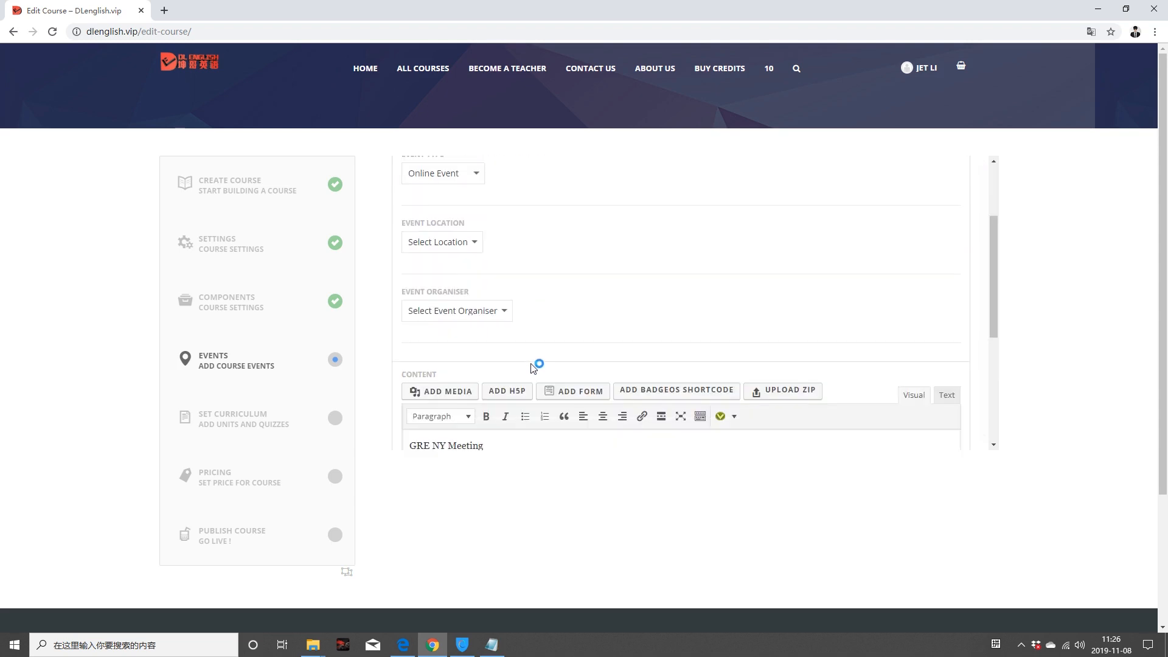
click(508, 310)
click(492, 332)
scroll(716, 415, down, 10)
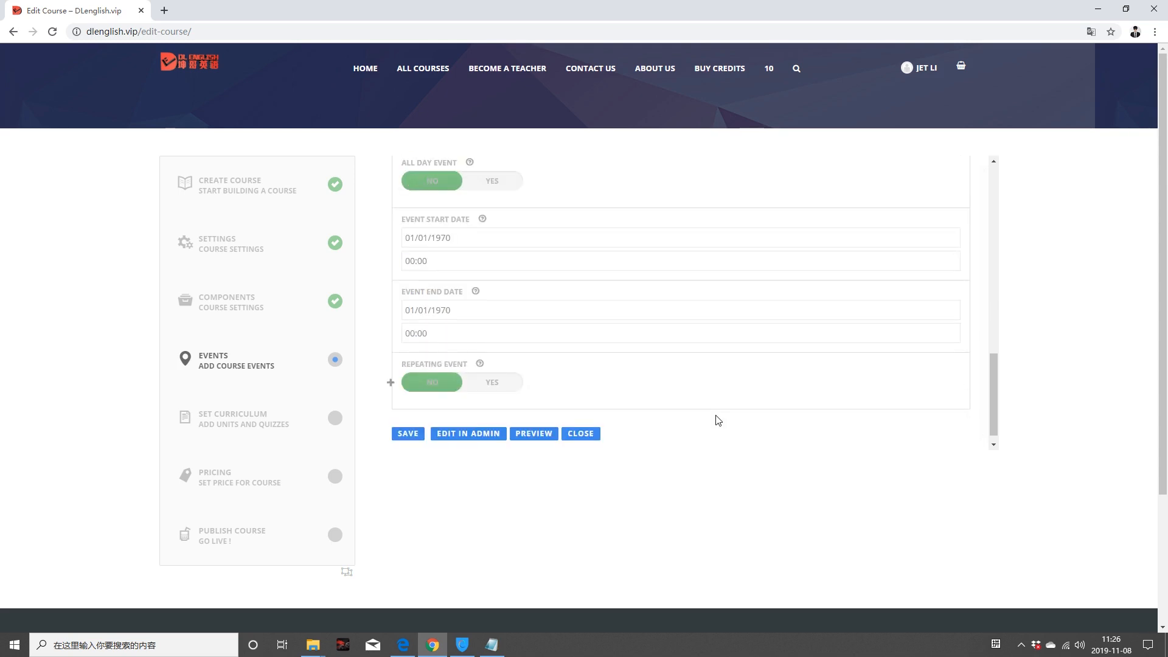
scroll(713, 419, up, 8)
scroll(700, 356, down, 3)
Step: Extend the event description: 'that will be online between Dec. 12th, 2019 to Dec. 17th, 2019.'
click(497, 255)
text(, )
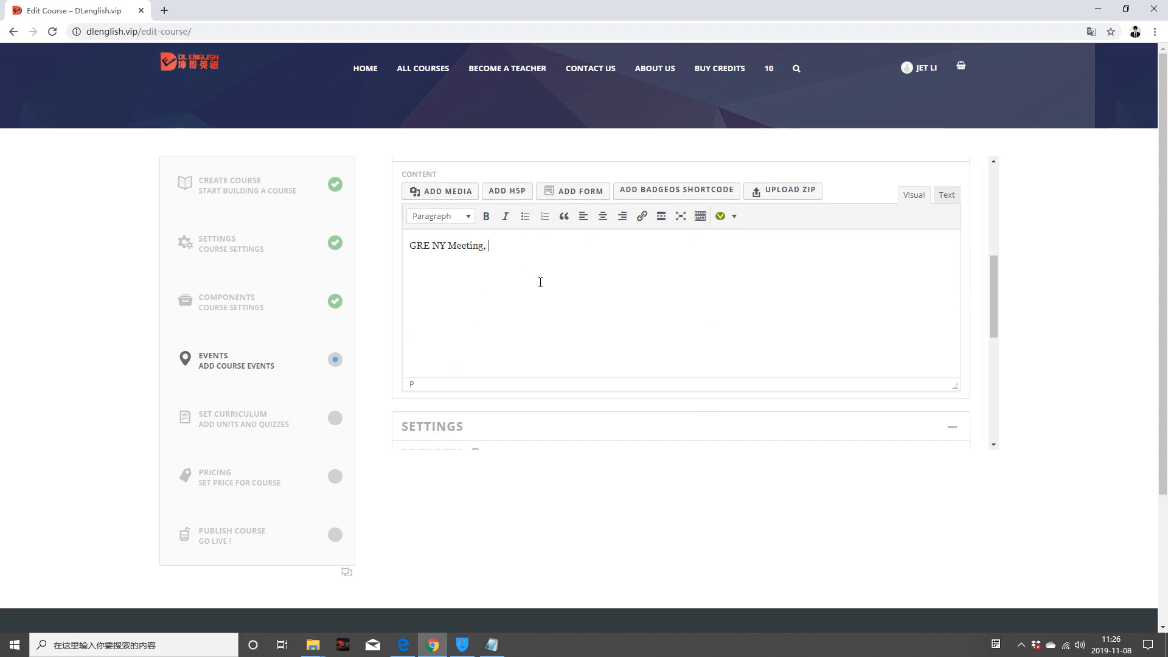
text(that will be online between De)
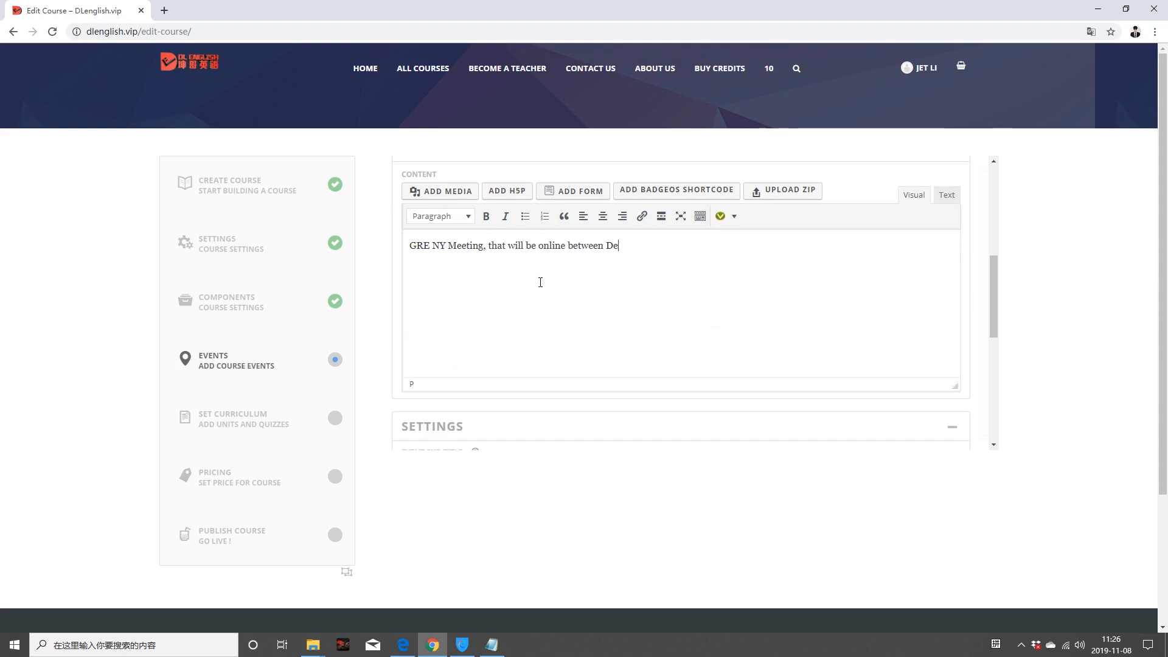
text(c. 12th, 2019 to Dec. 17th, 2019/)
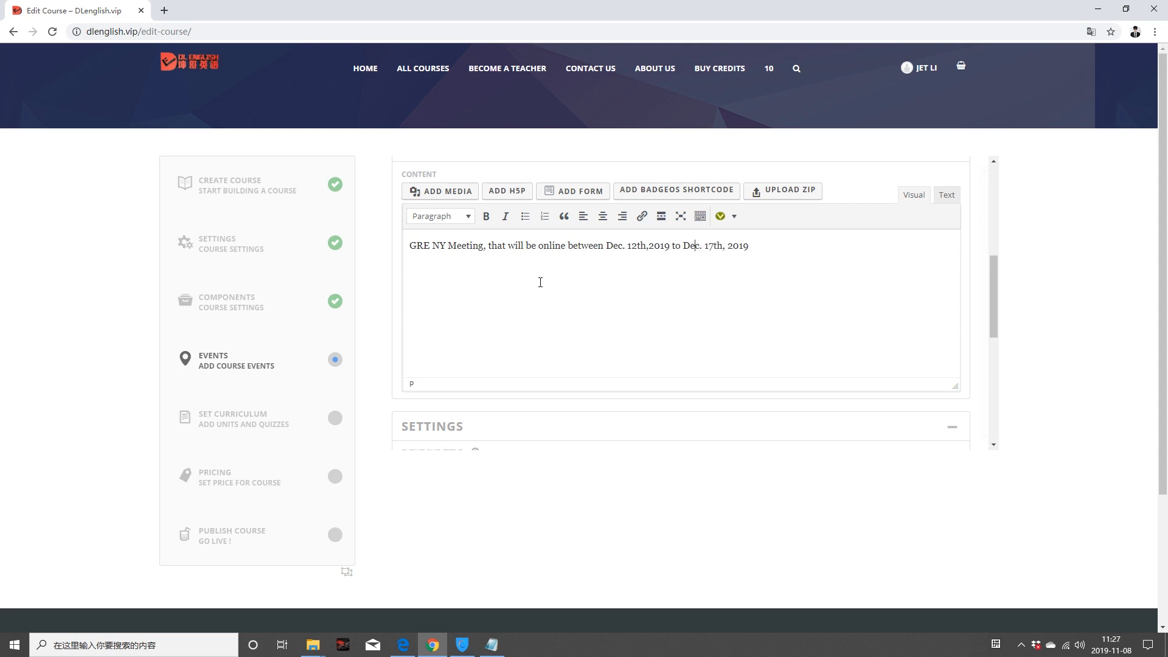
key(BackSpace)
text(.)
key(Return)
key(Return)
text(....)
key(Return)
text(....)
key(Return)
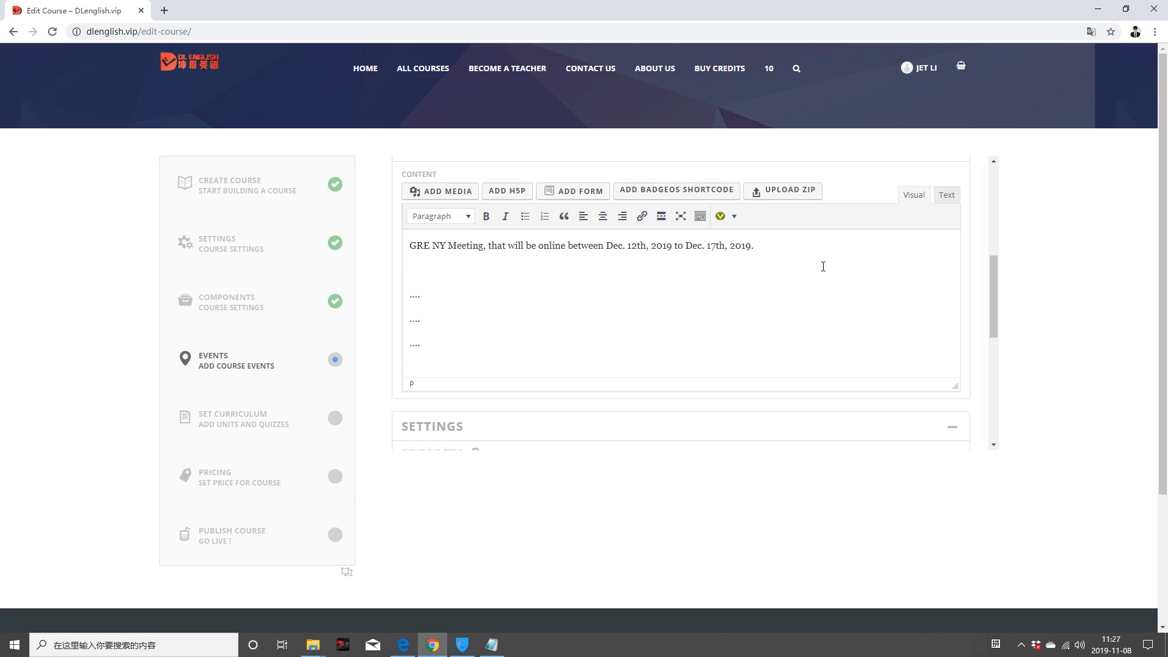
scroll(555, 326, down, 6)
scroll(504, 216, up, 1)
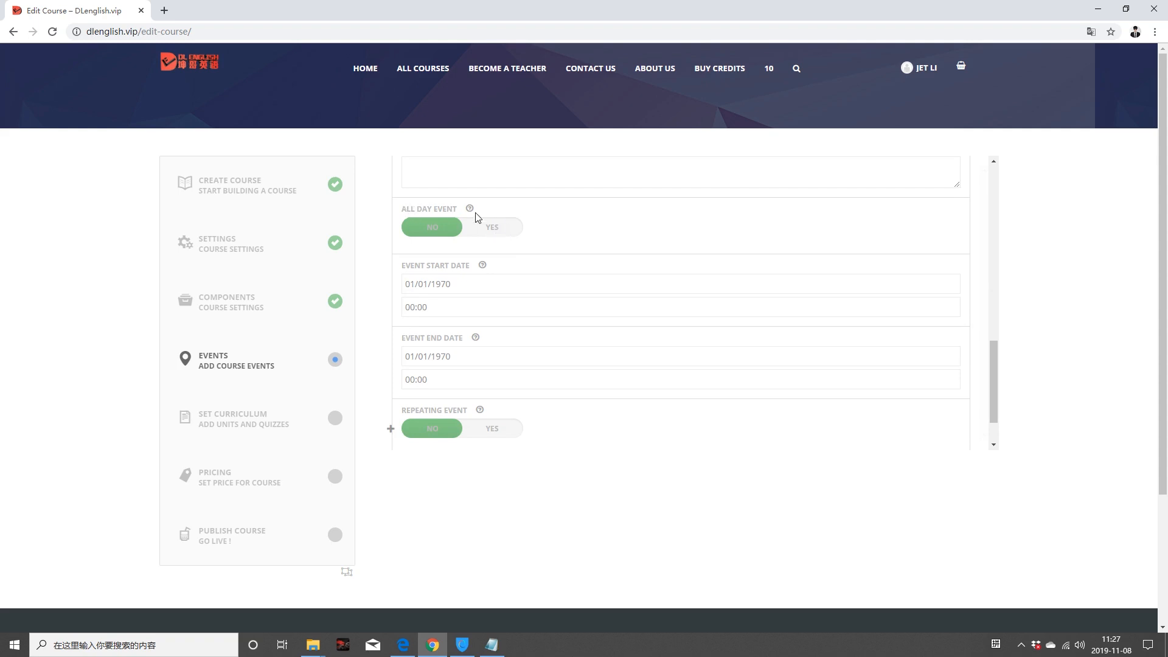
Step: Toggle the all-day option and set the event start date to December 12, 2019
click(482, 234)
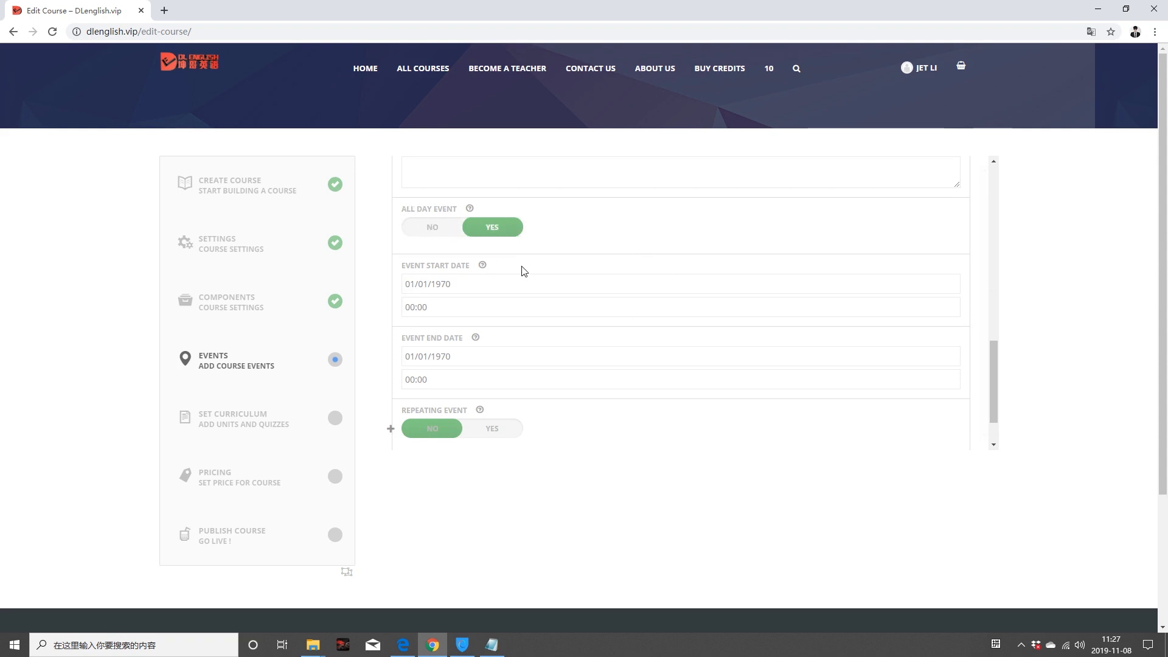
mouse_move(471, 209)
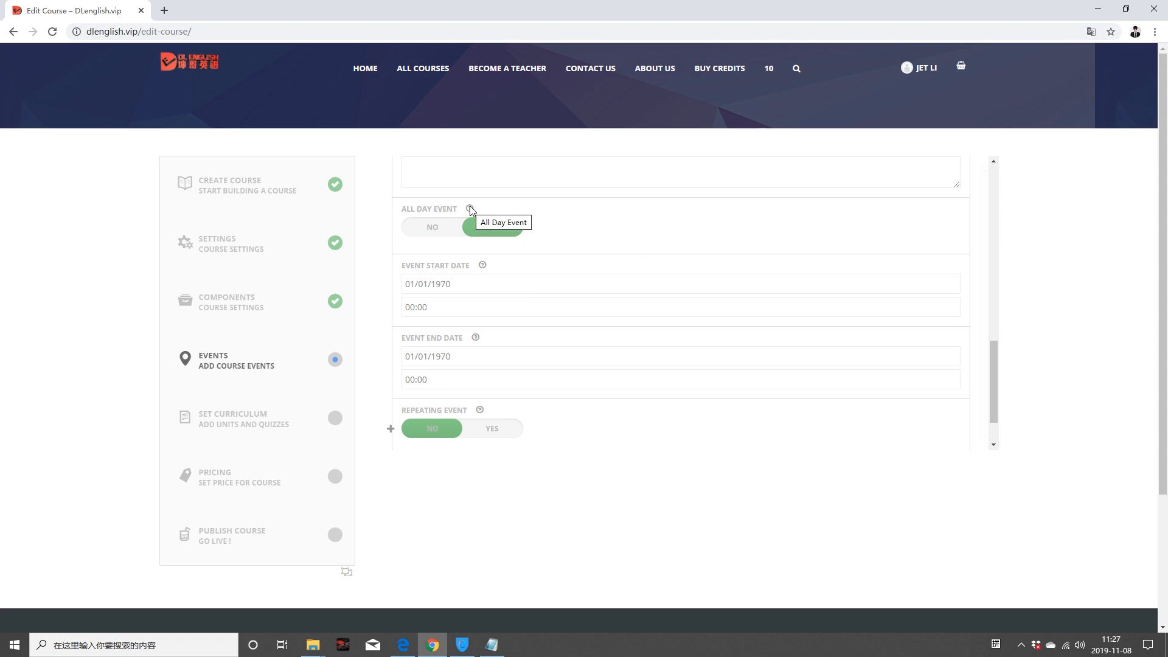
mouse_move(483, 266)
click(464, 285)
drag(464, 286, 440, 284)
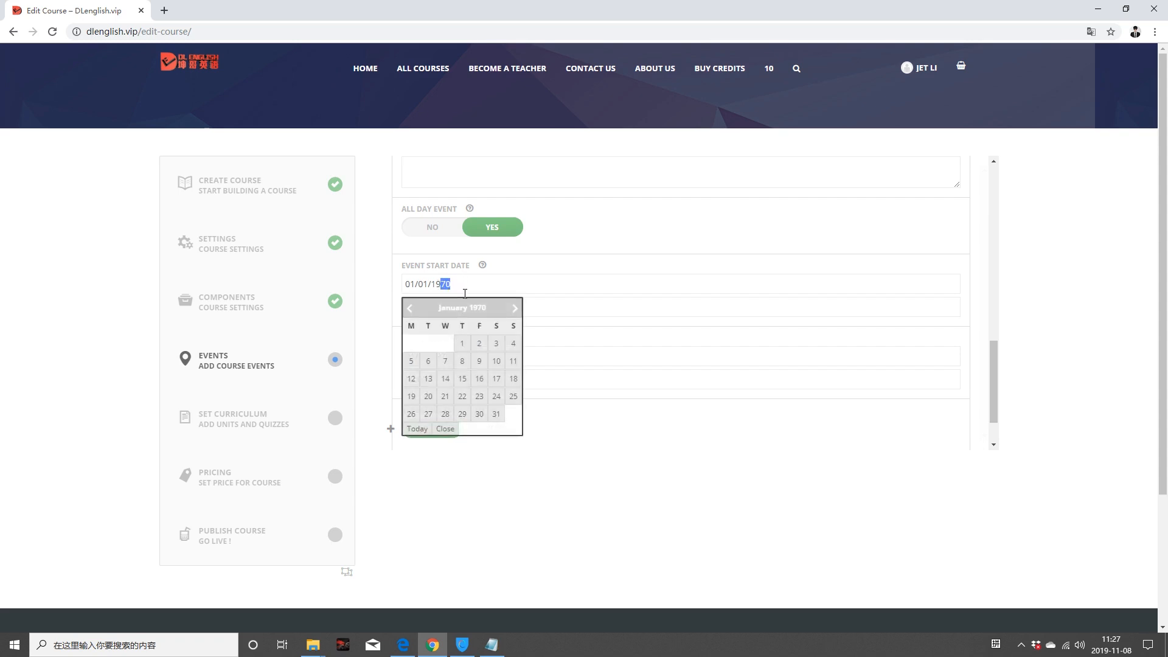
drag(432, 284, 450, 284)
text(2019)
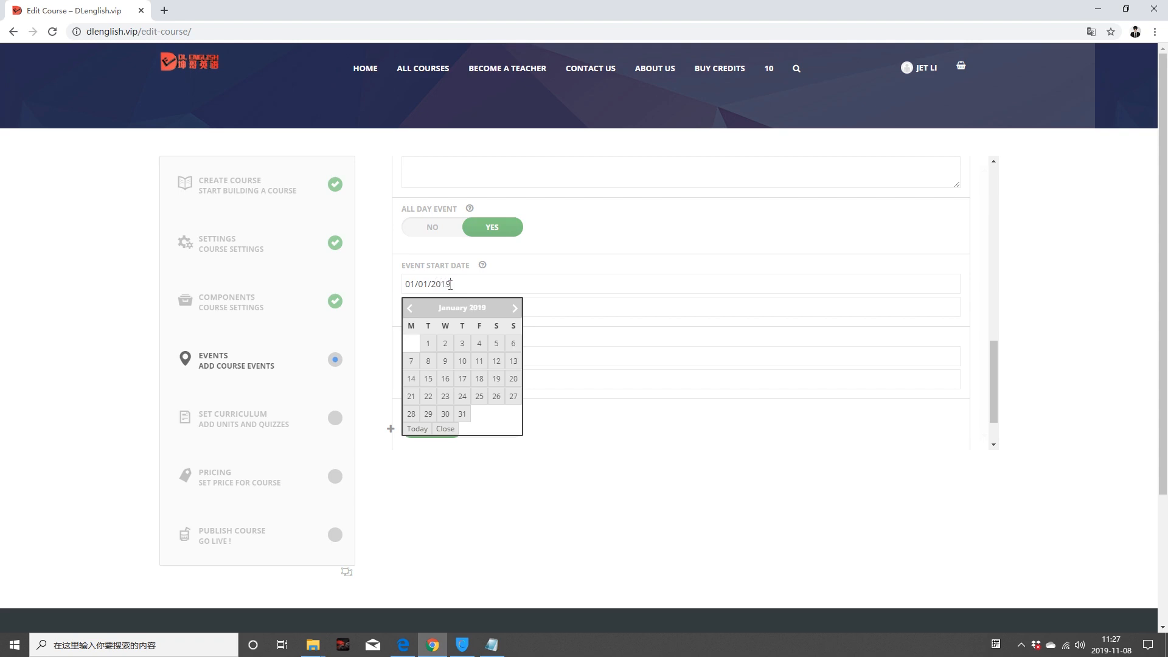
triple_click(516, 311)
triple_click(516, 311)
click(516, 310)
triple_click(516, 310)
click(516, 310)
Step: Set the event end date to December 17, 2019
click(462, 378)
drag(454, 356, 440, 357)
click(515, 384)
click(515, 381)
click(515, 381)
click(515, 381)
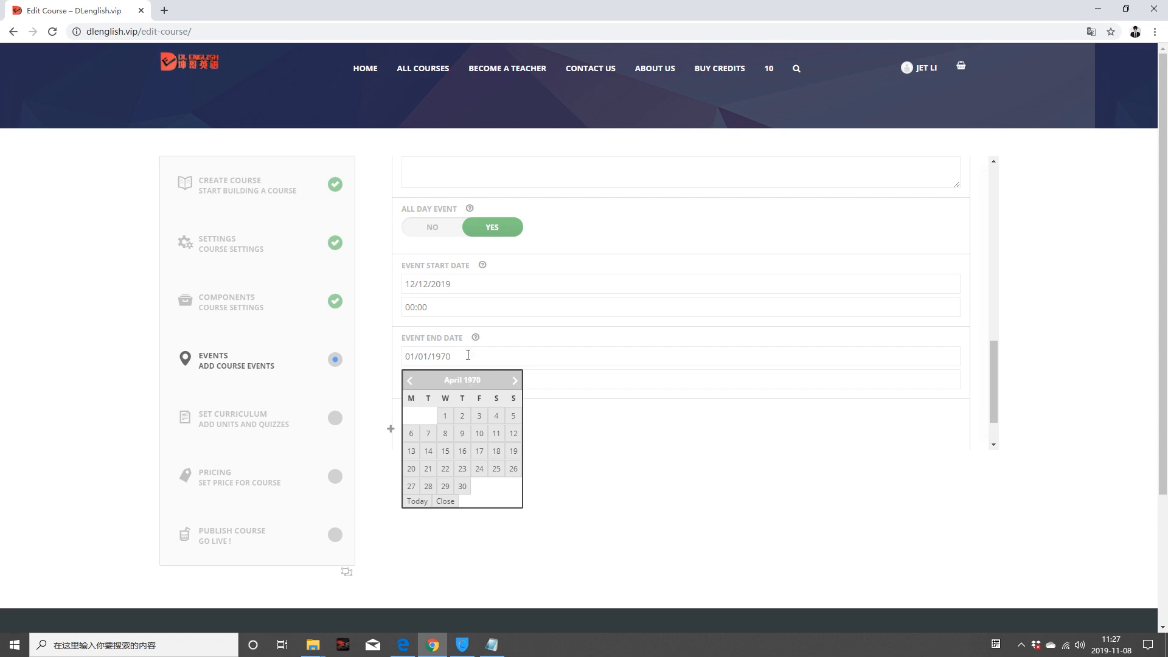
drag(443, 357, 453, 355)
text(2019)
click(515, 381)
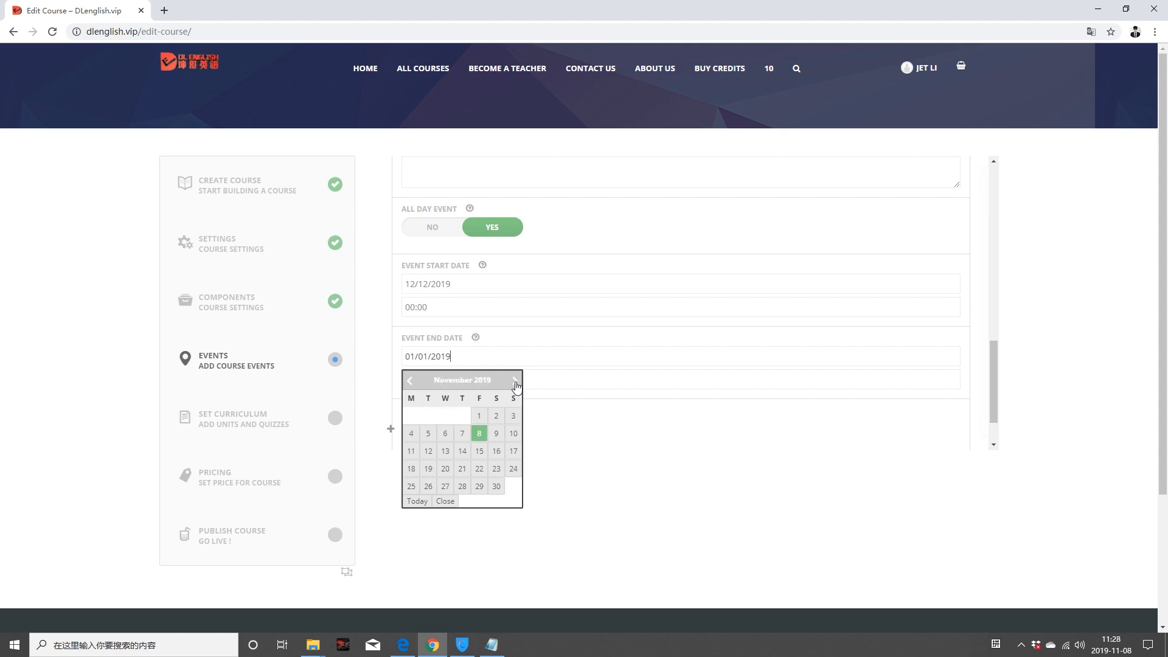
click(516, 380)
click(429, 470)
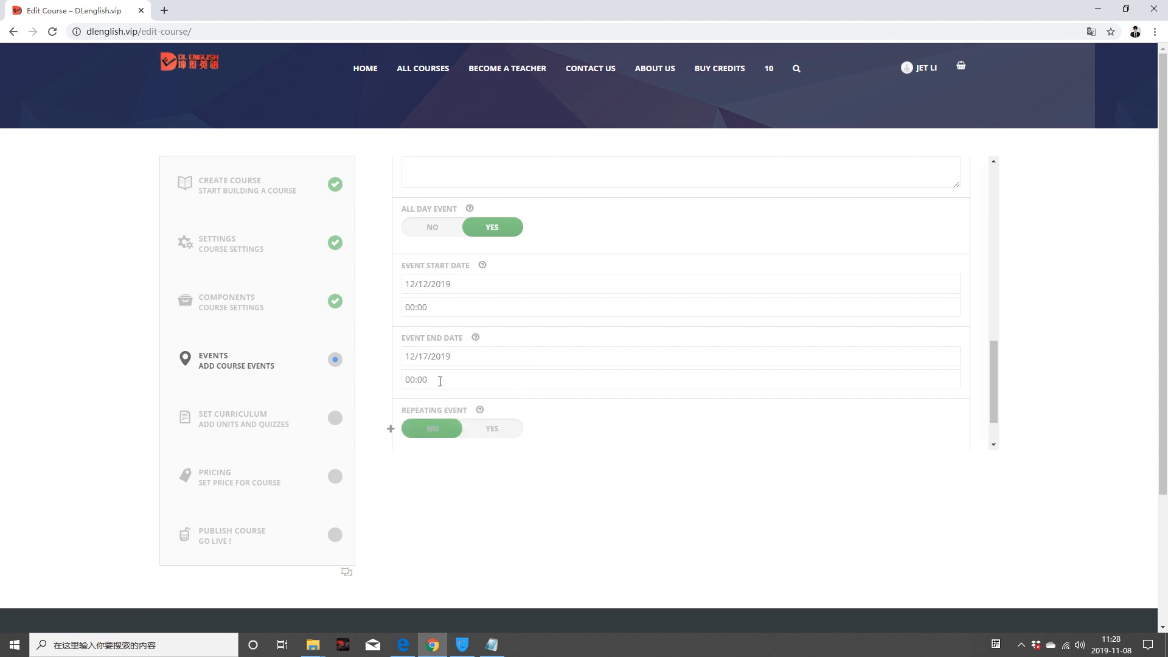
Step: Set the event start time to 17:00 and end time to 18:00
click(436, 313)
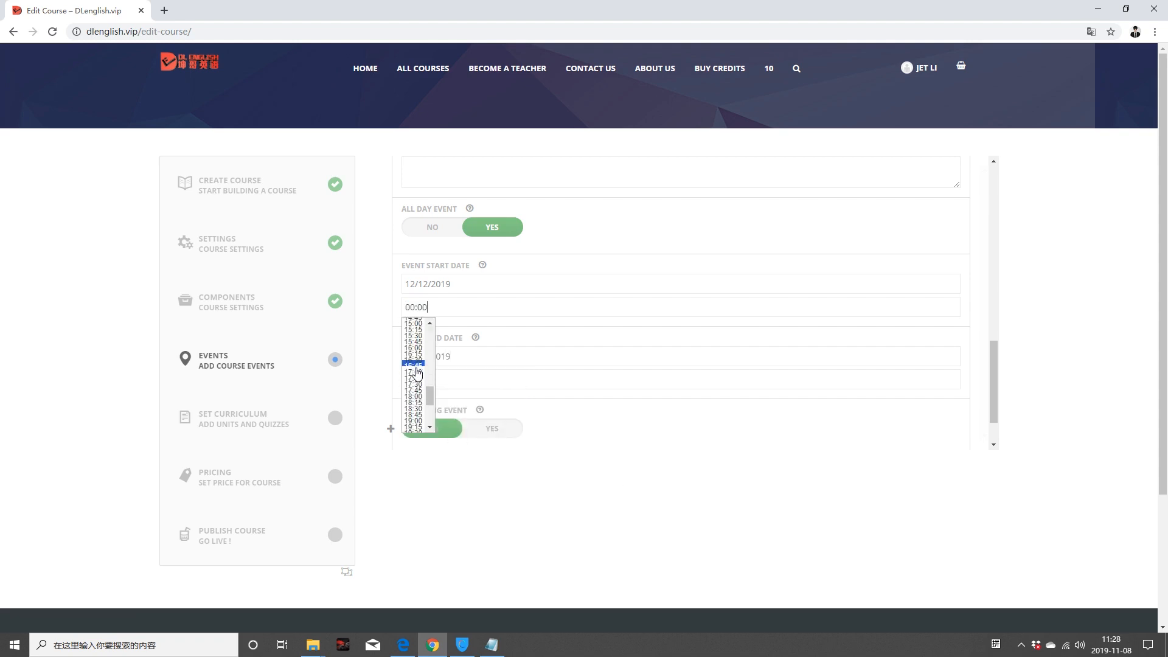
click(418, 372)
click(419, 380)
click(418, 430)
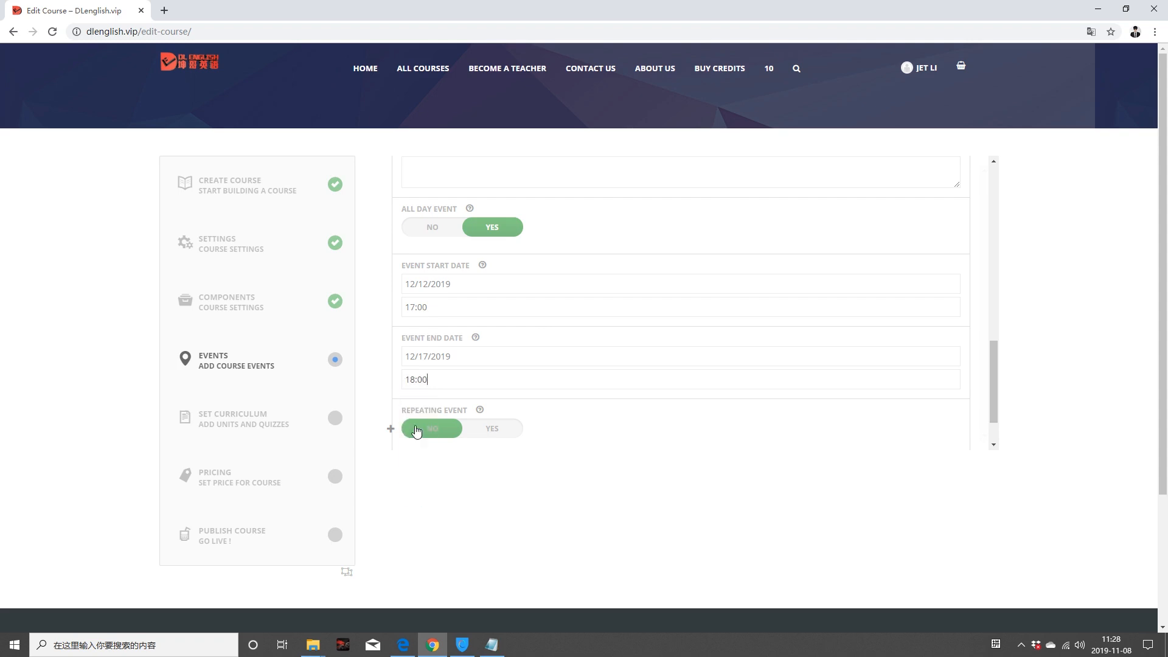
scroll(617, 362, down, 1)
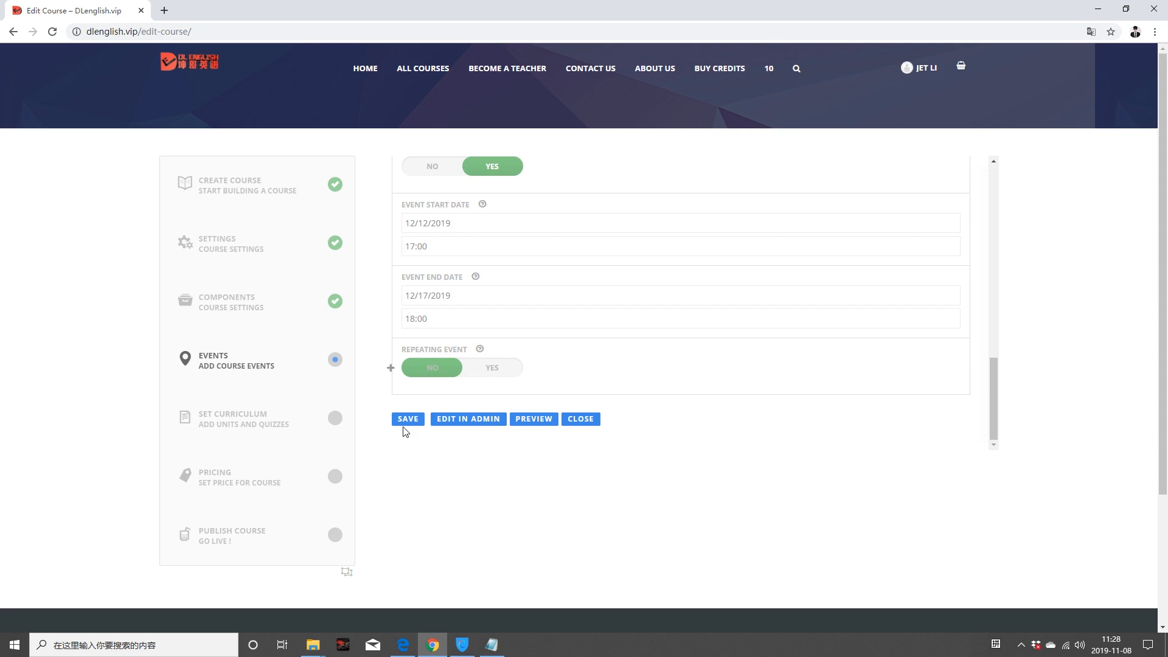
Step: Save the event settings, close the form, and save the course events with overwrite confirmed
click(407, 421)
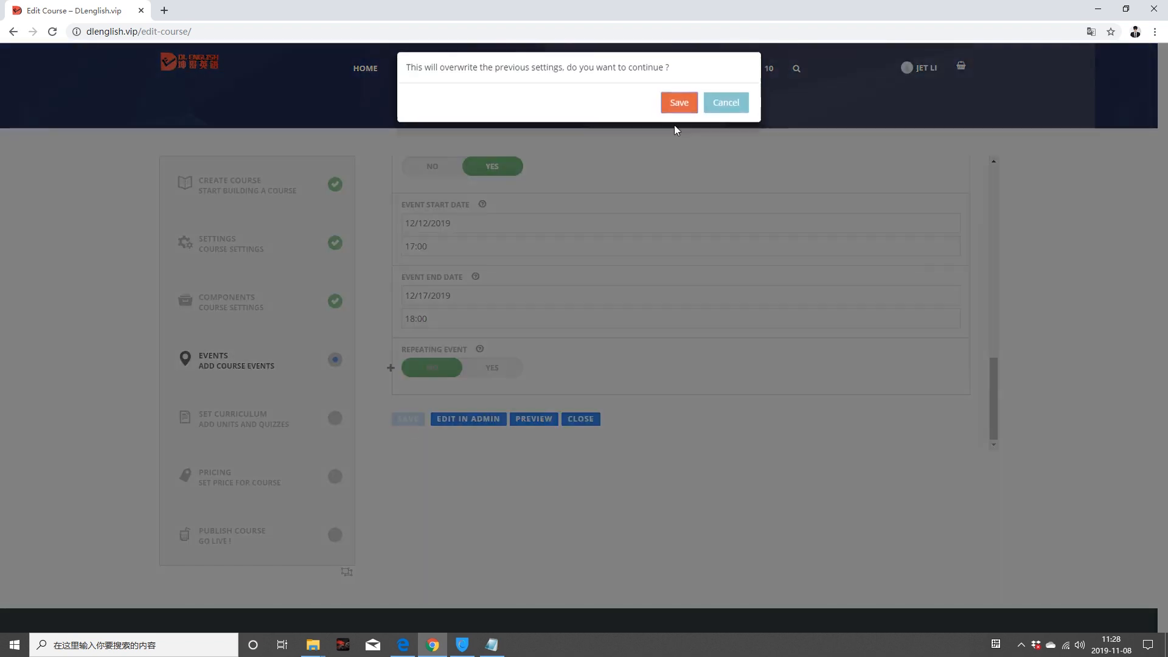
click(677, 116)
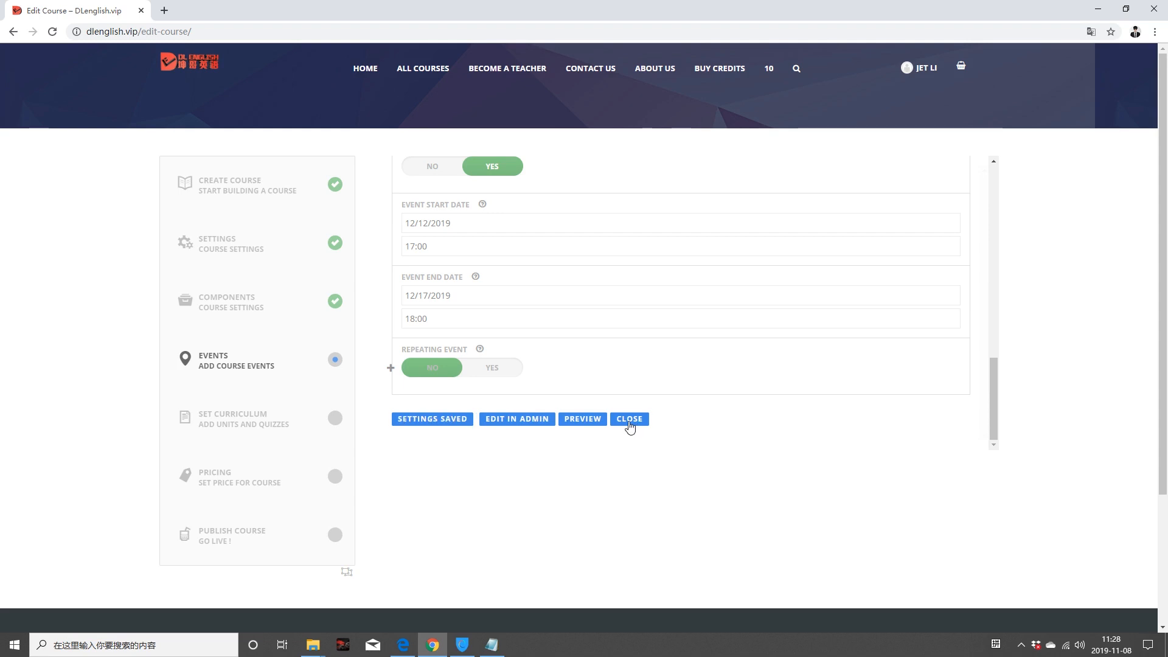
click(629, 422)
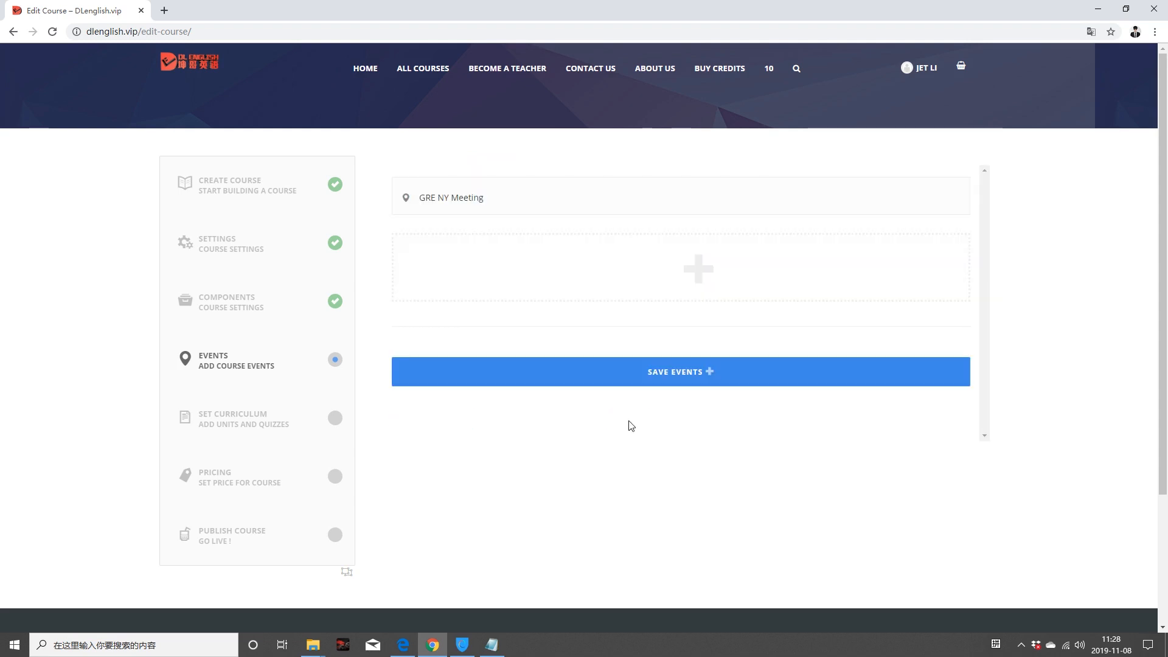
click(646, 378)
click(666, 112)
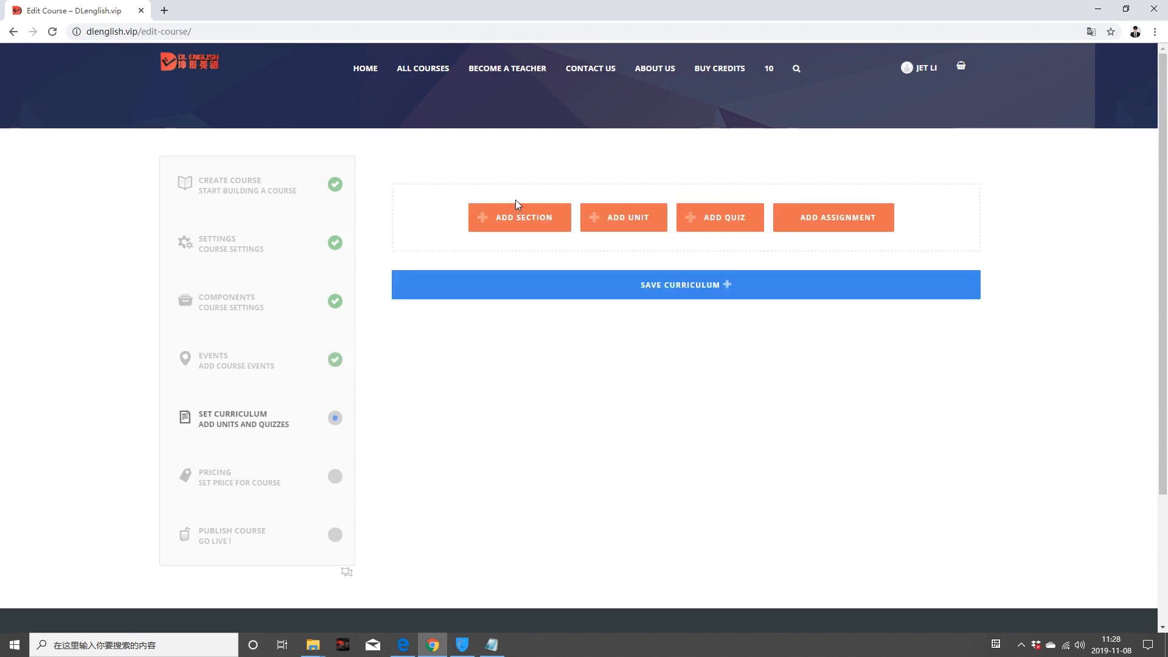
Step: Add a curriculum section titled 'GRE Section1'
scroll(478, 459, down, 1)
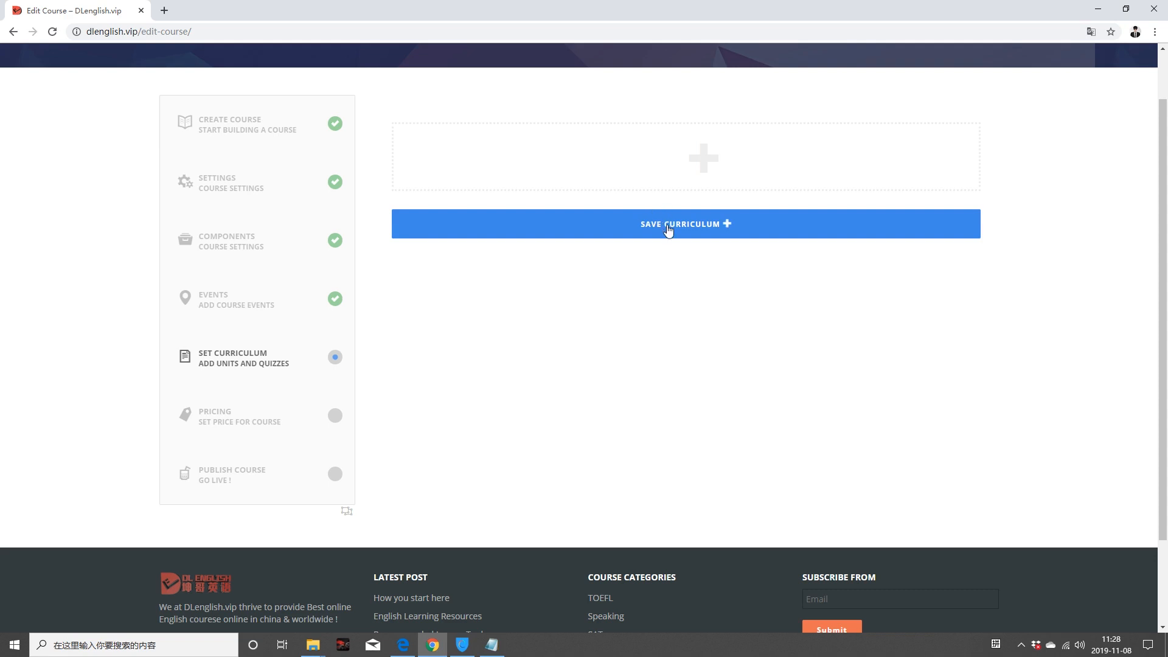
scroll(589, 357, up, 1)
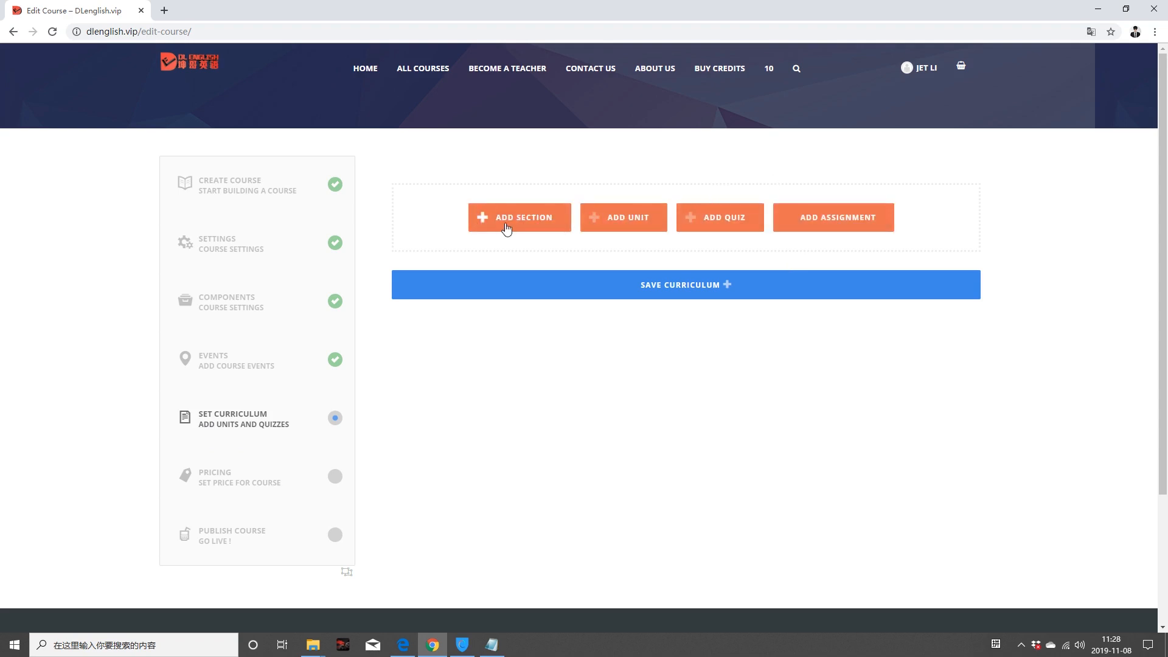
click(510, 218)
click(459, 198)
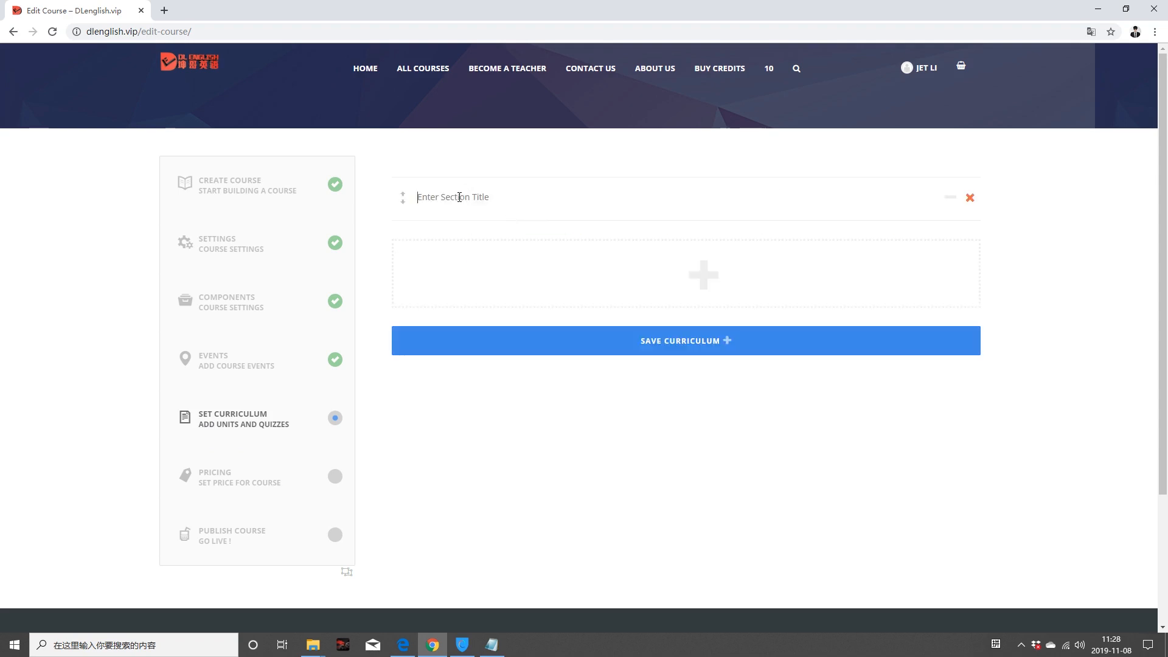
text(GRE Section1)
Step: Add a second section titled 'GRE Section2' below it
click(514, 277)
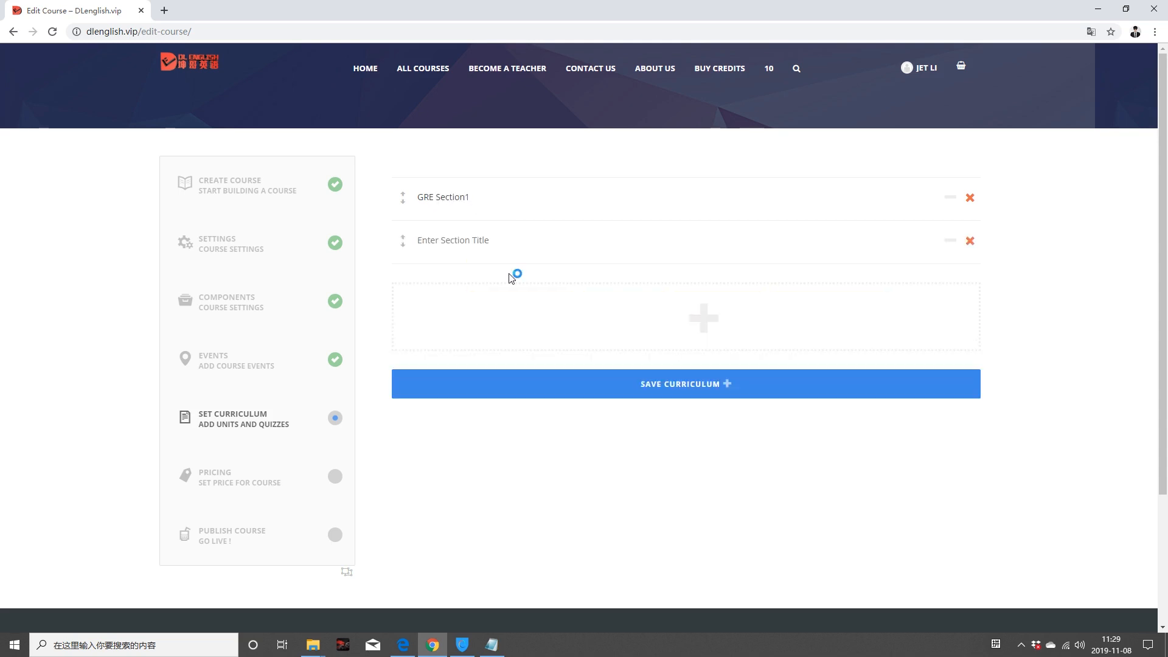
click(502, 244)
text(GRE Section2)
mouse_move(551, 292)
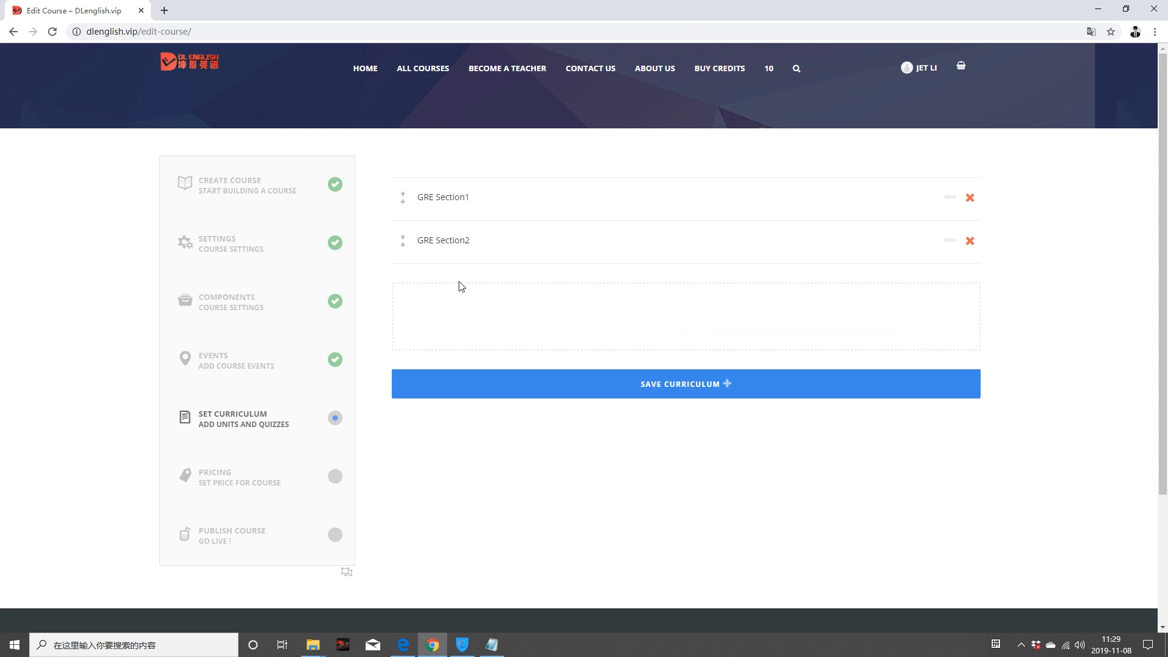
click(509, 194)
mouse_move(750, 346)
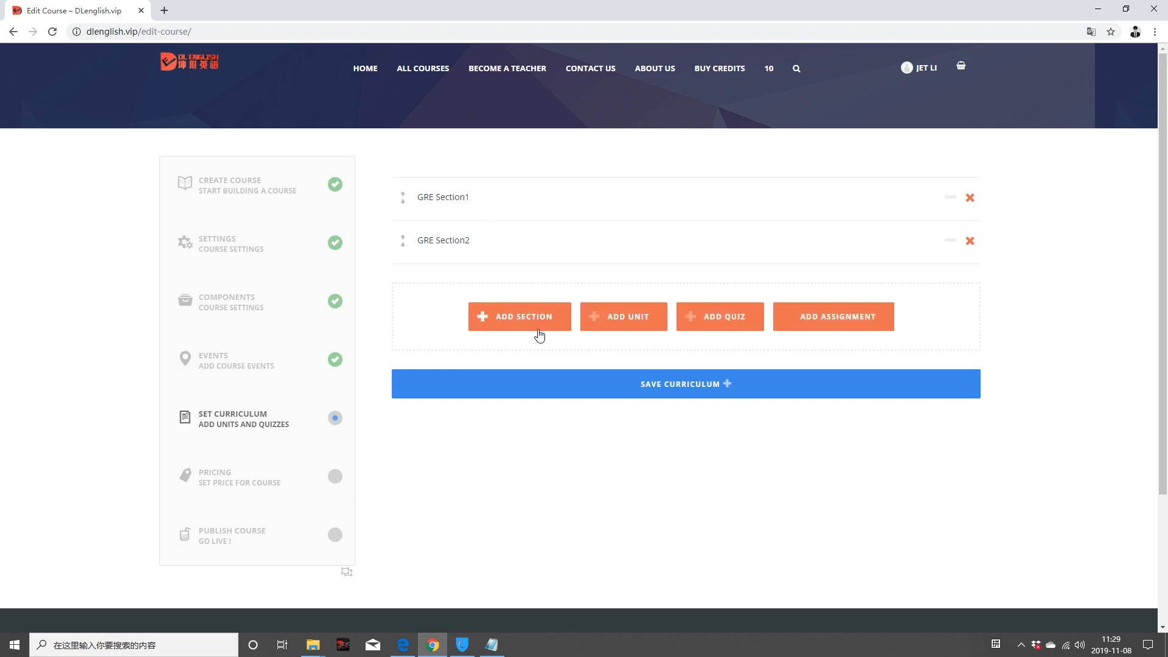
Step: Create units GRE Unit1 and GRE Unit 2 and place them under GRE Section1
click(643, 321)
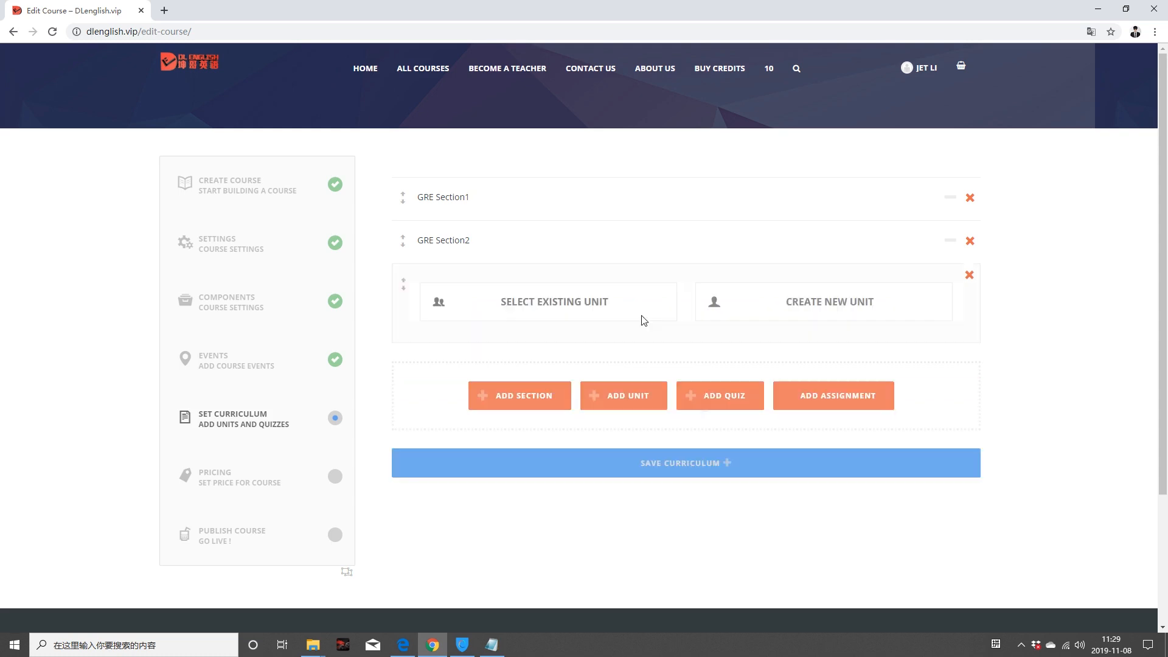
click(881, 299)
click(738, 346)
text(GRE Unit1)
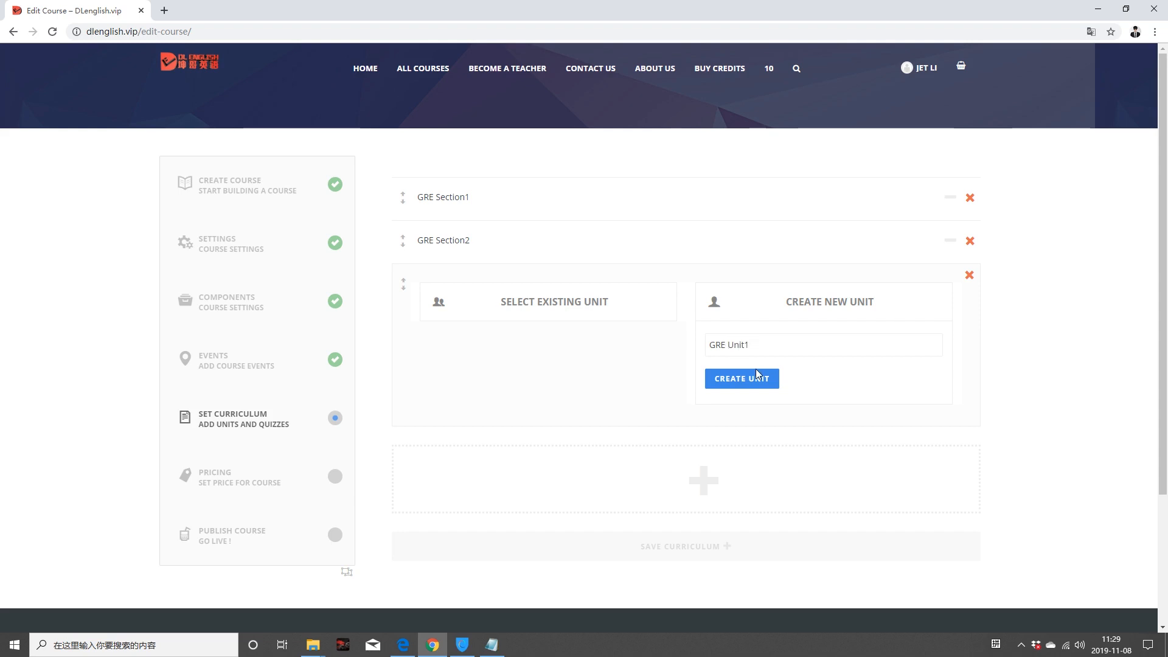
click(757, 377)
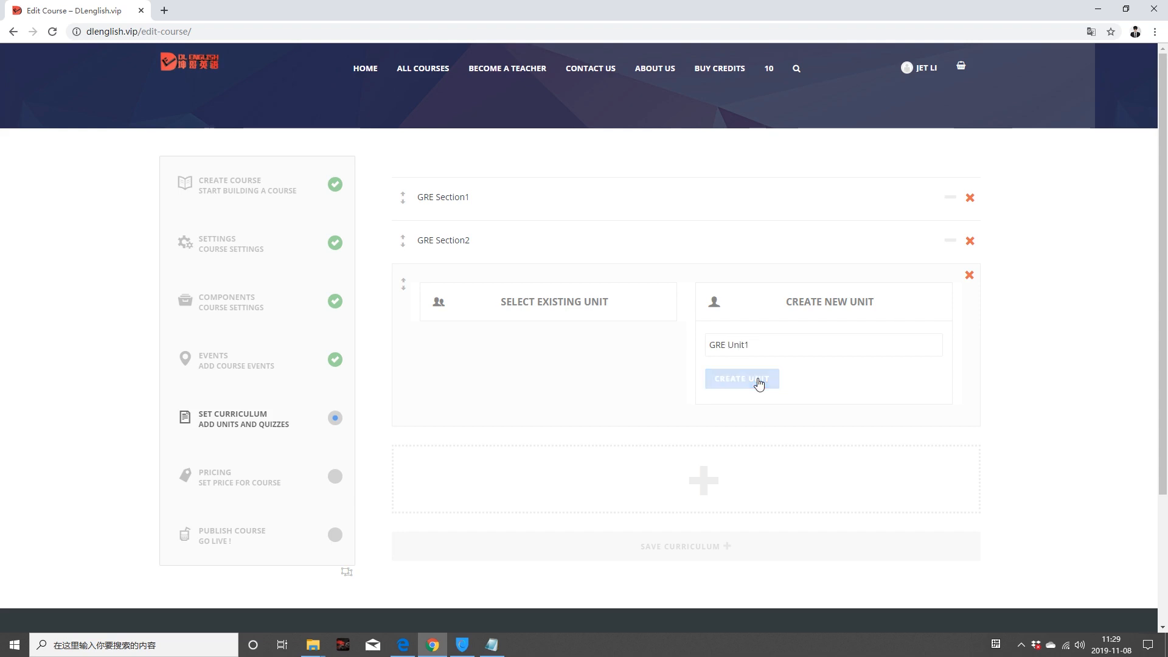
click(759, 382)
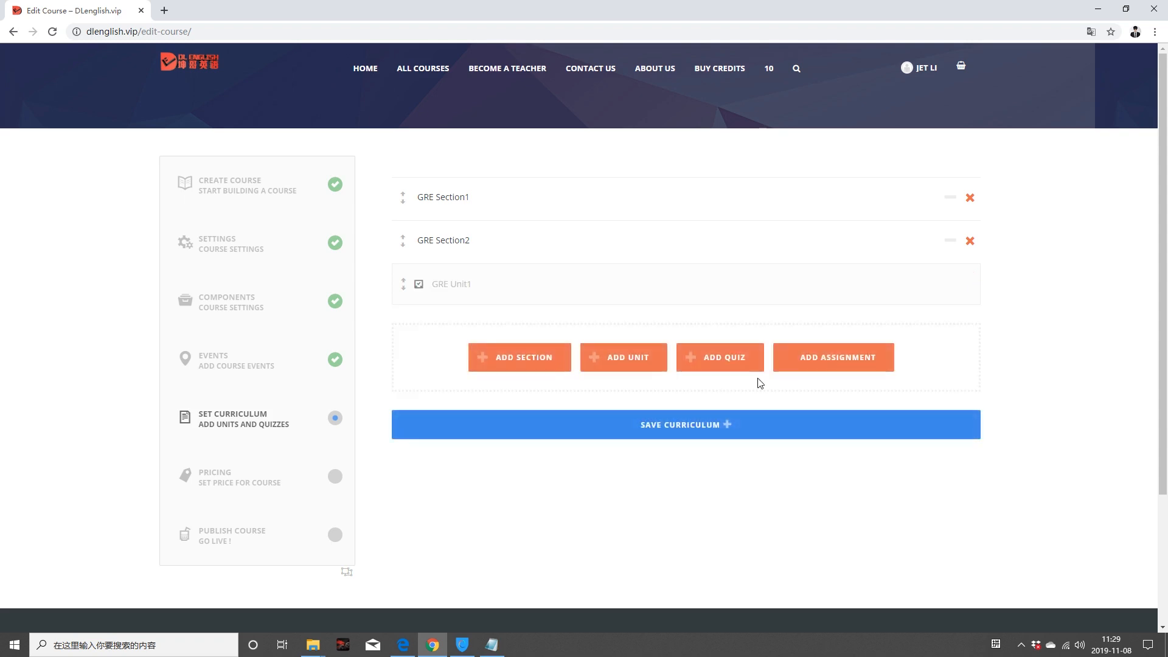
drag(407, 283, 466, 235)
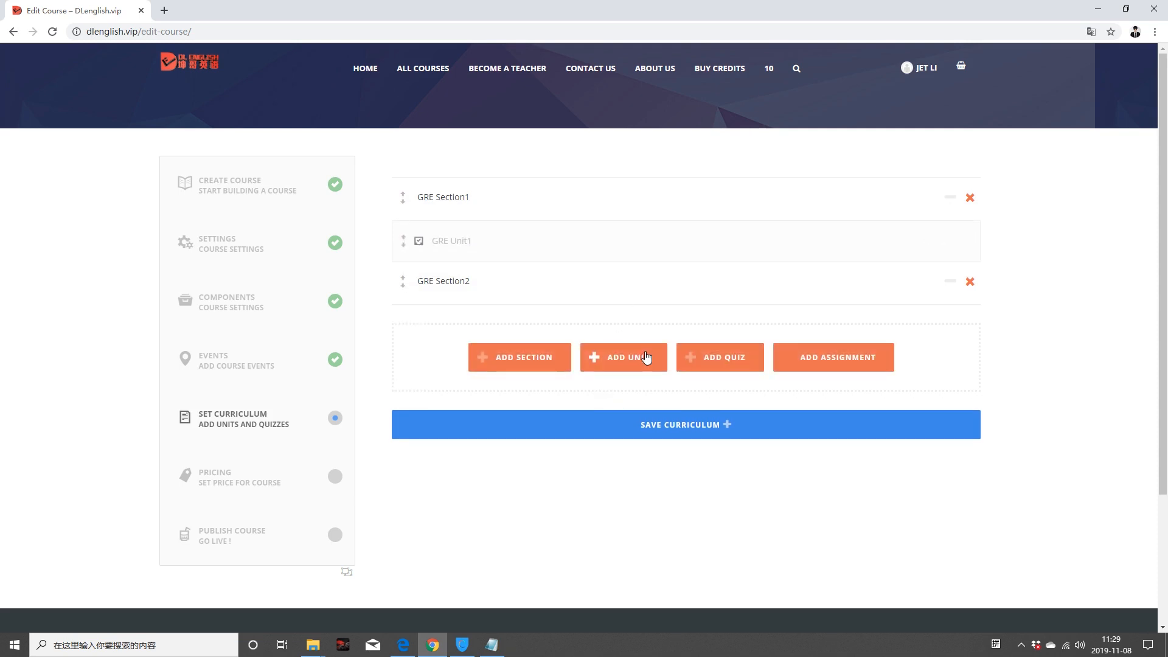
click(645, 359)
click(791, 342)
click(765, 383)
text(GRE Uni)
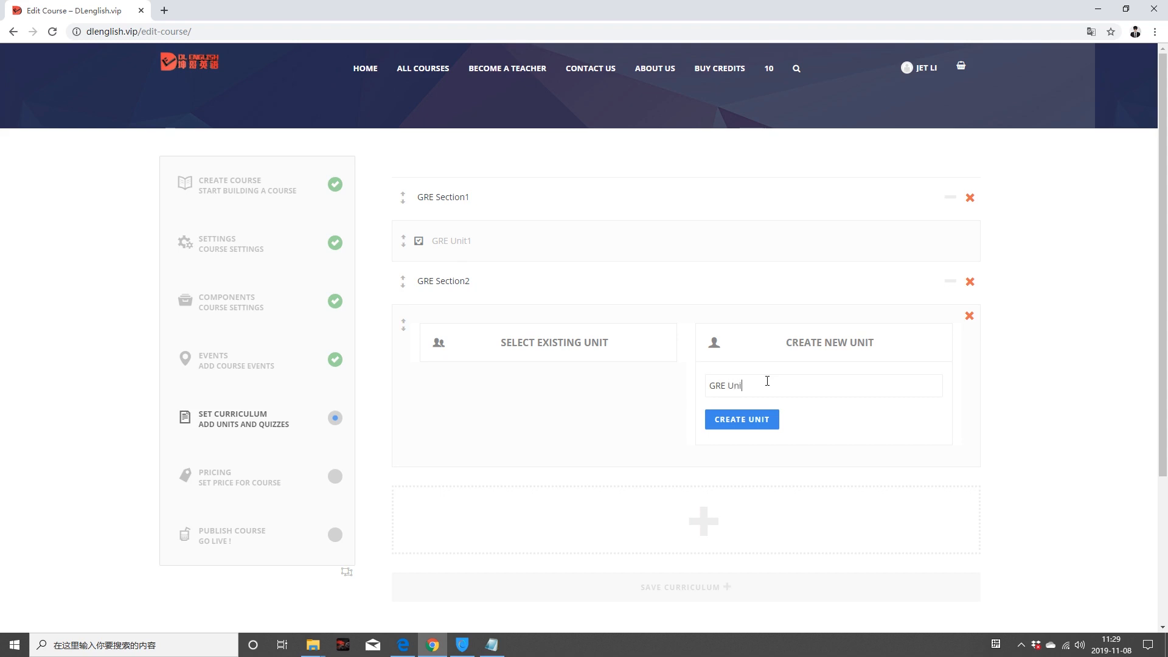
text(t 2)
click(766, 426)
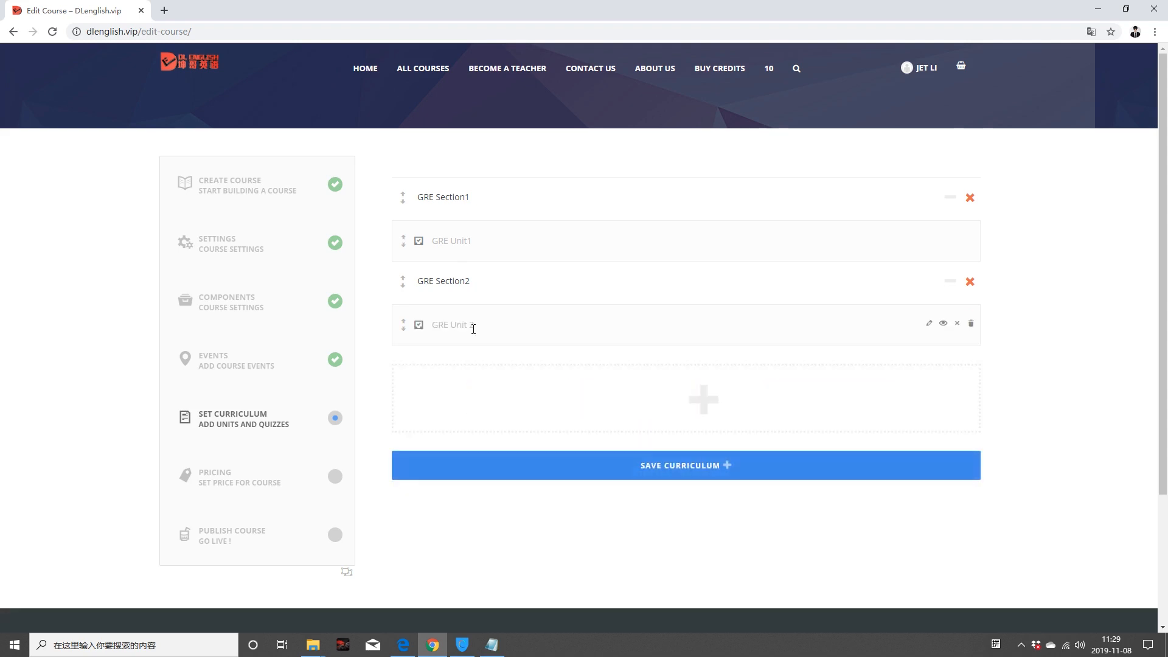
drag(450, 325, 475, 283)
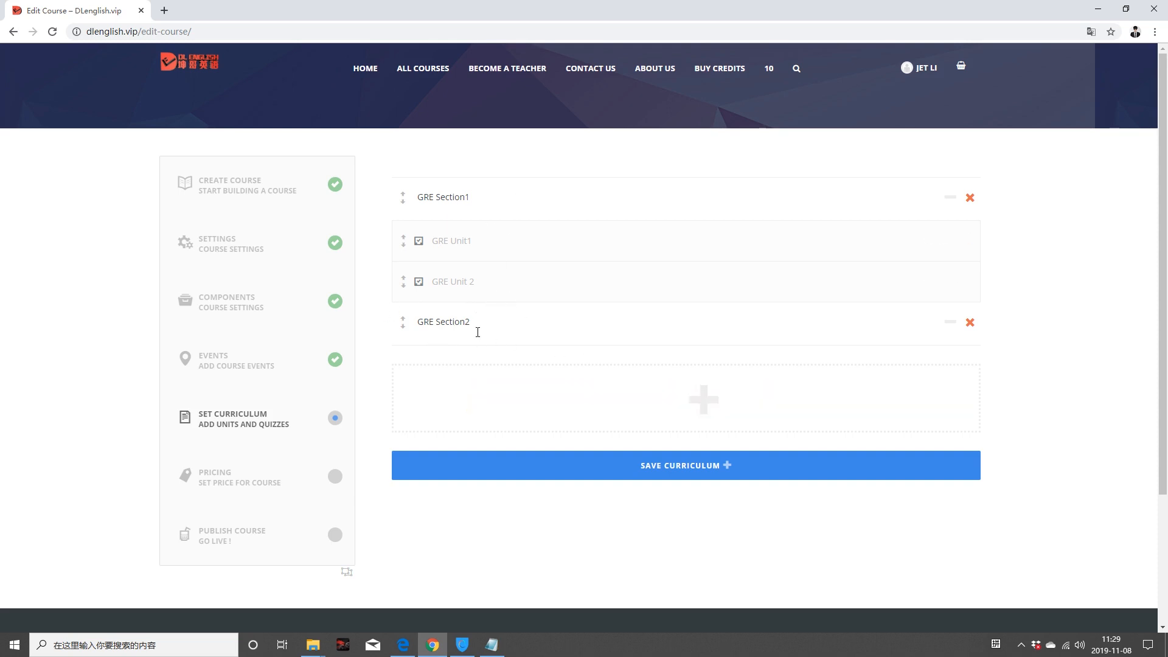
Step: Create units GRE Unit3 and GRE Unit4 and place them under GRE Section2
click(630, 403)
click(796, 384)
text(GRE Unit3)
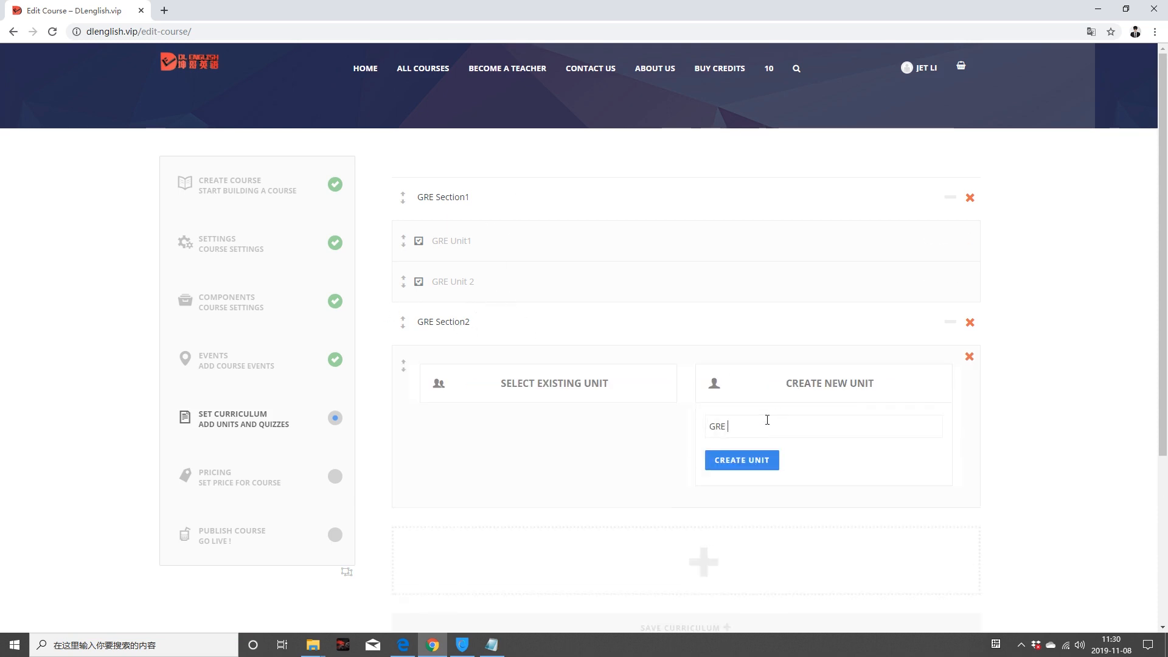
click(761, 465)
drag(404, 322, 403, 366)
click(634, 442)
click(796, 424)
click(727, 467)
text(GRE Unit4)
drag(403, 406, 403, 365)
scroll(705, 409, down, 1)
click(747, 400)
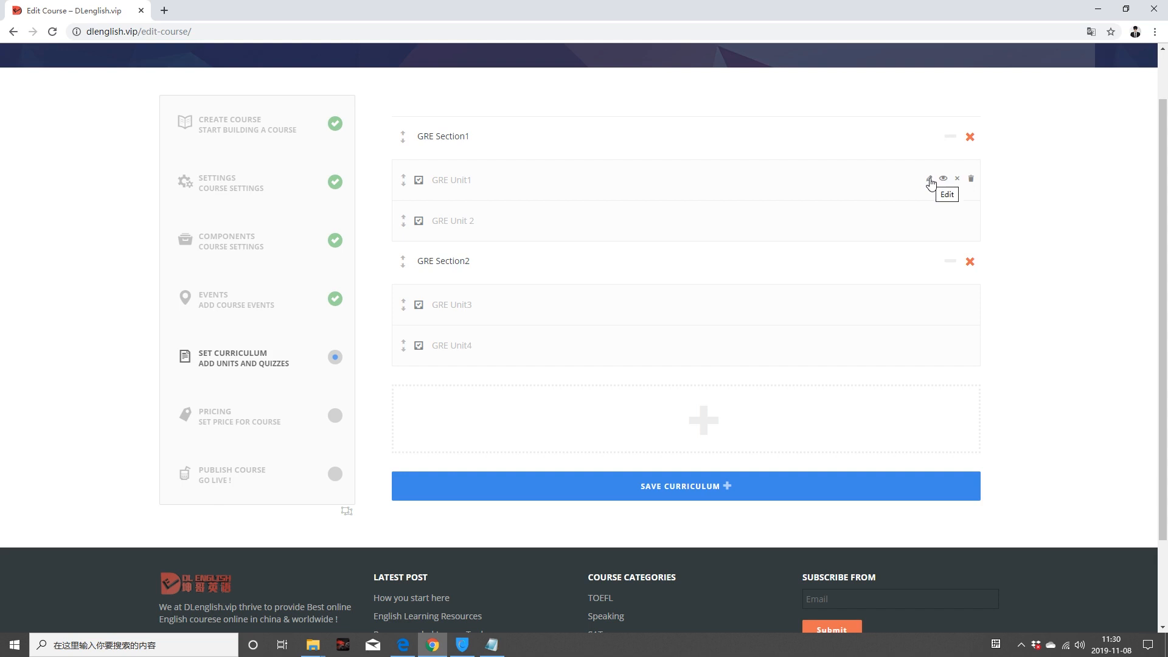
mouse_move(681, 434)
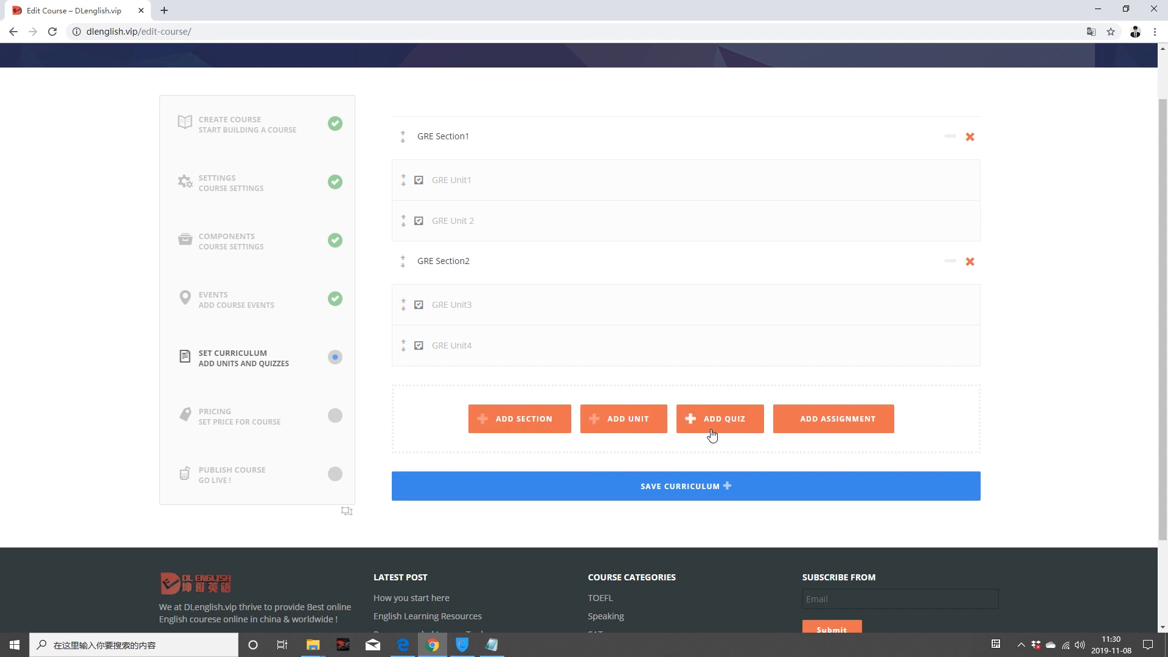
Step: Create a new assignment titled 'Final Assignment' at the end of GRE Section2
click(847, 424)
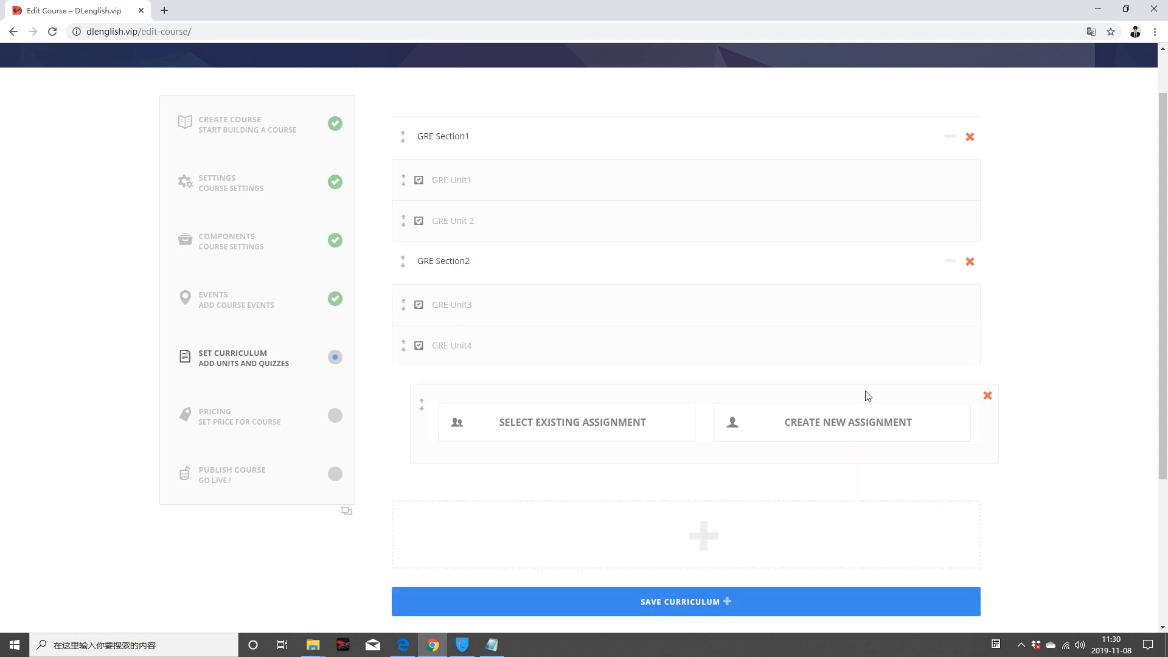
click(866, 420)
scroll(785, 432, down, 3)
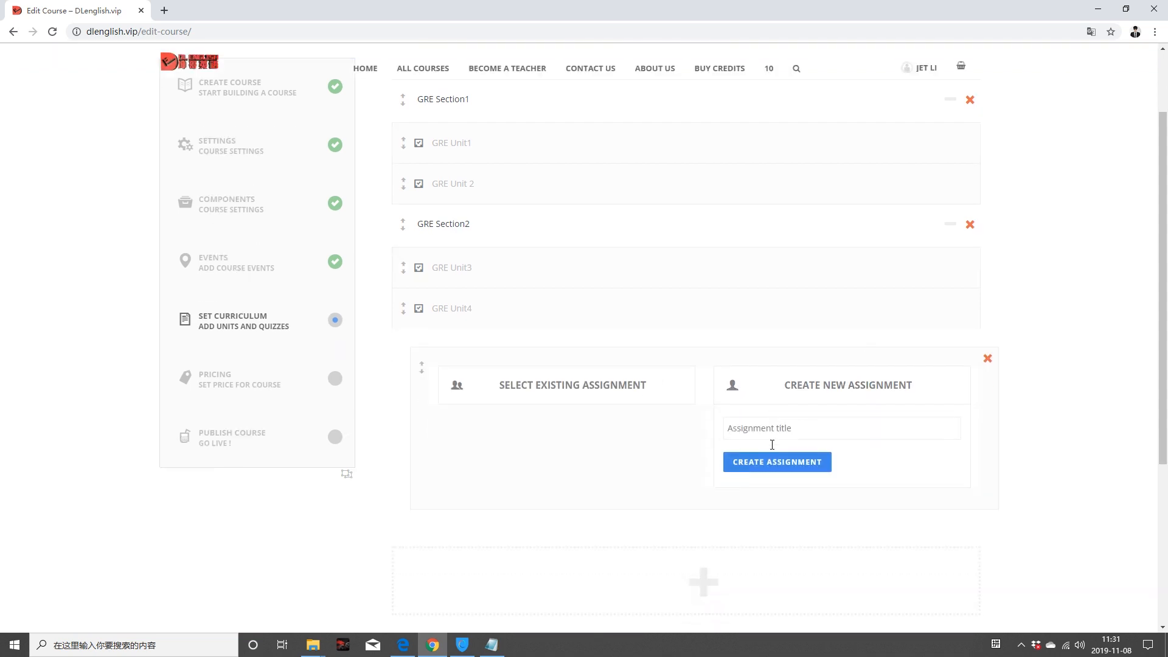
click(781, 285)
text(Final Assignment)
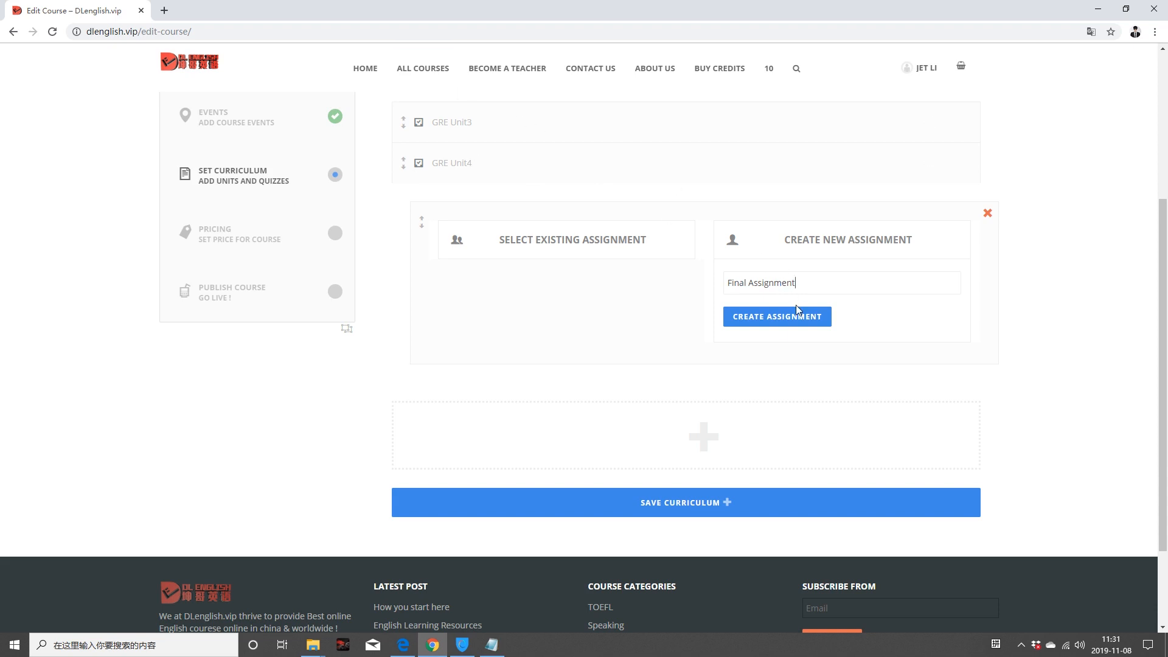
click(765, 317)
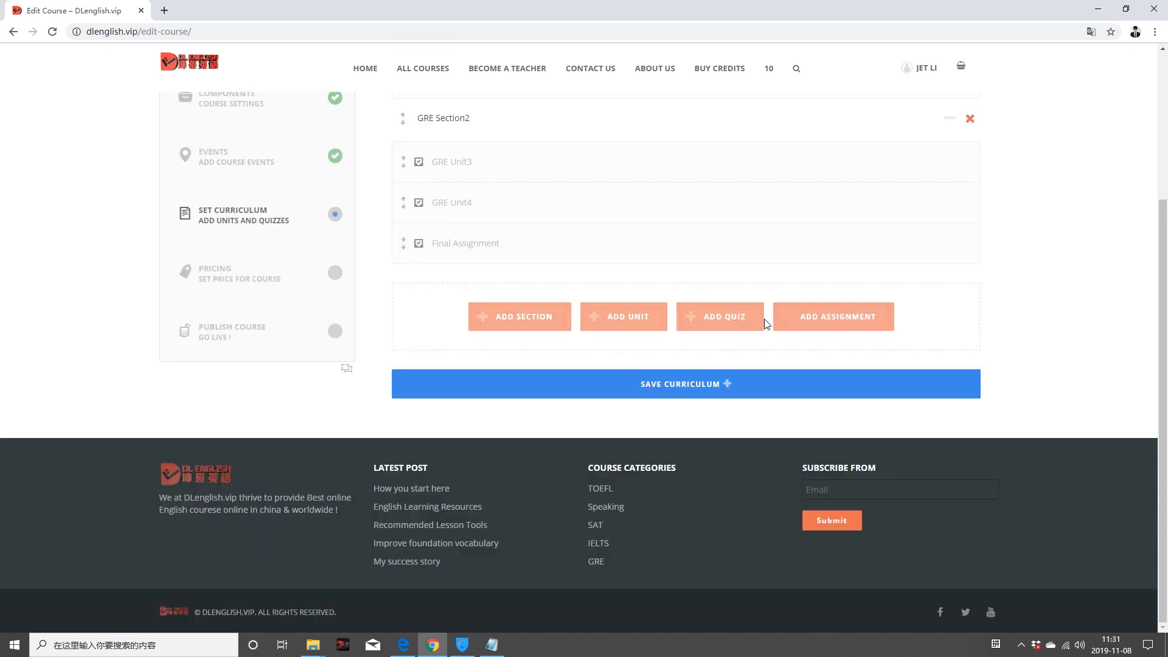
scroll(456, 248, up, 2)
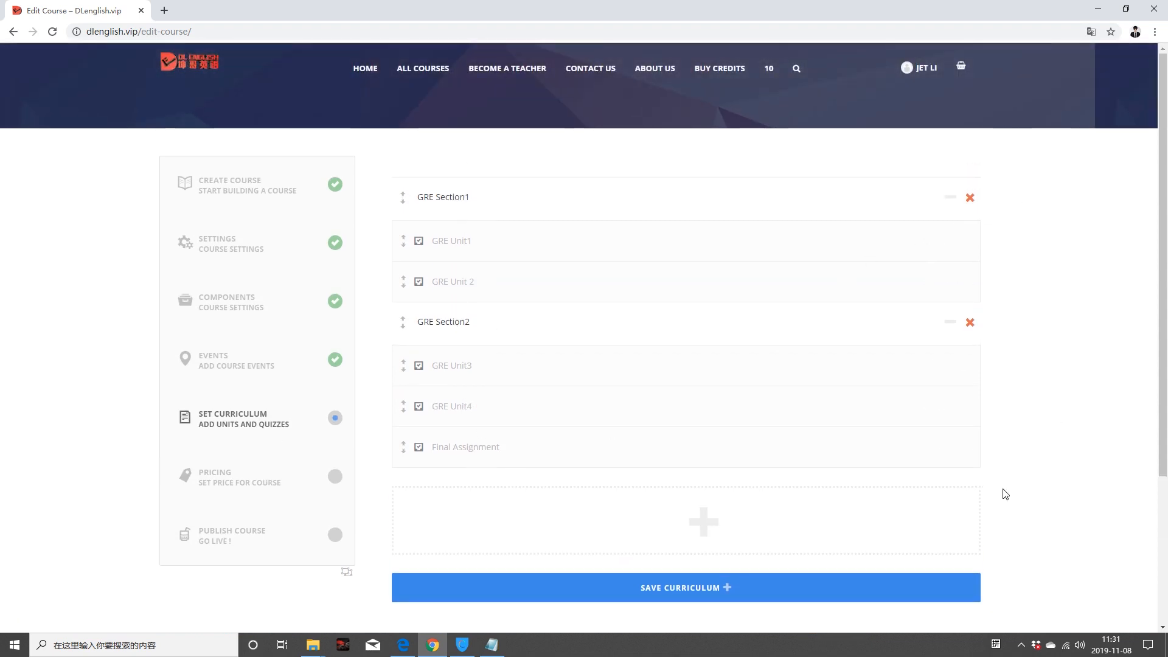
mouse_move(694, 511)
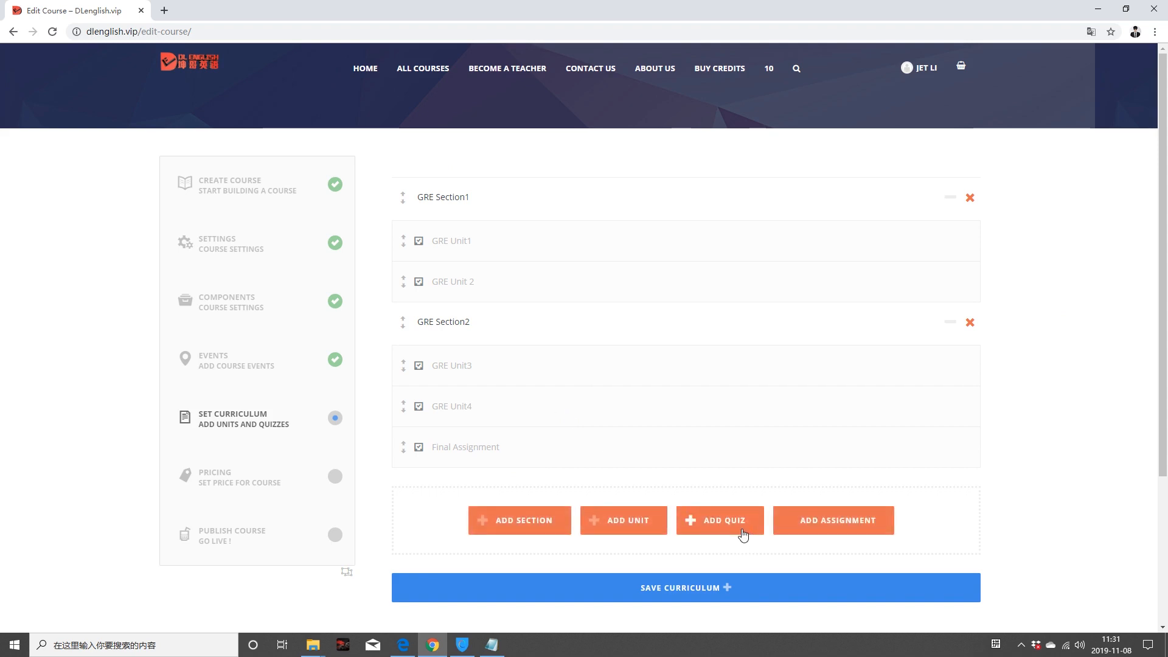
mouse_move(486, 372)
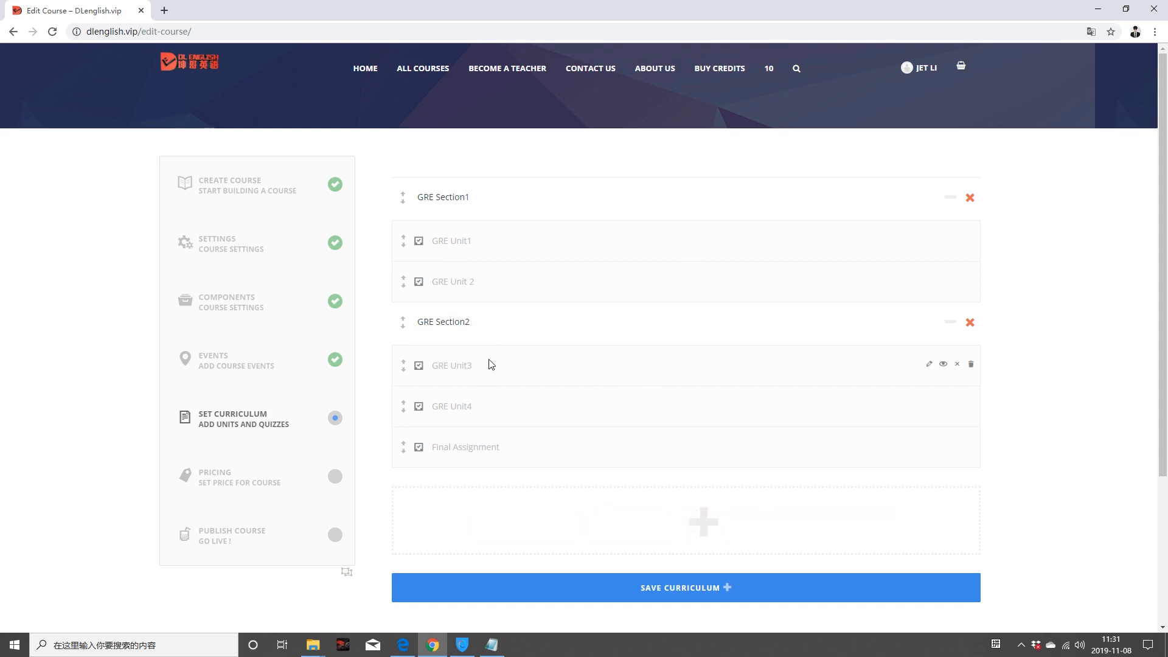
Step: Open GRE Unit1 for editing and add a new unit category named GRE
mouse_move(925, 242)
click(929, 241)
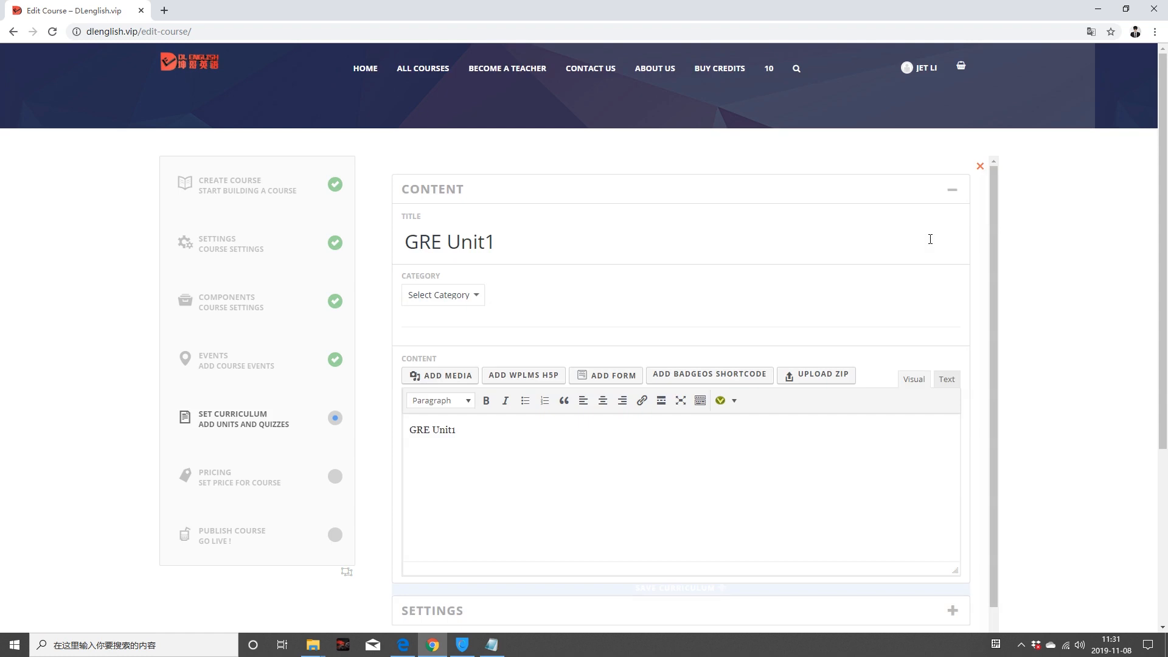
click(479, 296)
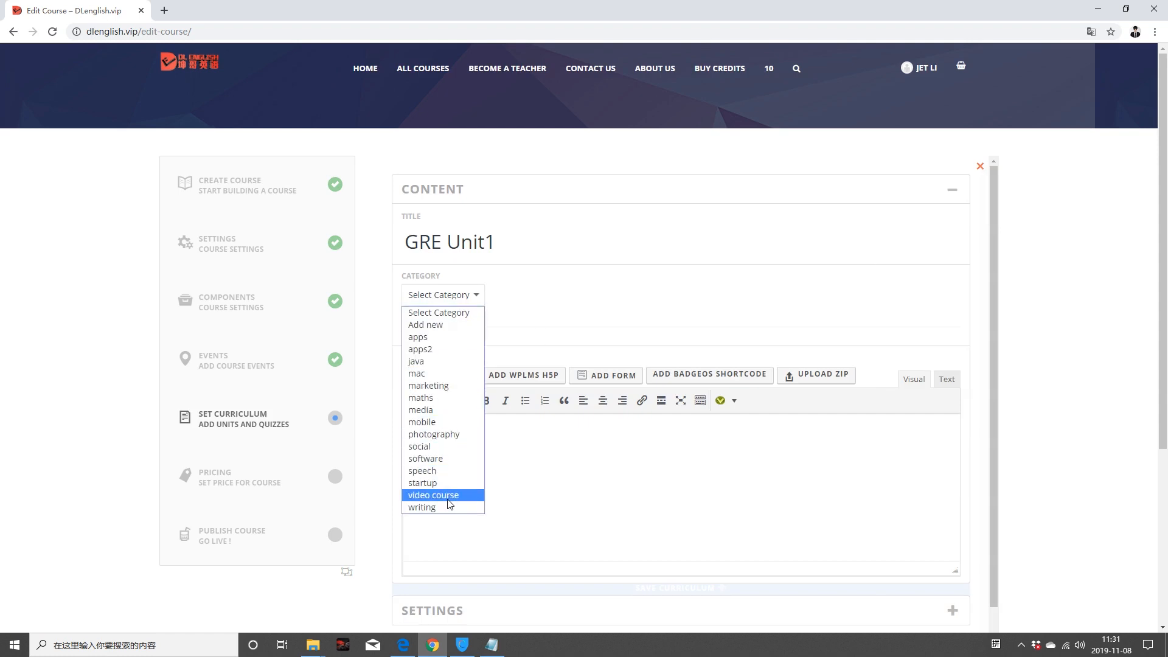
click(428, 326)
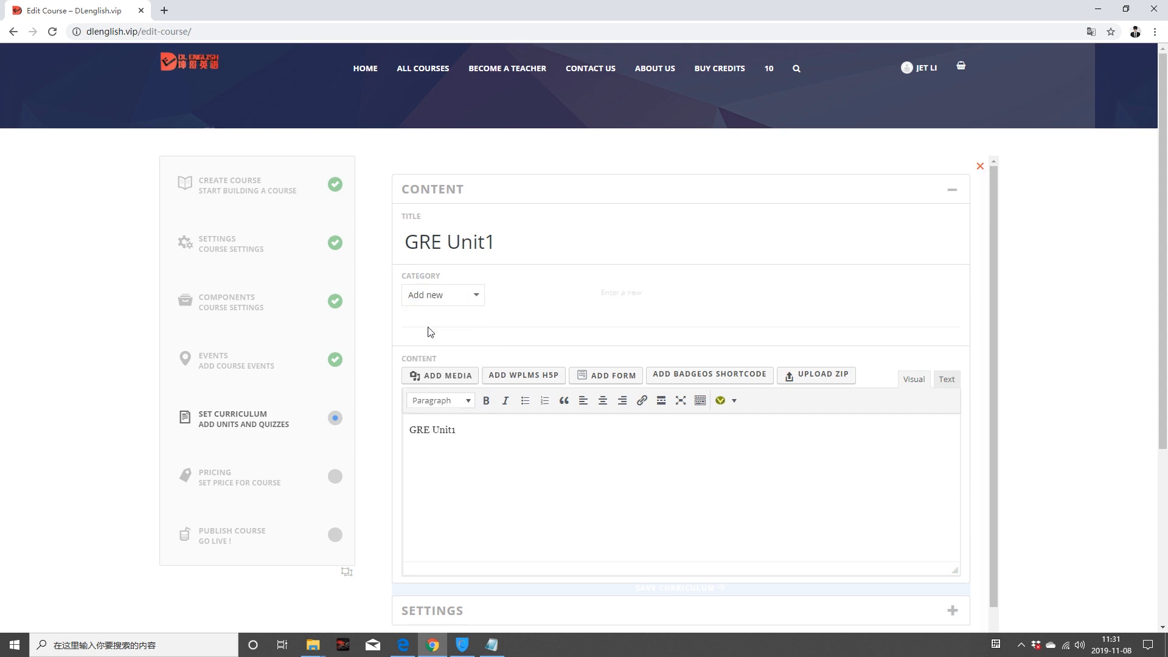
click(622, 294)
text(GRE)
Step: Duplicate the 'GRE Unit1' content line so it appears on four lines
scroll(486, 369, down, 1)
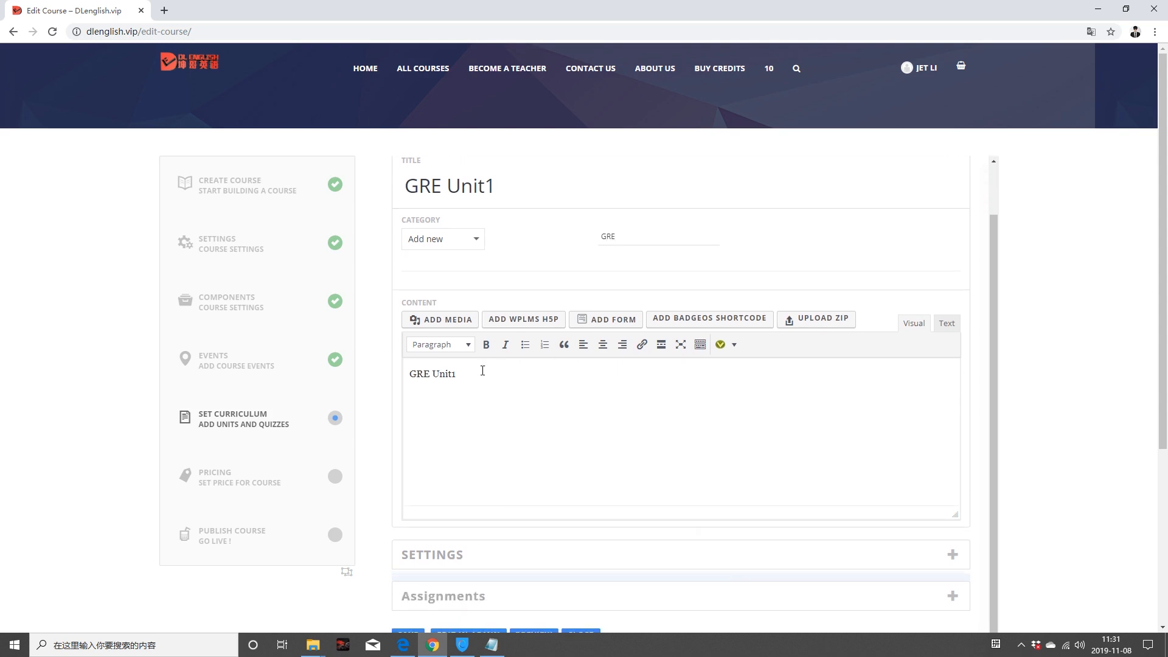
drag(476, 373, 403, 361)
key(ctrl+c)
click(487, 373)
key(ctrl+v)
key(Return)
key(ctrl+v)
key(Return)
key(ctrl+v)
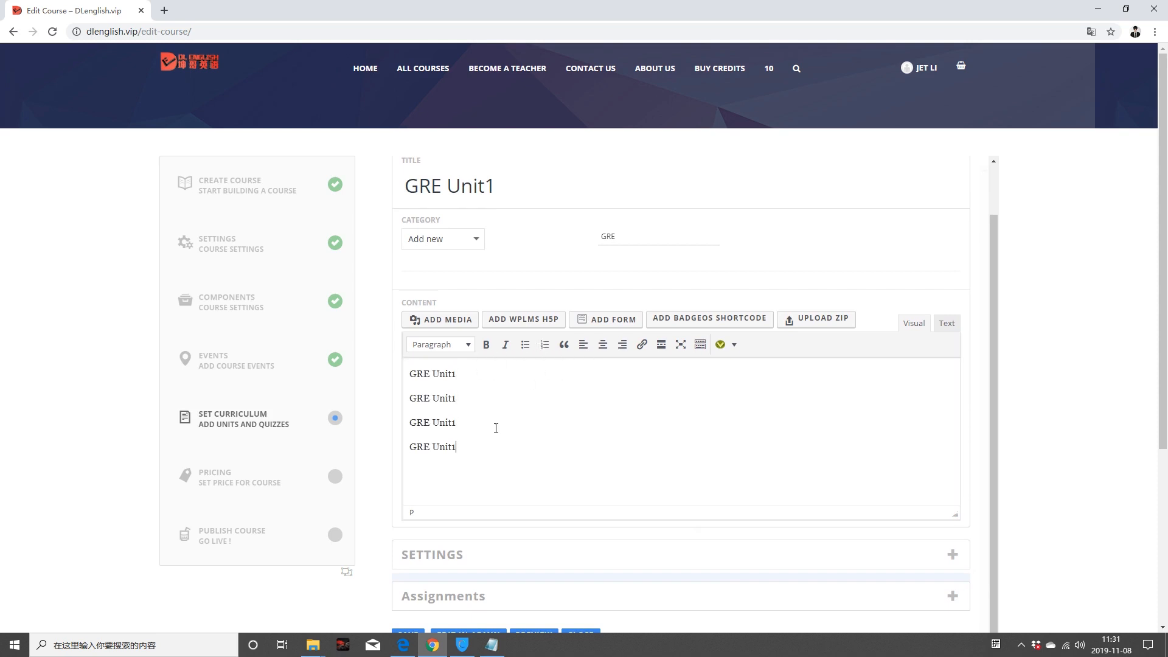
Step: Insert video.mp4 from the Media Library into the GRE Unit1 content
click(456, 319)
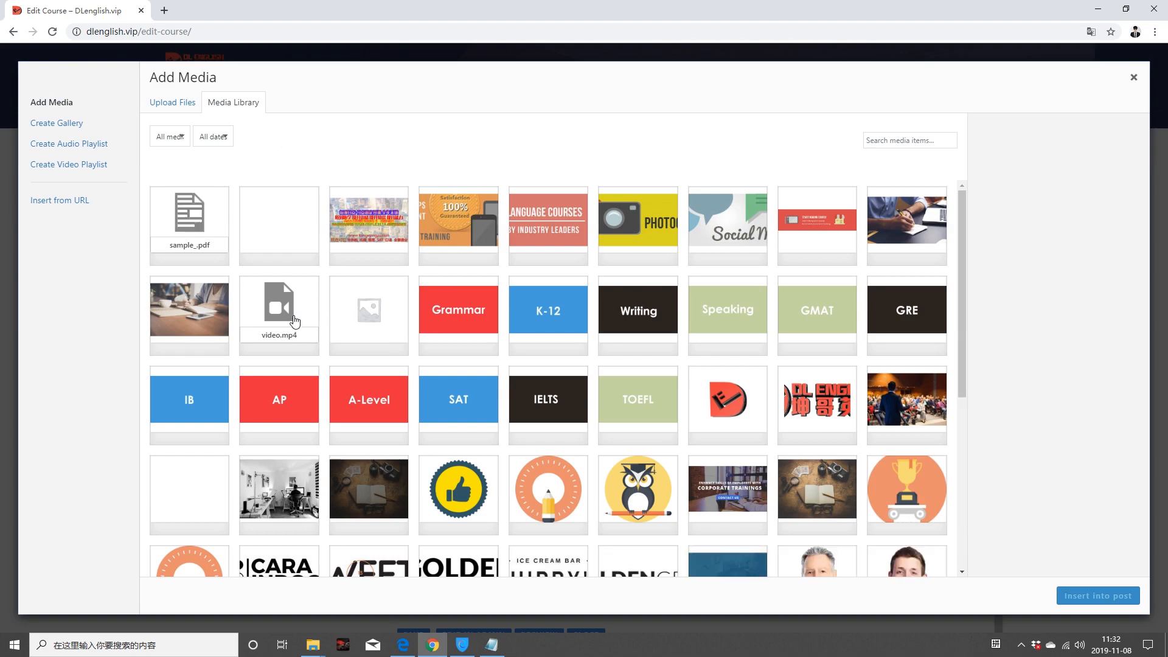
click(285, 297)
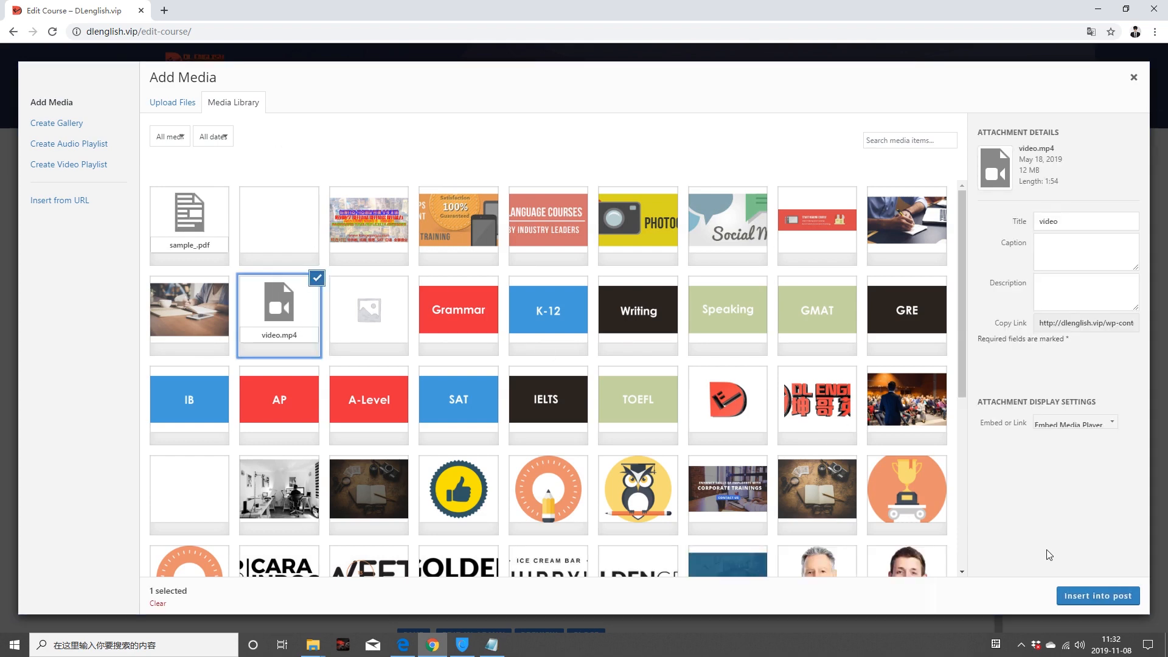
click(179, 110)
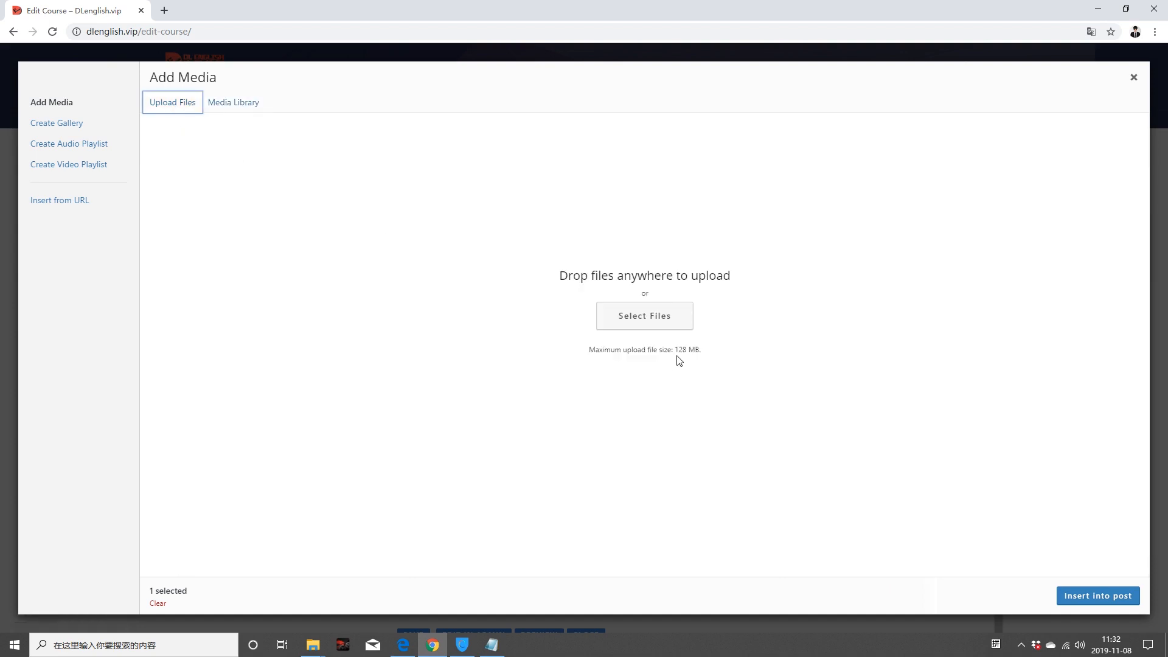
click(231, 104)
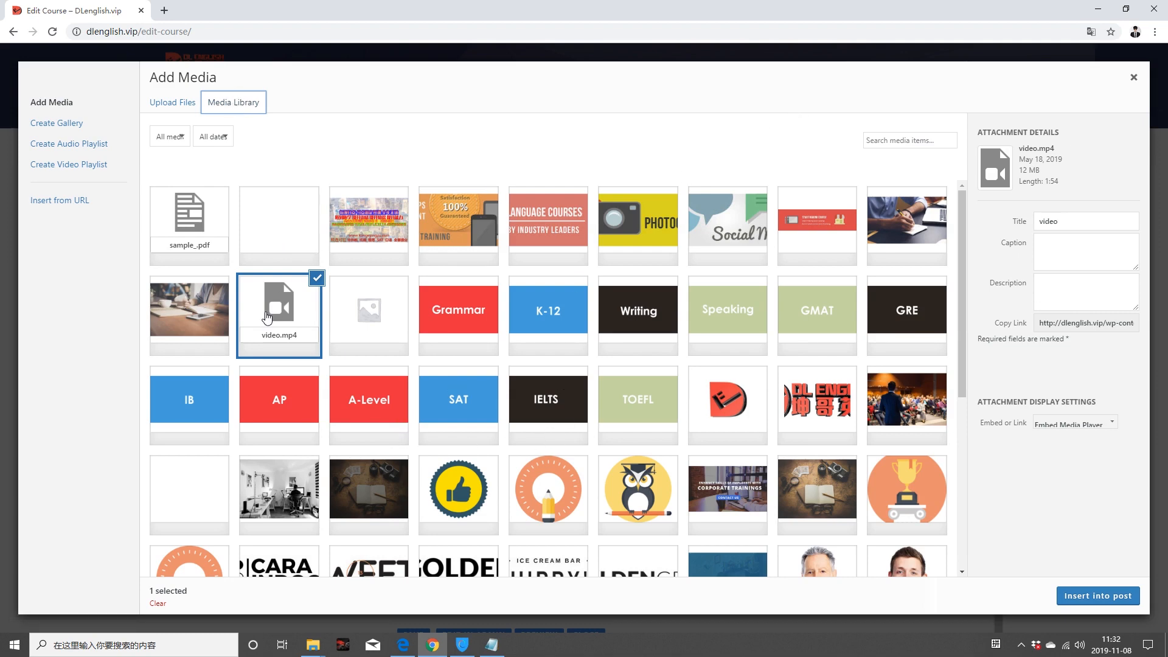
click(1112, 599)
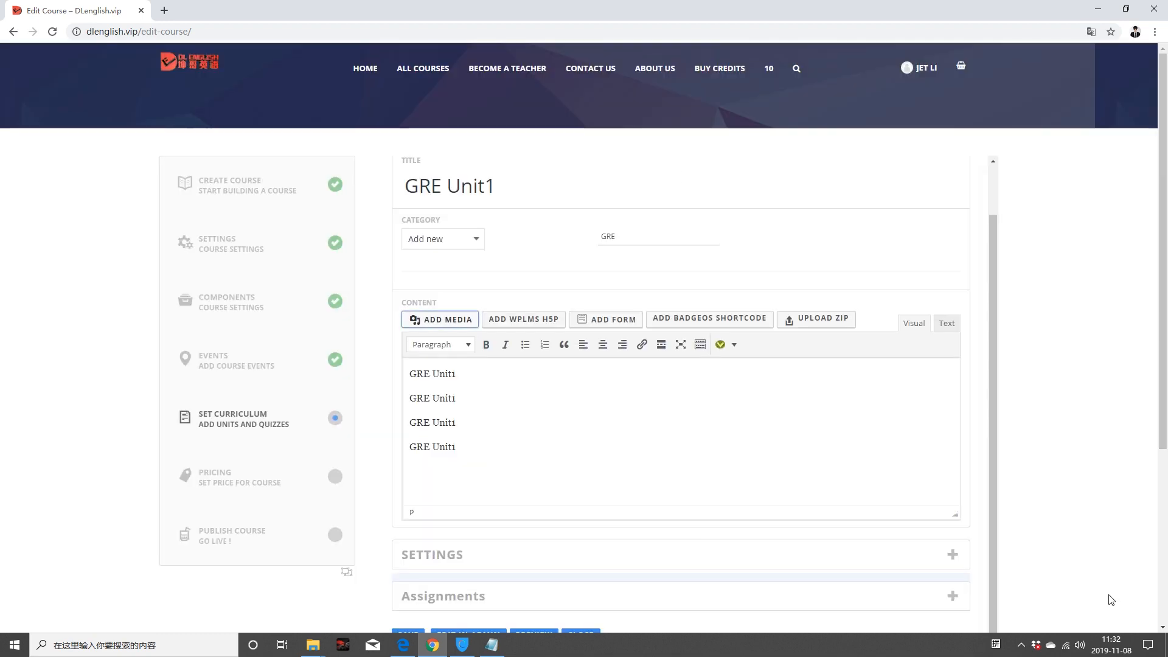
Step: Describe the unit as the 1st Unit of GRE and keep Video as its unit type
scroll(524, 449, down, 3)
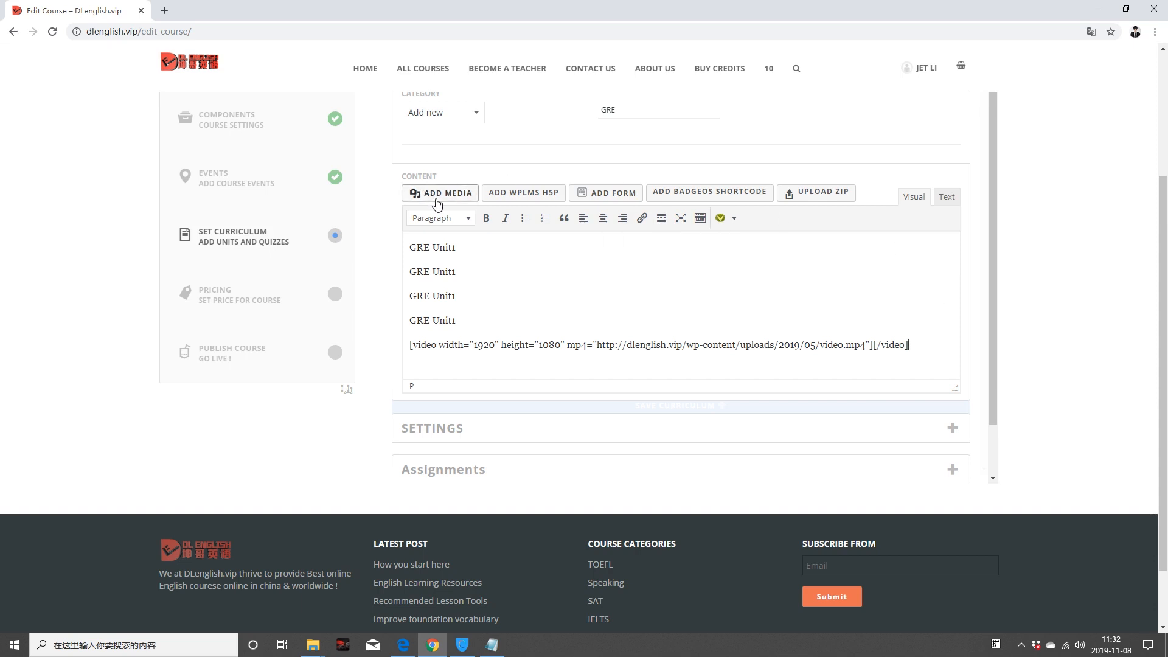
scroll(839, 295, down, 1)
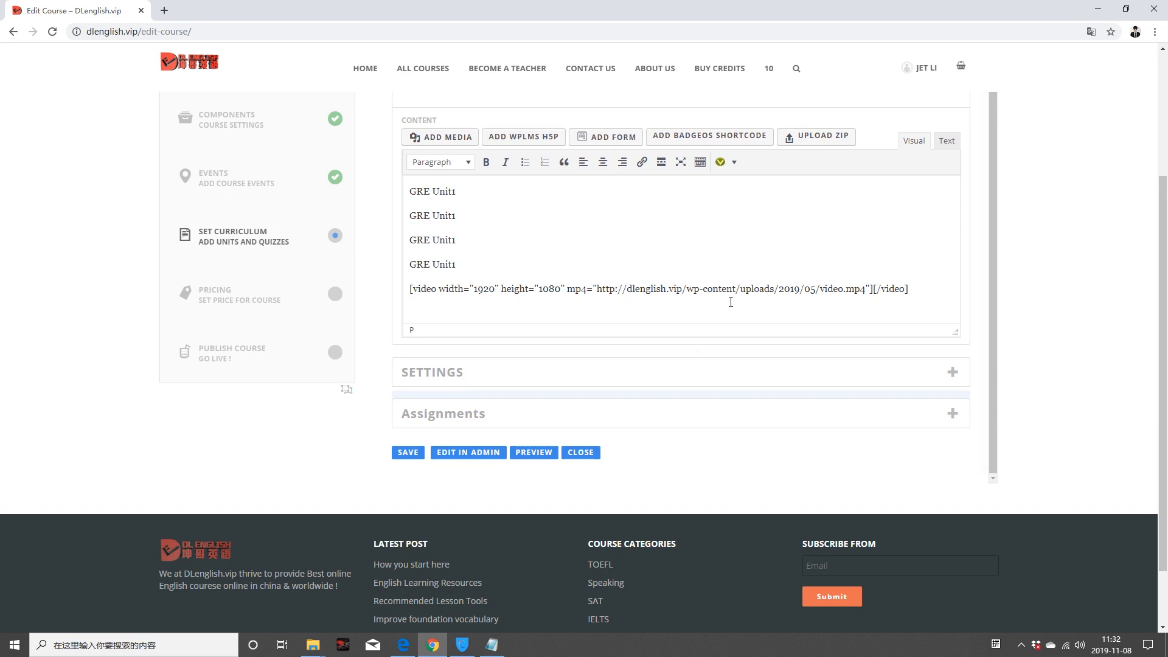
click(816, 374)
scroll(803, 371, down, 1)
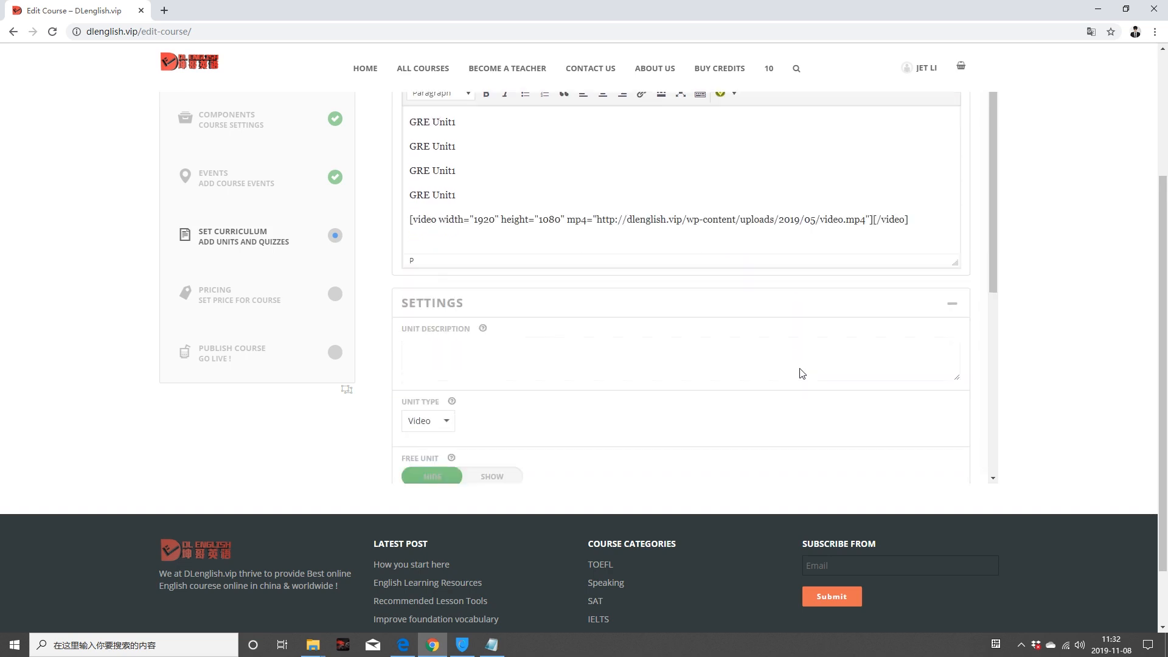
scroll(802, 374, down, 1)
click(465, 300)
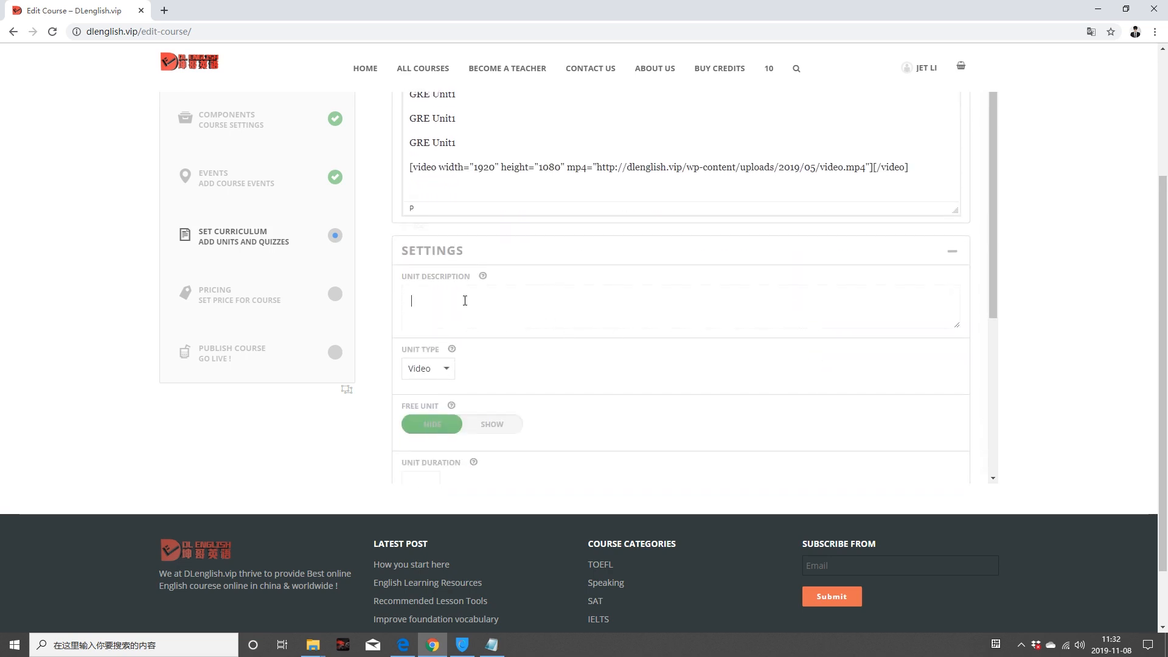
text(This is the 1st Unit of GRE)
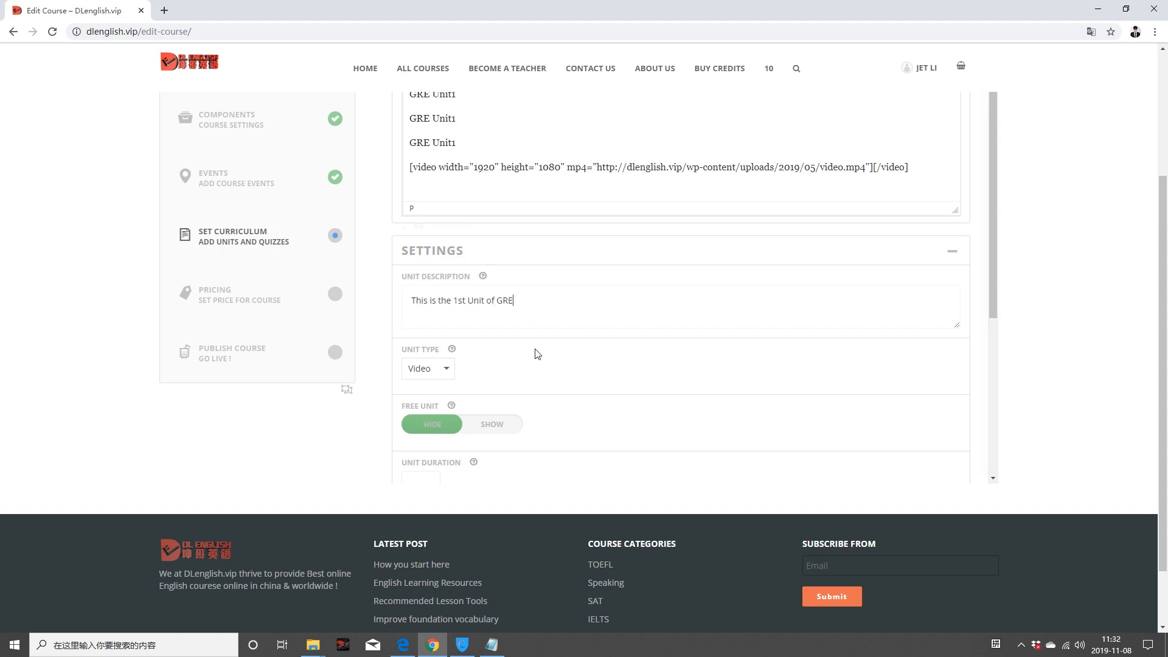
scroll(538, 354, down, 2)
click(446, 248)
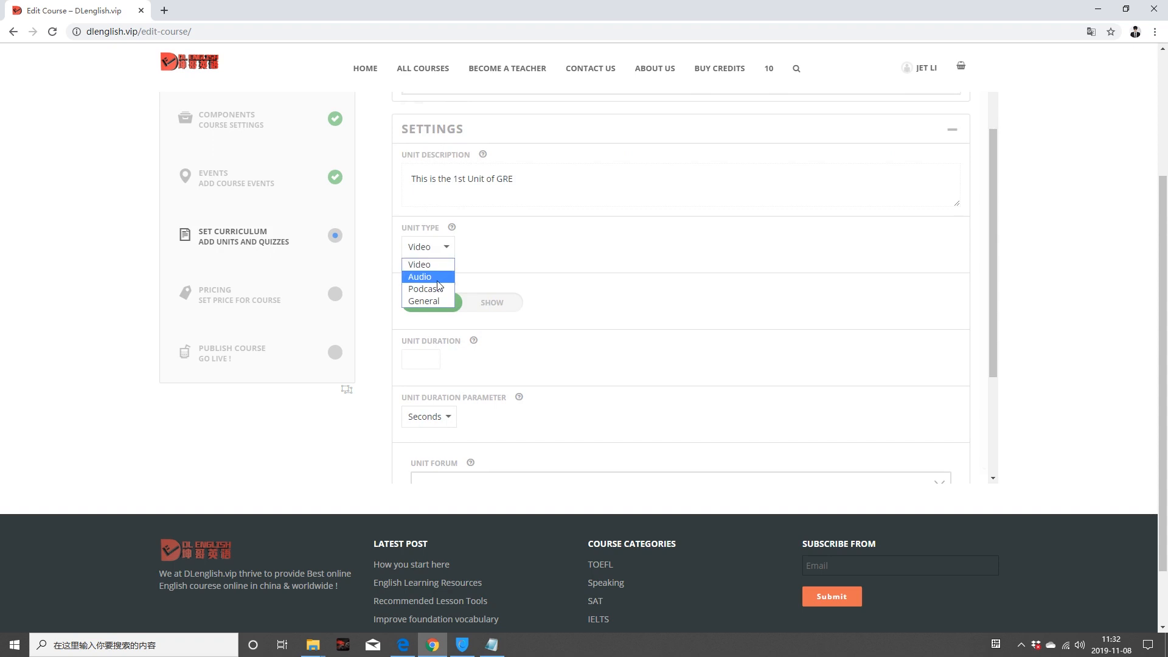
click(444, 266)
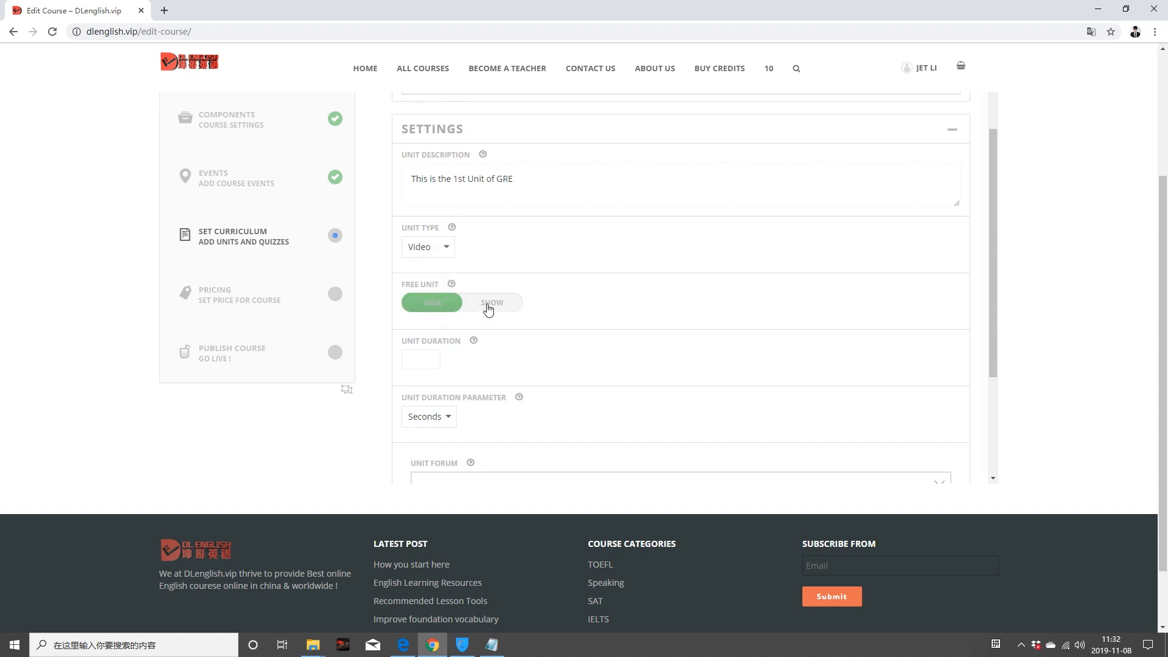
Step: Make the unit free, set its duration to 9999 Days, and link the GRE crash course forum
scroll(482, 316, down, 2)
mouse_move(454, 162)
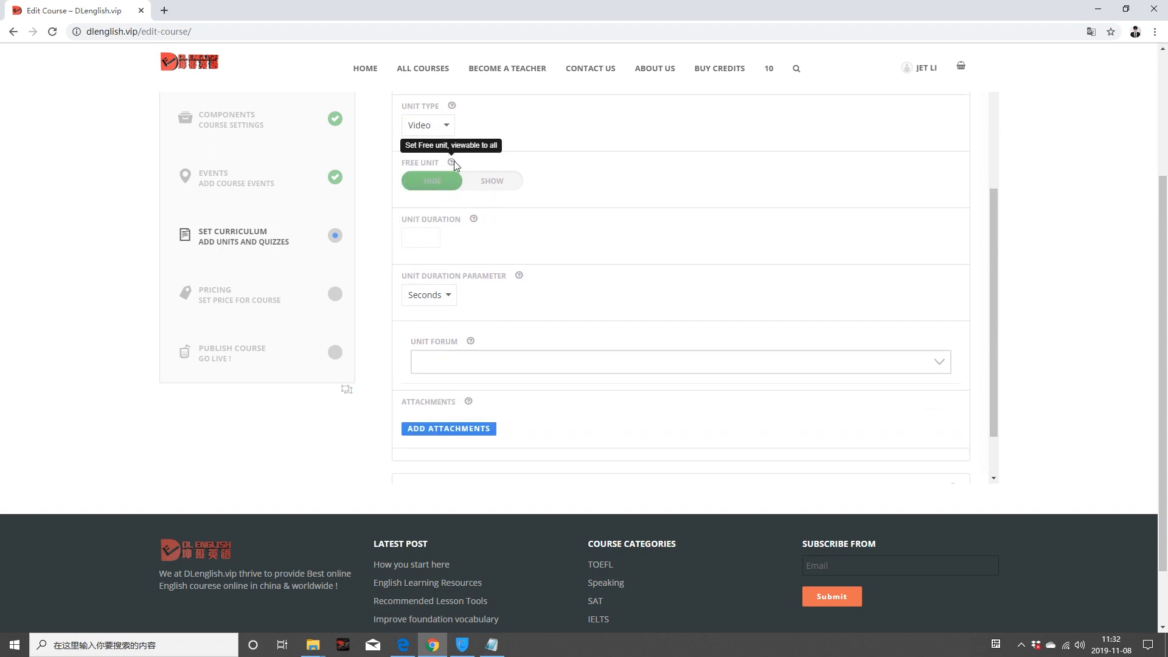
click(496, 181)
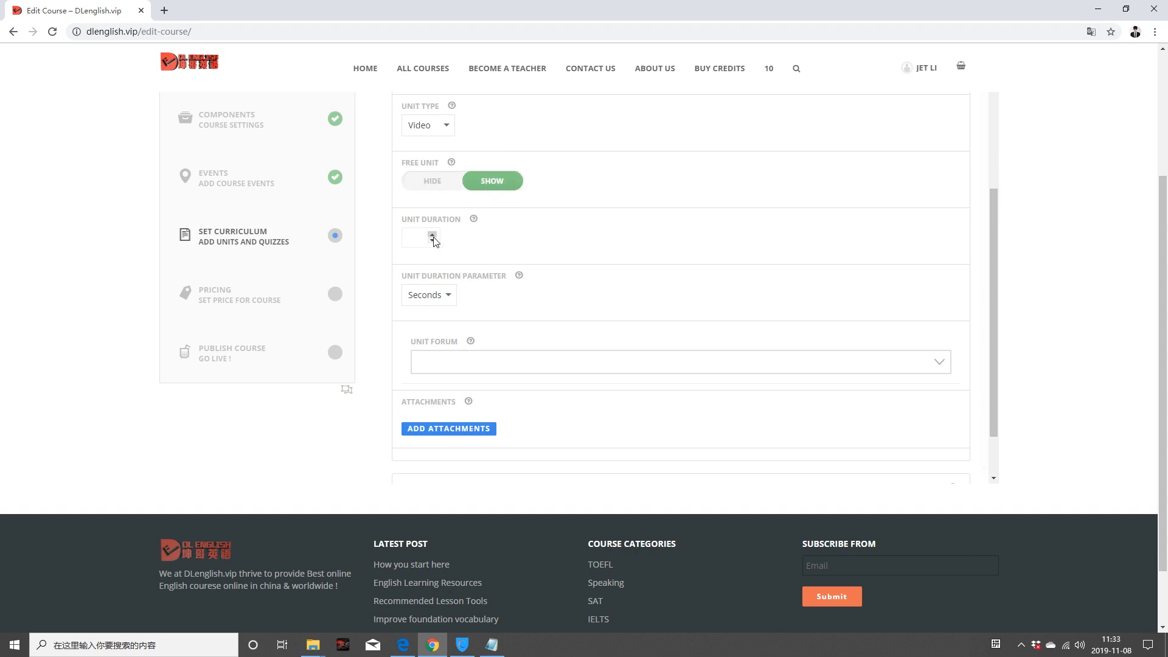
click(448, 294)
click(429, 349)
scroll(511, 378, down, 2)
click(468, 290)
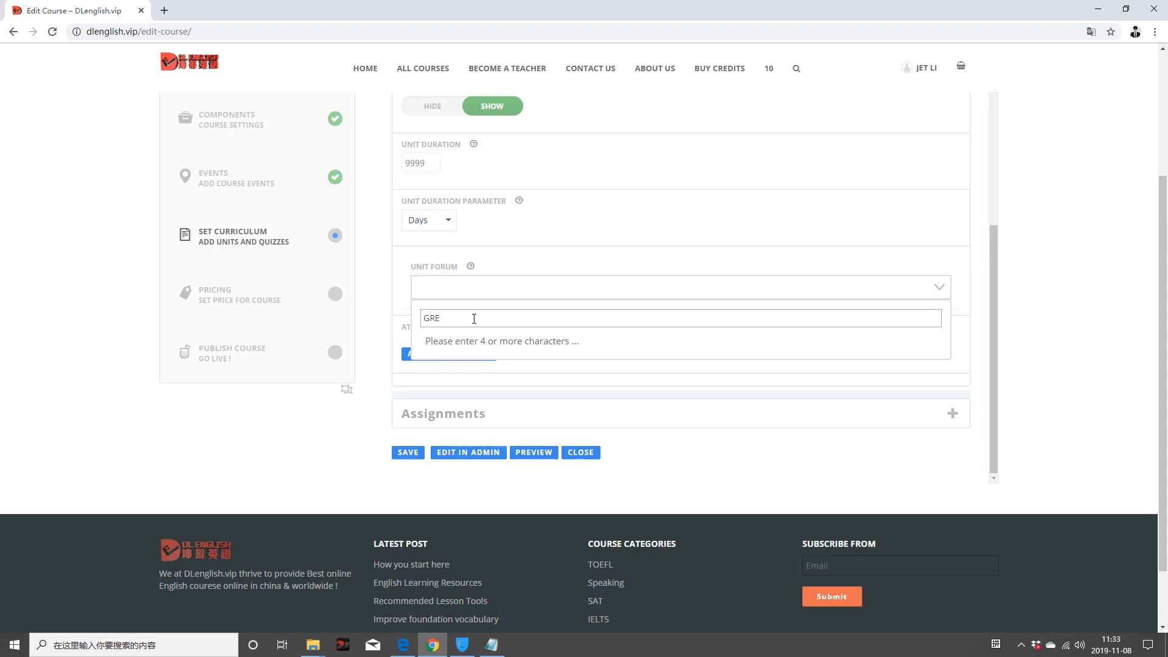
text(GRE)
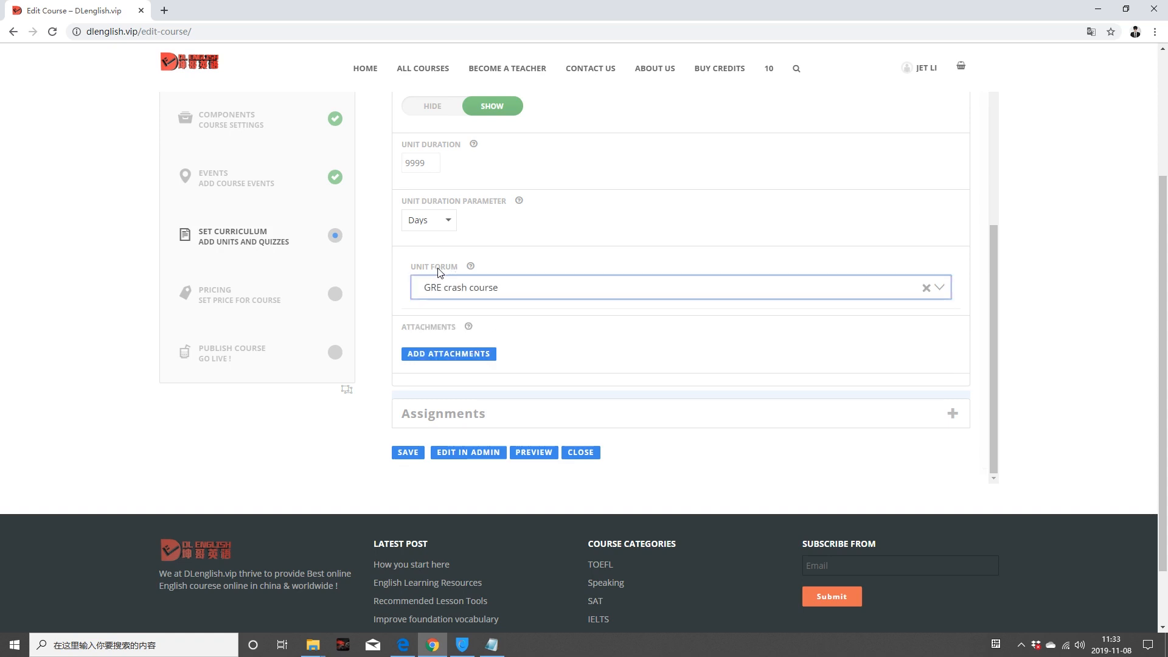
scroll(606, 361, down, 2)
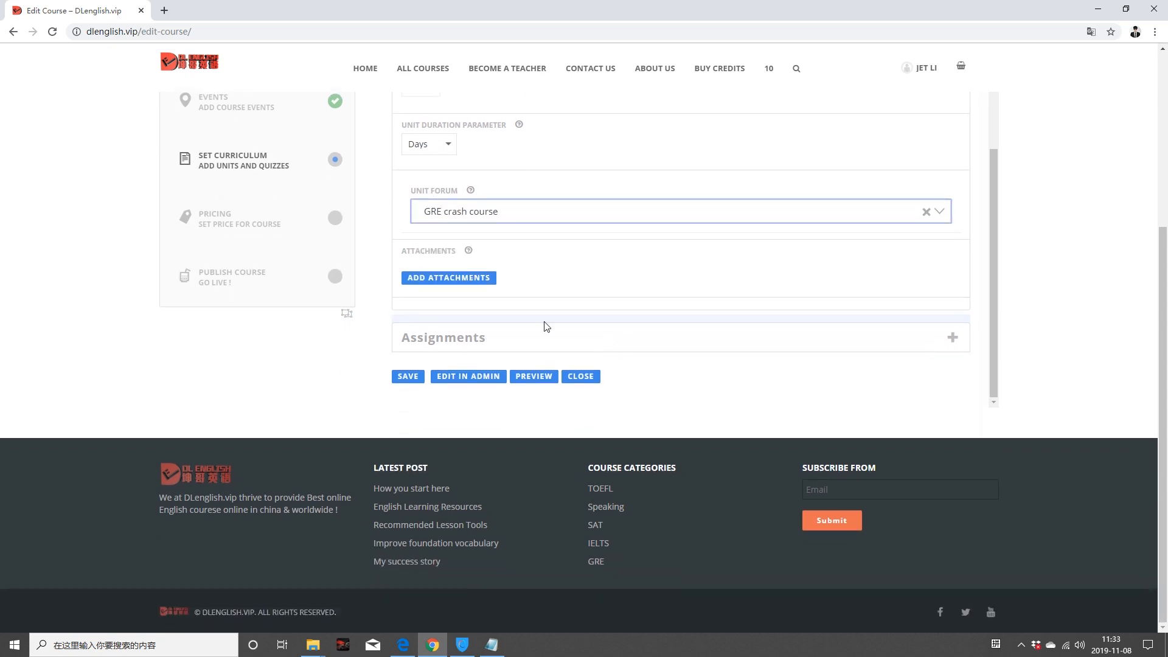
click(455, 281)
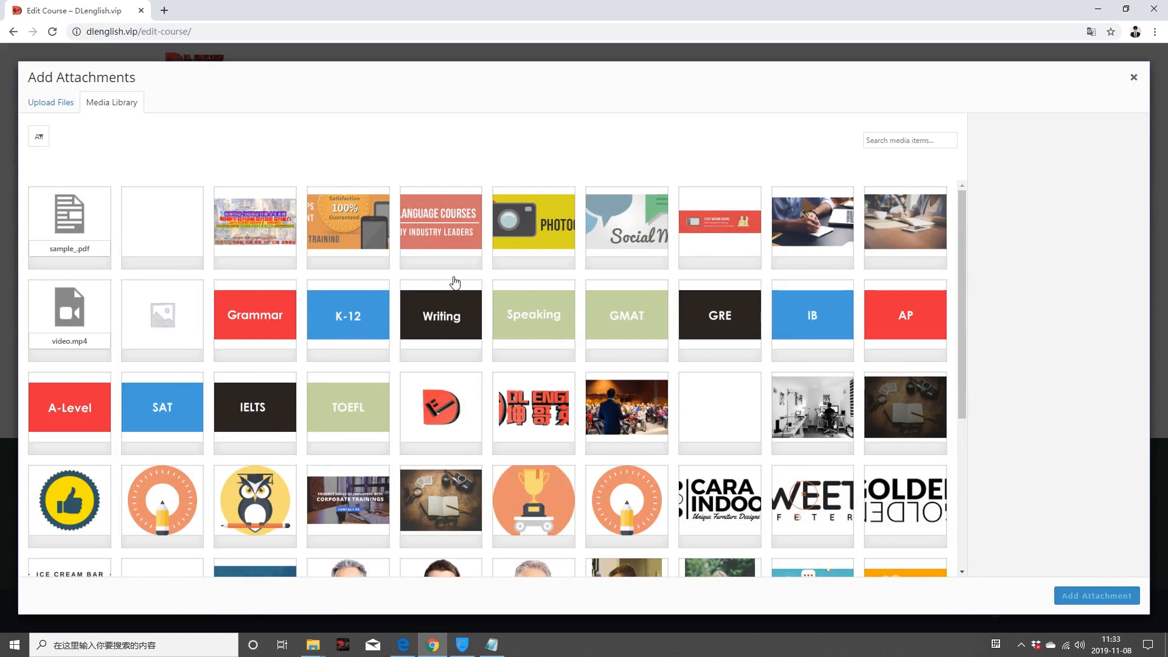
click(44, 98)
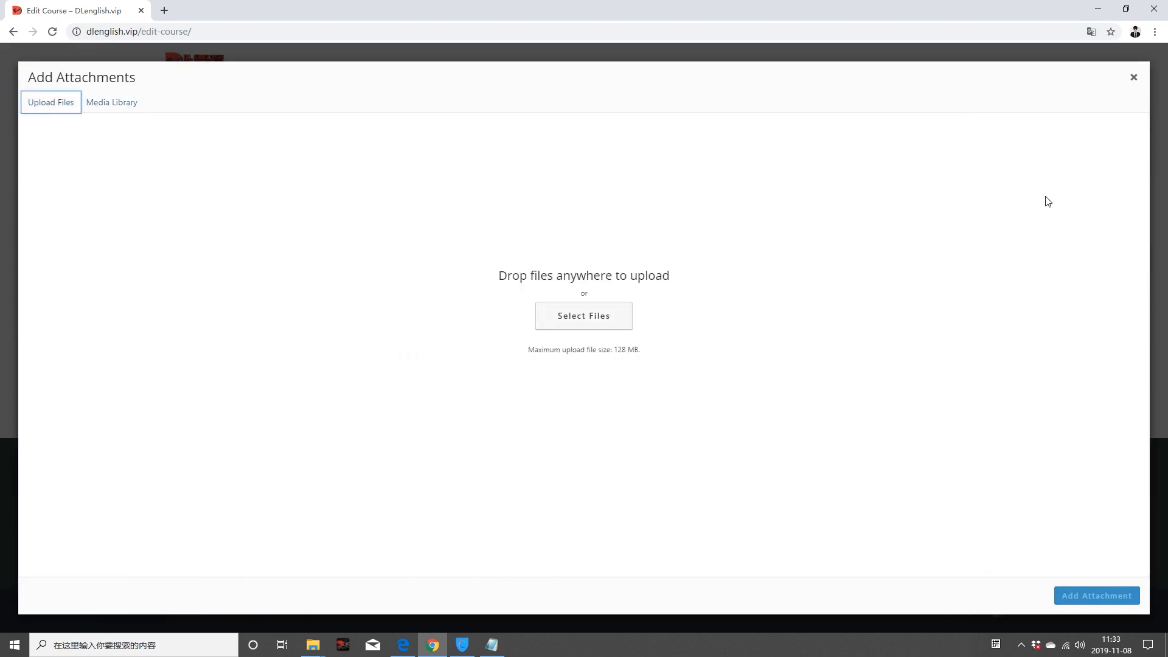
click(1133, 77)
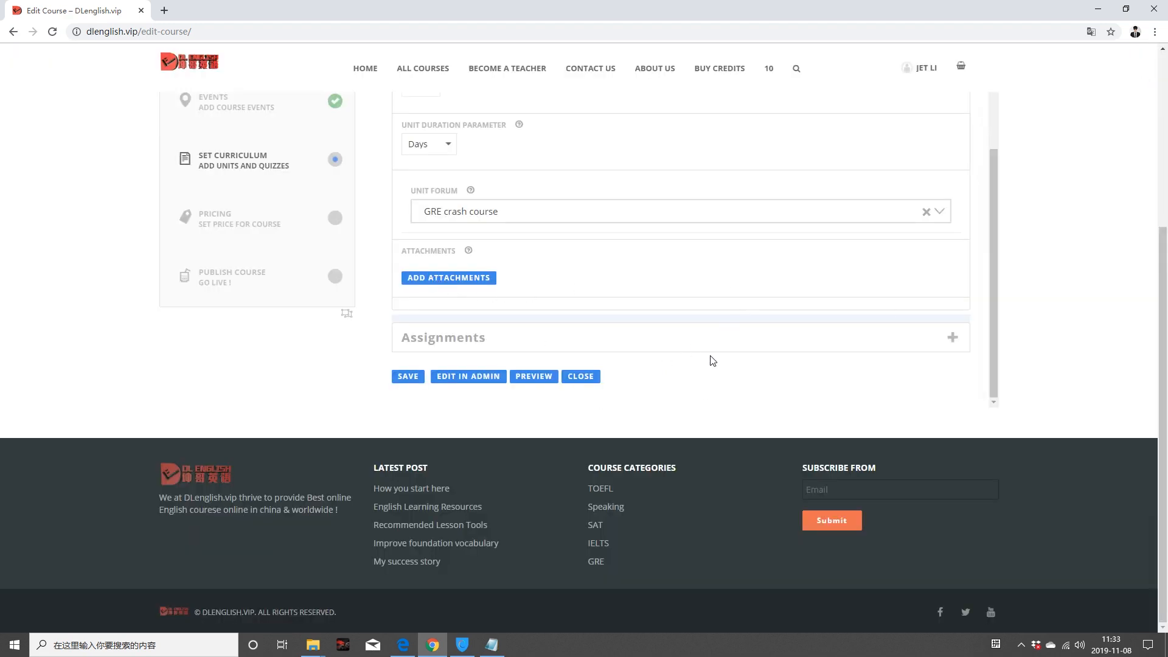
Step: Create a new assignment named 'Unit1 Assignment' in the unit's Assignments section
click(954, 339)
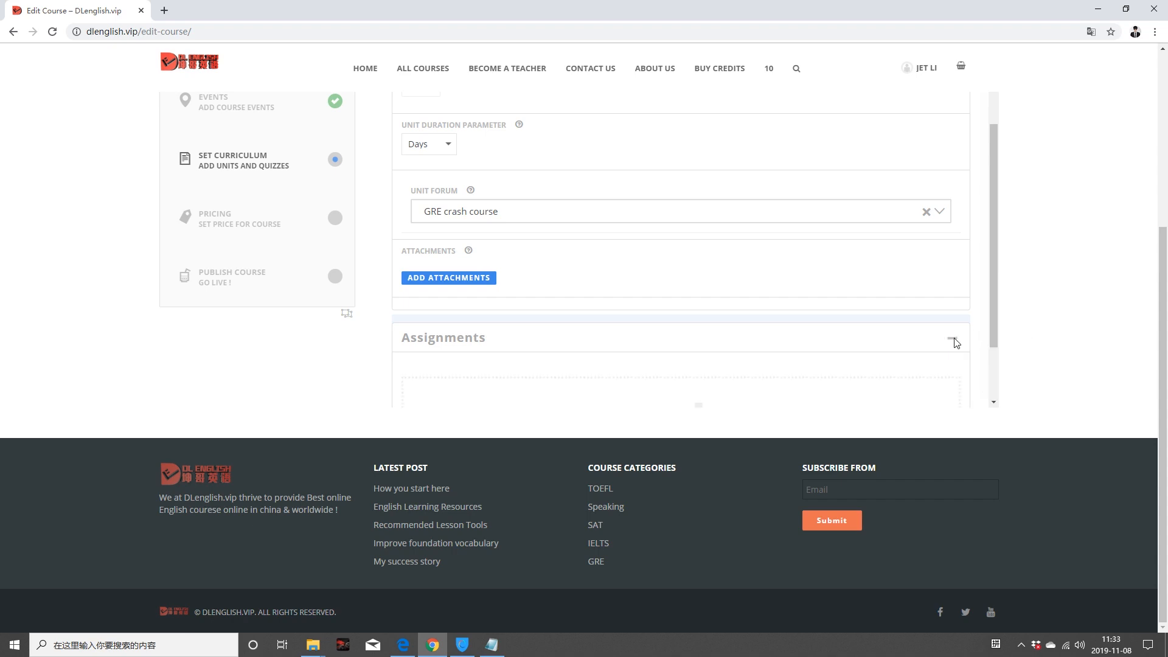
scroll(688, 363, down, 2)
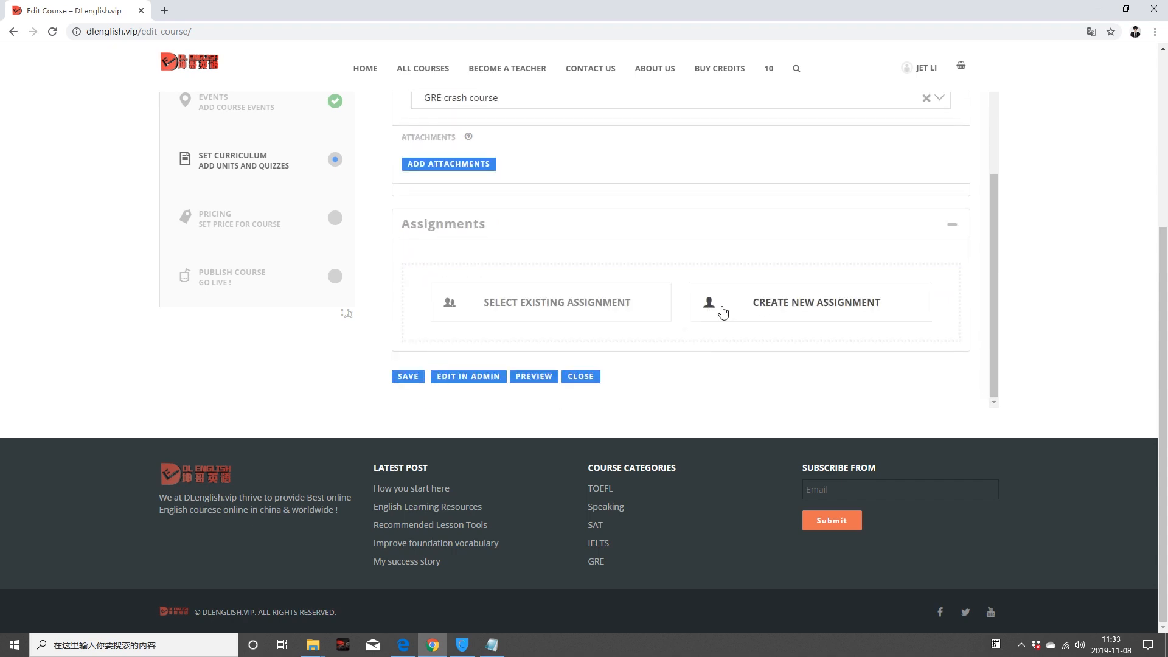
click(763, 312)
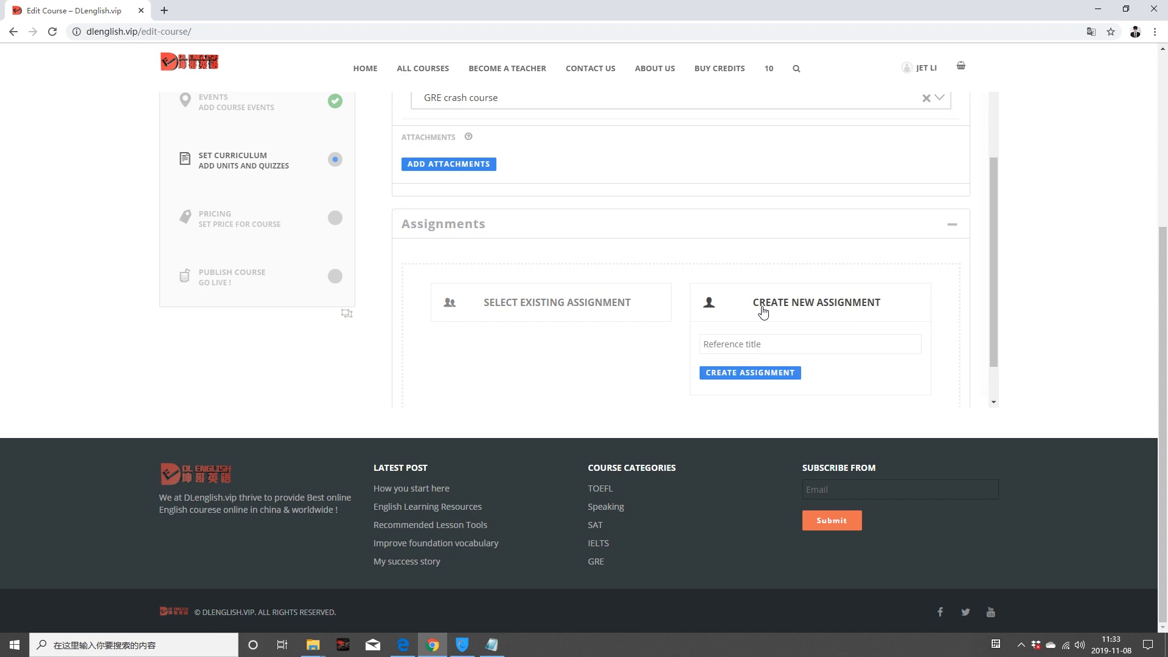
click(759, 345)
text(Unit)
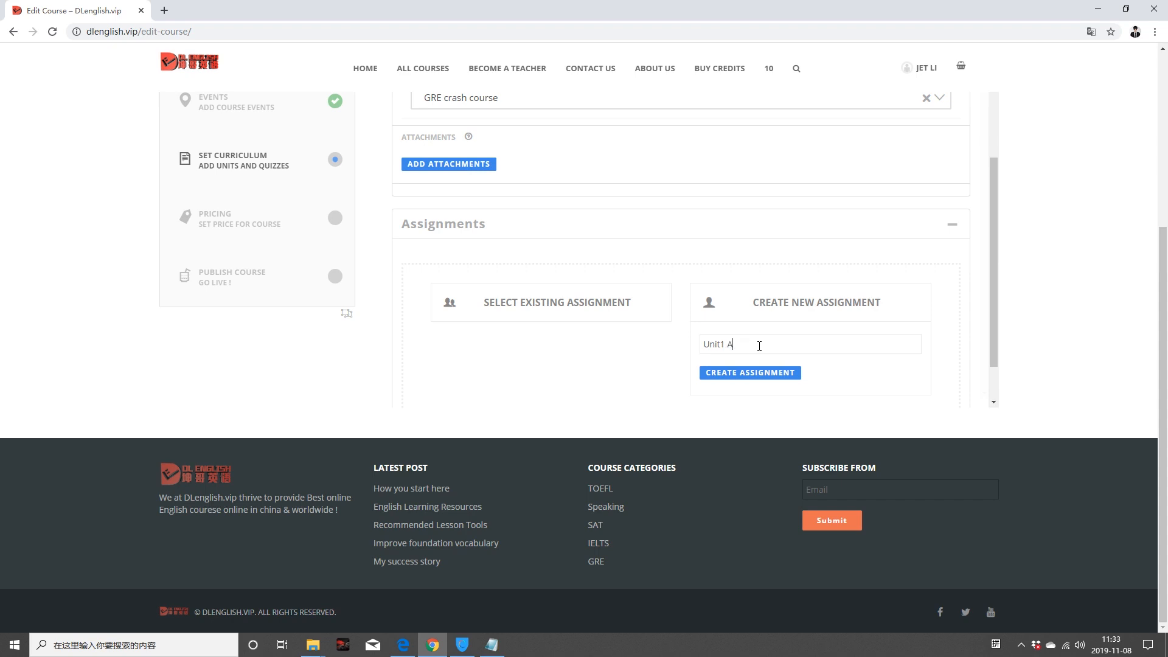
text(ignmen)
click(773, 379)
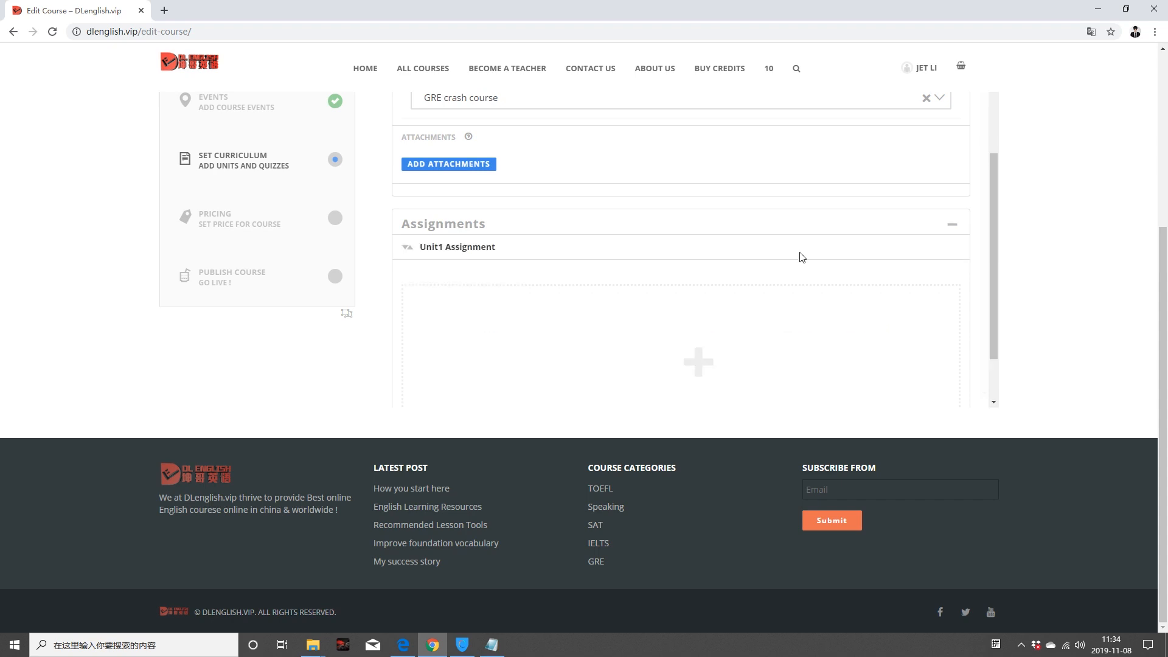
Step: Open Unit1 Assignment and select its 'Unit1 Assignment' content text
click(515, 249)
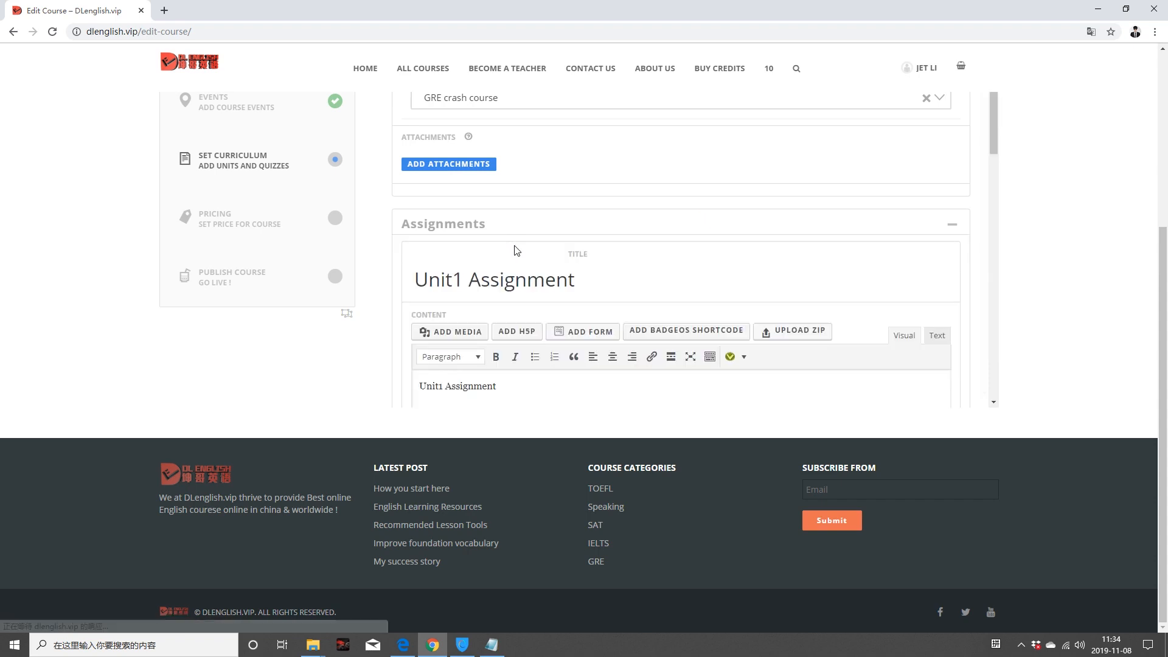
scroll(544, 264, down, 4)
scroll(591, 245, up, 3)
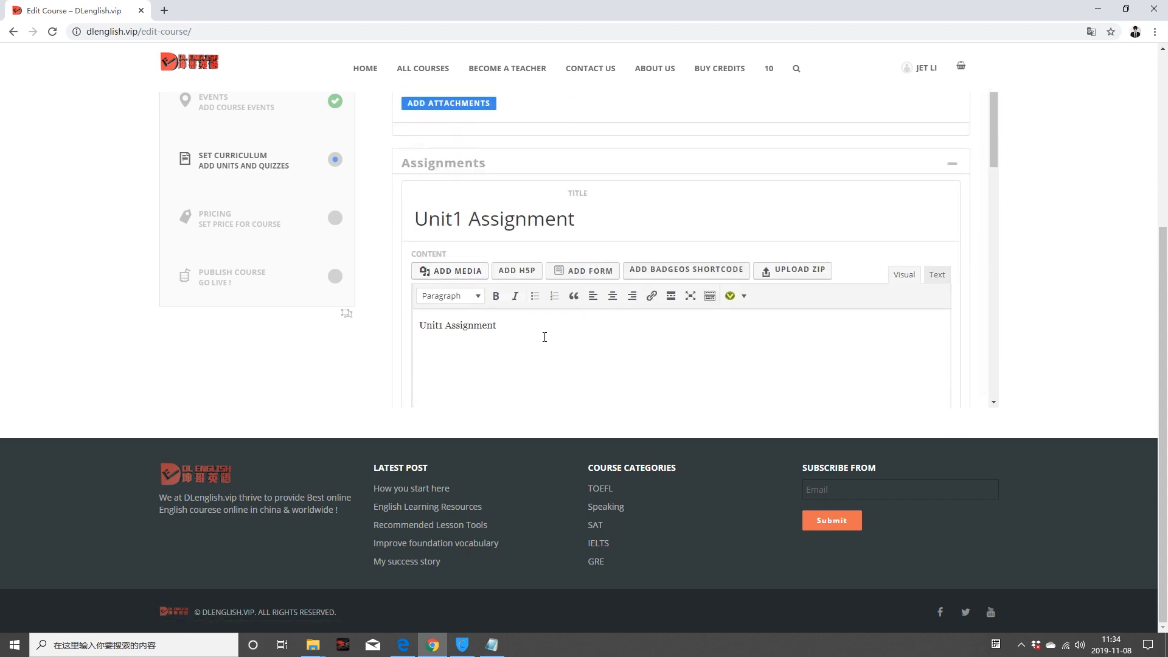
scroll(544, 339, down, 2)
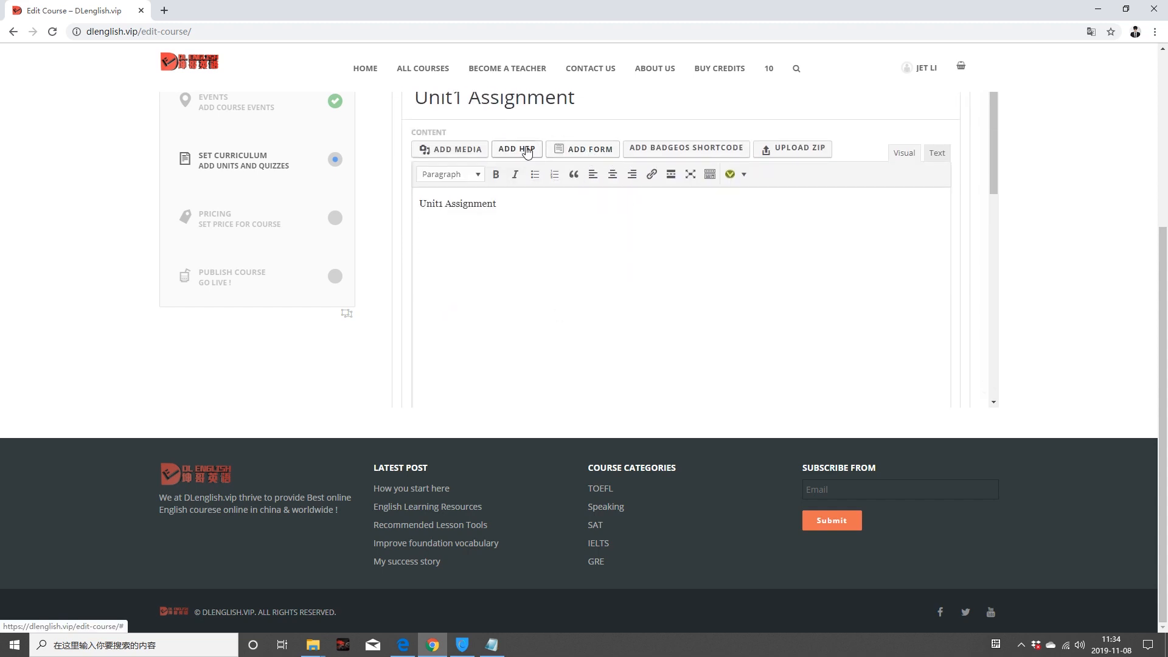
scroll(532, 317, down, 5)
scroll(533, 318, up, 5)
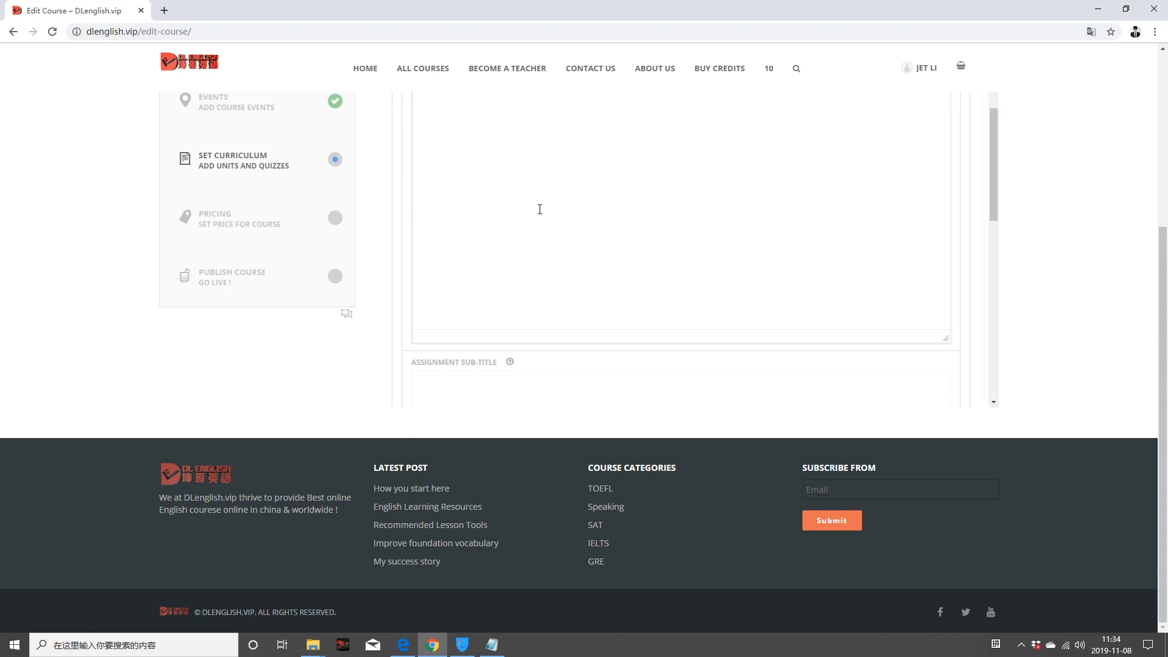
drag(498, 204, 419, 204)
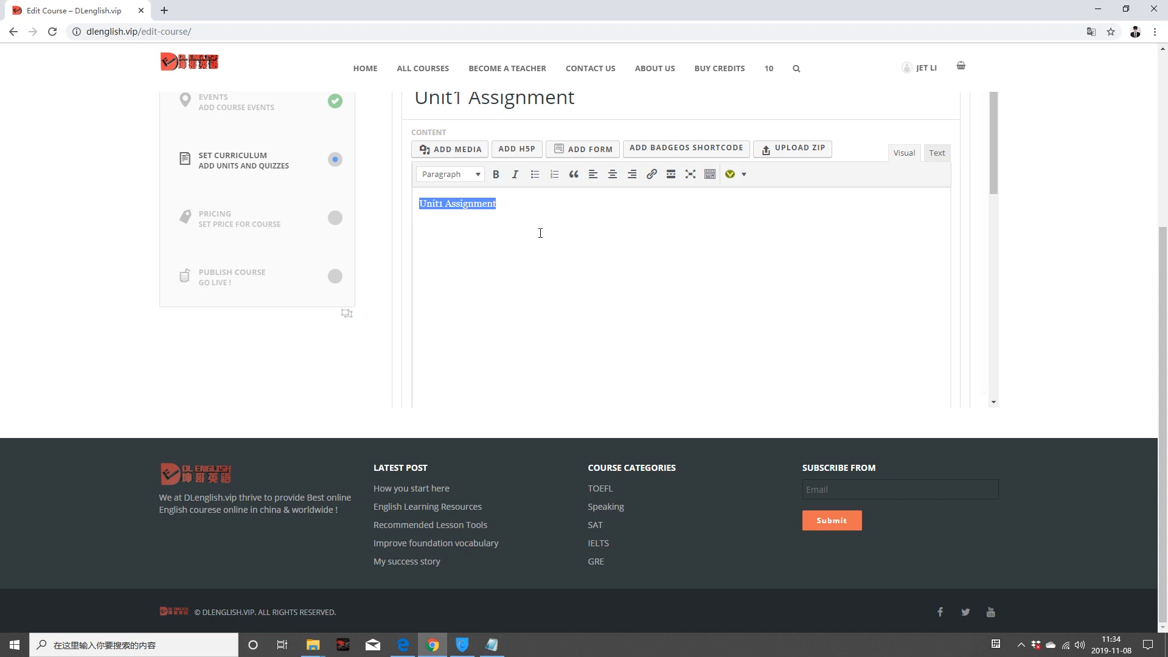
scroll(552, 253, down, 5)
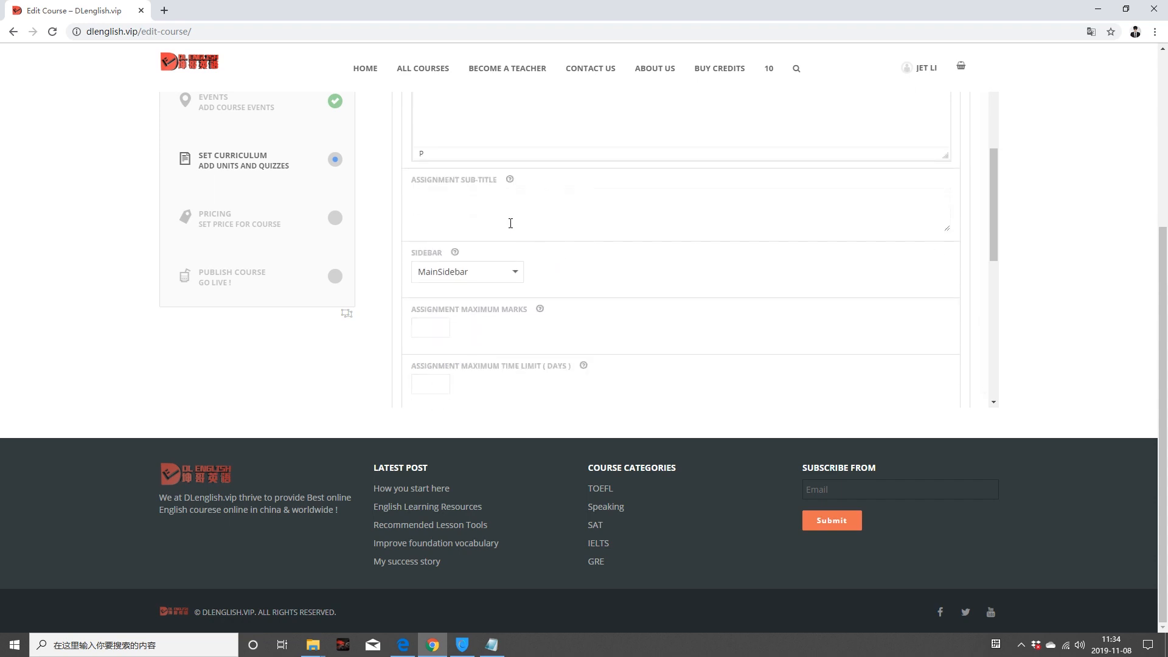
scroll(498, 328, down, 3)
scroll(490, 207, down, 5)
scroll(527, 259, down, 2)
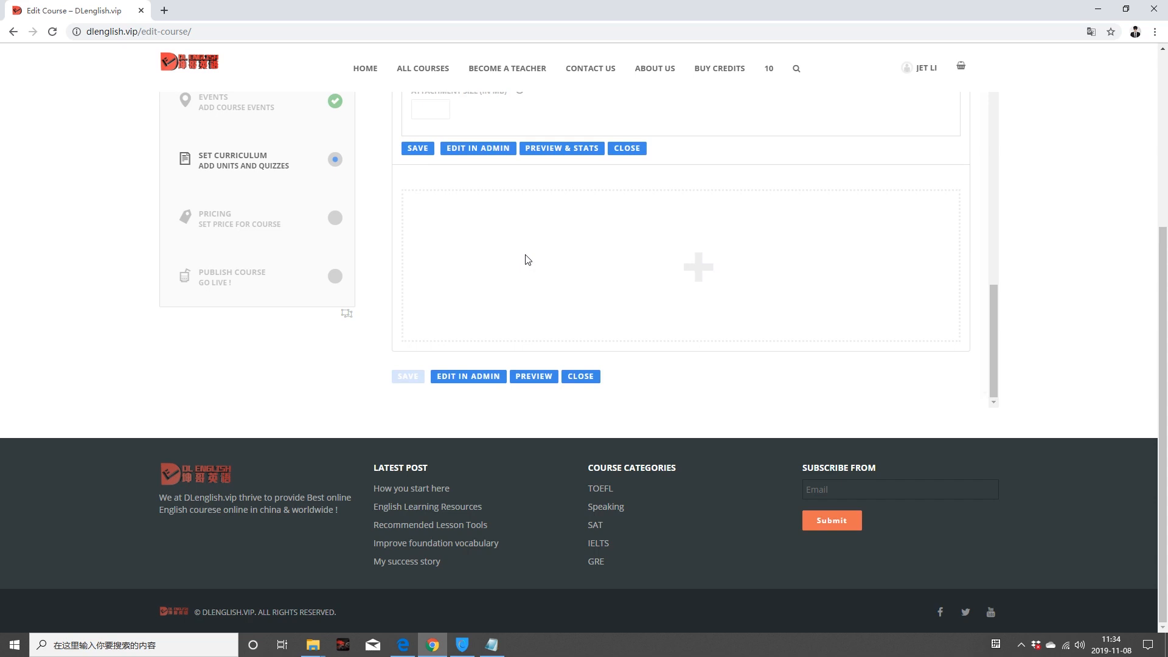
scroll(528, 259, up, 10)
scroll(527, 262, up, 2)
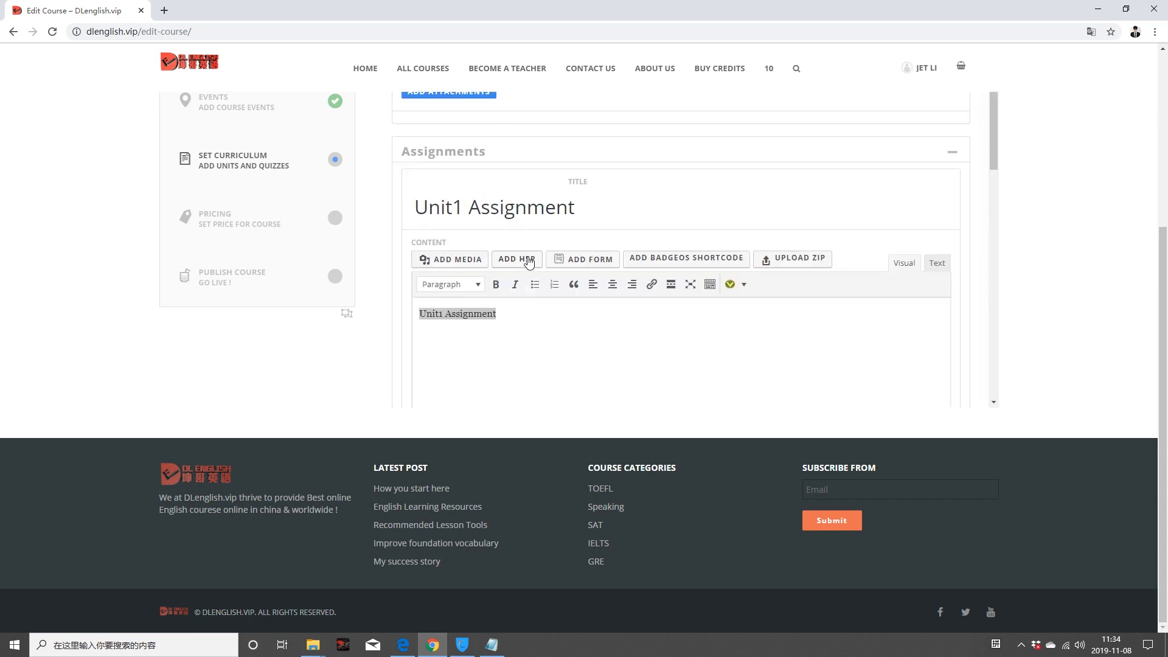
Step: Collapse the Assignments panel and close the unit editor, returning to the curriculum list
click(953, 155)
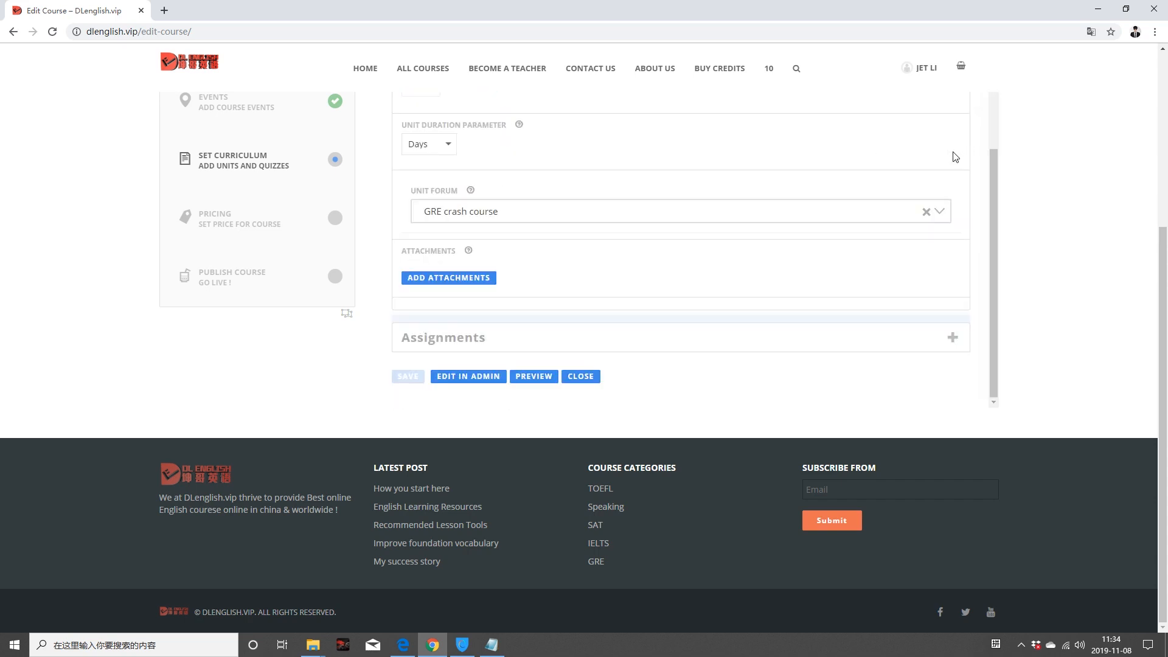
scroll(694, 316, up, 2)
scroll(682, 342, down, 1)
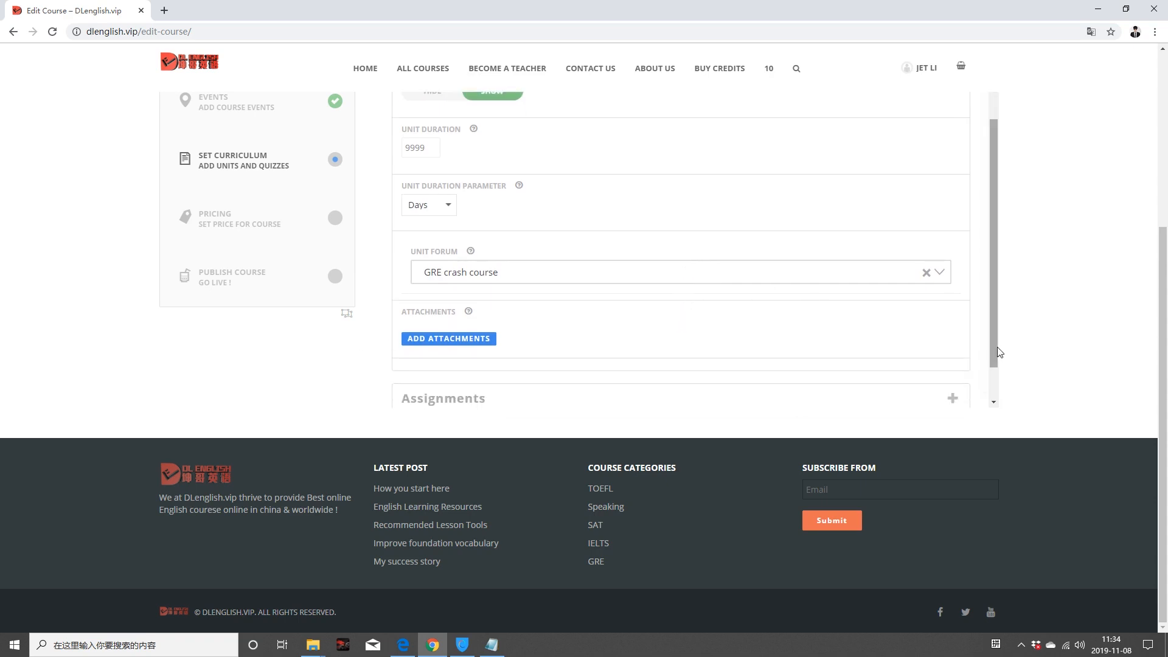
scroll(994, 346, down, 1)
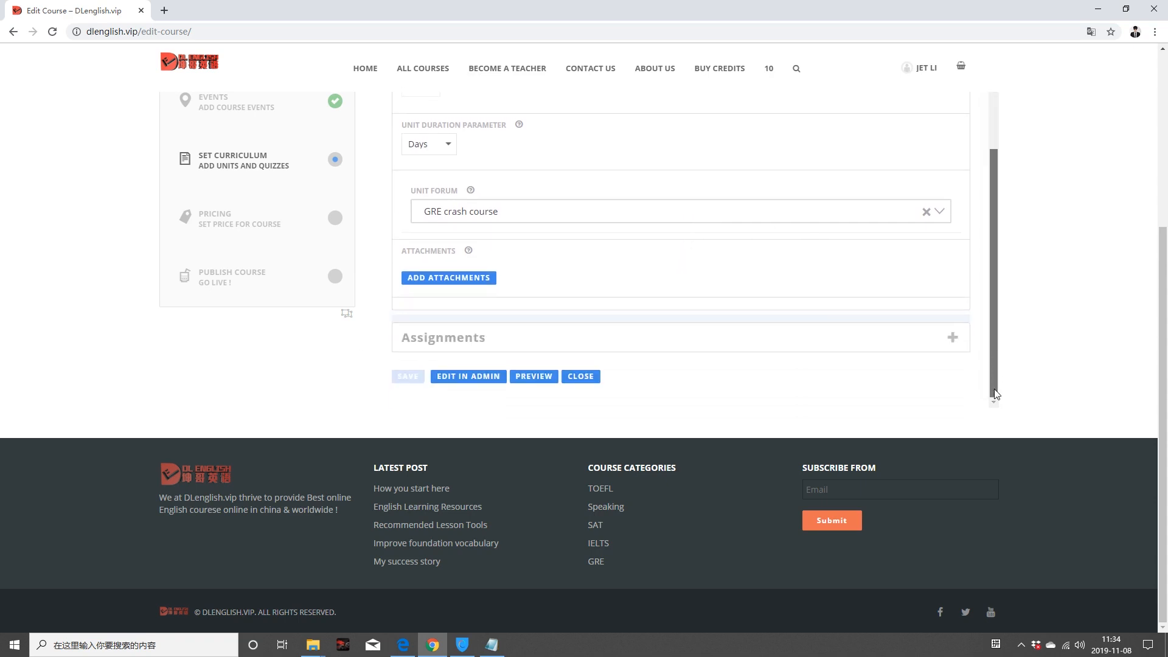
click(581, 377)
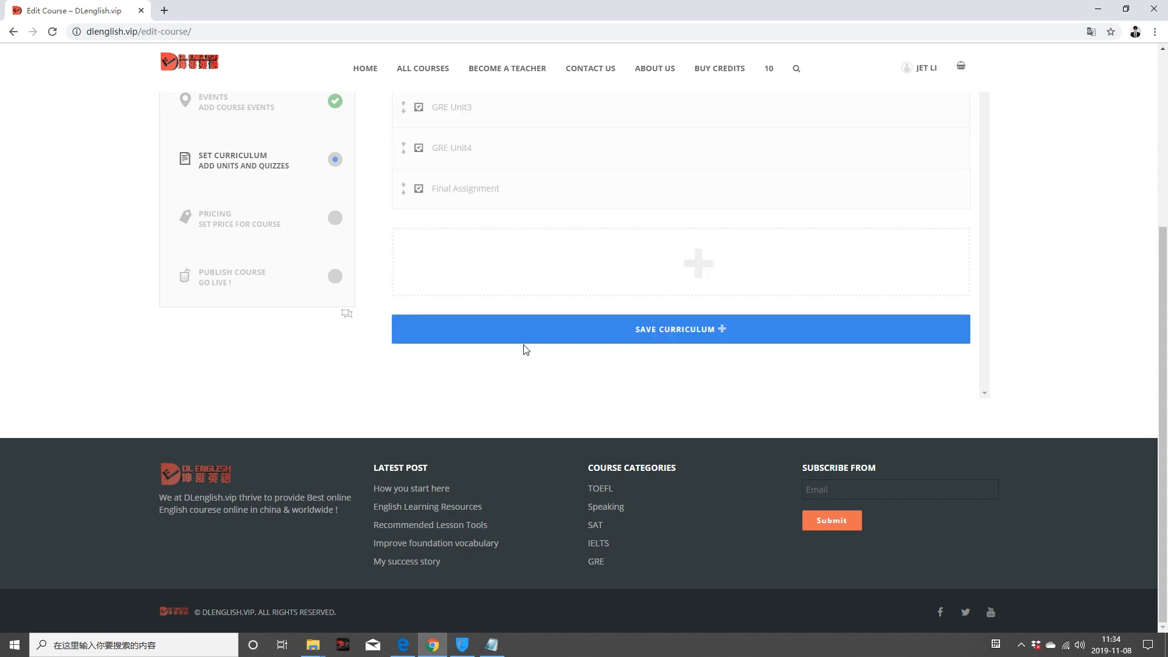
scroll(609, 341, up, 4)
Step: Open GRE Unit1 and insert the uploaded video from the Media Library
click(916, 244)
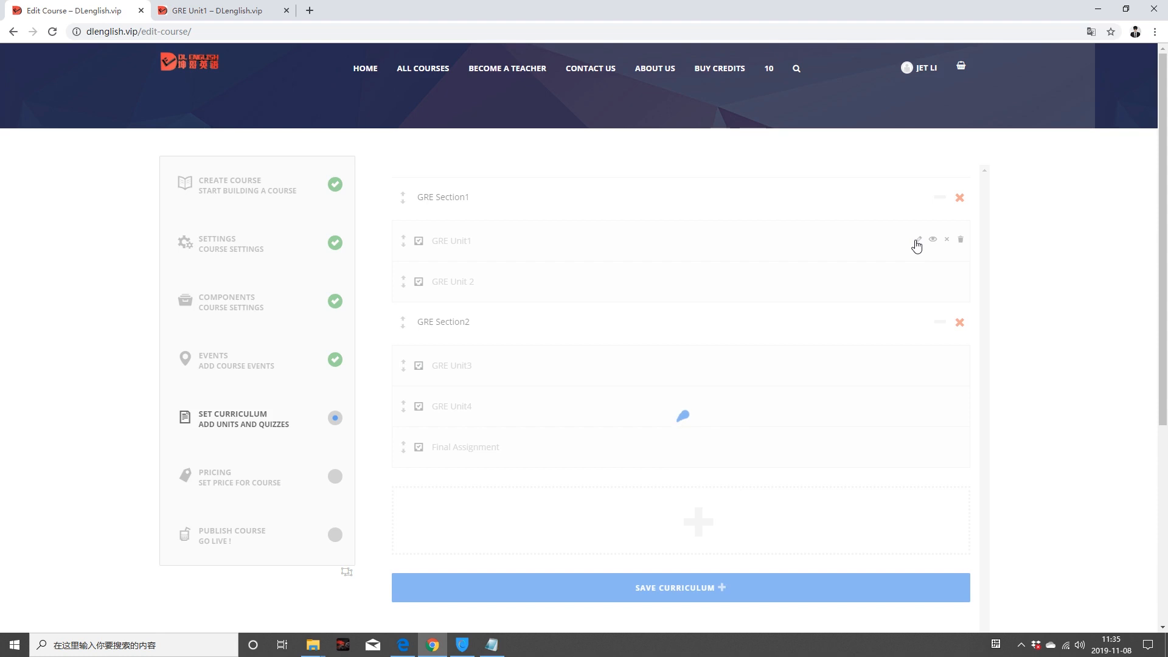
scroll(581, 399, down, 3)
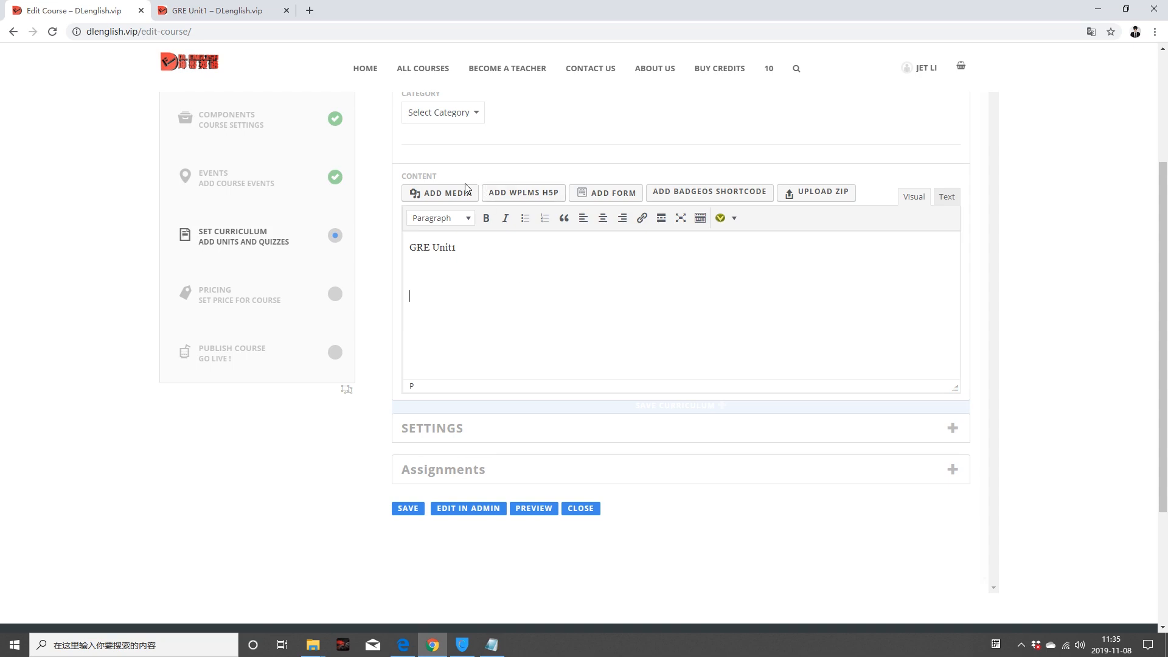
click(444, 193)
click(247, 104)
click(279, 316)
key(Escape)
Step: Add the new category GRE and save the unit, confirming the overwrite
scroll(568, 314, up, 2)
click(474, 234)
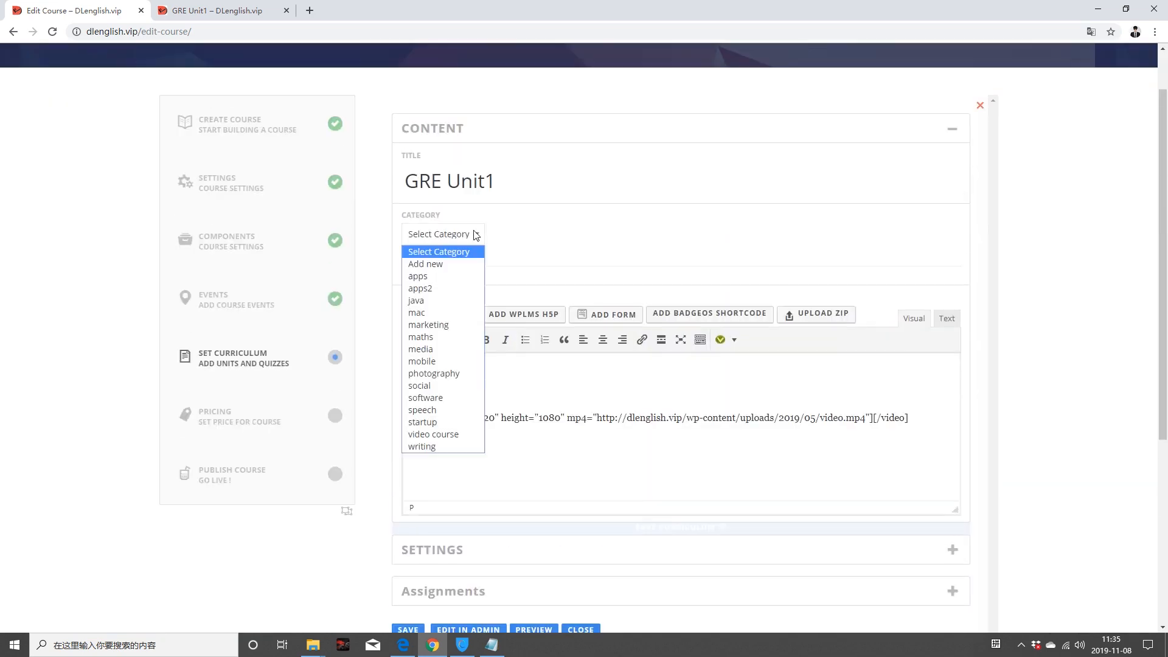
click(448, 264)
click(623, 232)
click(620, 257)
scroll(620, 258, down, 4)
click(402, 388)
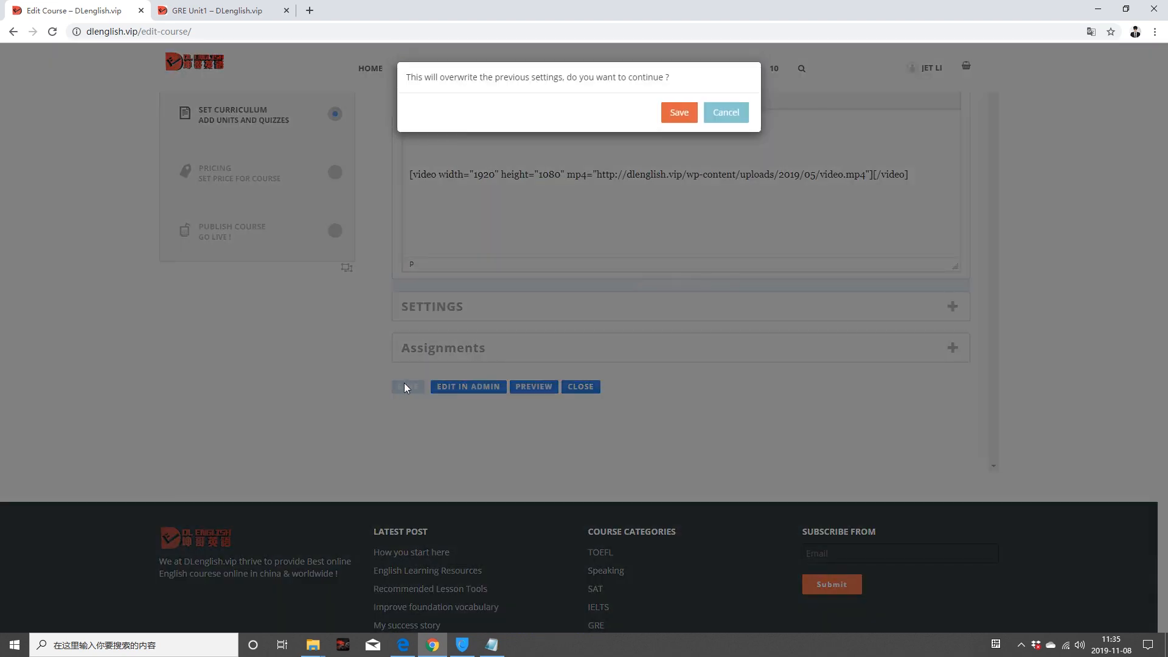
click(684, 117)
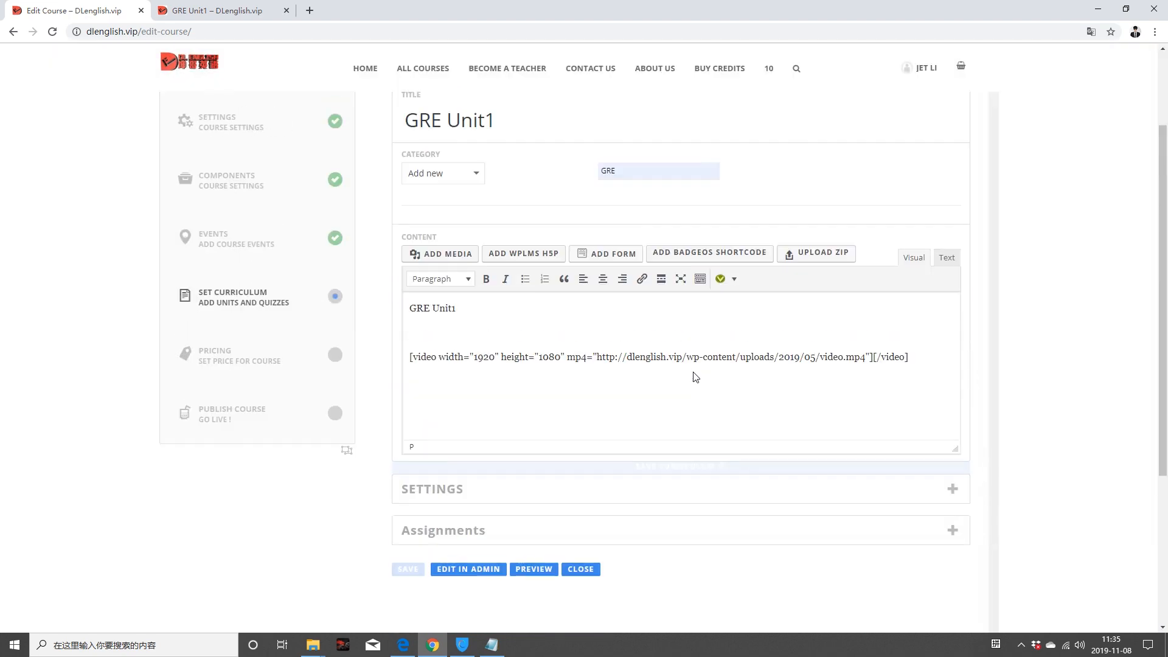
Step: Set duration to 999 Days and forum to GRE crash course, save, and close the editor
click(925, 495)
scroll(809, 463, down, 4)
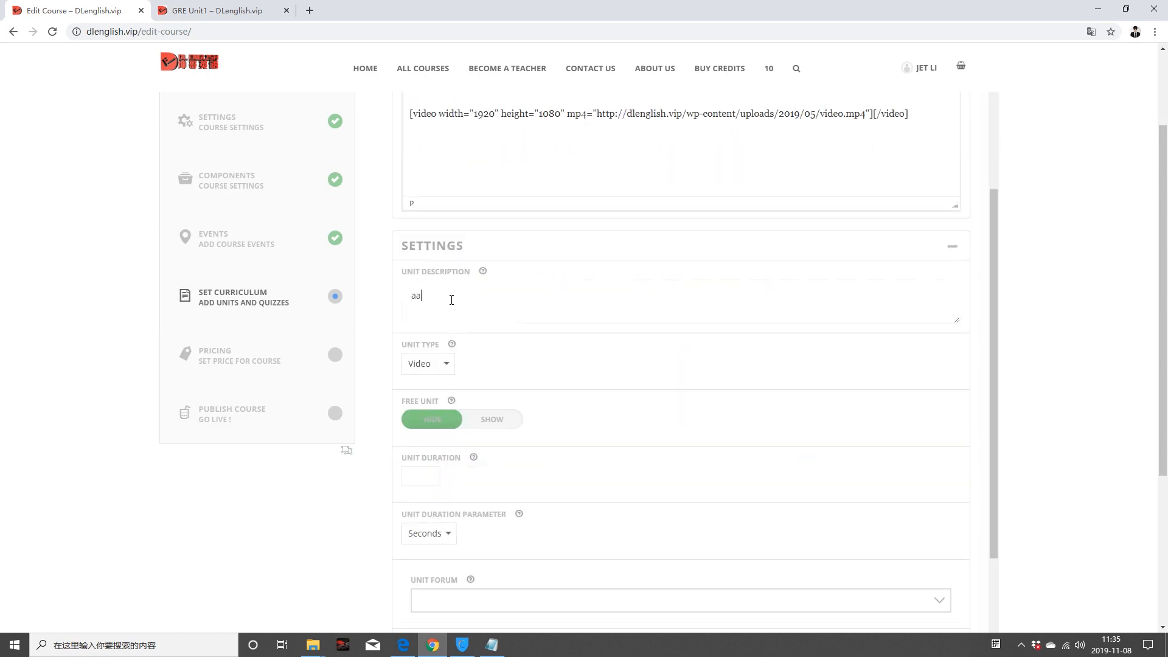
scroll(491, 364, down, 1)
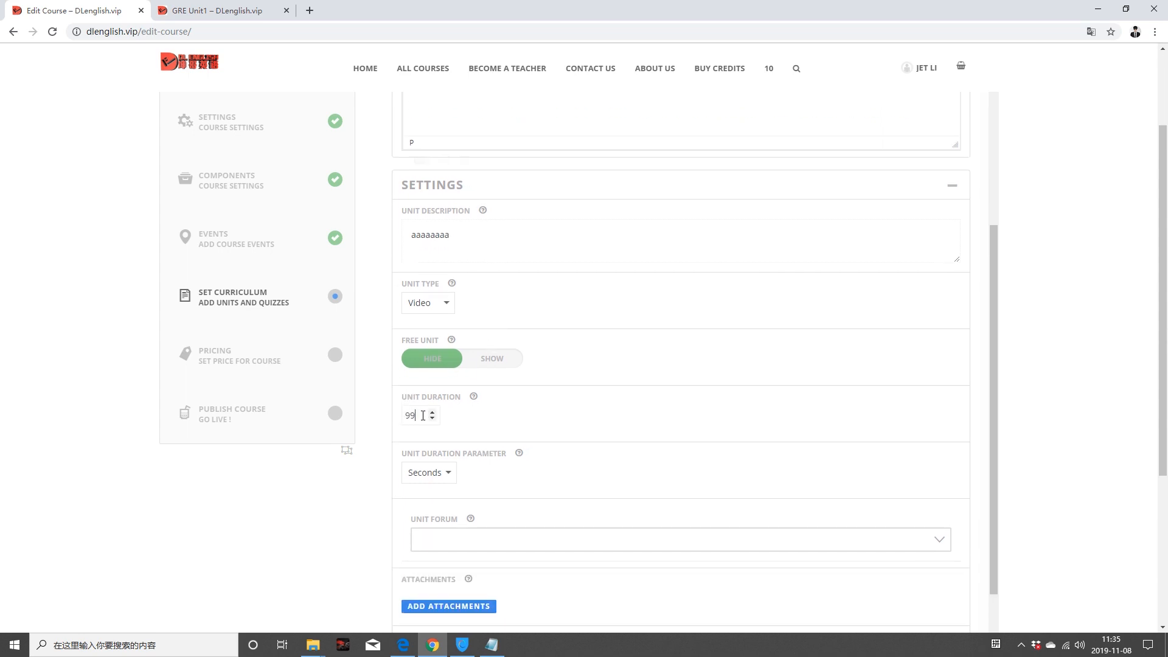
click(450, 475)
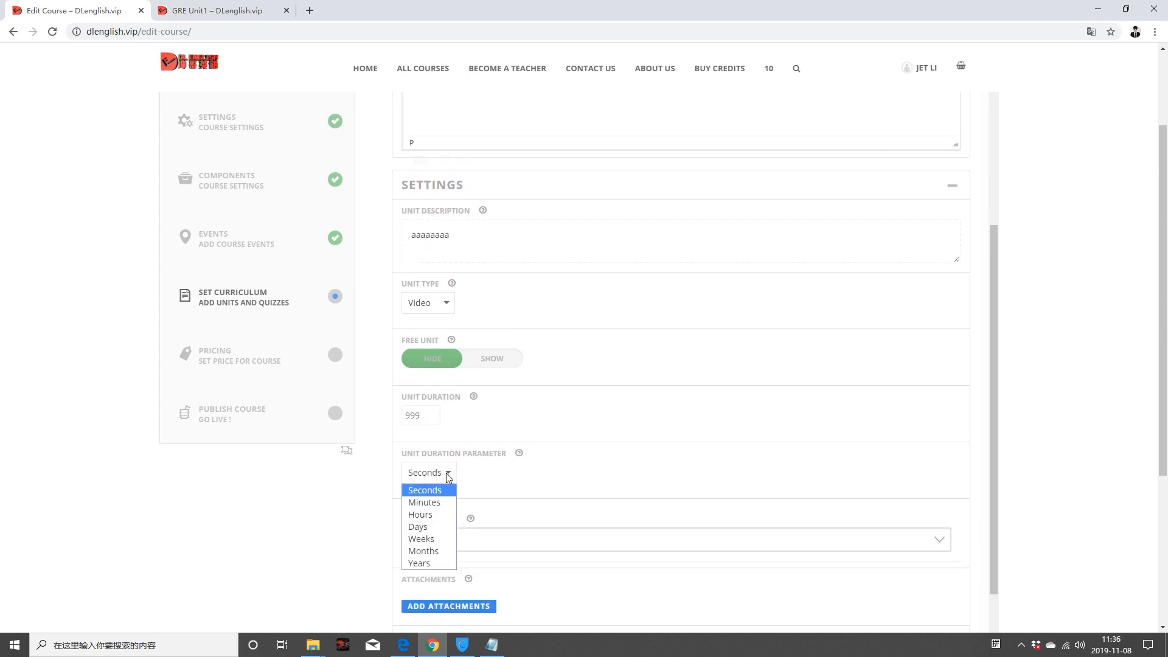
click(429, 527)
scroll(626, 464, down, 1)
click(433, 458)
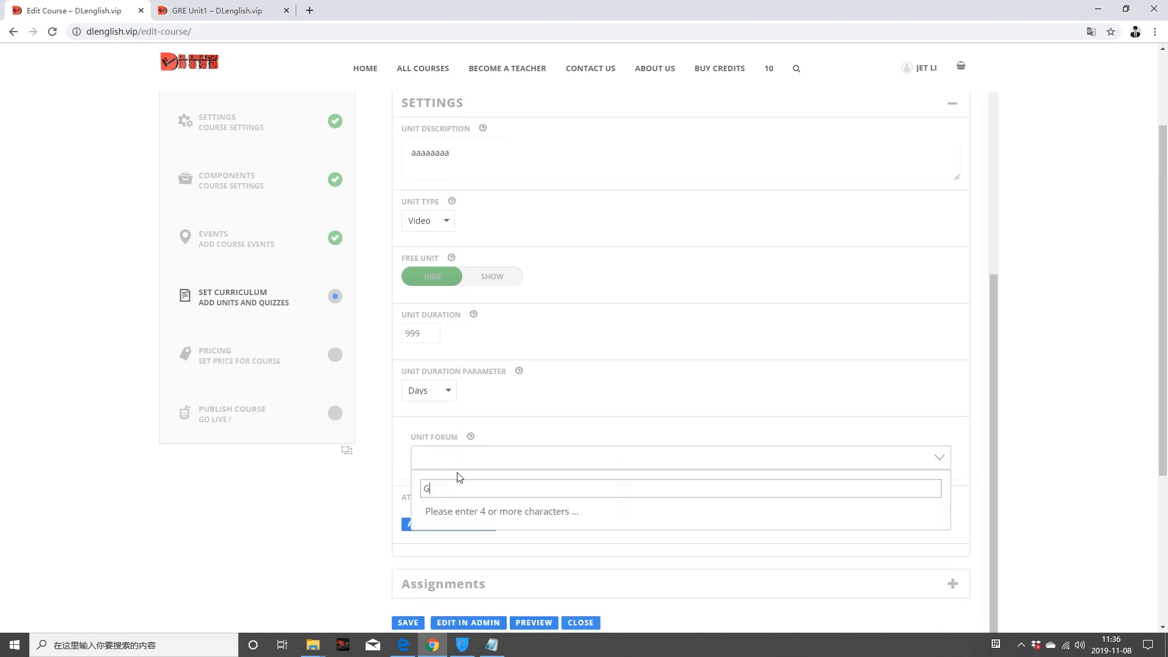
text(GRE)
click(492, 517)
scroll(331, 509, down, 3)
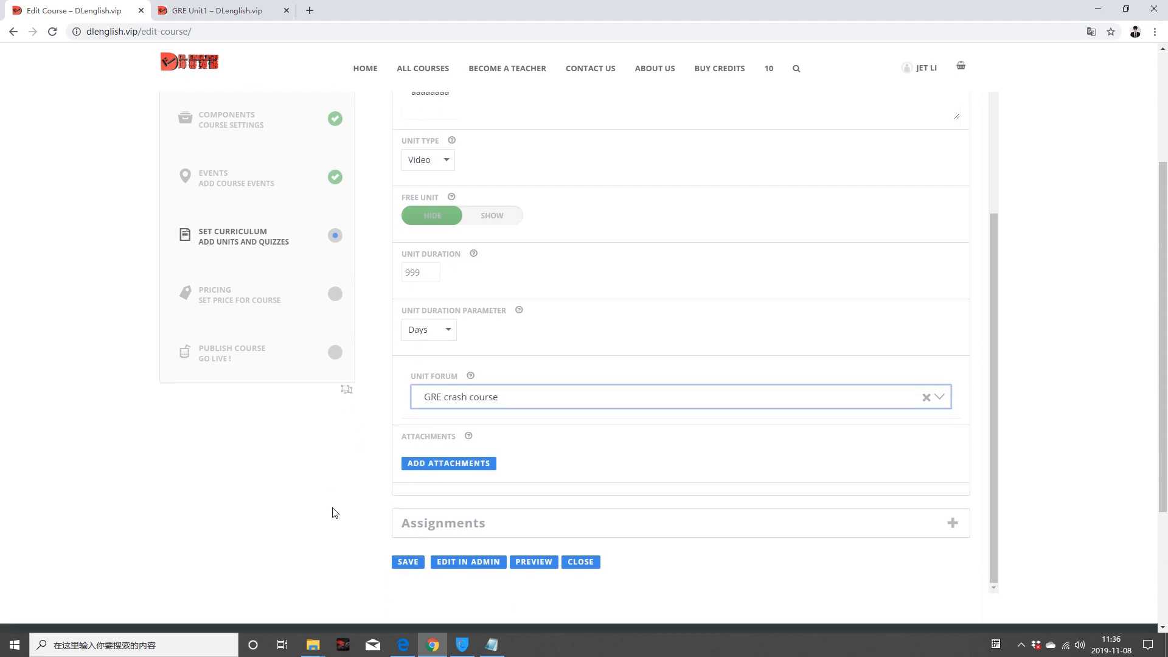
click(411, 440)
click(683, 112)
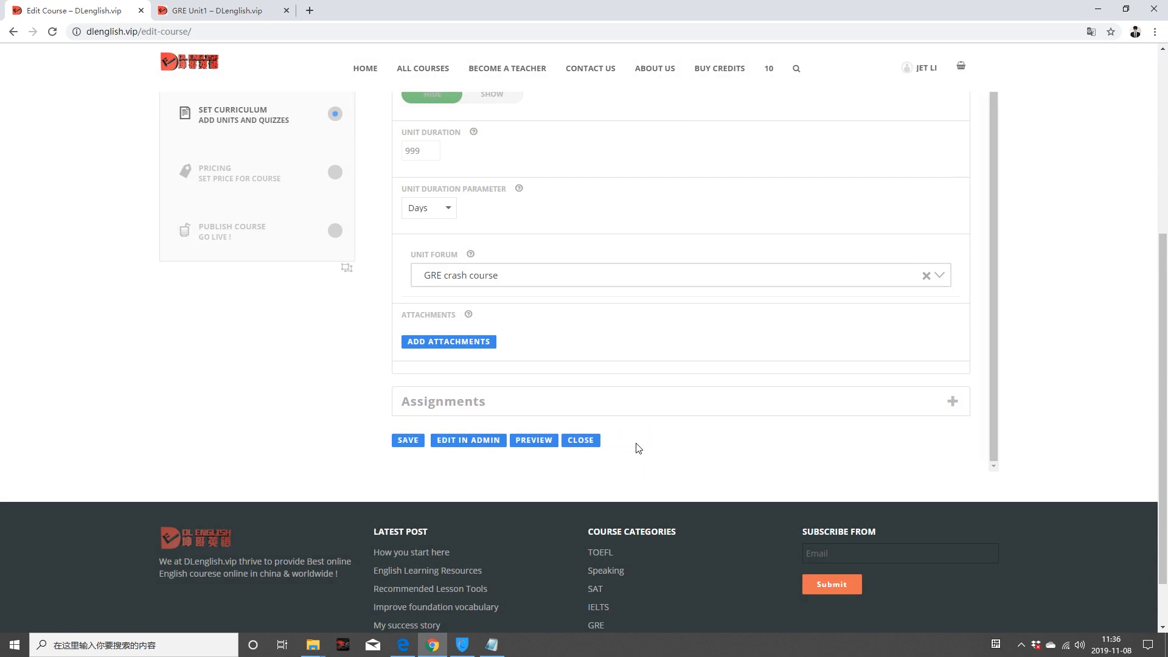
click(582, 441)
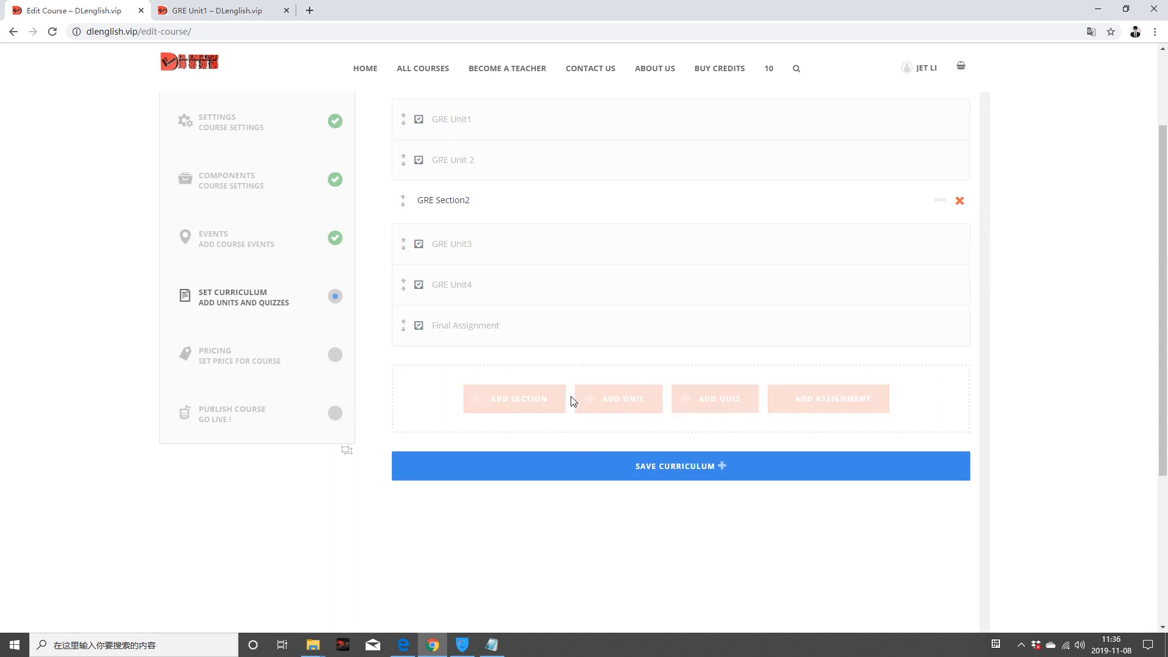
Step: Create a new quiz titled 'Quiz 1' in the curriculum
scroll(562, 403, up, 2)
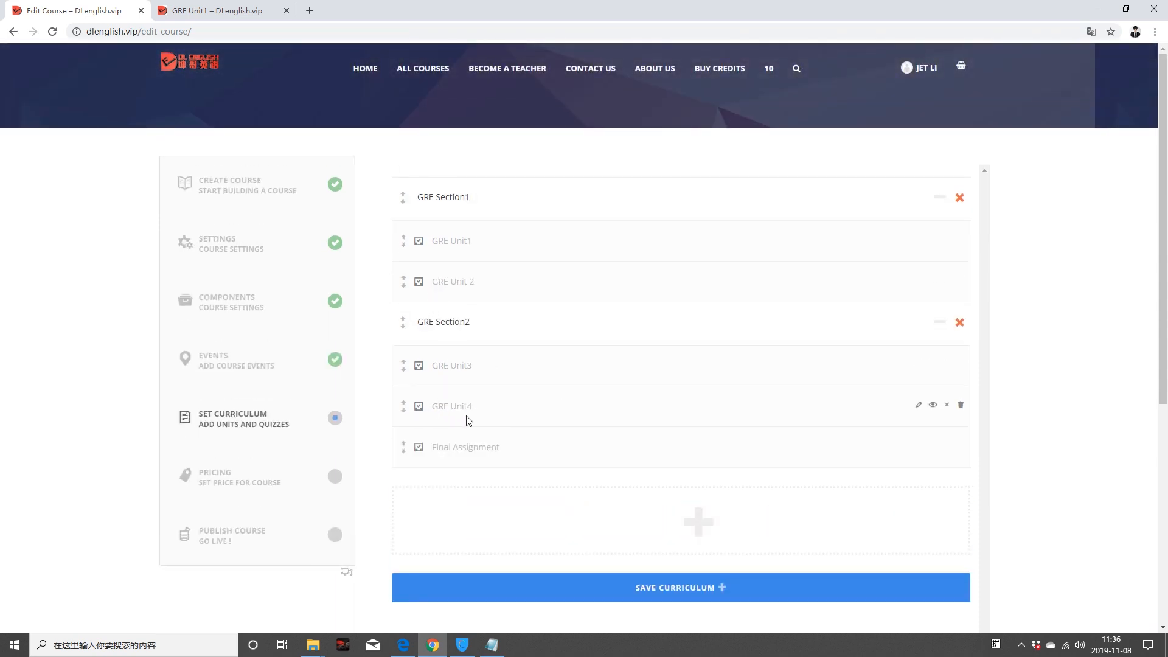
mouse_move(605, 526)
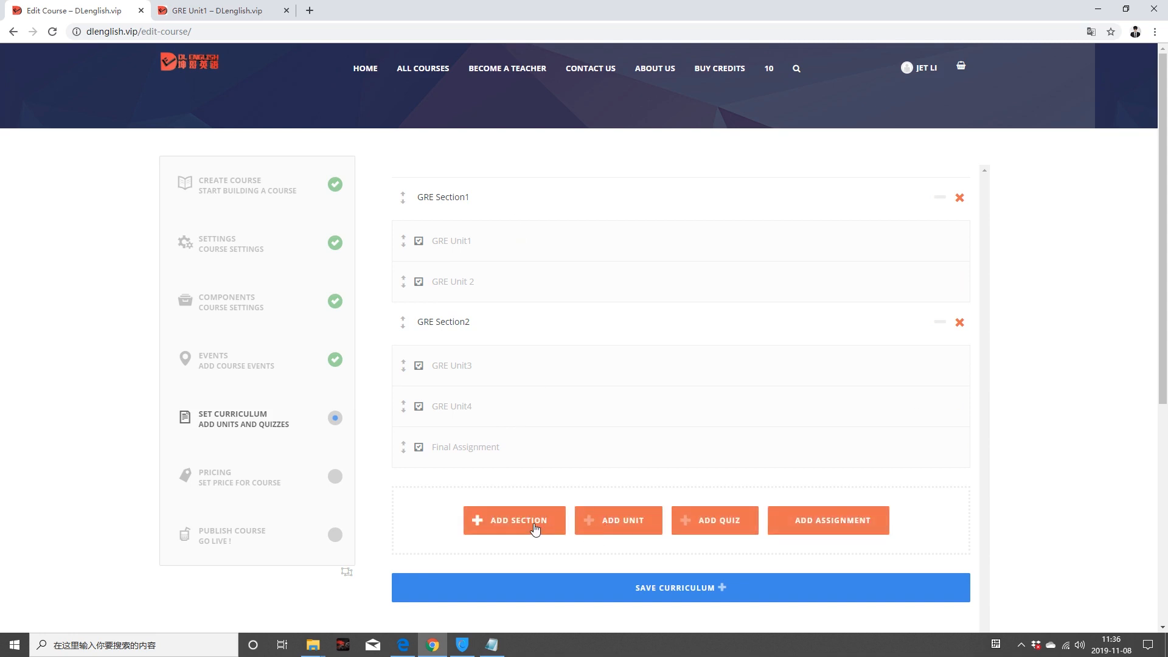
click(727, 532)
scroll(724, 529, down, 3)
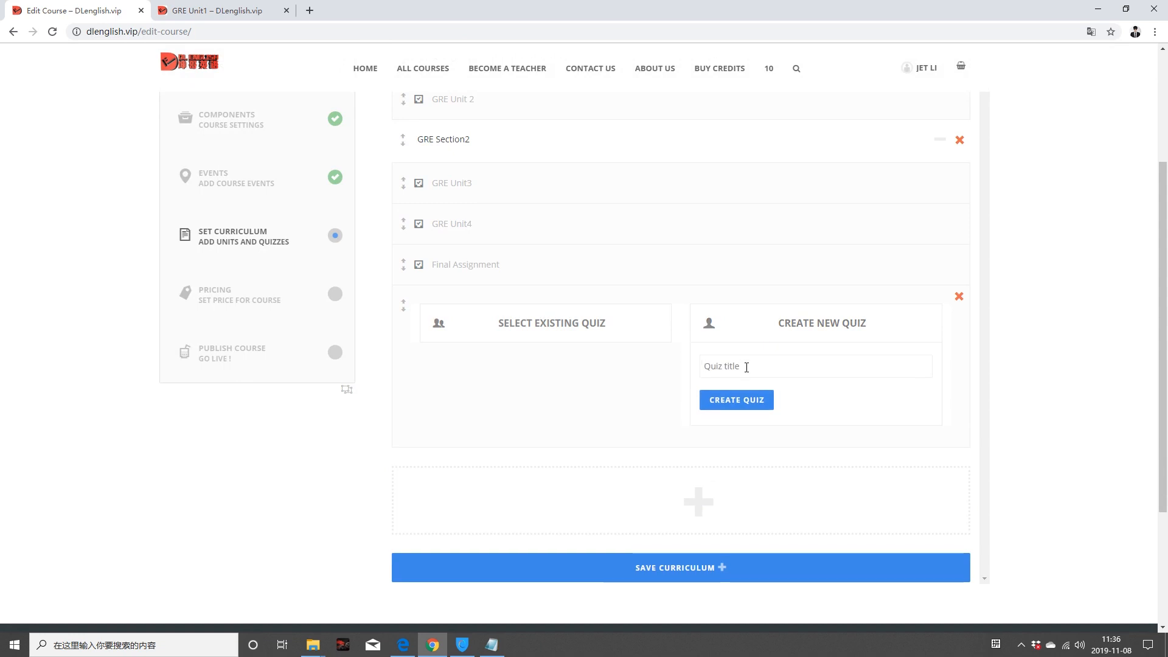
click(746, 367)
text(Final)
key(BackSpace)
text(Qu)
key(BackSpace)
click(766, 401)
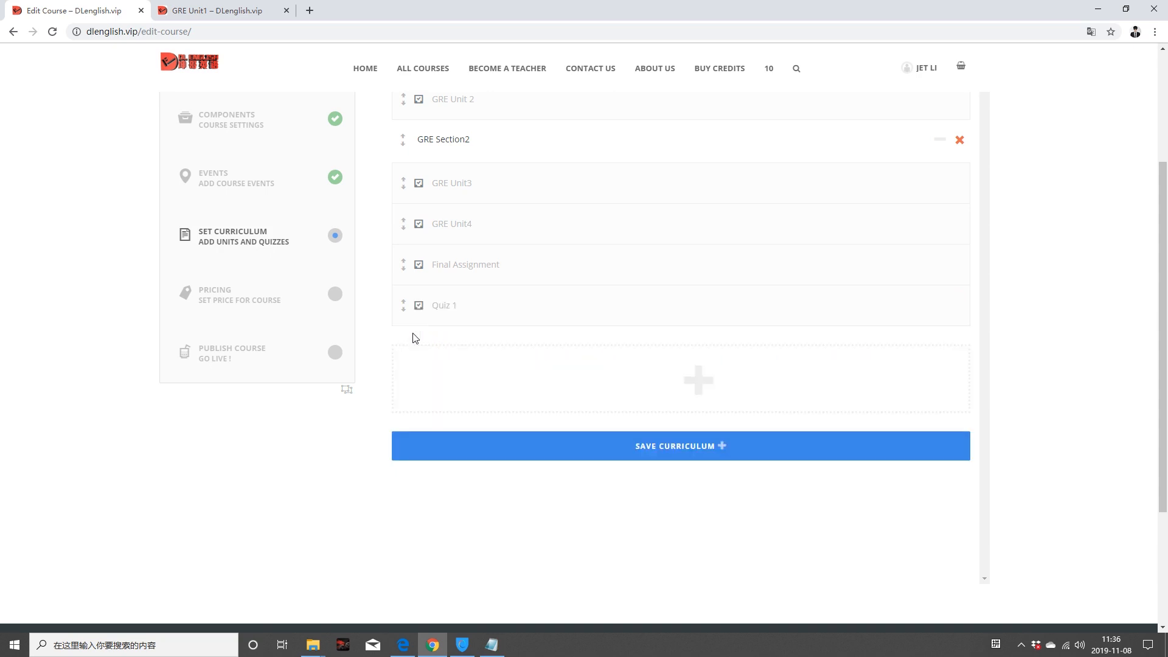
Step: Move Quiz 1 between GRE Unit1 and GRE Unit 2 in GRE Section1
scroll(529, 329, up, 2)
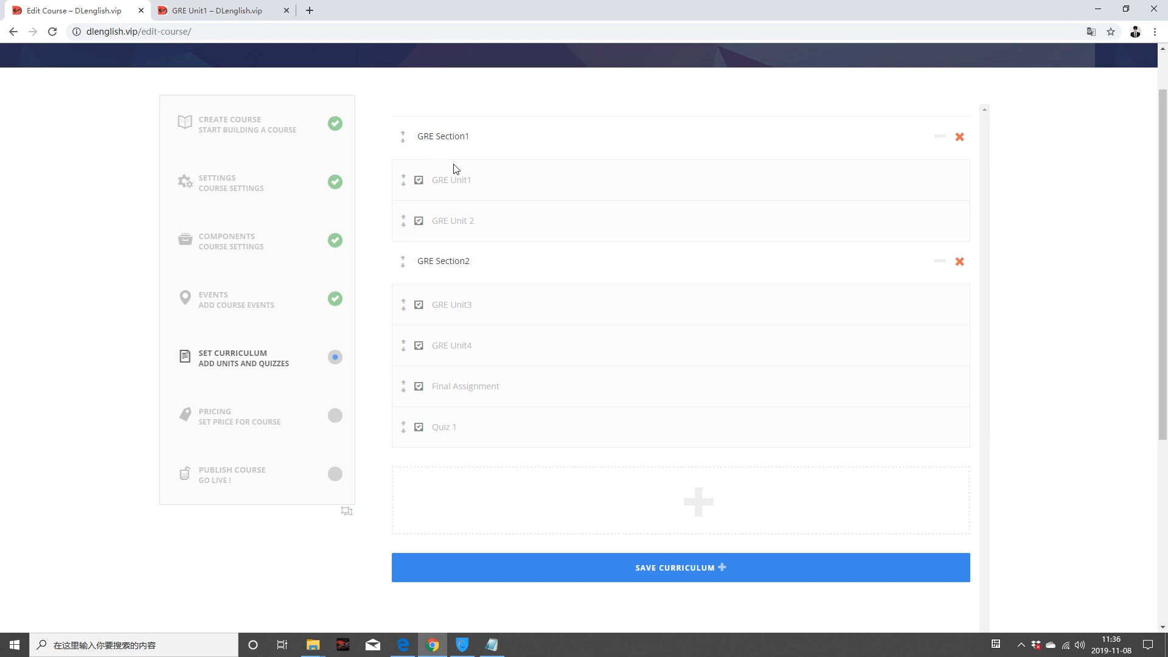
mouse_move(448, 424)
drag(449, 428, 486, 220)
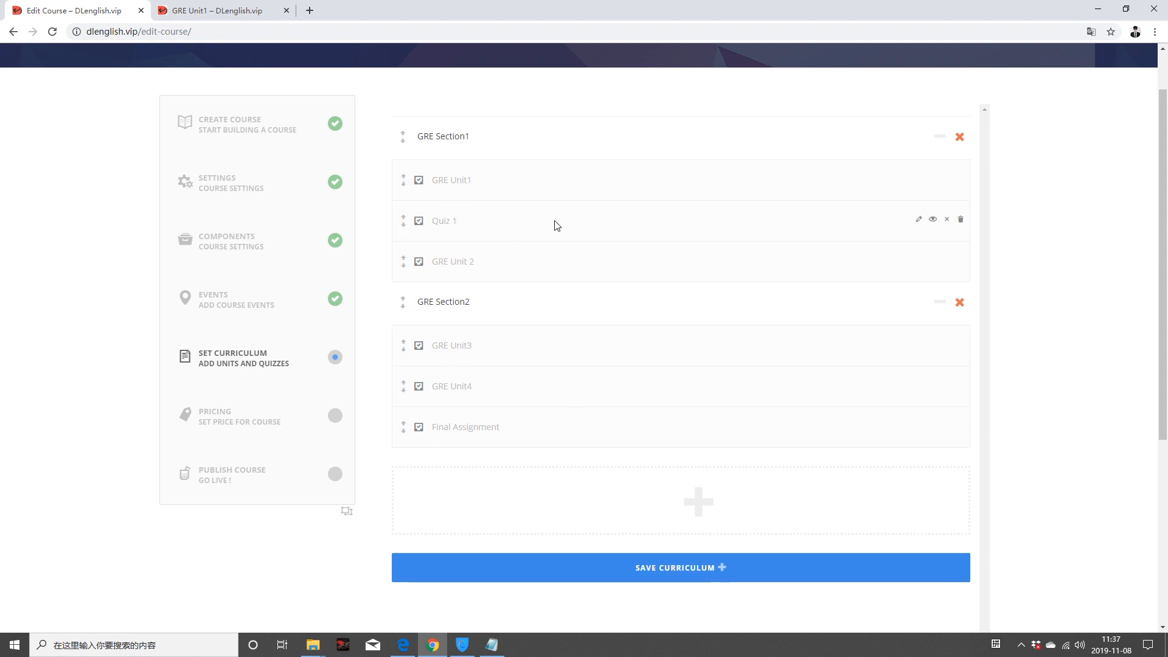
Step: Open Quiz 1 and give it a new category named 'GRE Quiz'
click(919, 220)
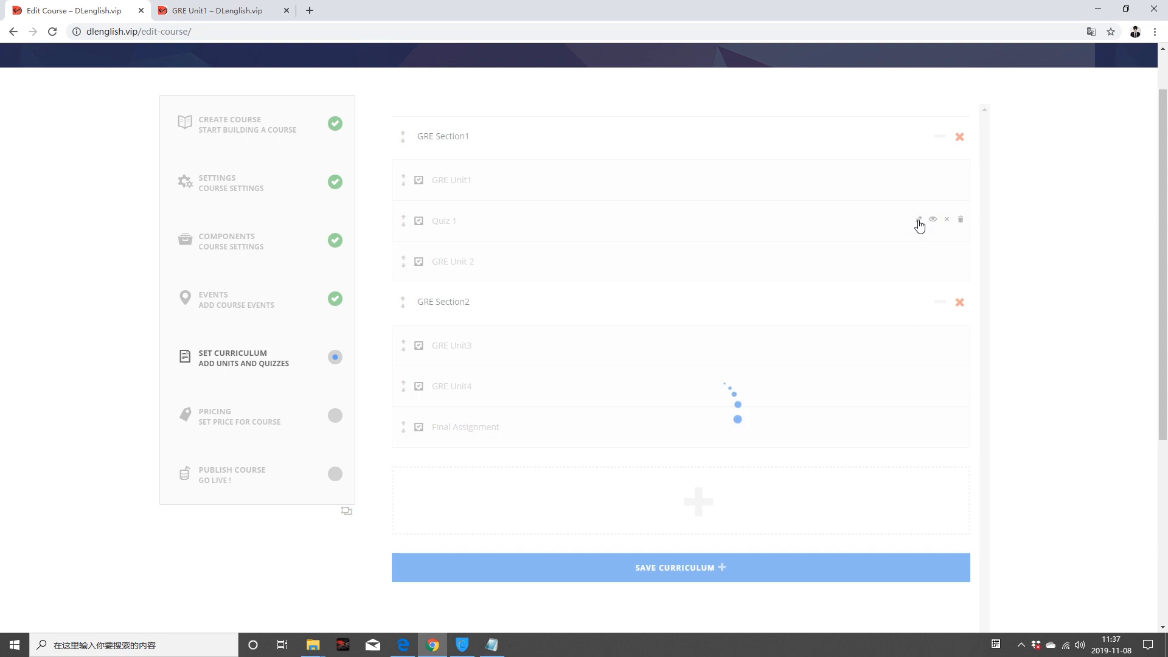
scroll(920, 226, down, 4)
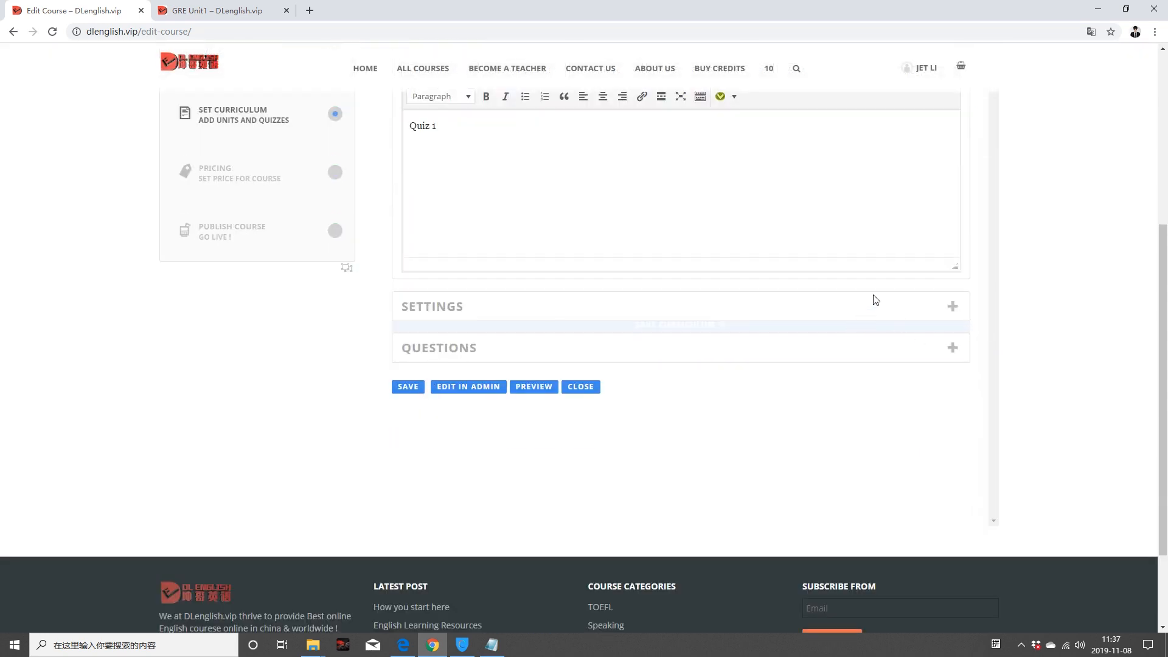
scroll(876, 306, up, 3)
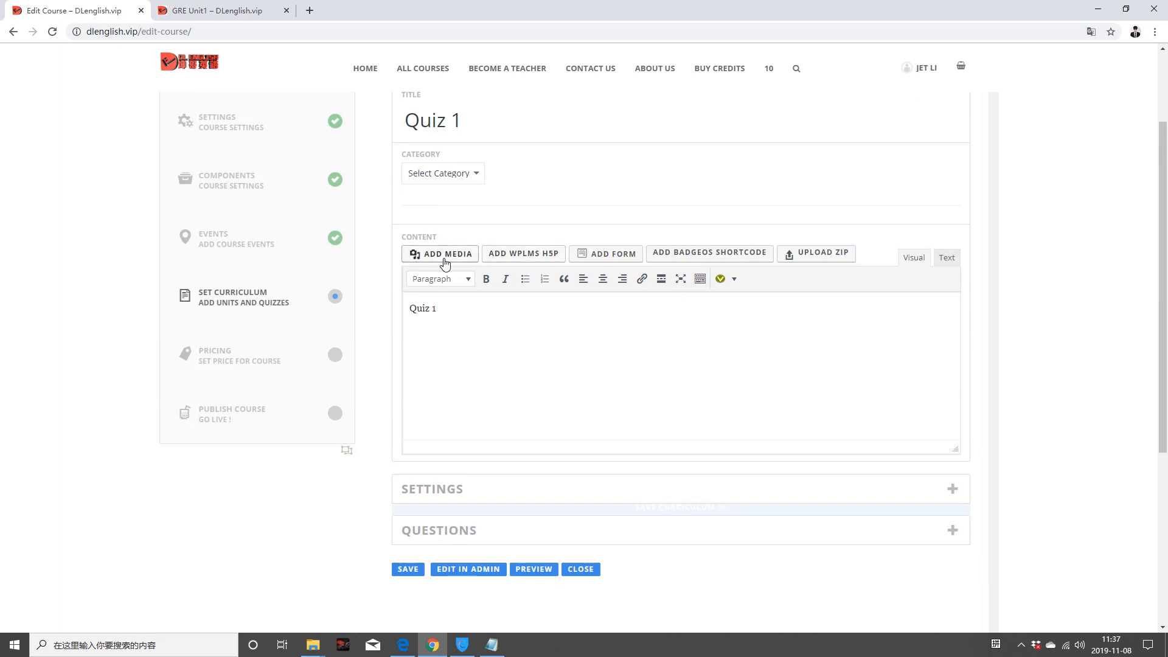
click(481, 173)
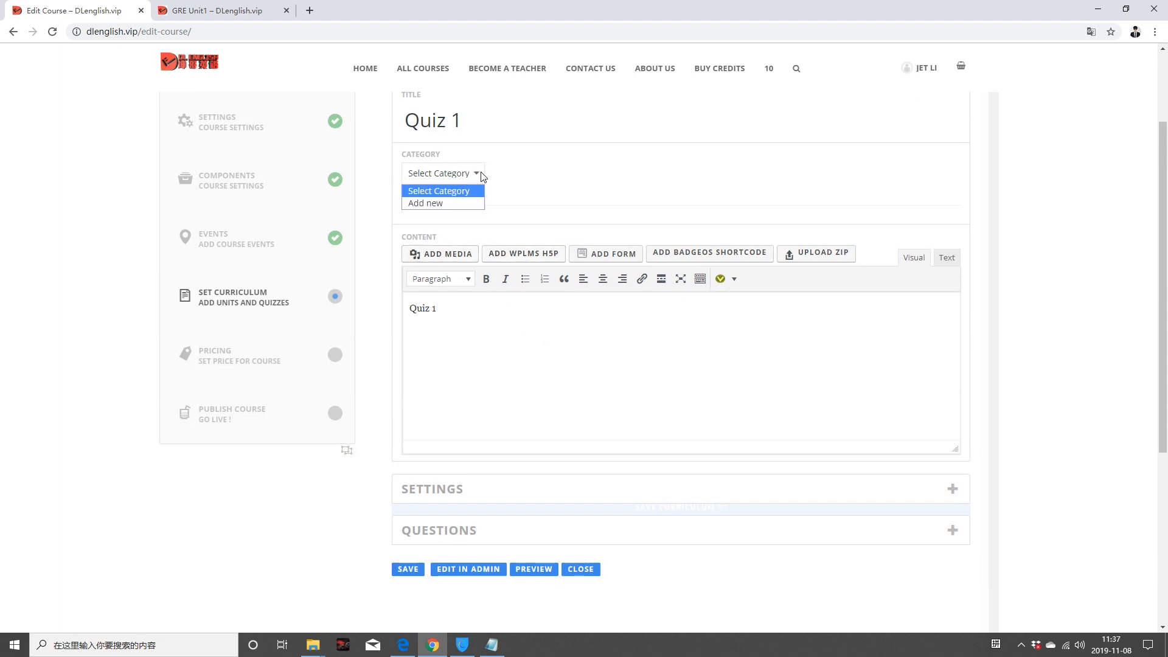
click(446, 205)
click(627, 171)
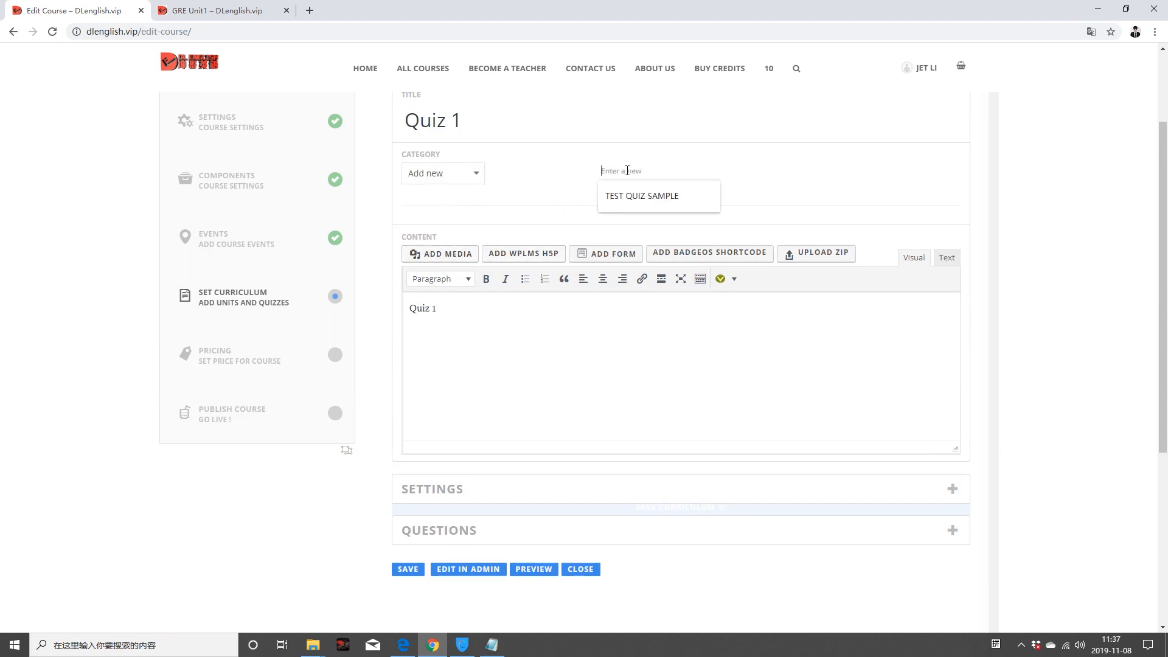
text(GRE Quiz)
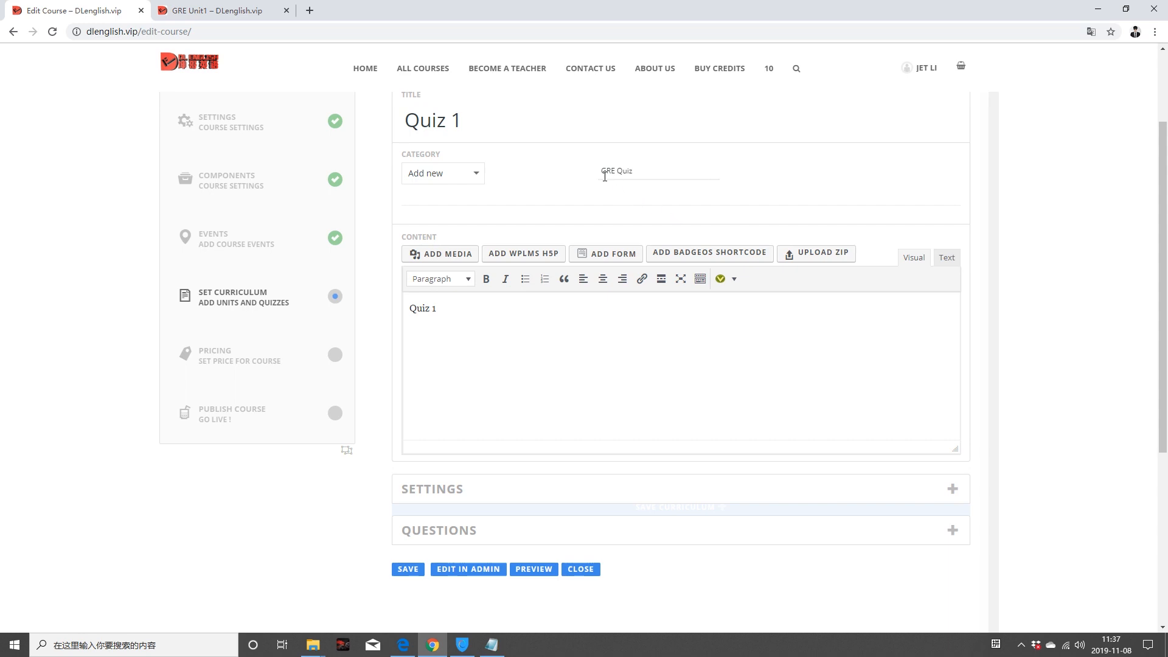
click(473, 176)
click(464, 202)
Step: Save Quiz 1's settings and confirm overwriting the previous ones
scroll(523, 279, down, 3)
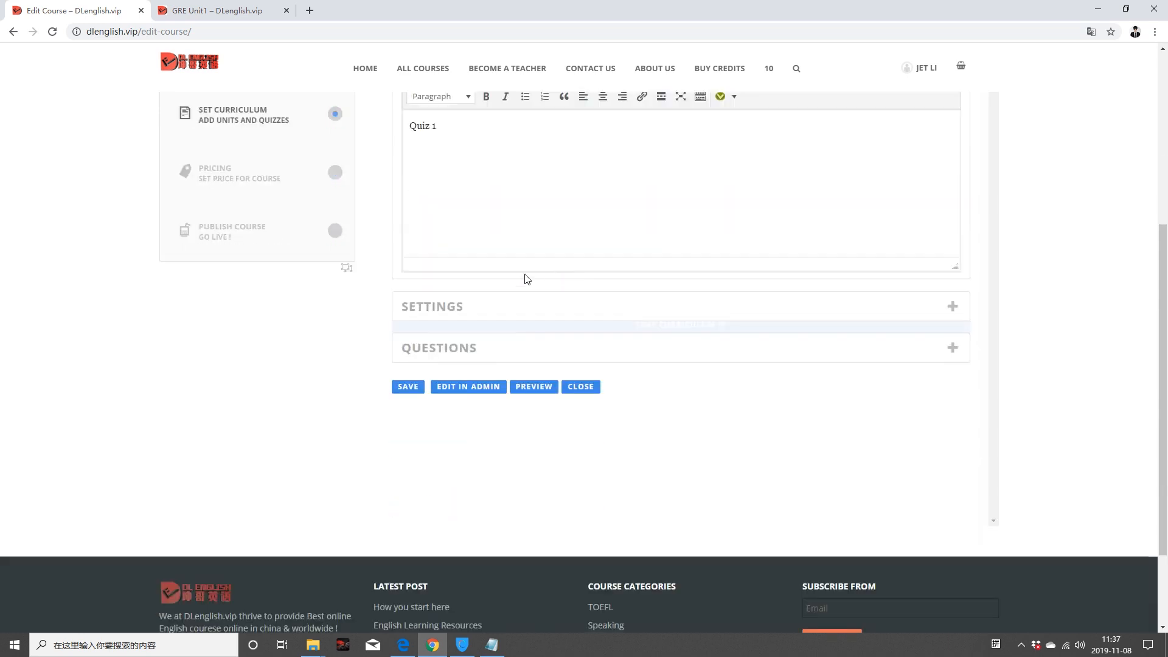
scroll(501, 268, up, 2)
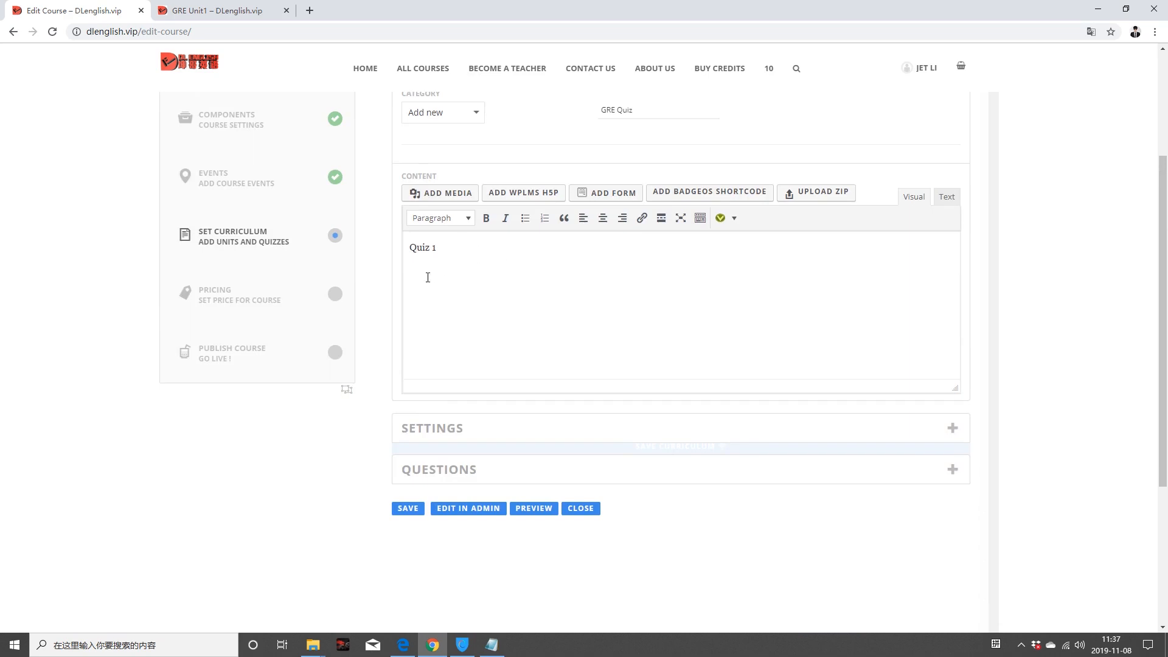
scroll(497, 322, down, 3)
scroll(497, 311, up, 4)
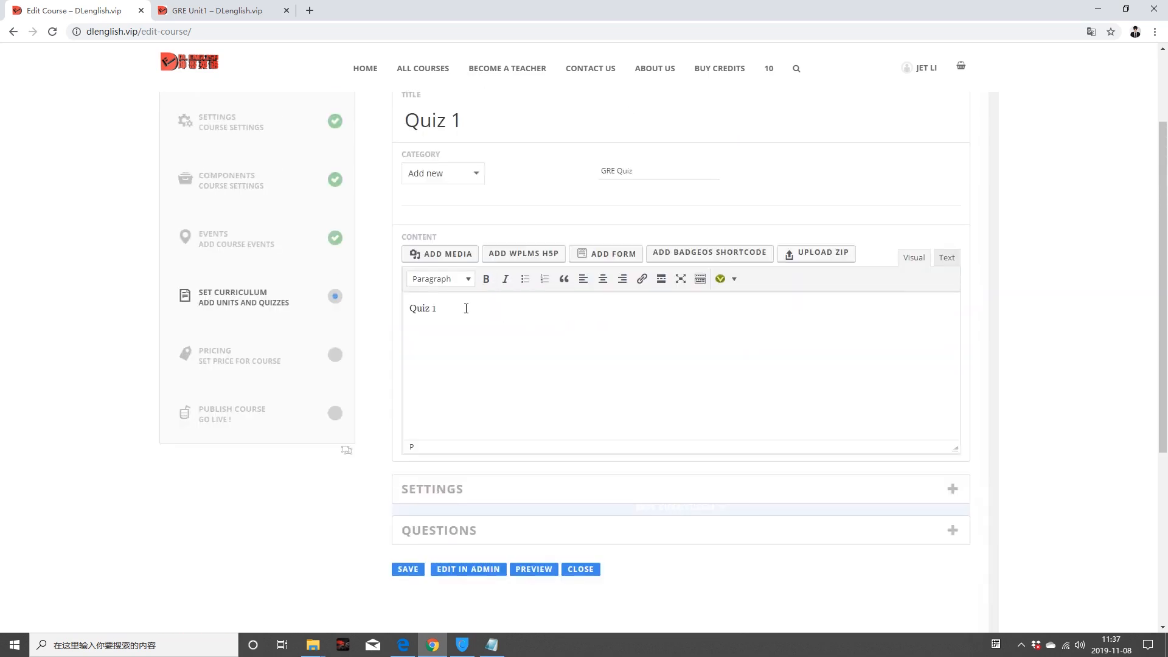
scroll(429, 277, down, 1)
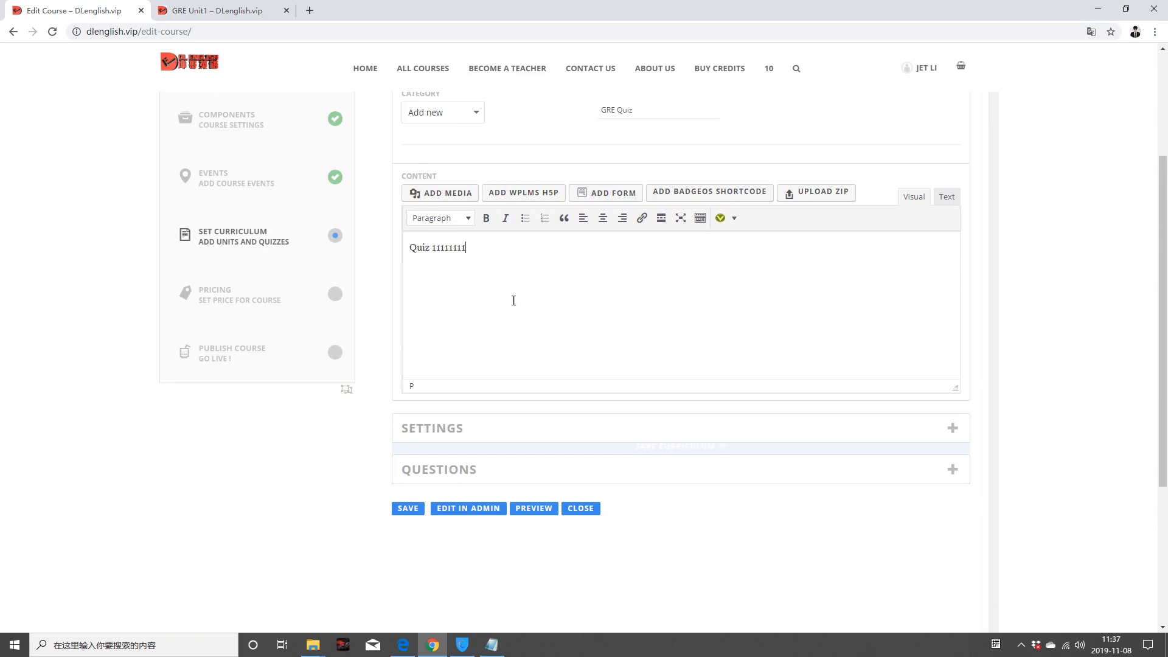
scroll(547, 334, down, 2)
click(419, 392)
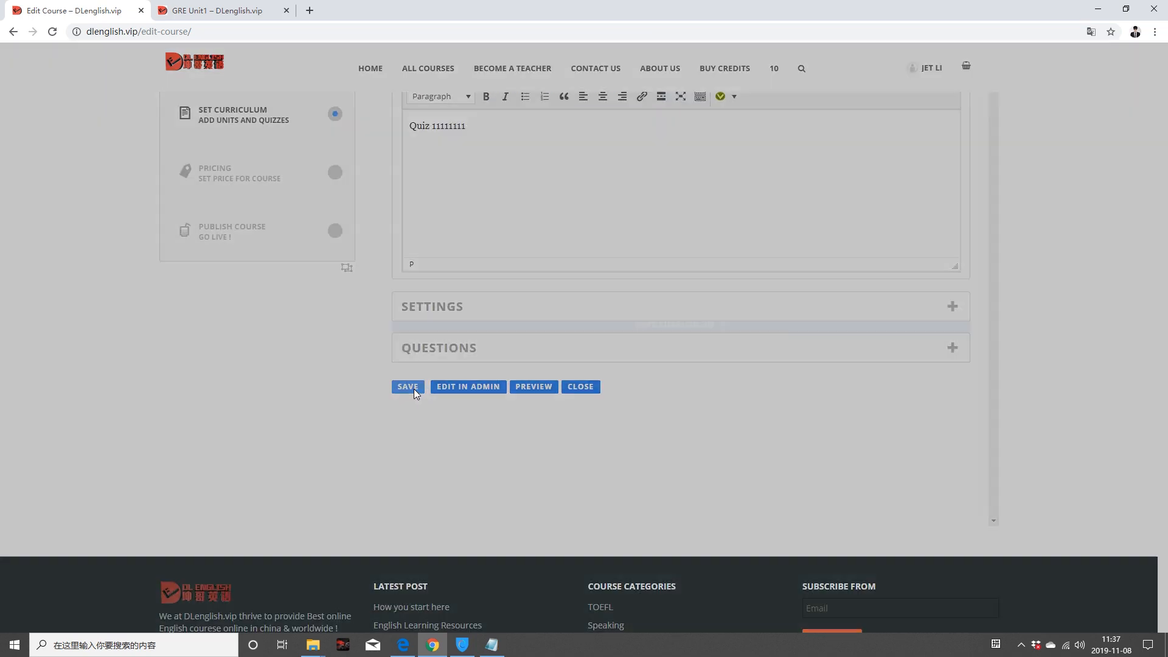
click(679, 96)
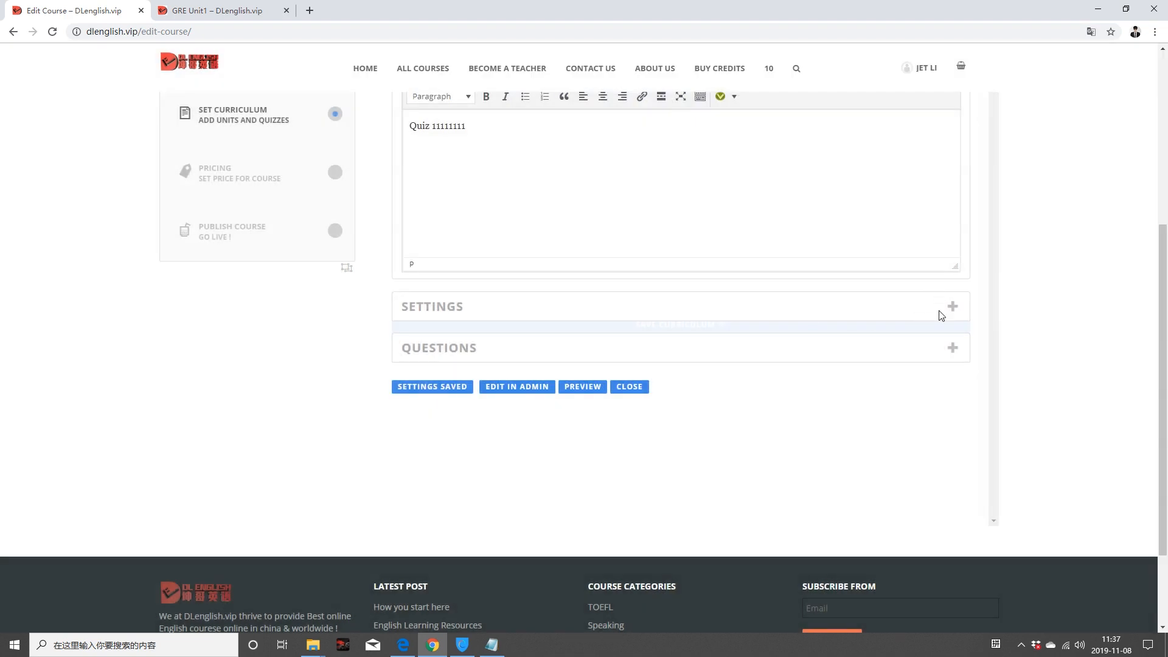
Step: Start a new question in Quiz 1 with True or False as its type
click(953, 350)
click(808, 431)
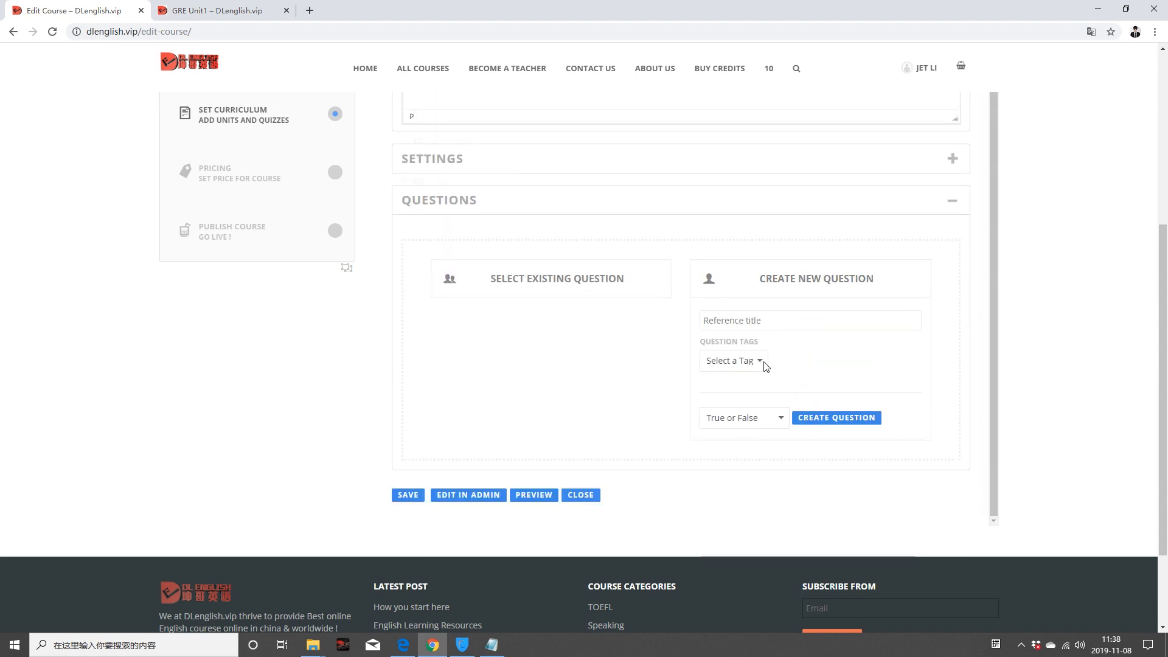
click(782, 419)
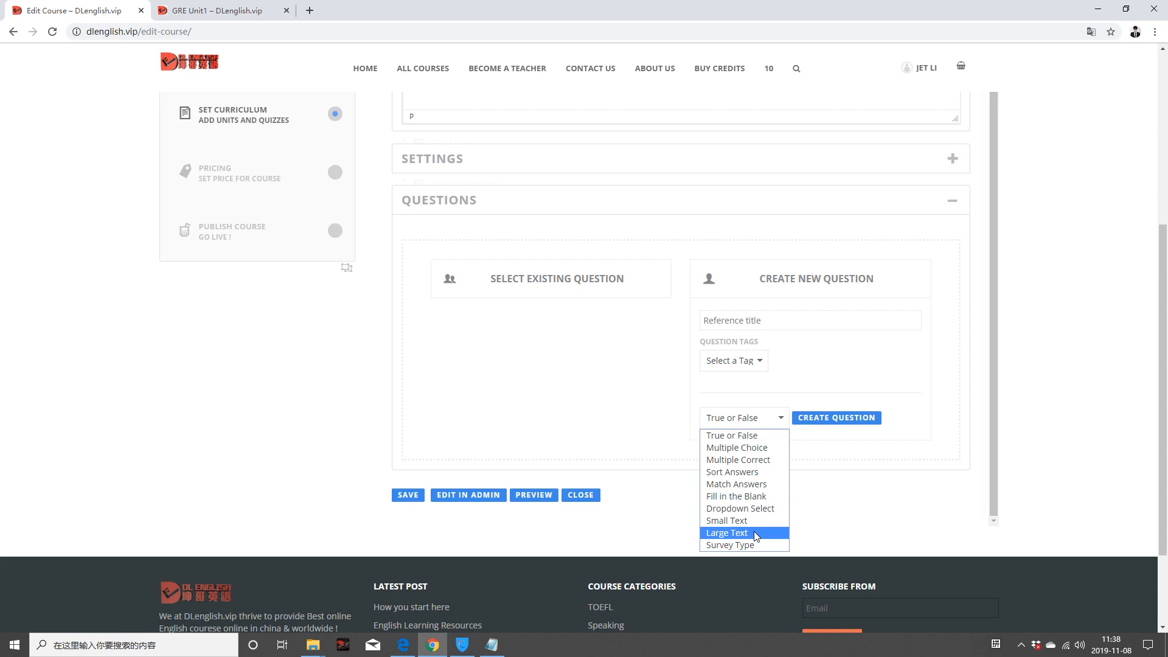
click(747, 438)
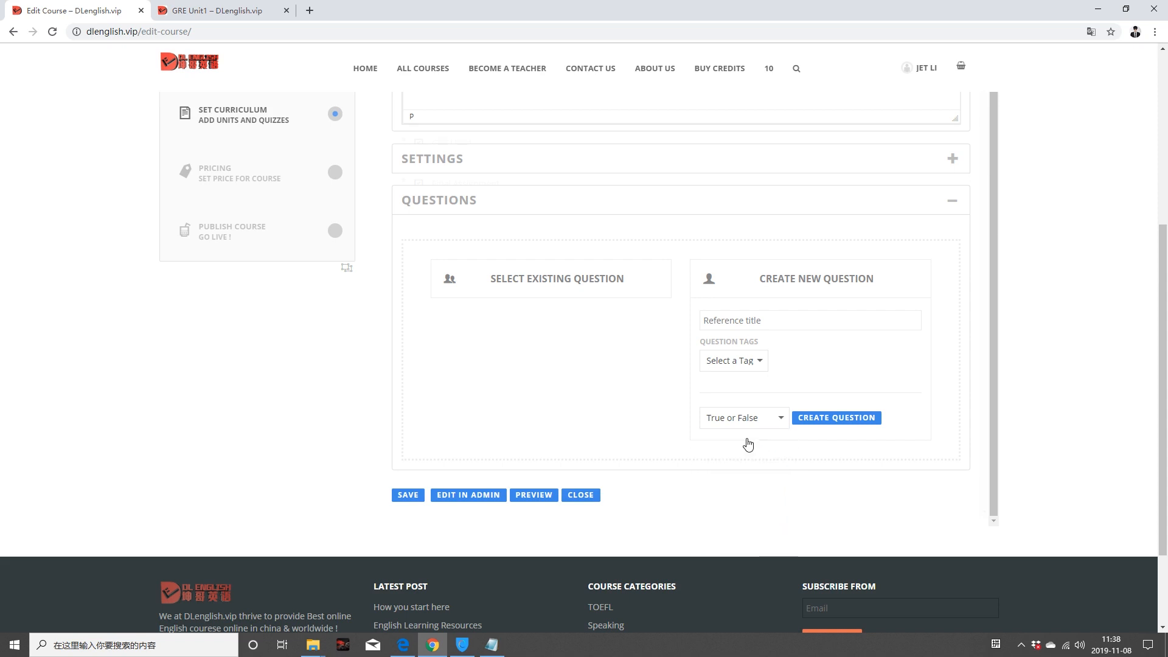
Step: Title the question 'A simple question', tag it 'GRE Question', create it and save the quiz
click(745, 317)
text(A simple question)
click(767, 364)
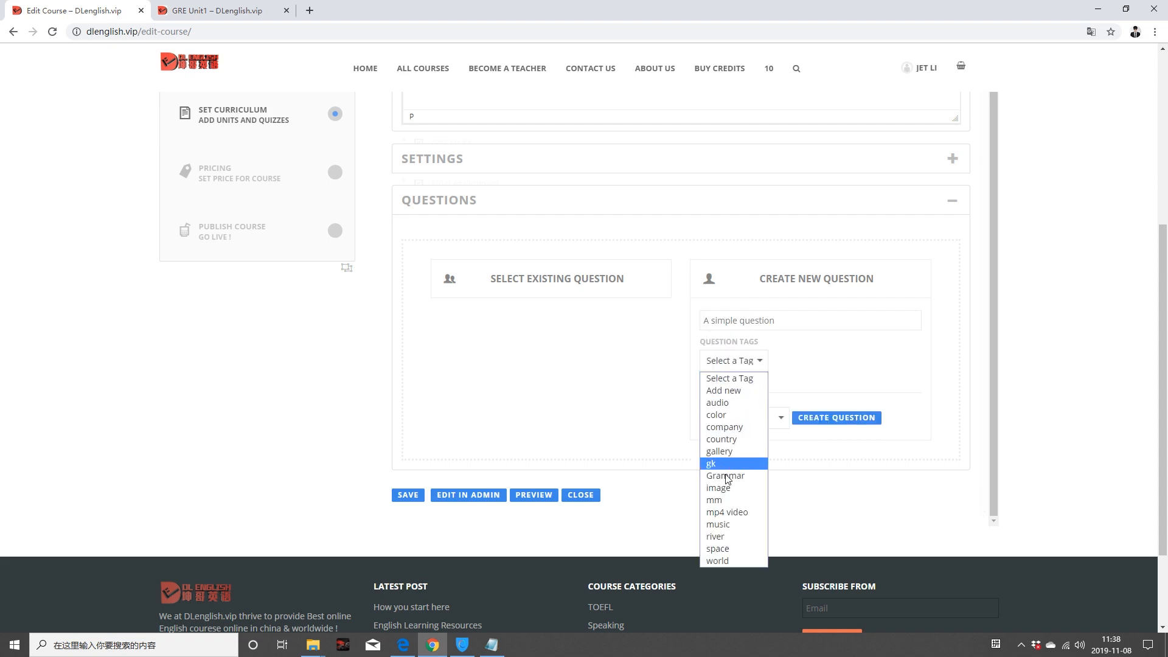
click(745, 390)
text(GRE Question)
click(827, 419)
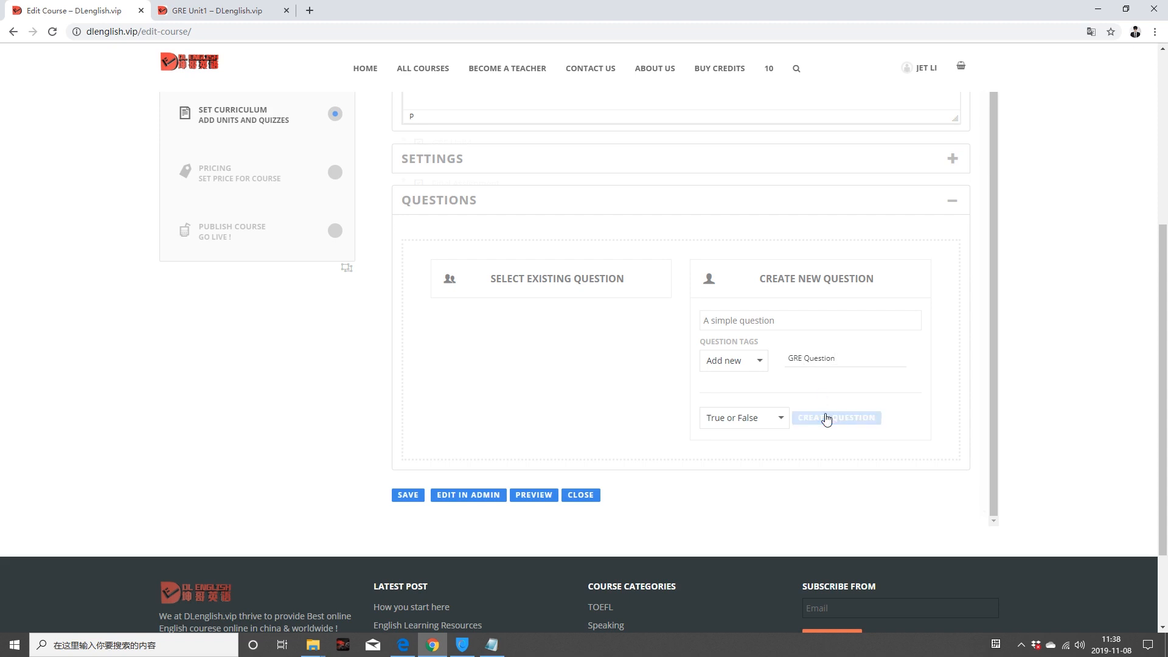
click(407, 495)
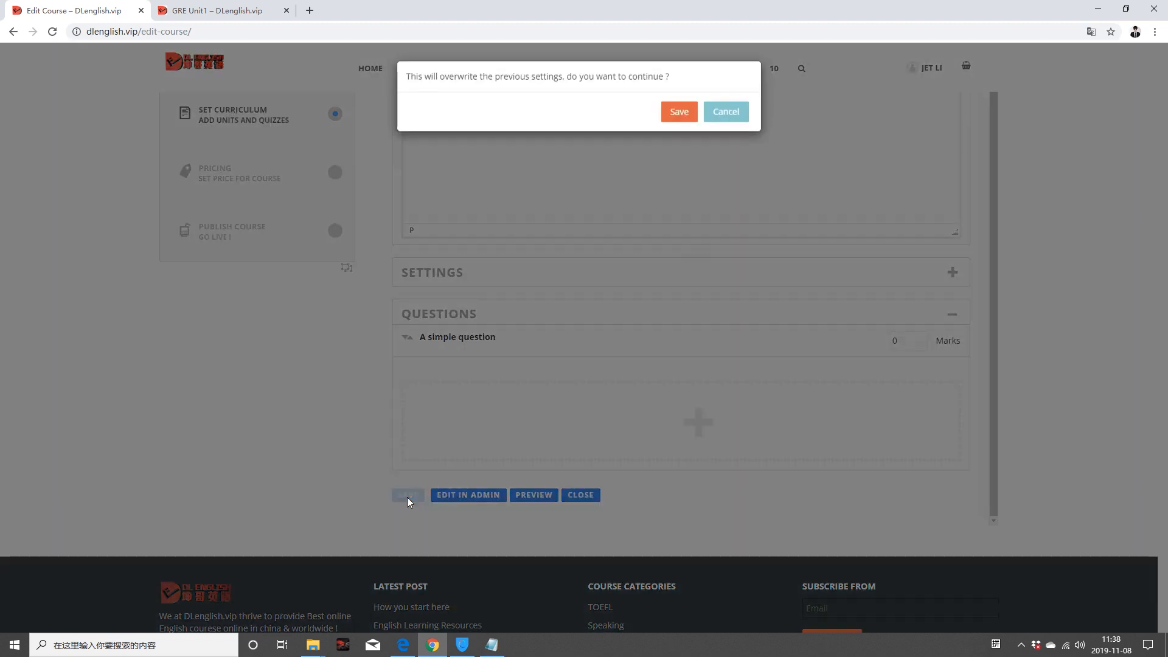
click(677, 108)
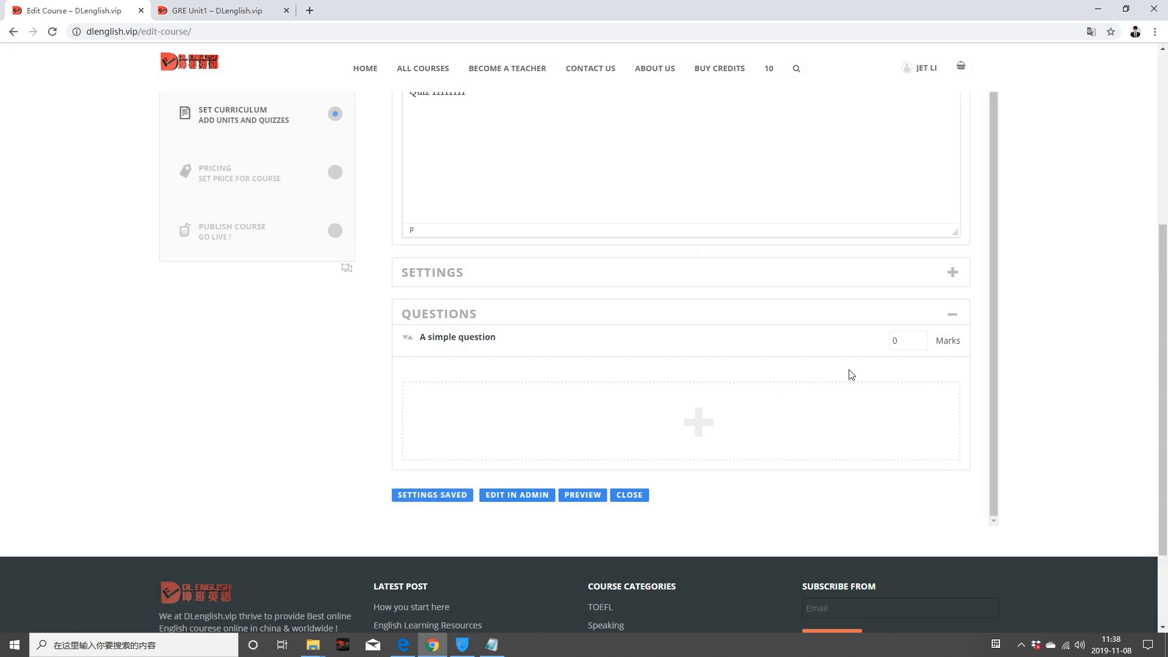
Step: Open 'A simple question' and set its statement to 'Are you confident to study GRE Courses?'
mouse_move(514, 336)
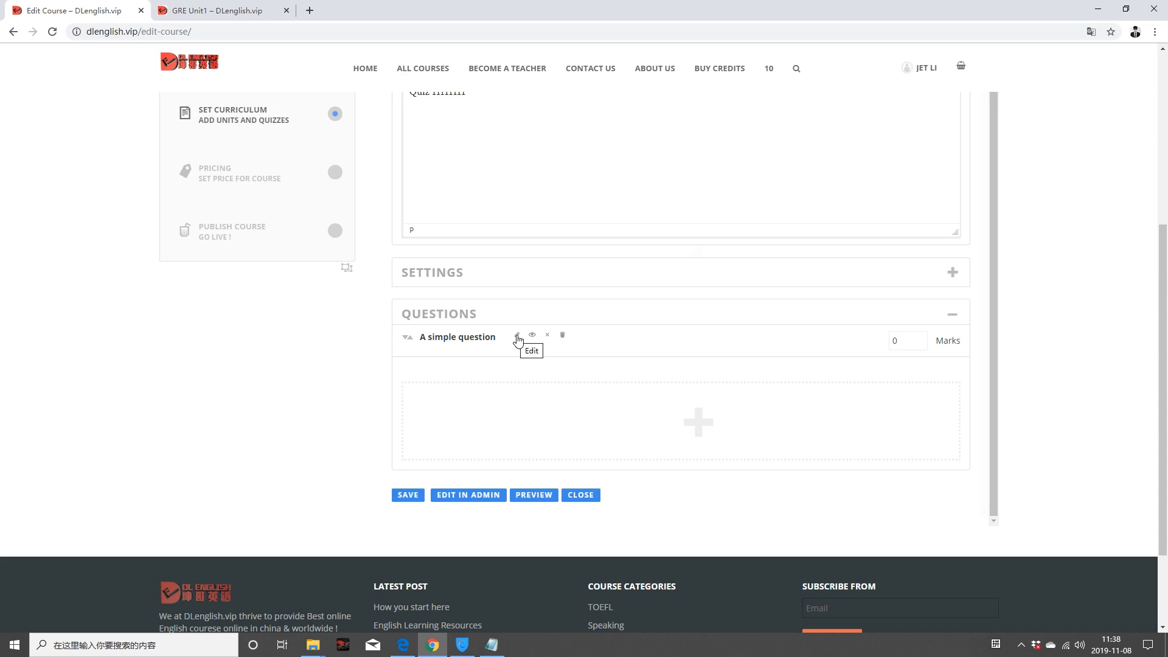
click(517, 338)
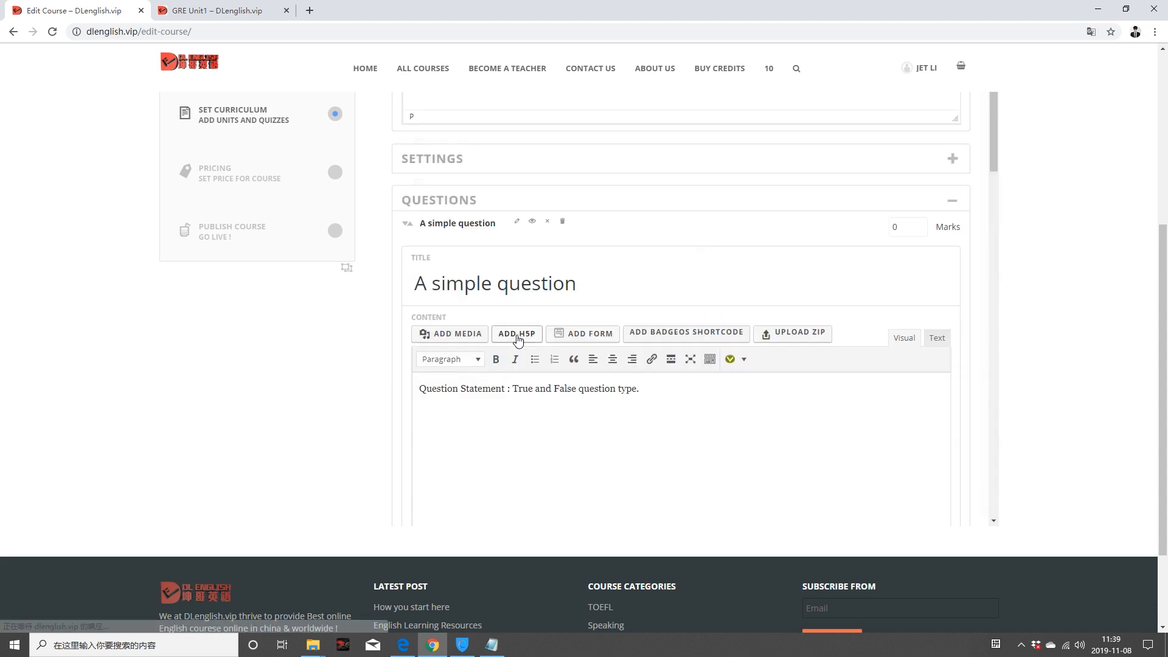
scroll(656, 418, down, 8)
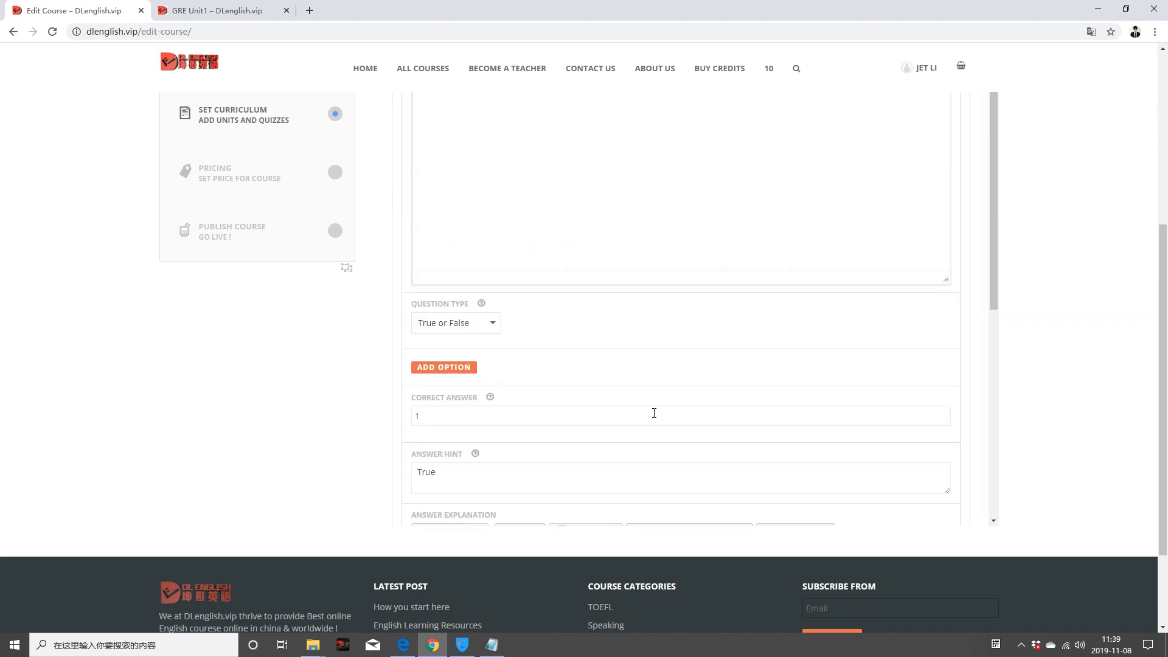
scroll(623, 354, up, 10)
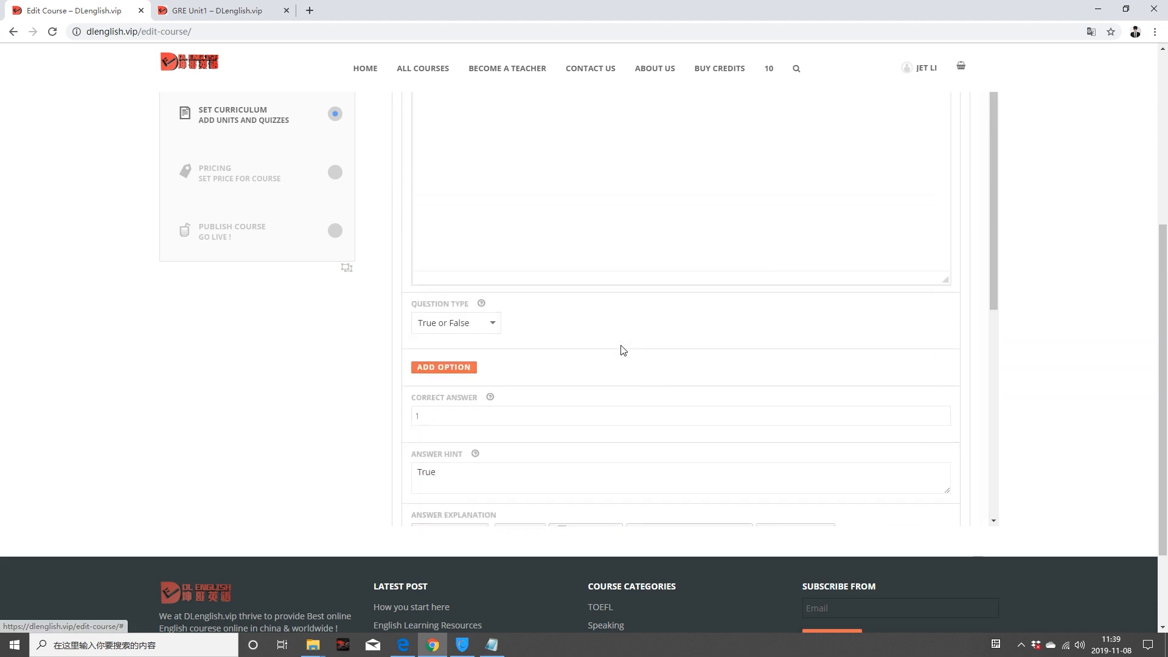
drag(514, 266, 641, 266)
text(Are you confident to study GRE Courses?)
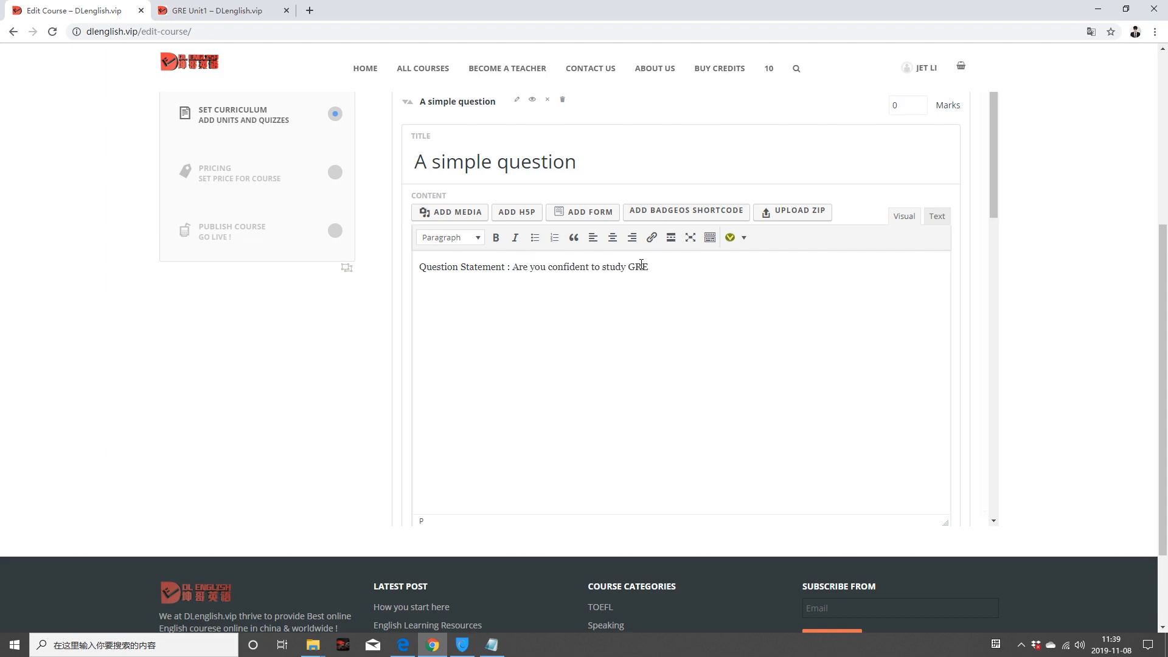
Step: Set the question's correct answer to 1
scroll(618, 352, down, 8)
scroll(572, 335, up, 2)
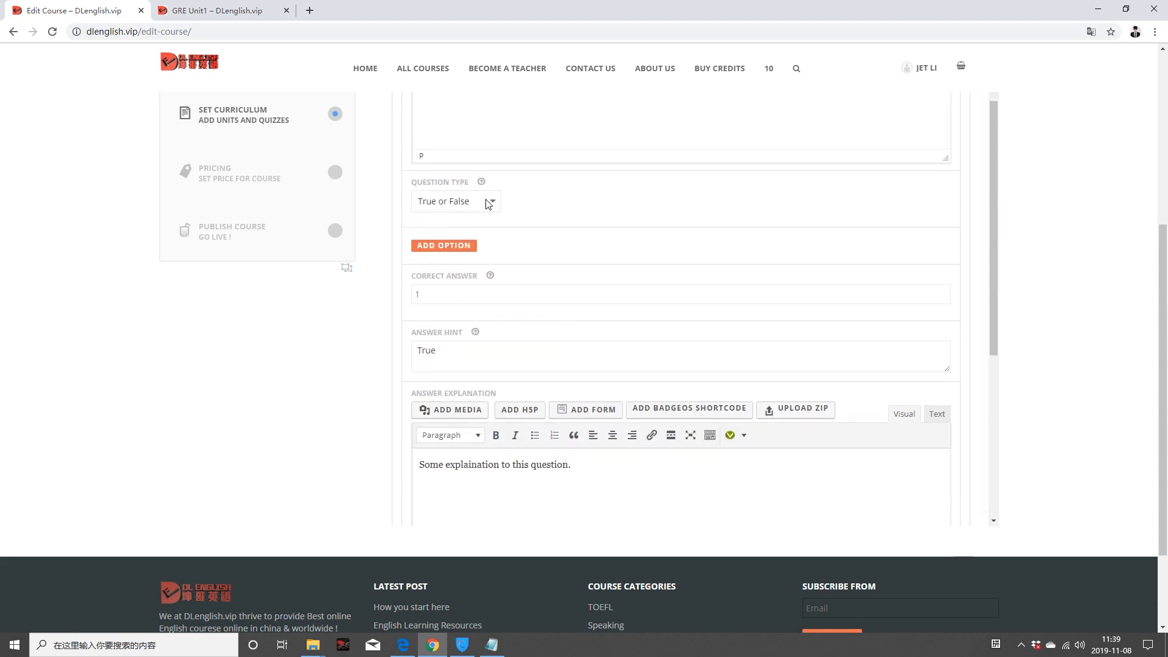
scroll(590, 145, up, 4)
scroll(590, 145, down, 4)
click(682, 292)
text(True)
key(space)
key(BackSpace)
key(BackSpace)
key(BackSpace)
key(BackSpace)
text(1)
Step: Replace the explanation with 'This is important, because it really relates to your final achievement of GRE.'
scroll(486, 320, down, 5)
scroll(487, 323, up, 3)
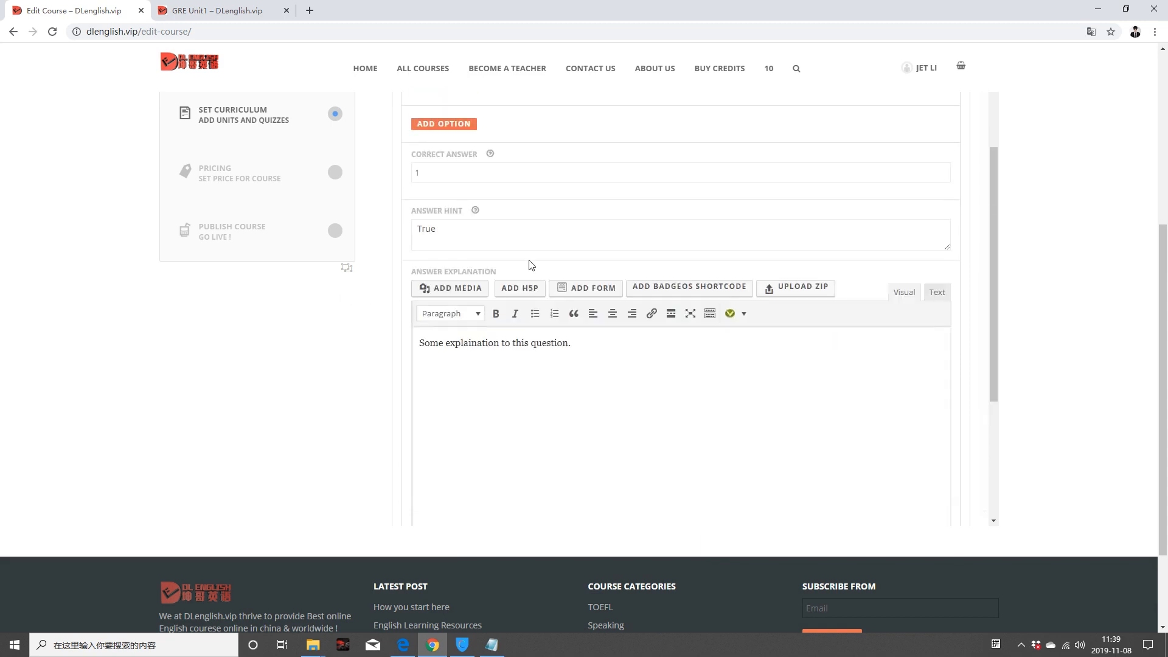
drag(573, 343, 390, 332)
text(T)
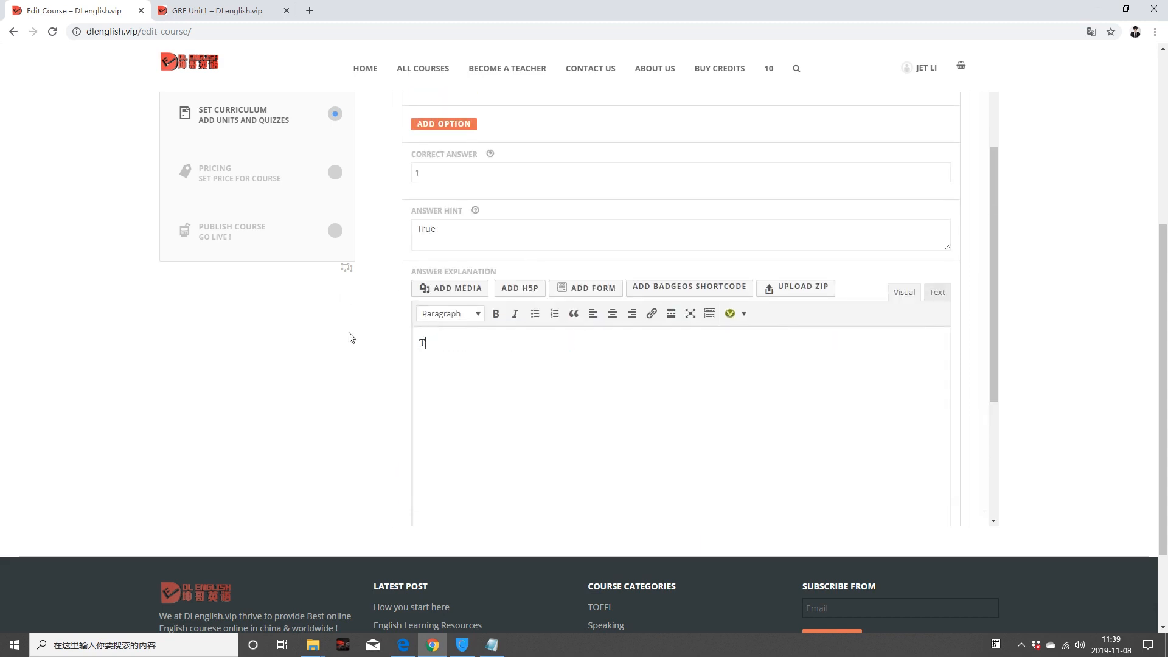
text(his is impor)
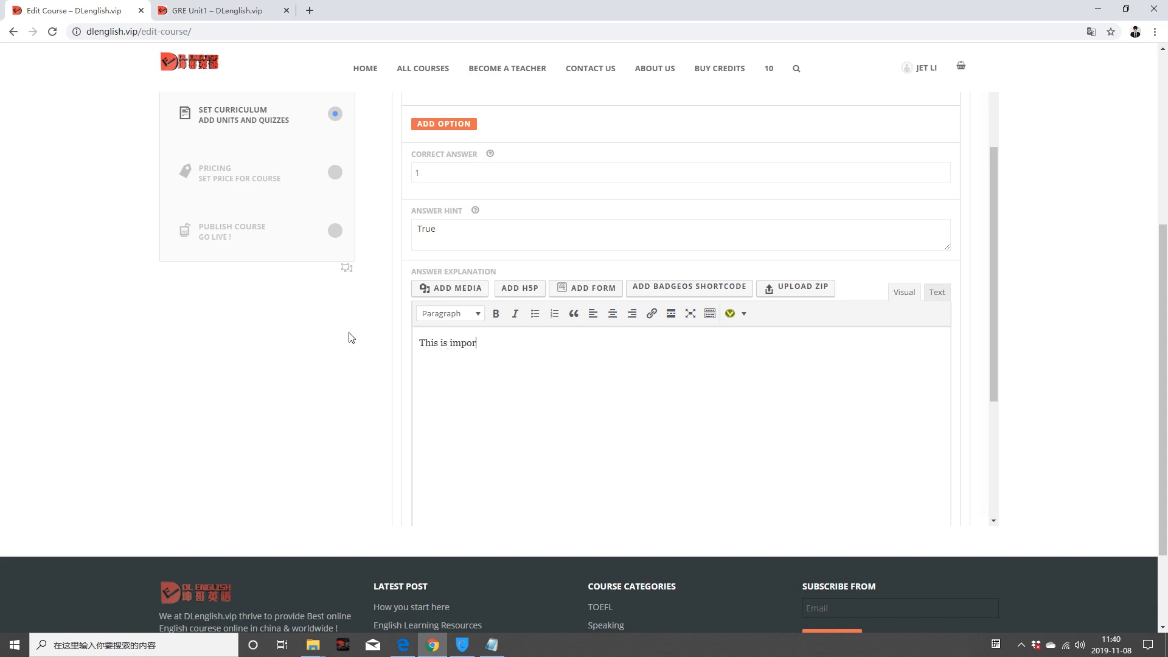
text(tant, because it really relates to your final achievement of GRE.)
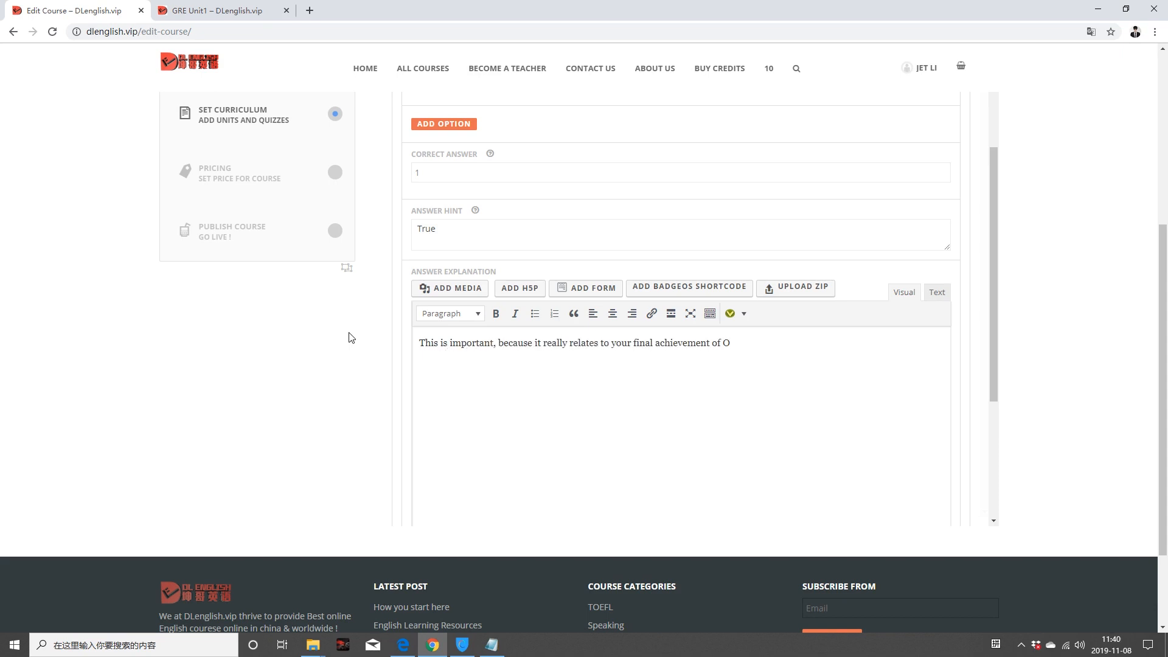
Step: Save the edited question, confirm the overwrite, and close the unit editor
scroll(456, 347, down, 5)
click(414, 341)
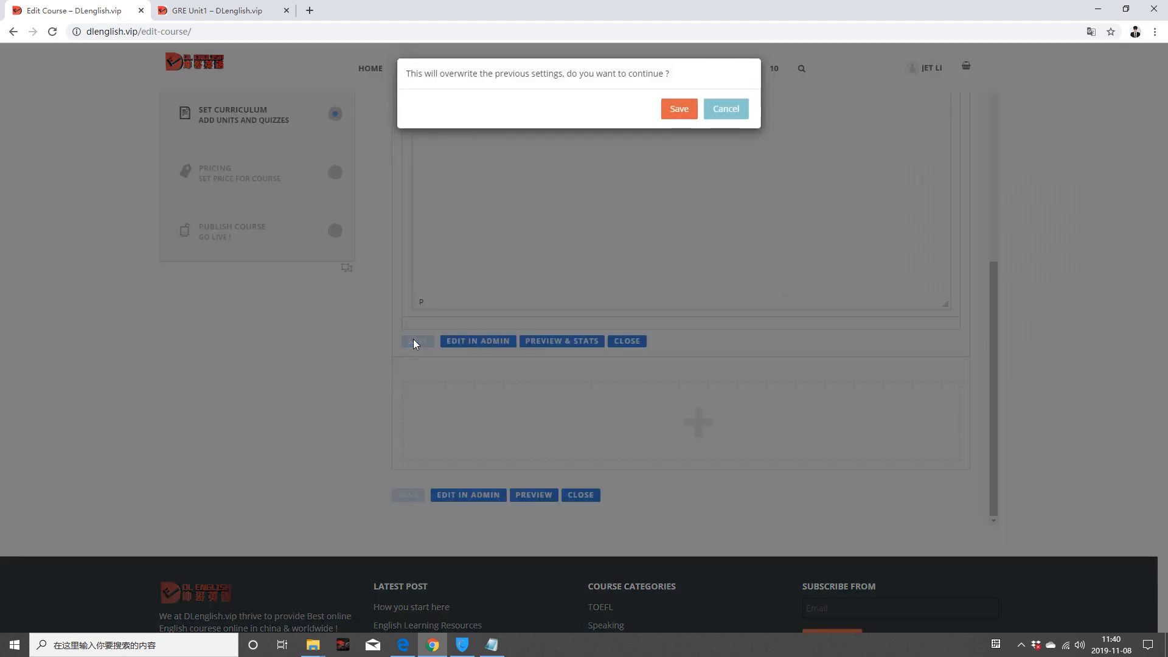
click(676, 108)
mouse_move(573, 405)
scroll(573, 404, down, 2)
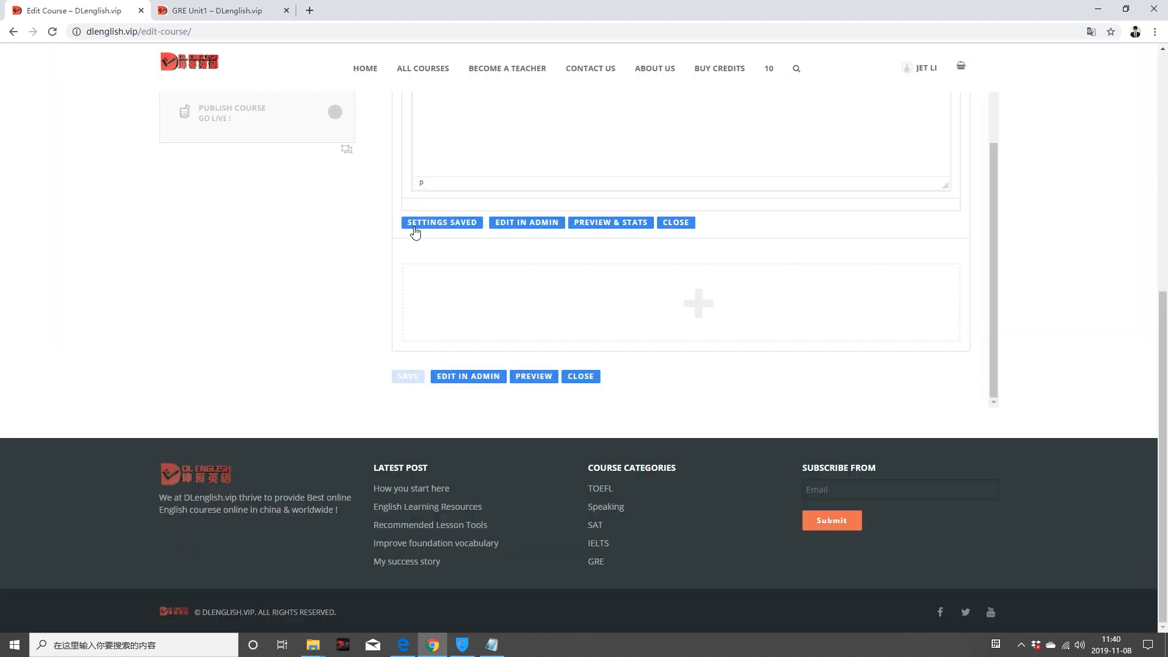
click(584, 377)
Step: Place Quiz 1 between GRE Unit1 and GRE Unit 2 in the curriculum
scroll(589, 381, up, 5)
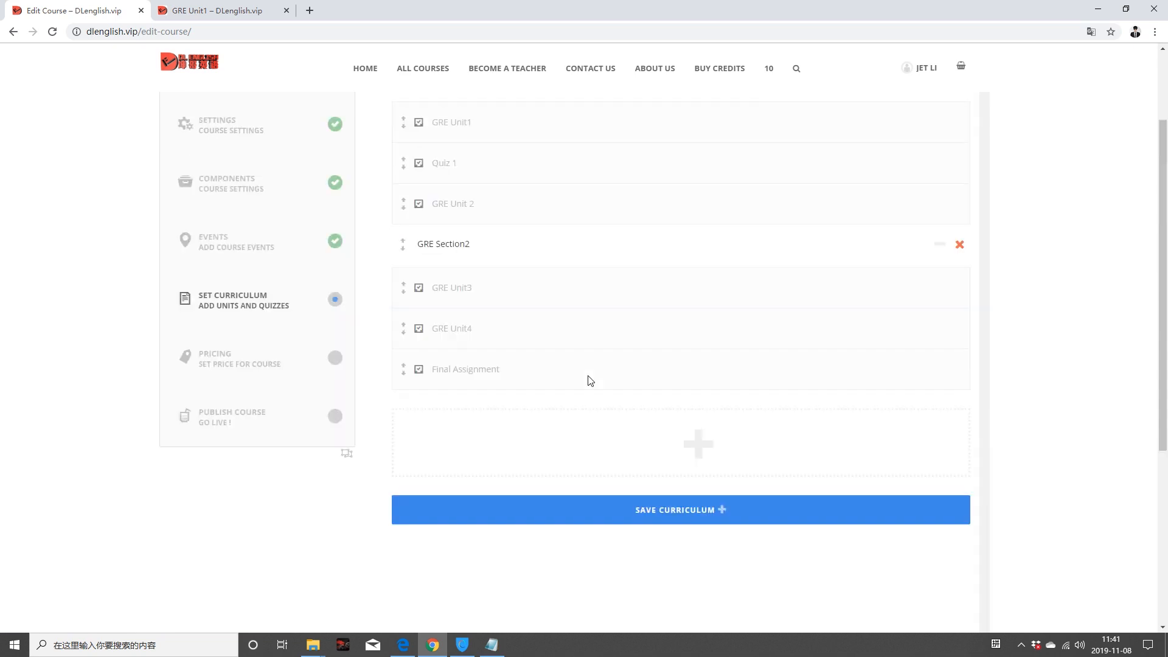
scroll(589, 382, up, 2)
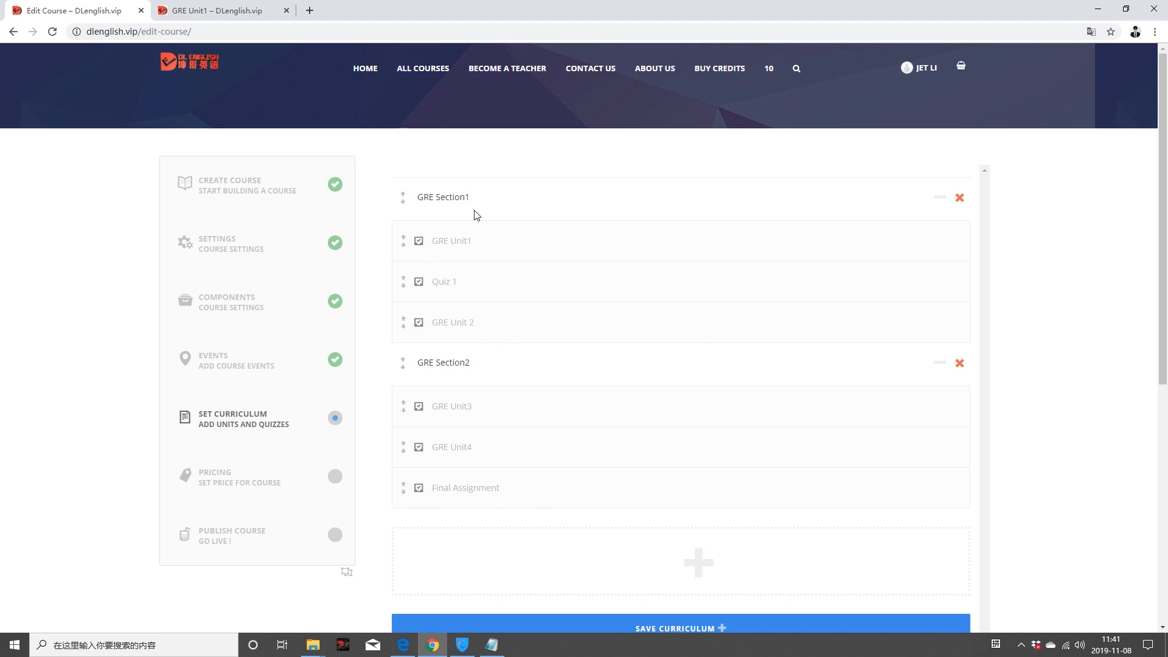
drag(433, 293, 452, 494)
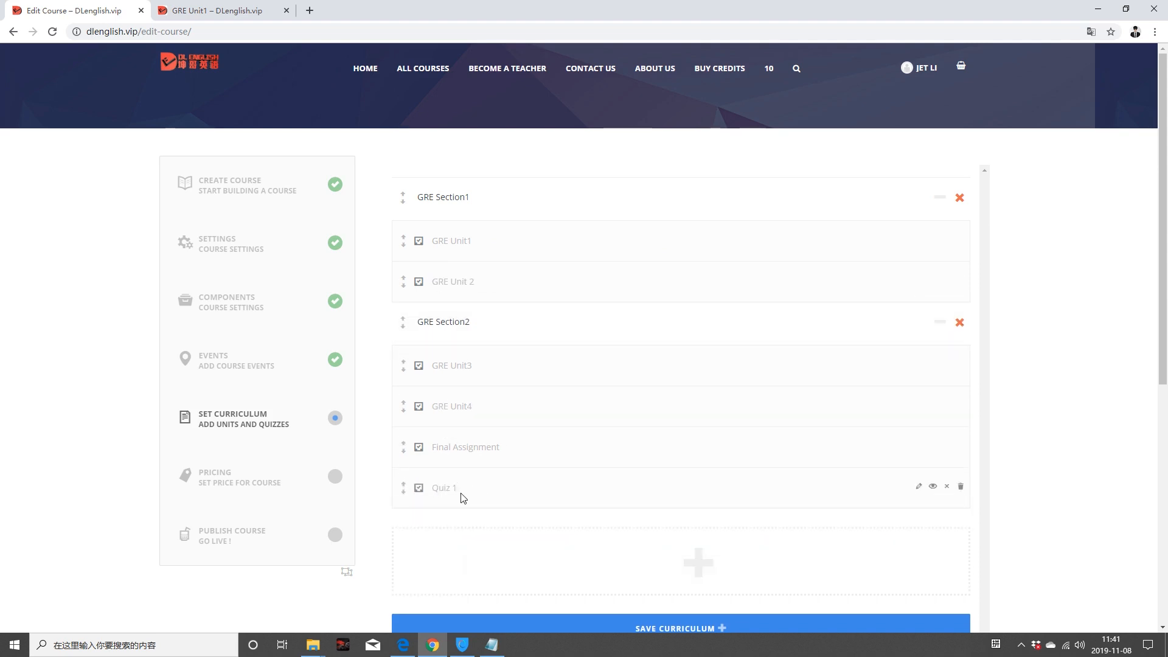
drag(441, 487, 470, 270)
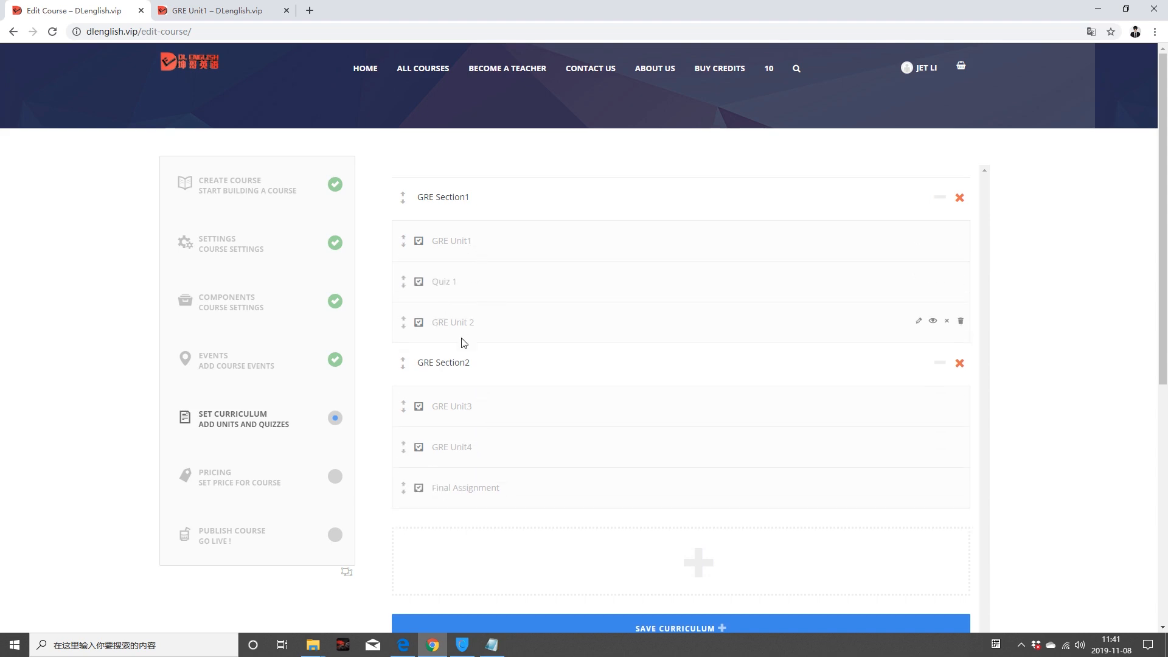
Step: Save the course curriculum and confirm overwriting the previous course settings
scroll(471, 380, down, 4)
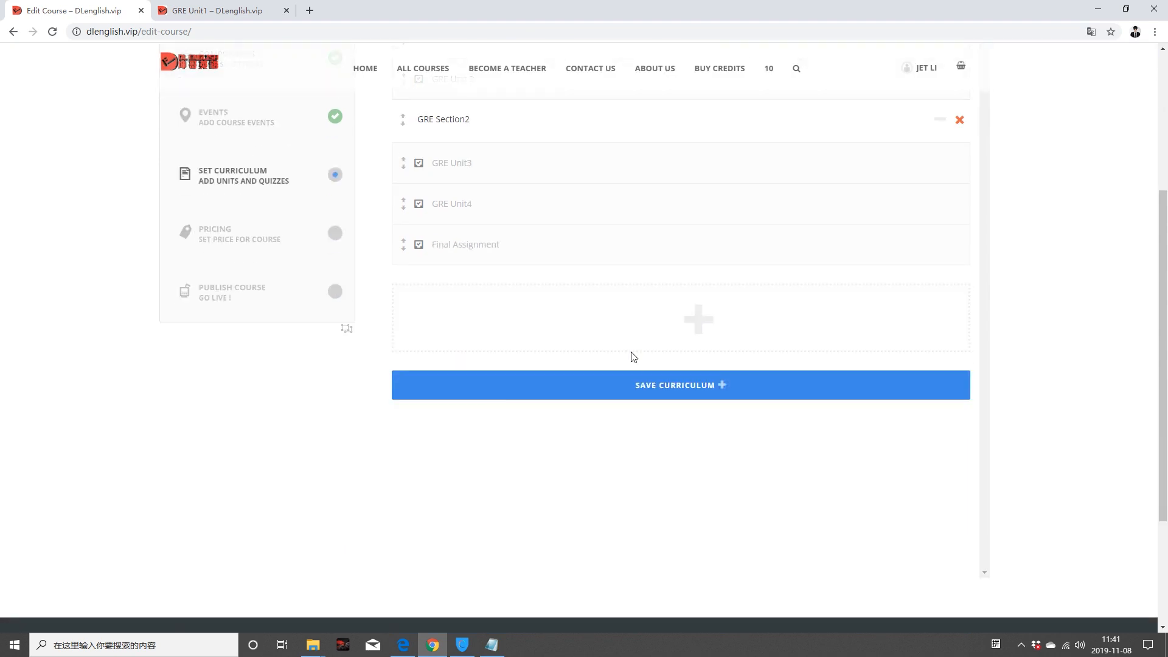
mouse_move(617, 336)
scroll(499, 294, up, 4)
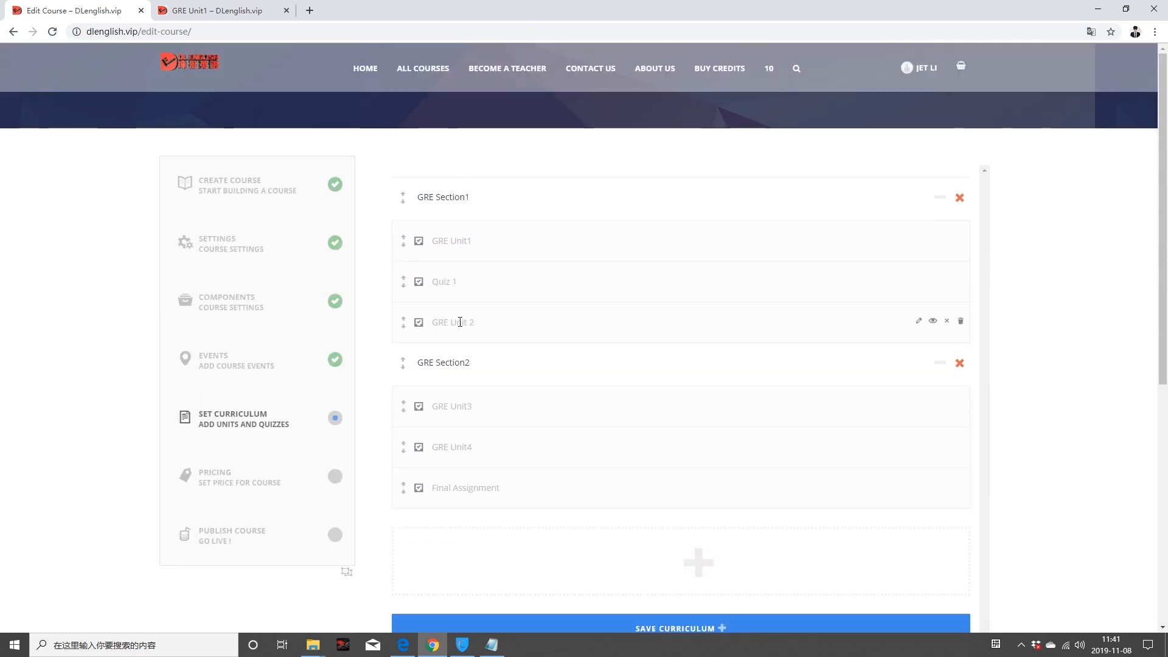
scroll(464, 466, down, 4)
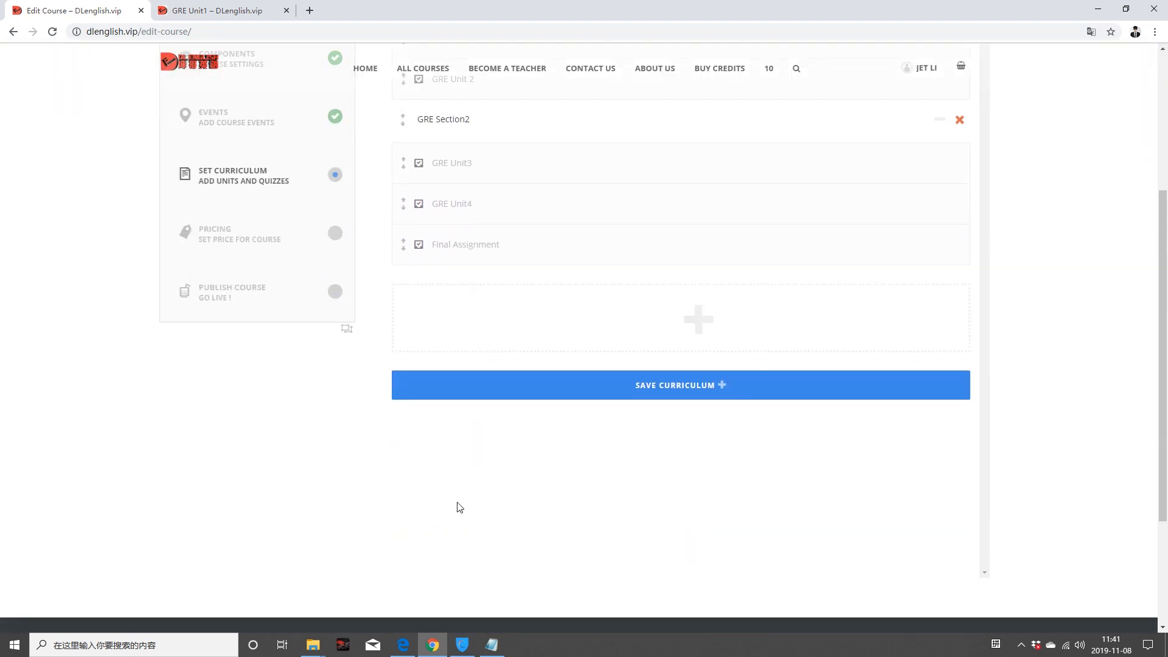
click(670, 383)
click(669, 386)
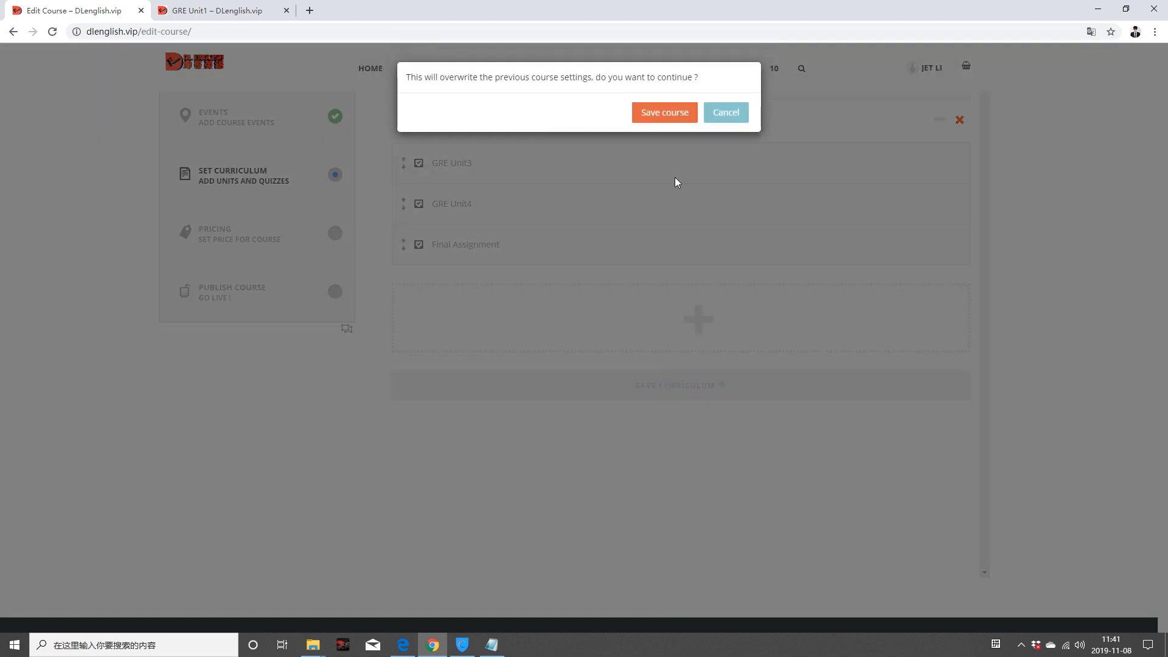
click(673, 120)
Step: Keep Free Course and First Section Free switched off on the Pricing step
scroll(361, 412, up, 1)
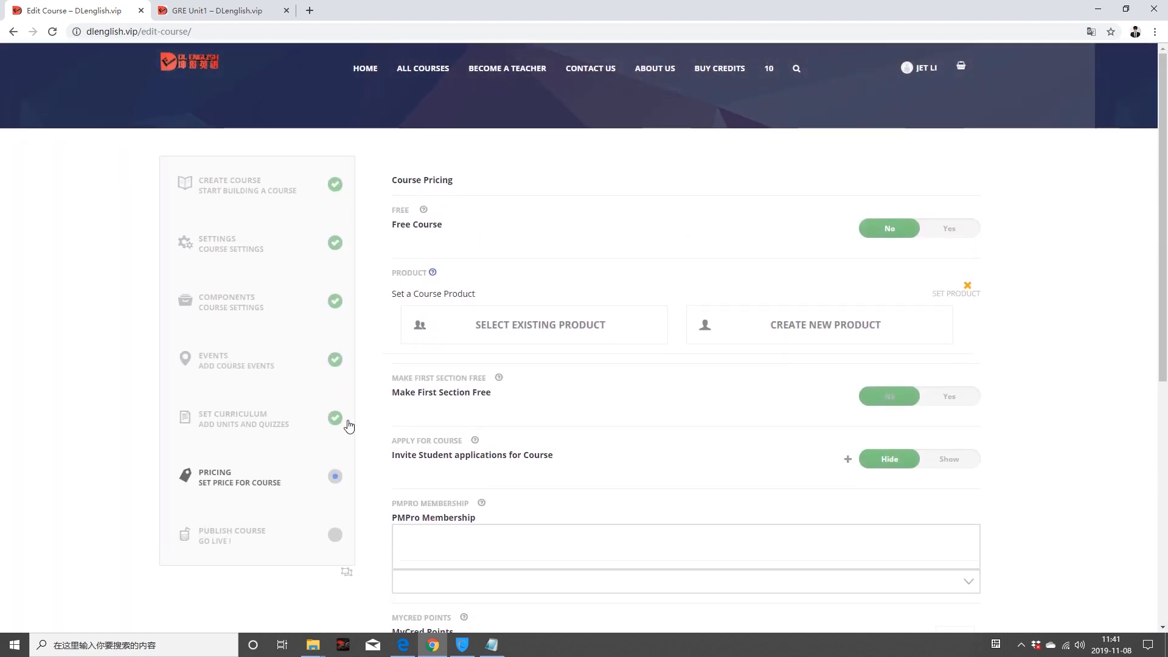
click(963, 236)
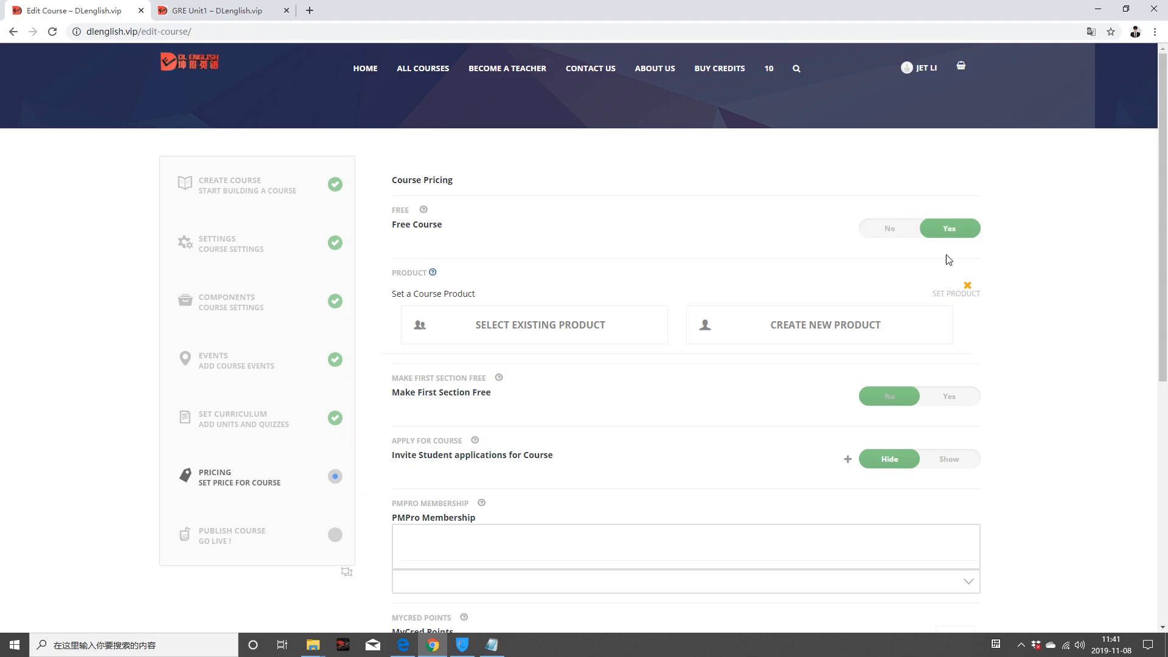
click(899, 227)
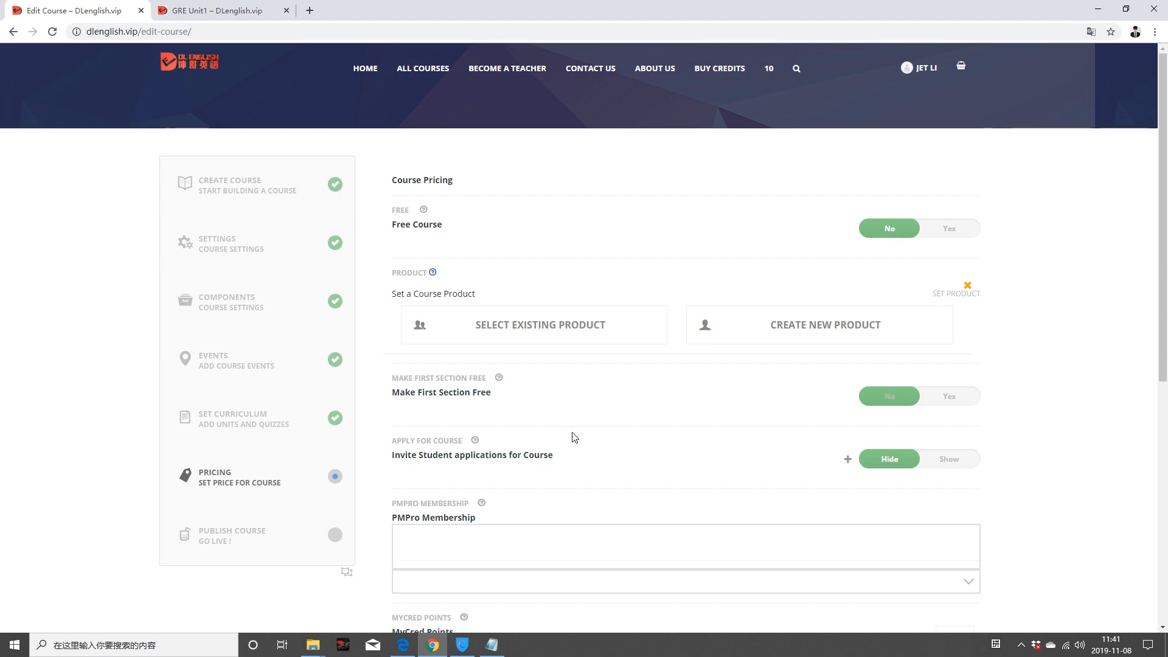
scroll(539, 434, down, 3)
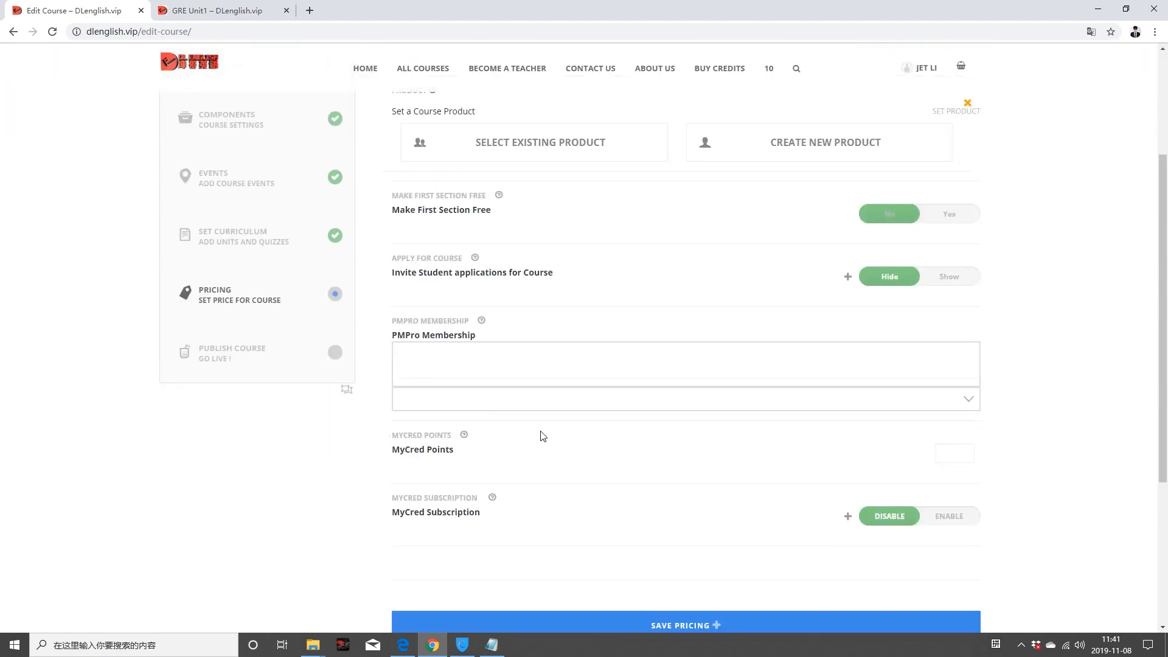
scroll(542, 436, down, 3)
scroll(542, 430, up, 4)
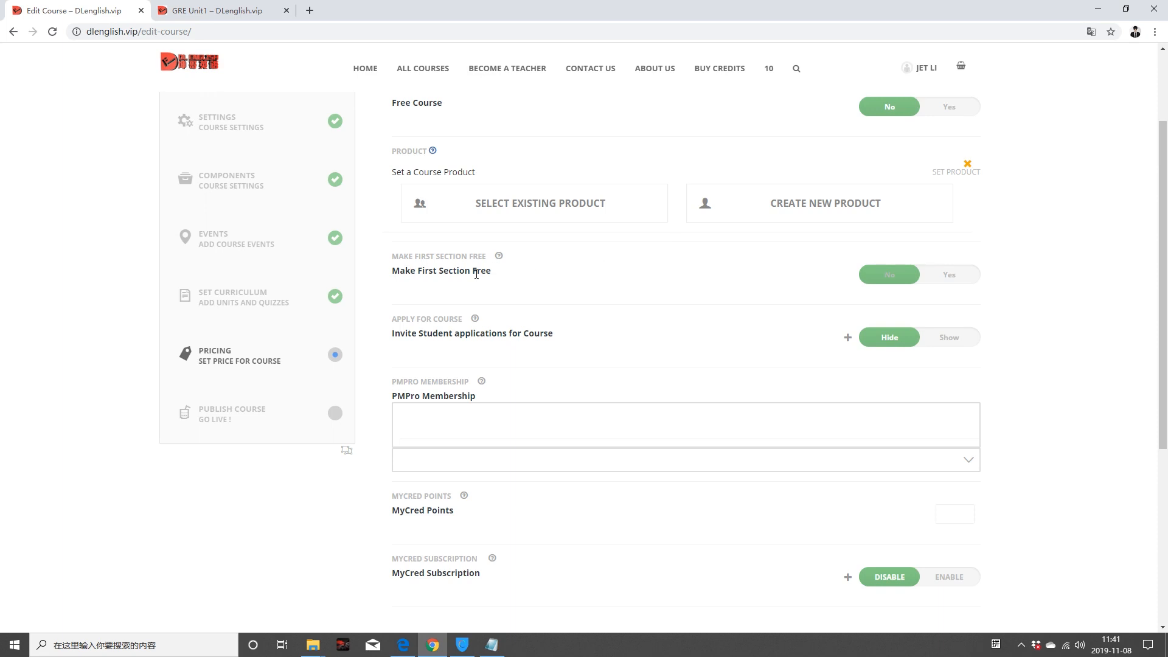
click(950, 275)
click(896, 286)
Step: Leave Apply For Course switched off
click(955, 344)
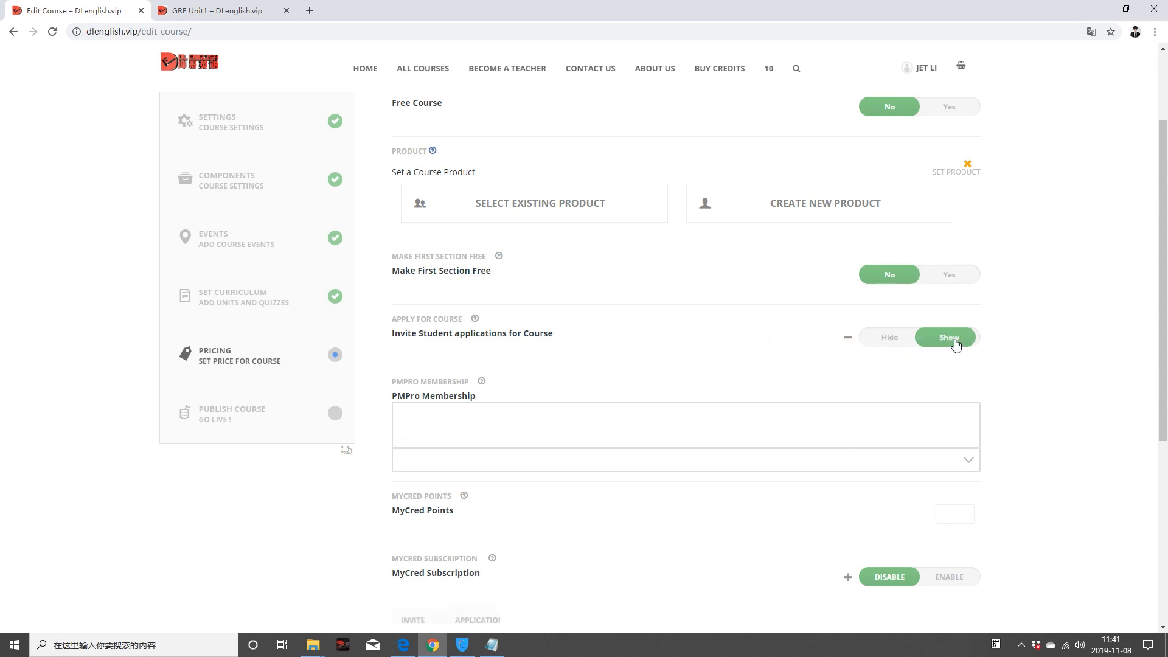
mouse_move(476, 322)
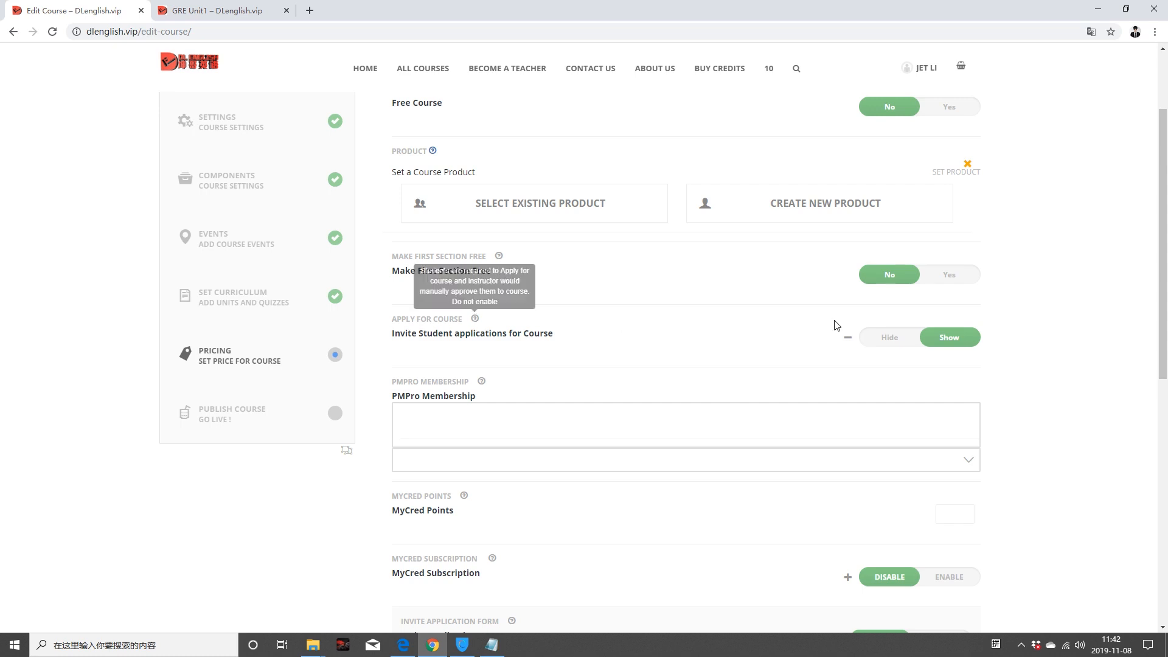
click(874, 340)
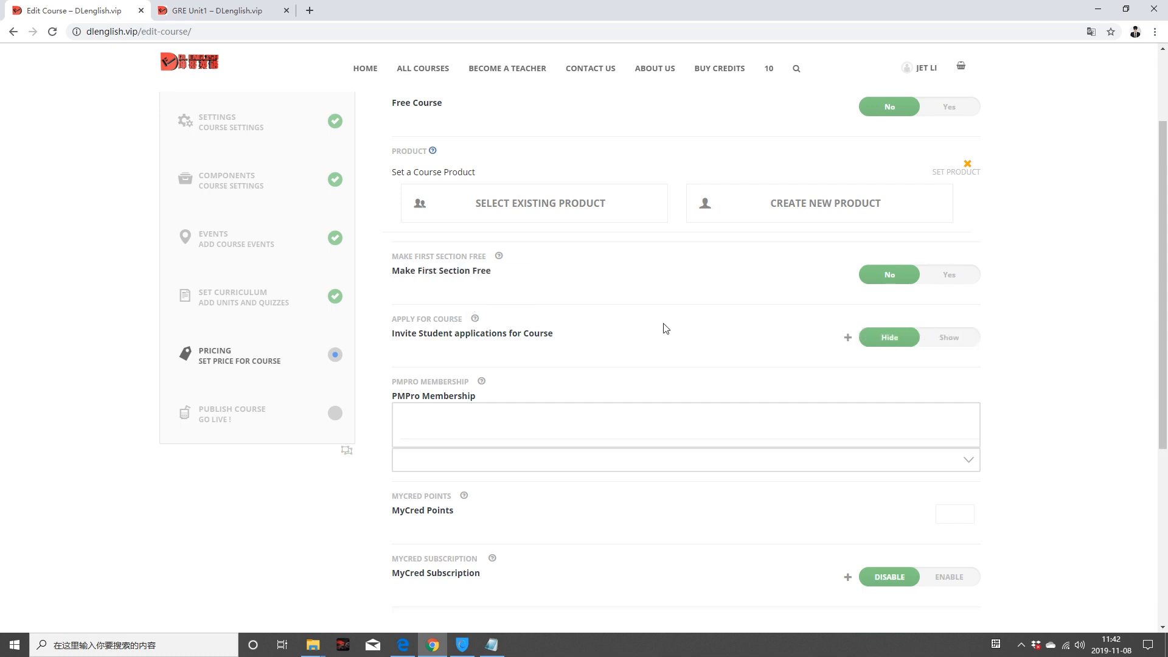
click(948, 342)
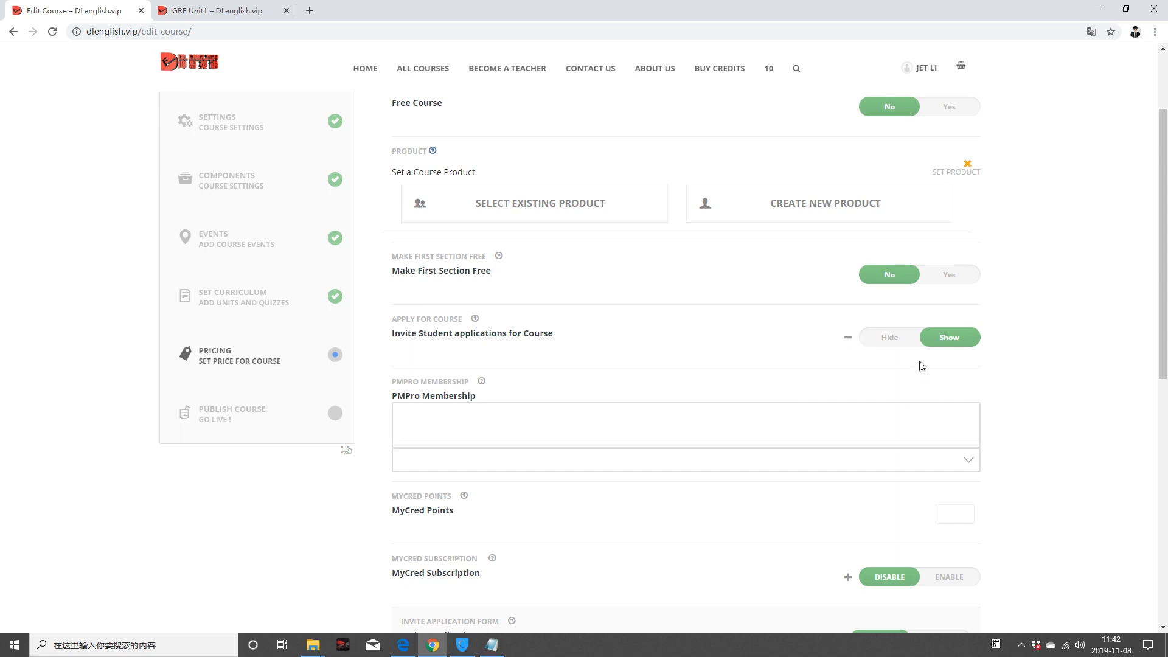
click(896, 344)
scroll(644, 383, down, 2)
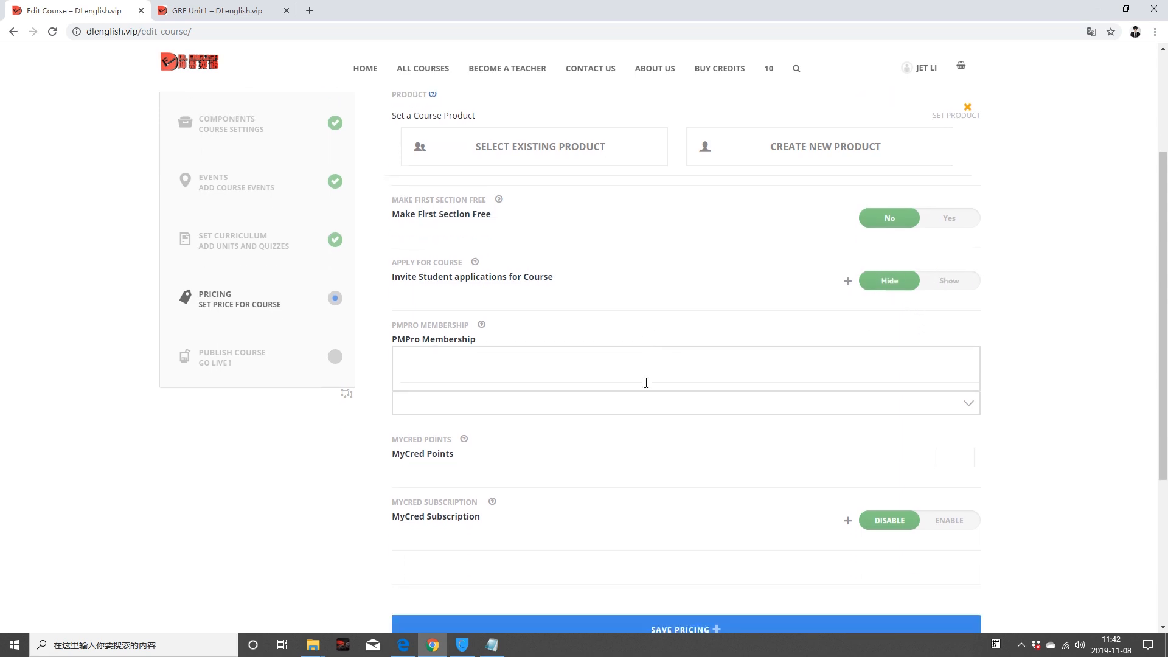
Step: Check the PMPro membership level list, find it empty, and close it
mouse_move(481, 261)
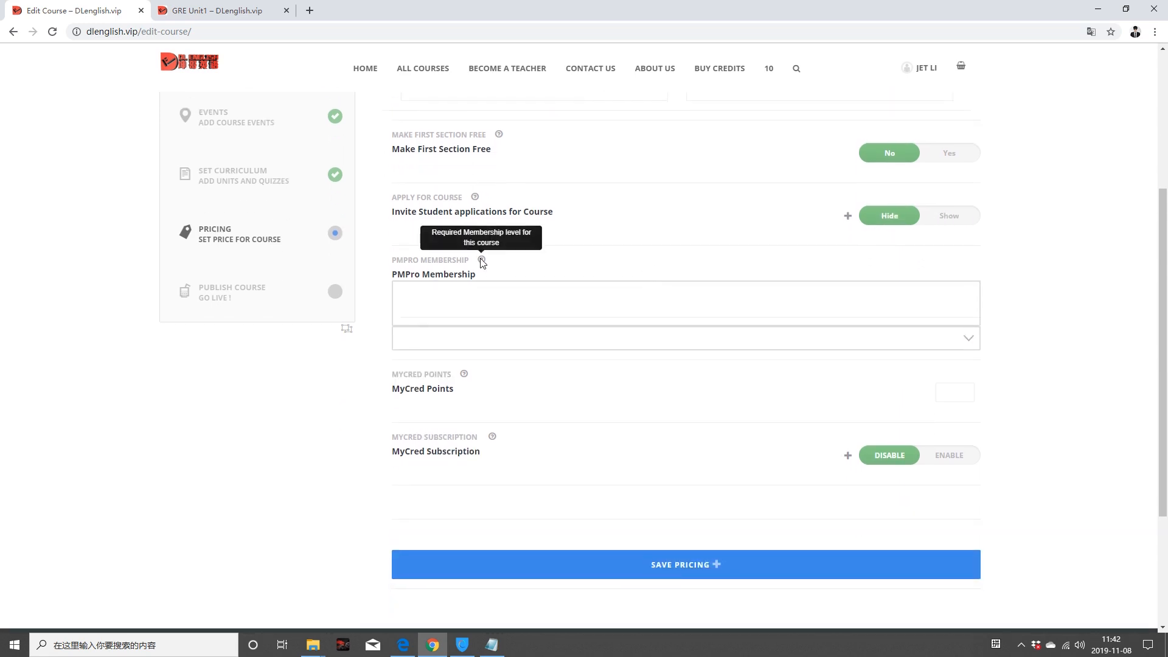
click(968, 338)
click(1027, 331)
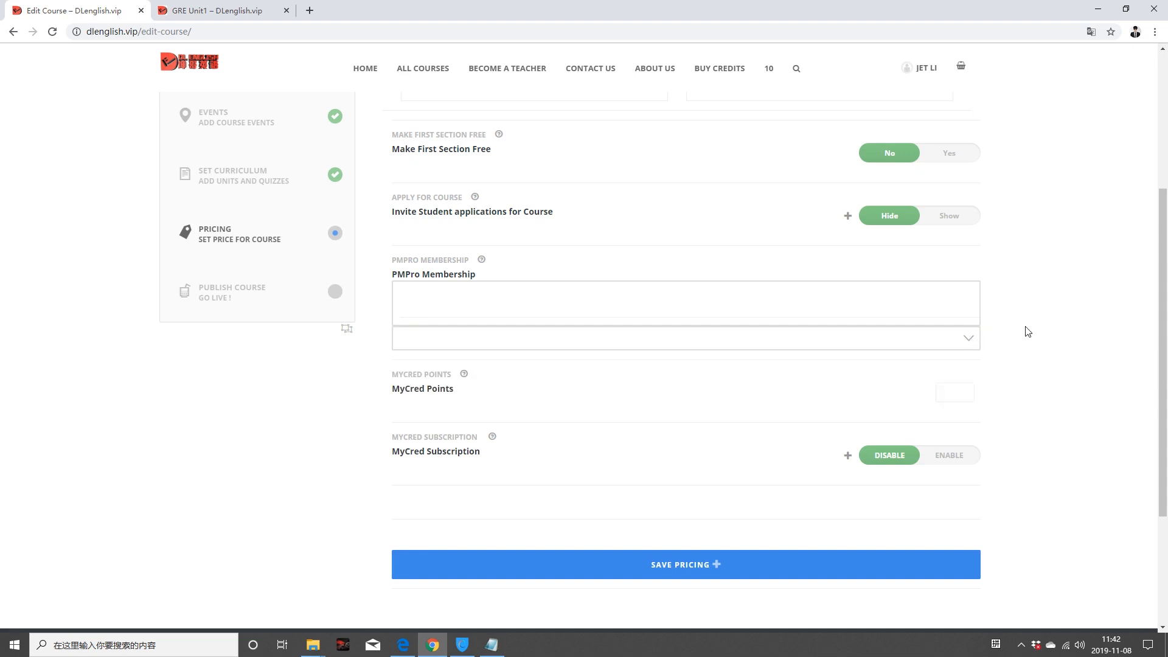
click(452, 280)
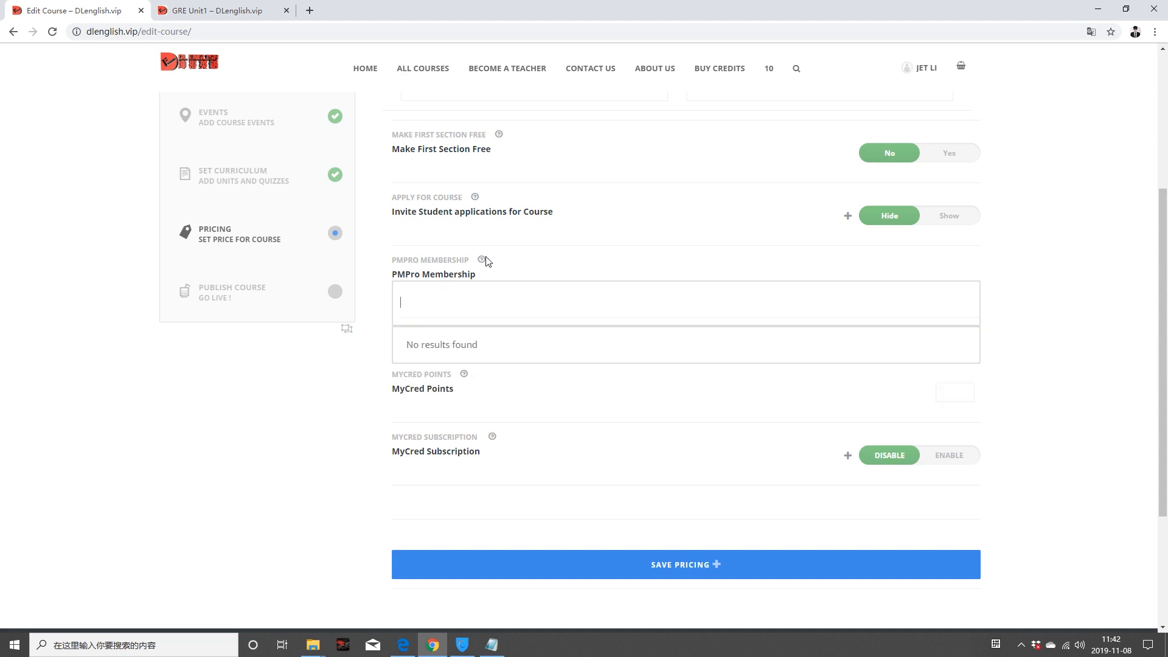
mouse_move(483, 262)
click(331, 423)
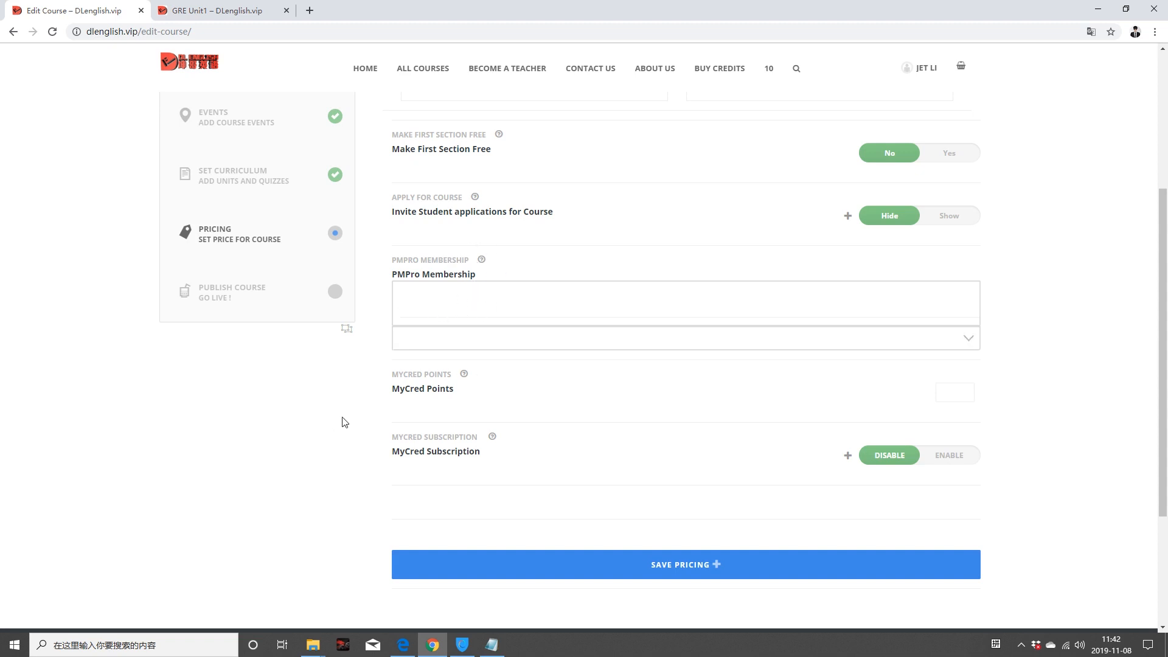
scroll(534, 436, up, 4)
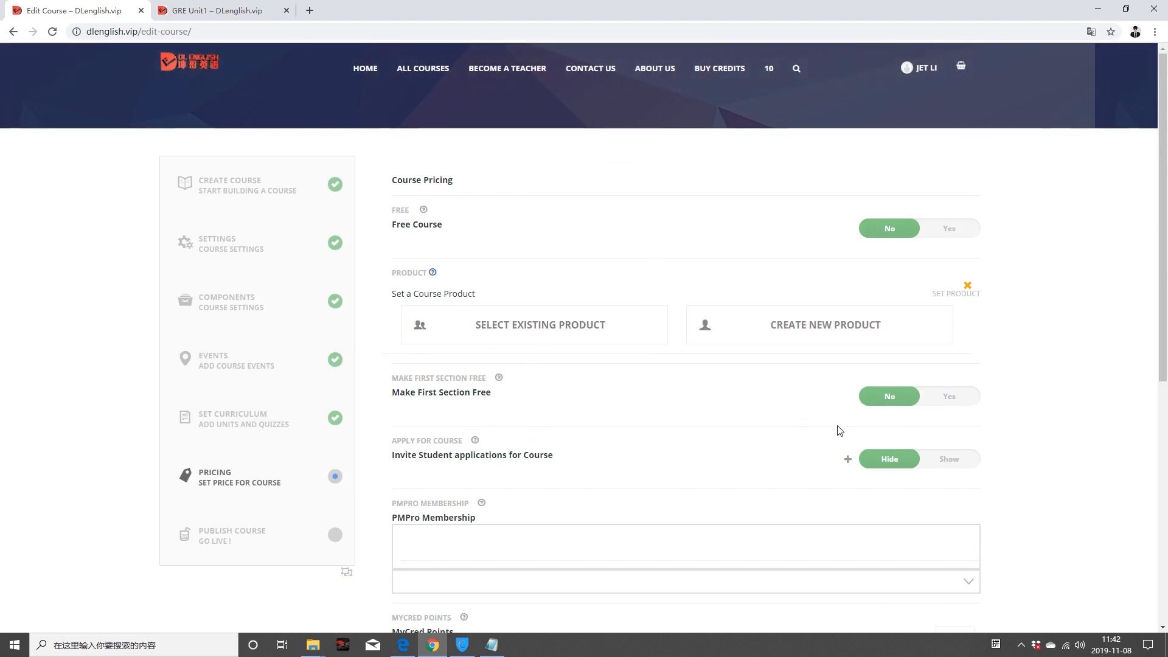
scroll(754, 426, down, 3)
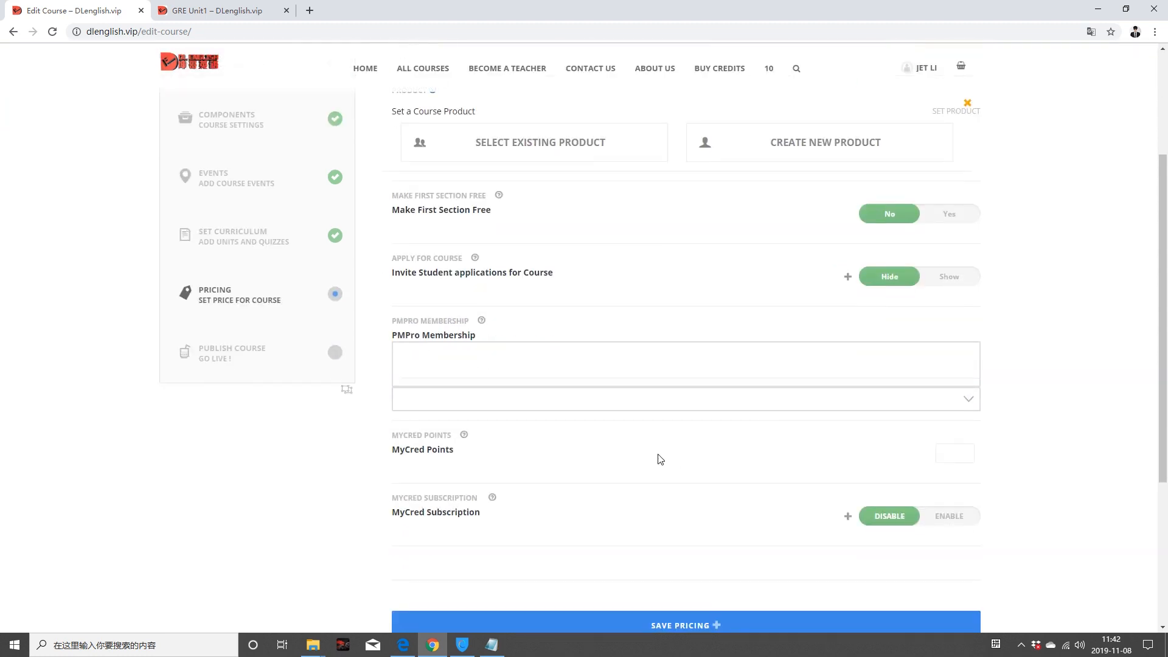
scroll(660, 460, up, 3)
Step: Create a new product and start replacing its default title 'Edit Course' with a new one
click(768, 329)
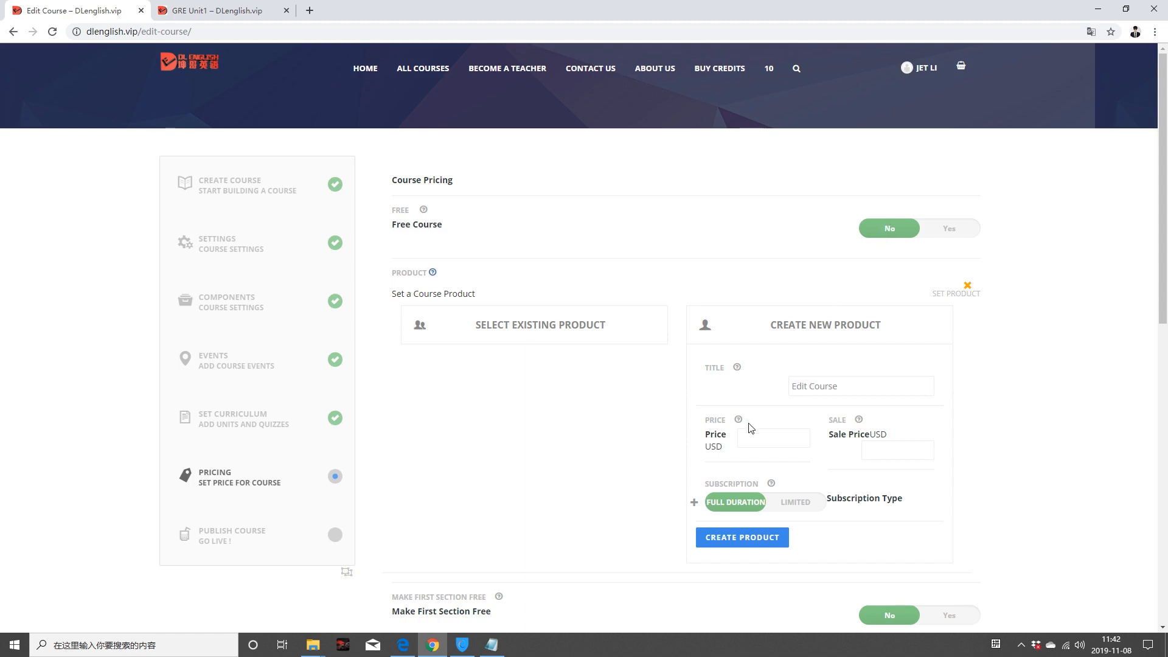
click(809, 385)
drag(877, 386, 780, 390)
text(This is the GRE Tes)
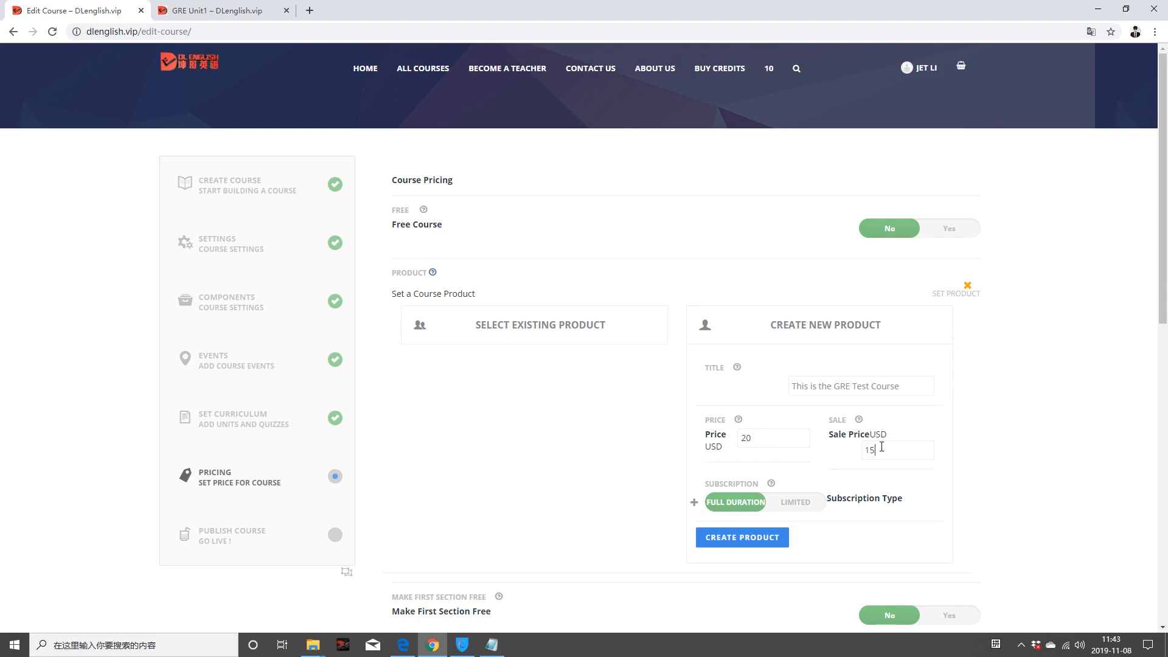
Step: Create the 'This is the GRE Test Course' product at $20 with a $15 sale price and full-duration access
mouse_move(739, 421)
scroll(636, 458, down, 3)
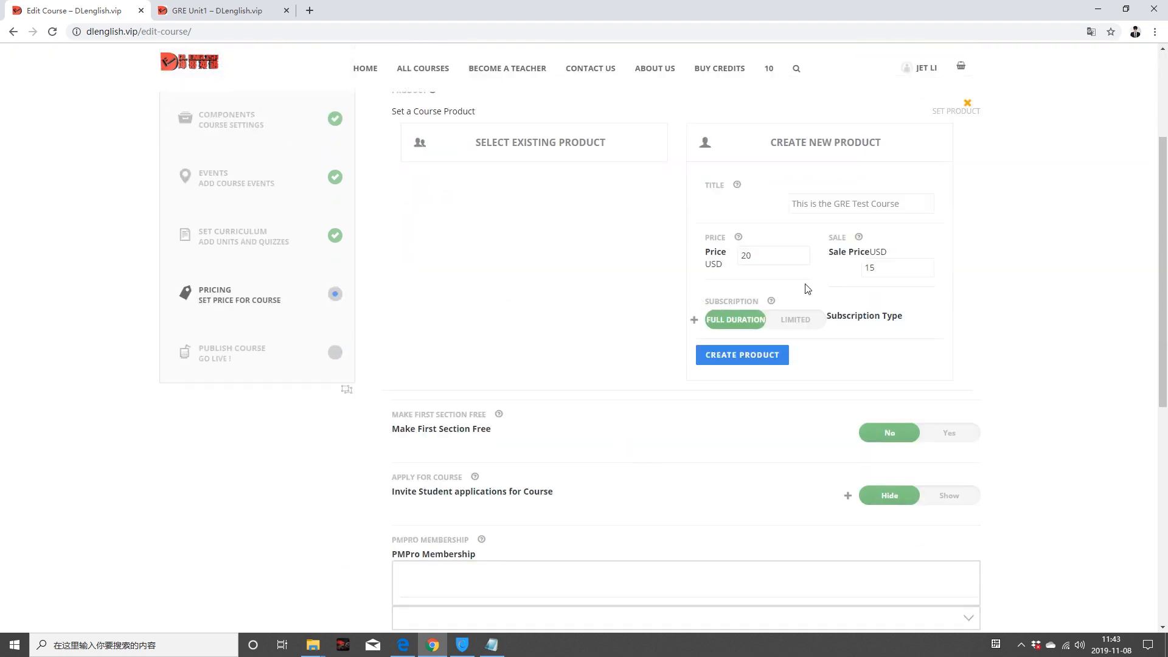
mouse_move(771, 301)
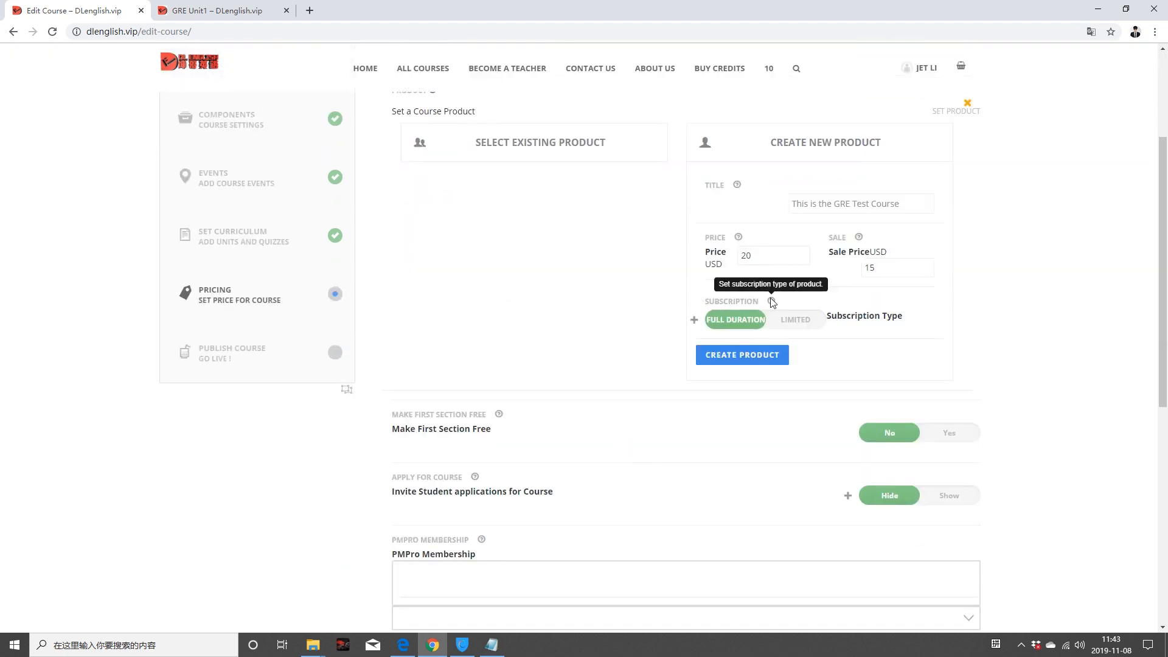
click(792, 321)
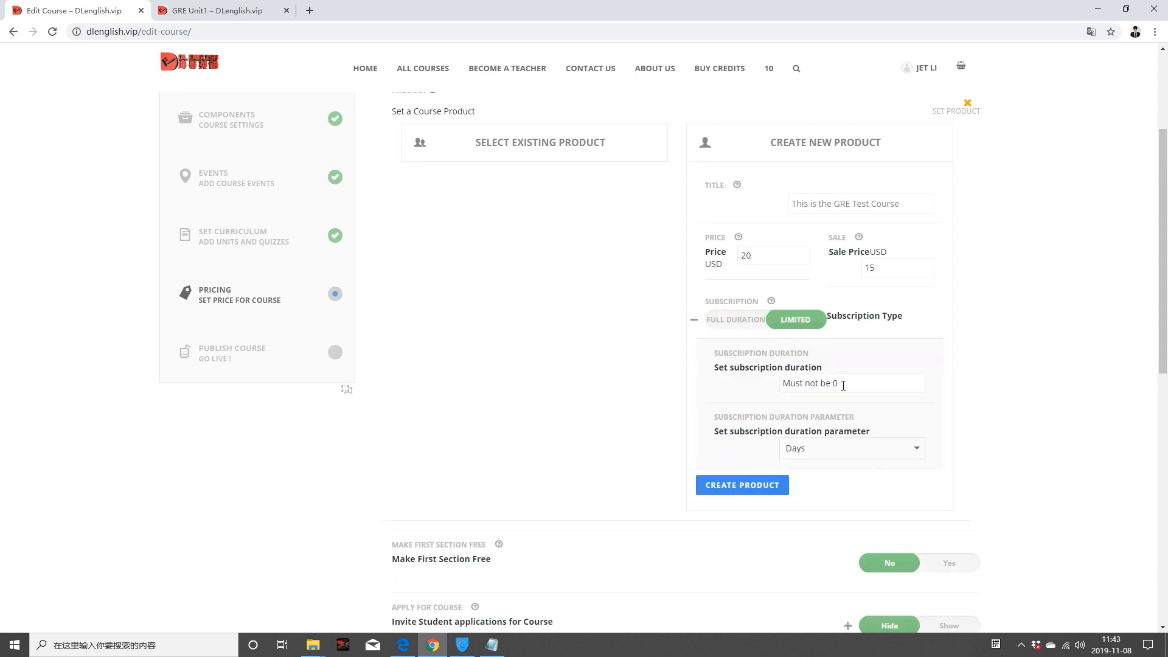
click(747, 325)
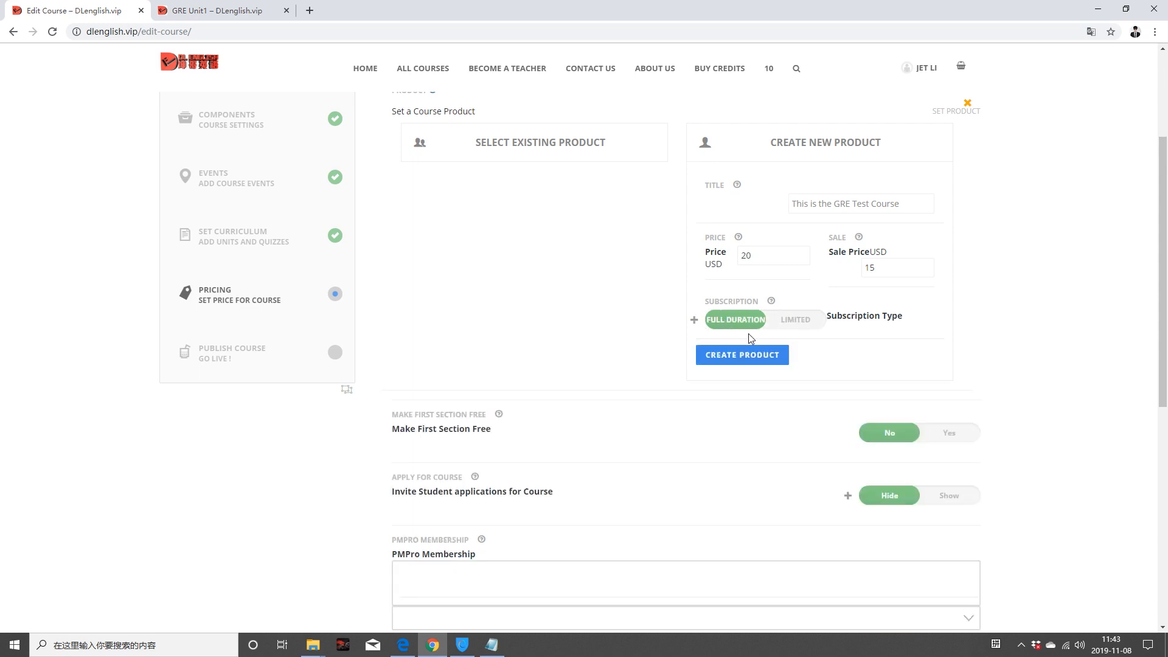
click(743, 356)
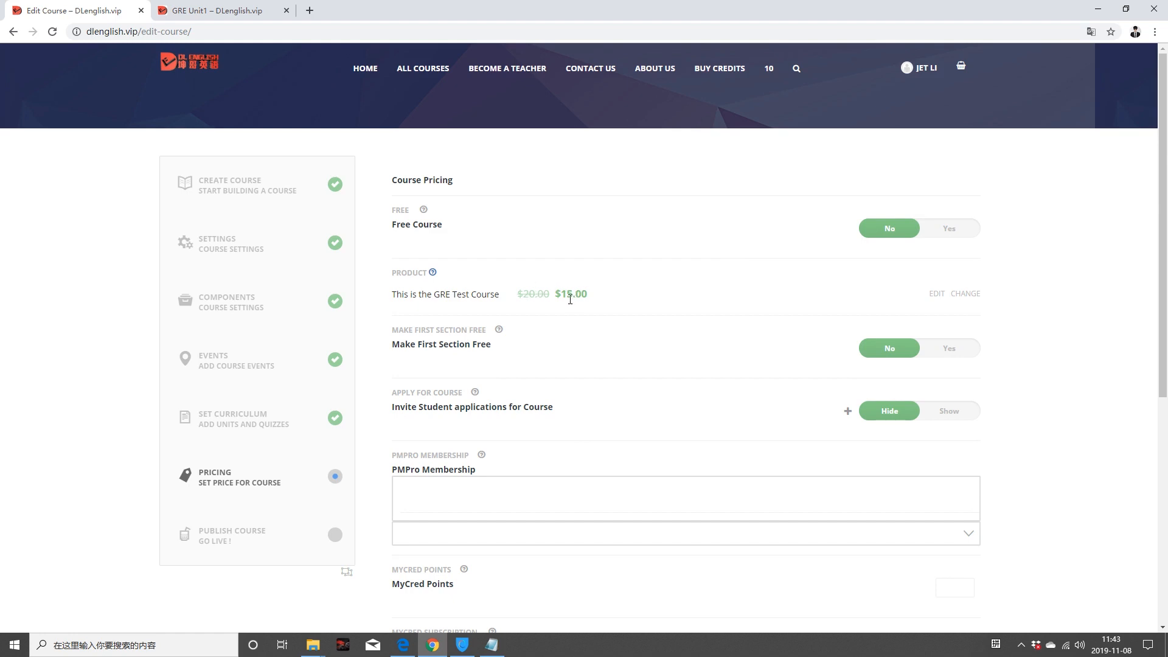
Step: Enter 20 as the course's required MyCred points
scroll(573, 300, down, 5)
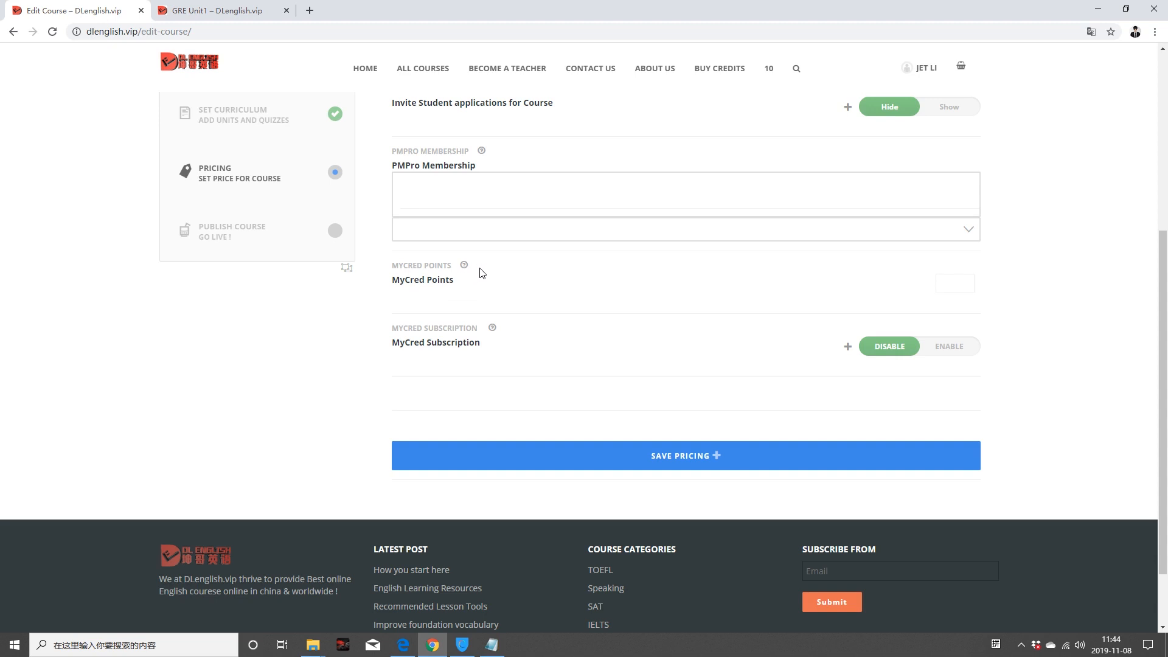
mouse_move(464, 267)
scroll(460, 304, up, 5)
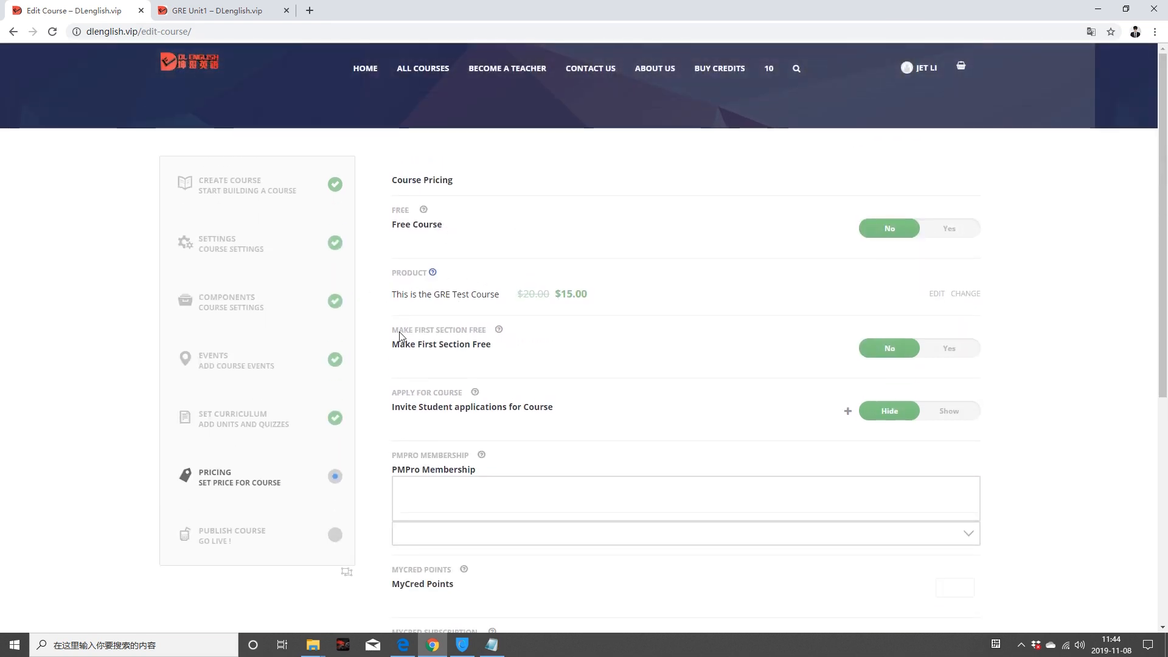
scroll(401, 335, down, 4)
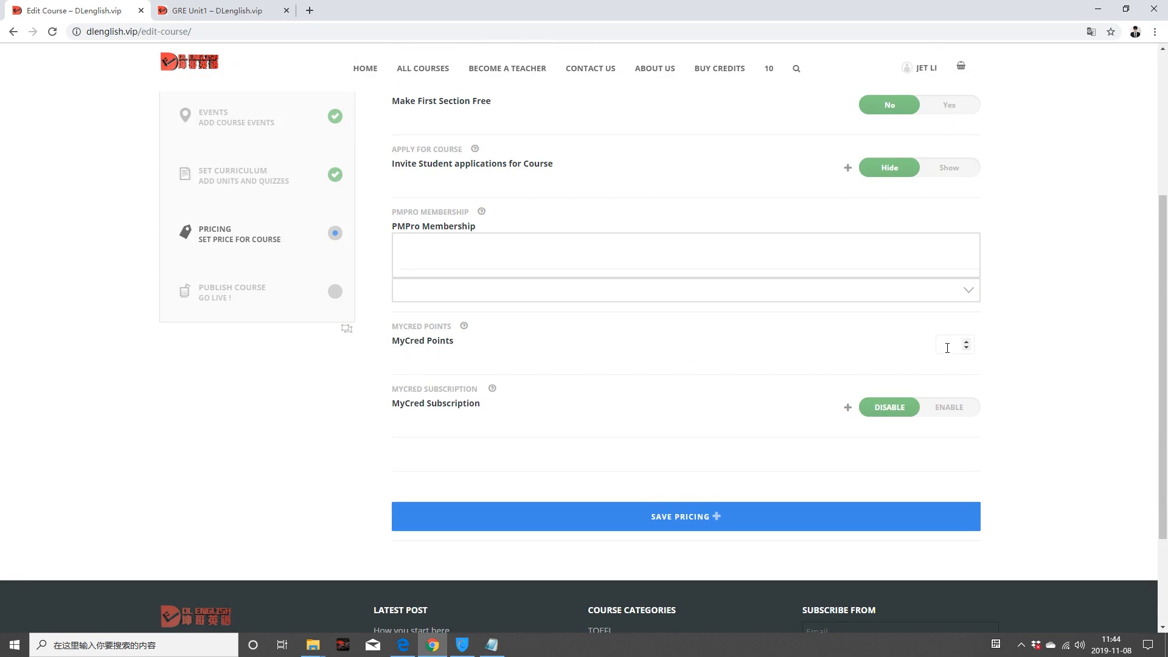
click(966, 343)
double_click(966, 343)
key(ctrl+a)
text(20)
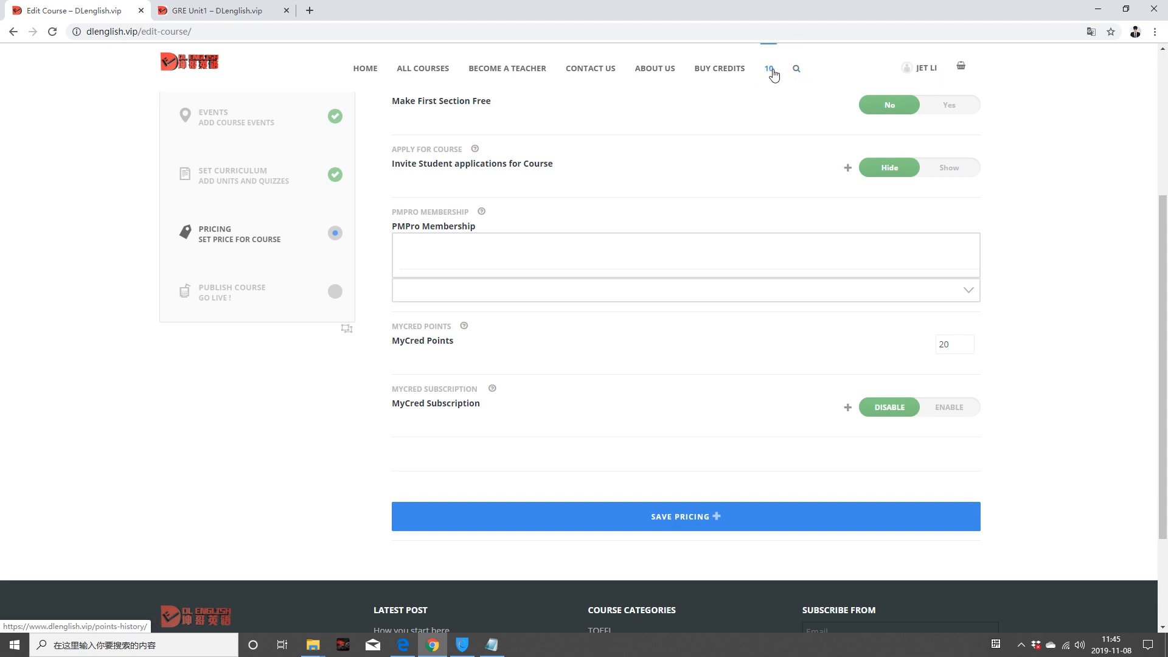
Step: Try enabling MyCred subscription with a Days duration unit, then disable it again
scroll(957, 275, down, 3)
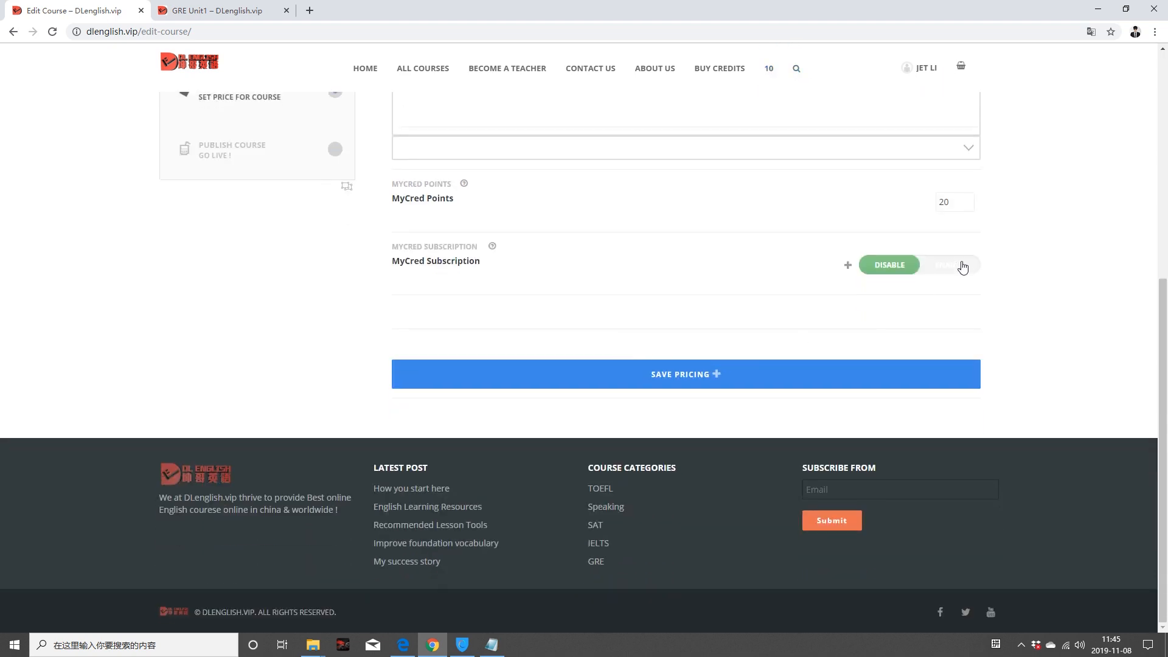
click(956, 268)
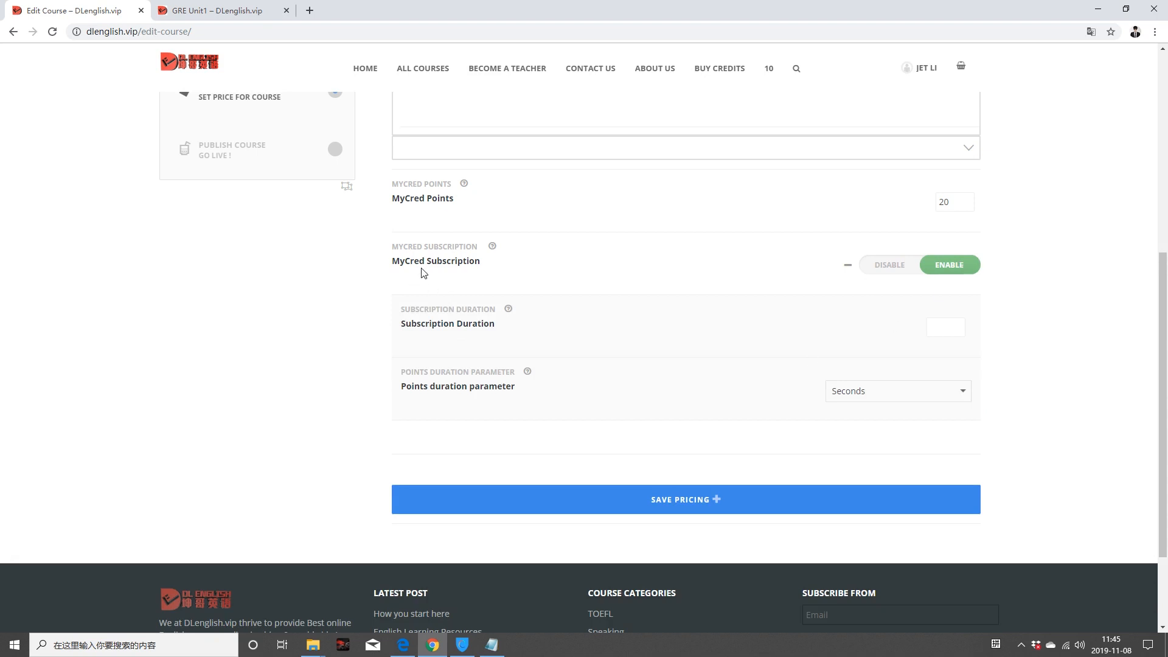
click(964, 391)
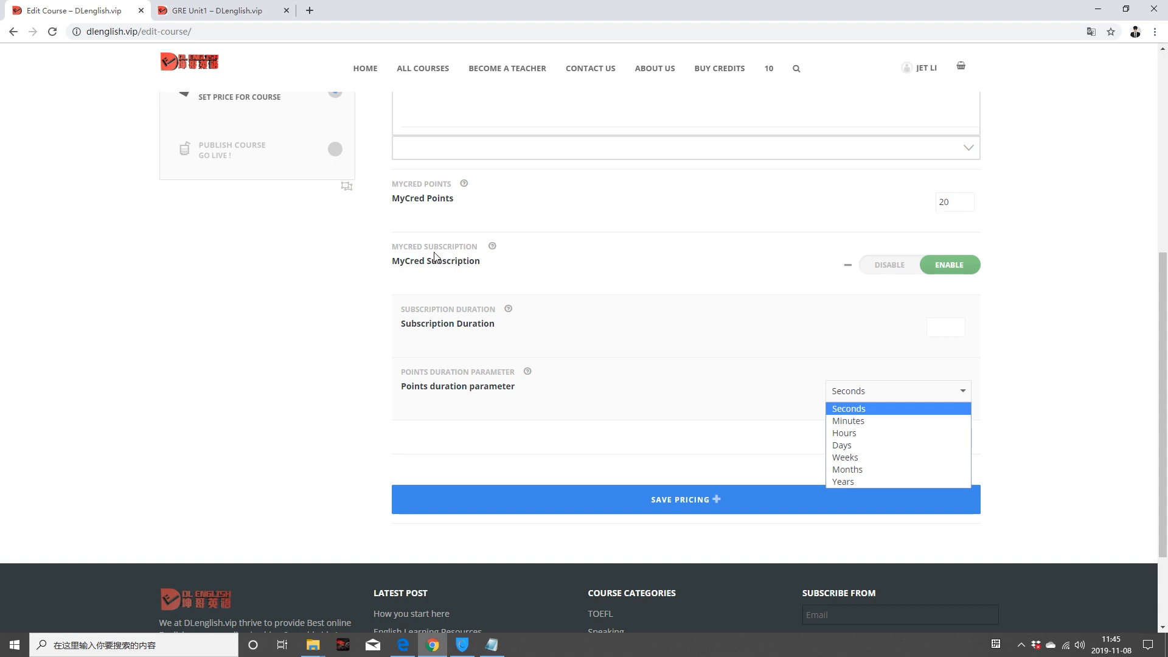
click(875, 446)
click(947, 330)
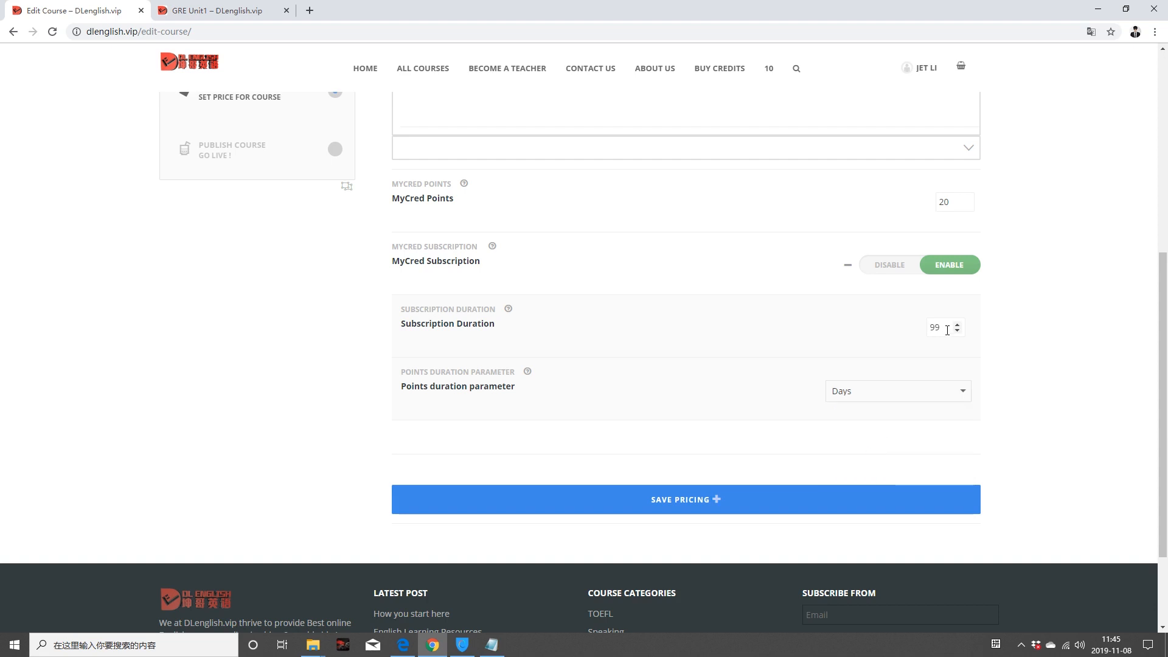
click(892, 268)
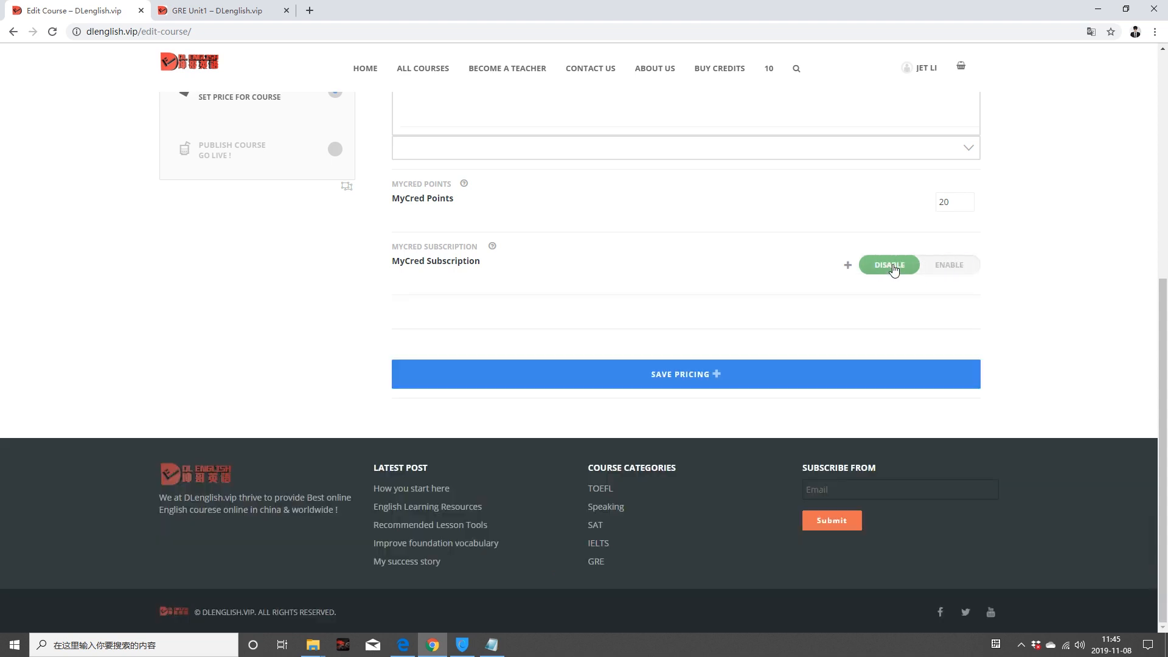
Step: Change the required MyCred points to 30 and save the pricing
scroll(602, 225, up, 3)
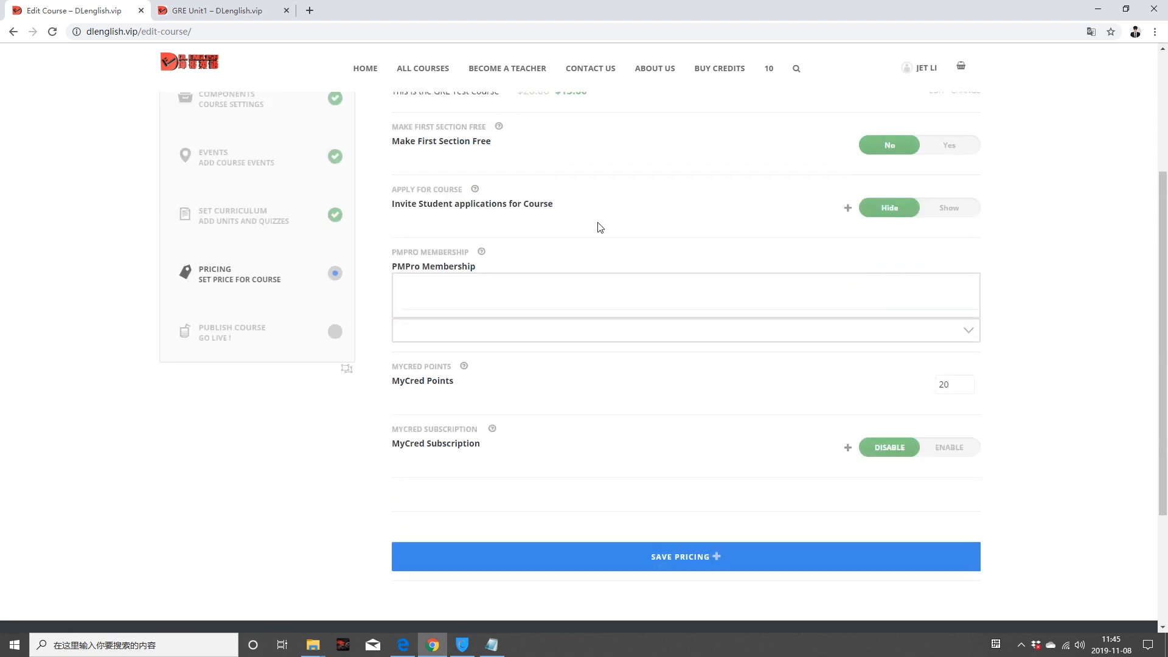
drag(951, 383, 918, 388)
text(30)
click(656, 556)
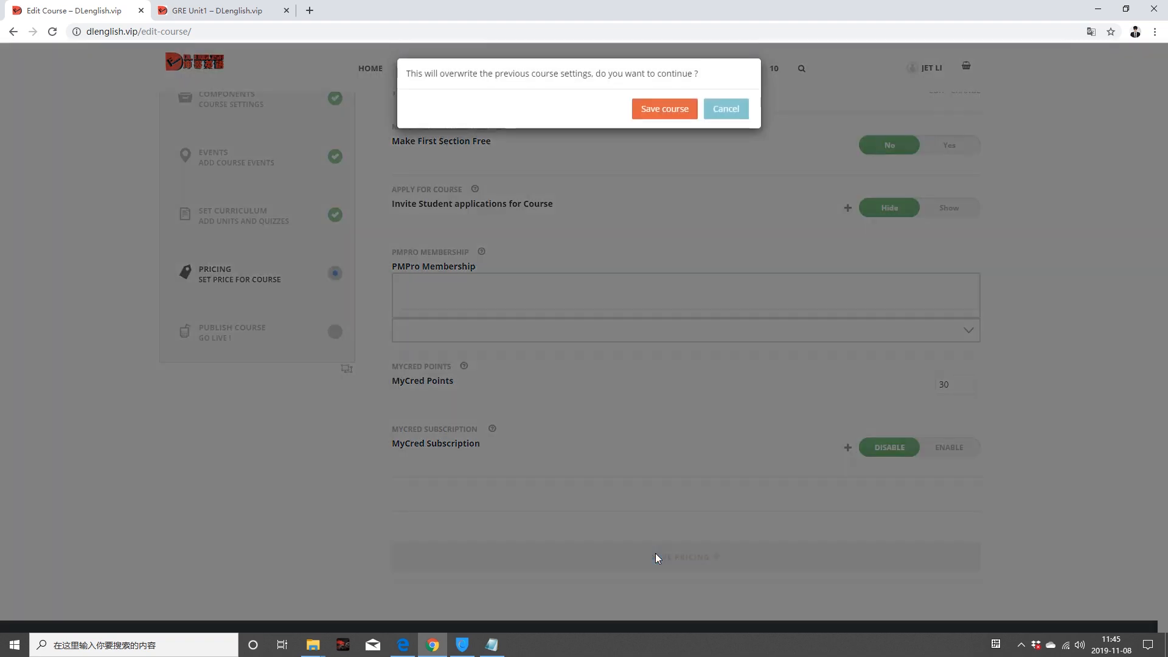
Step: Confirm the pricing overwrite and give a new template the name and description 'Jet Li Templet'
click(666, 115)
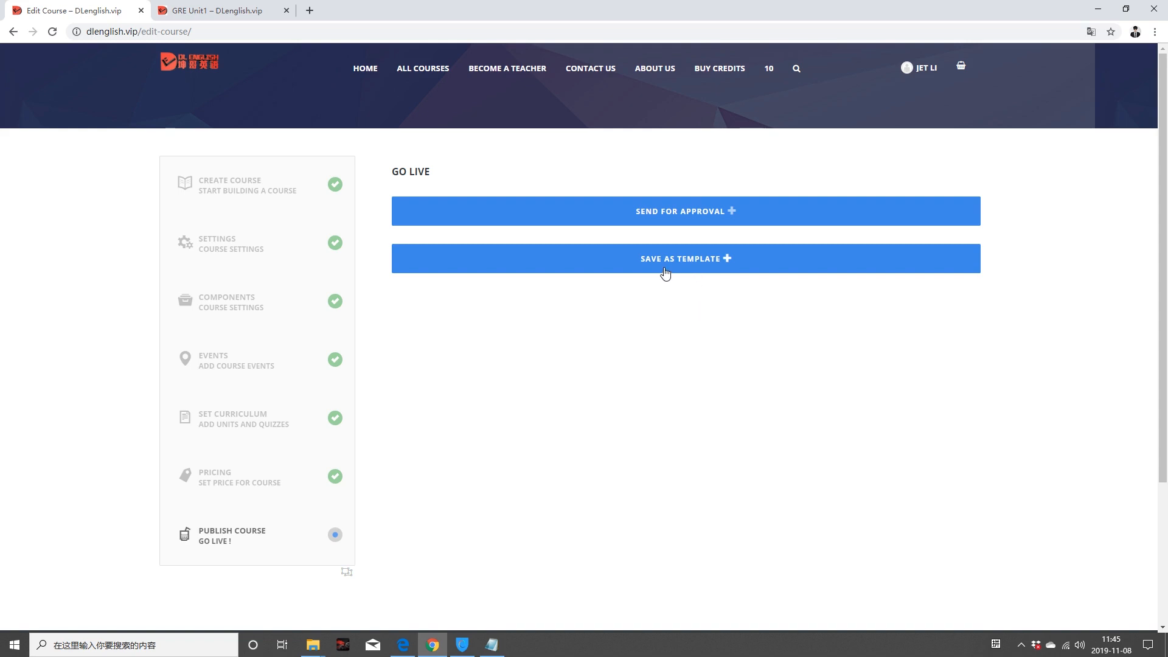
click(706, 267)
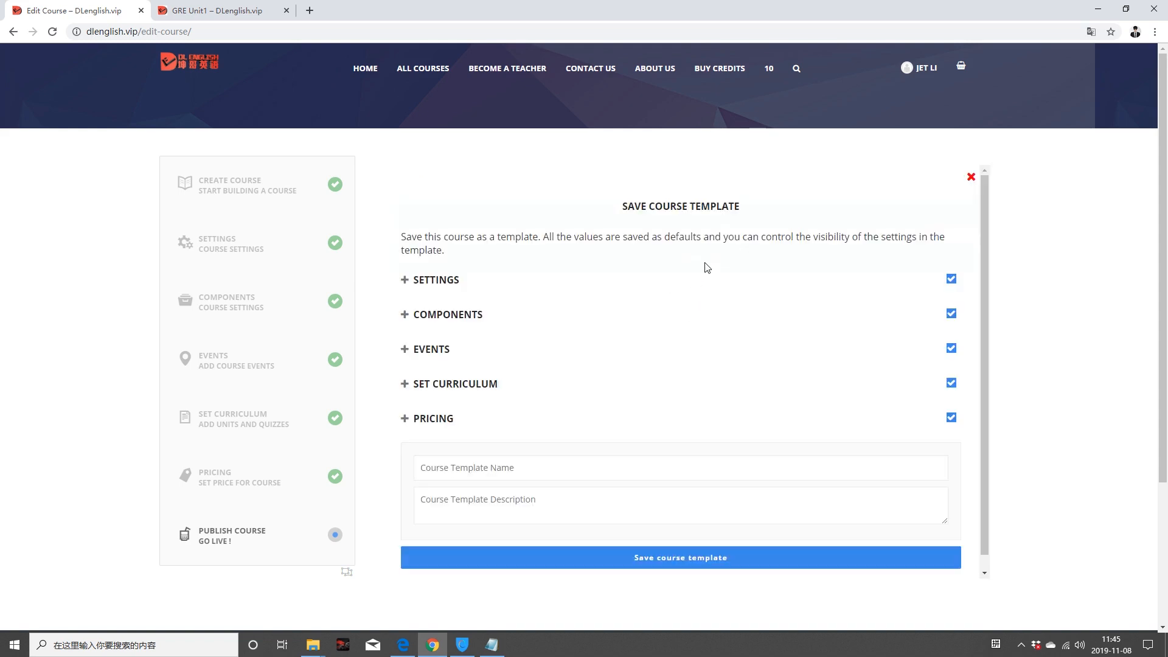
click(504, 469)
text(Jet Li Templet)
key(ctrl+a)
key(ctrl+c)
click(464, 508)
key(ctrl+v)
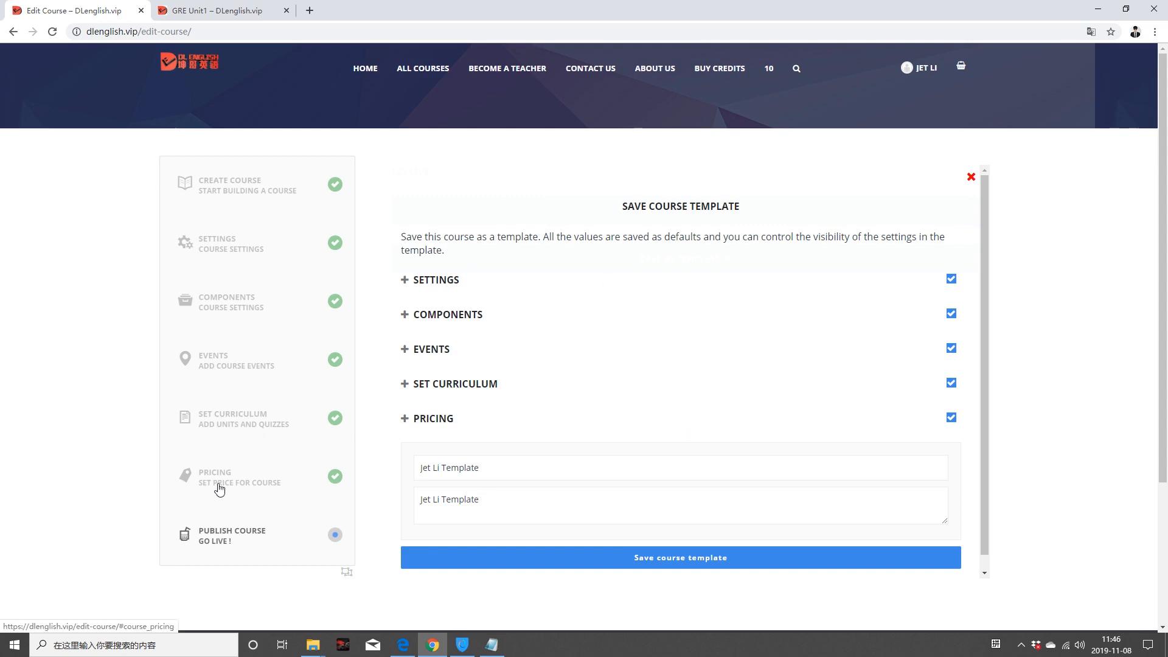
Step: Save the course template, close its form, and send the course for approval
click(673, 565)
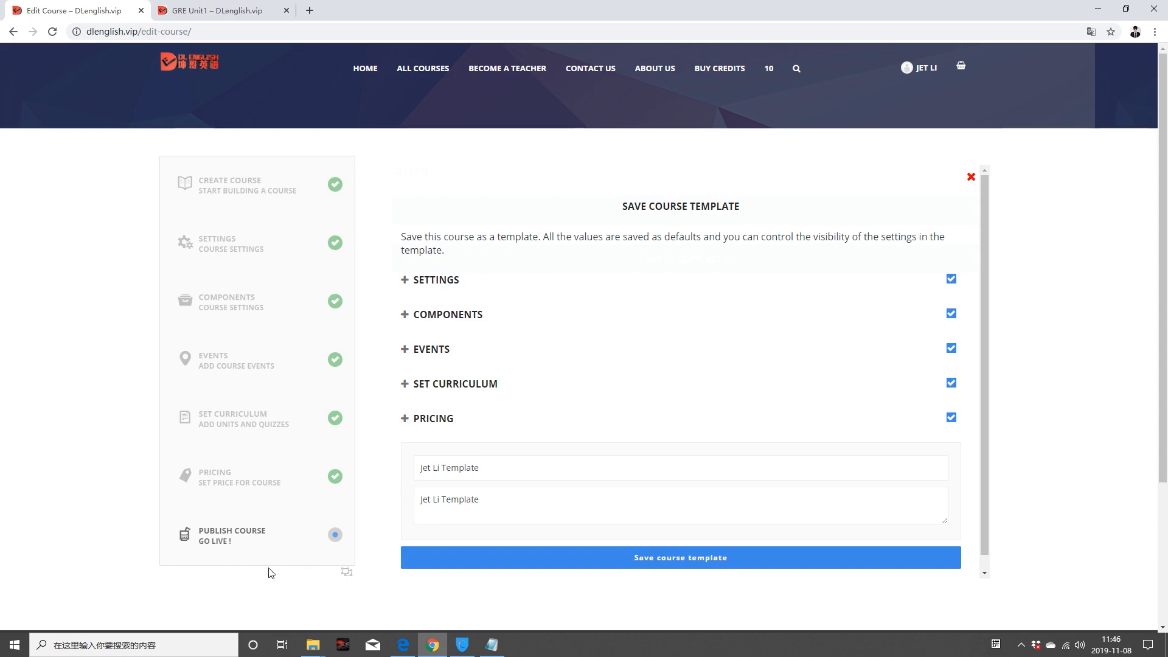
scroll(265, 566, down, 2)
scroll(265, 566, down, 3)
scroll(910, 313, up, 5)
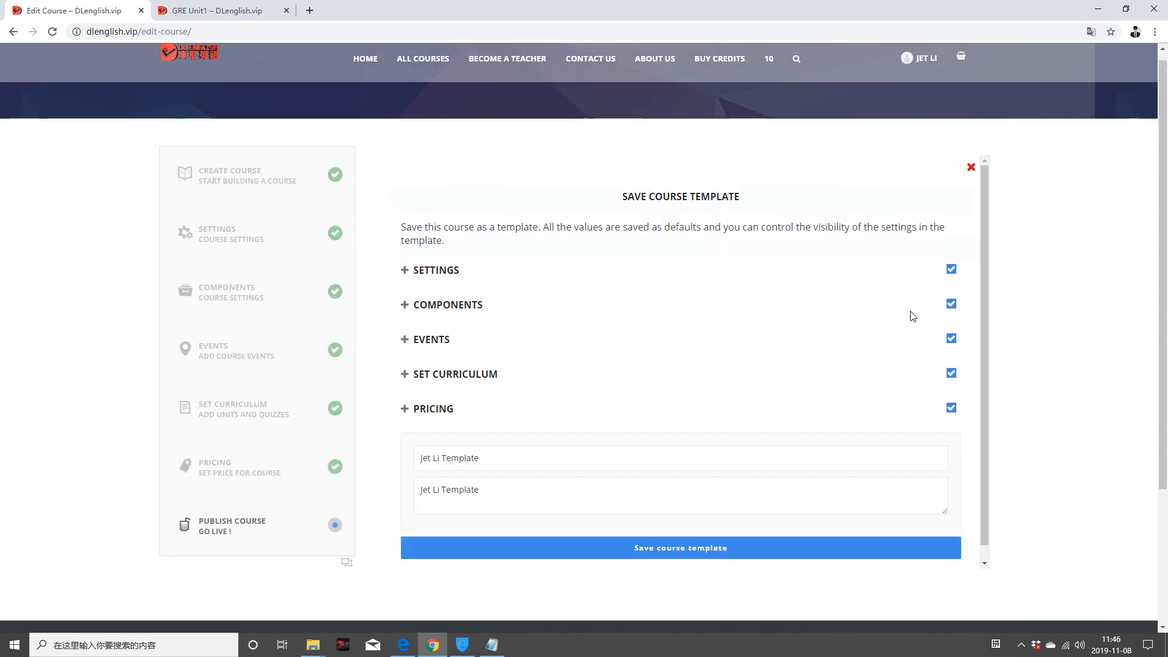
click(972, 170)
click(657, 198)
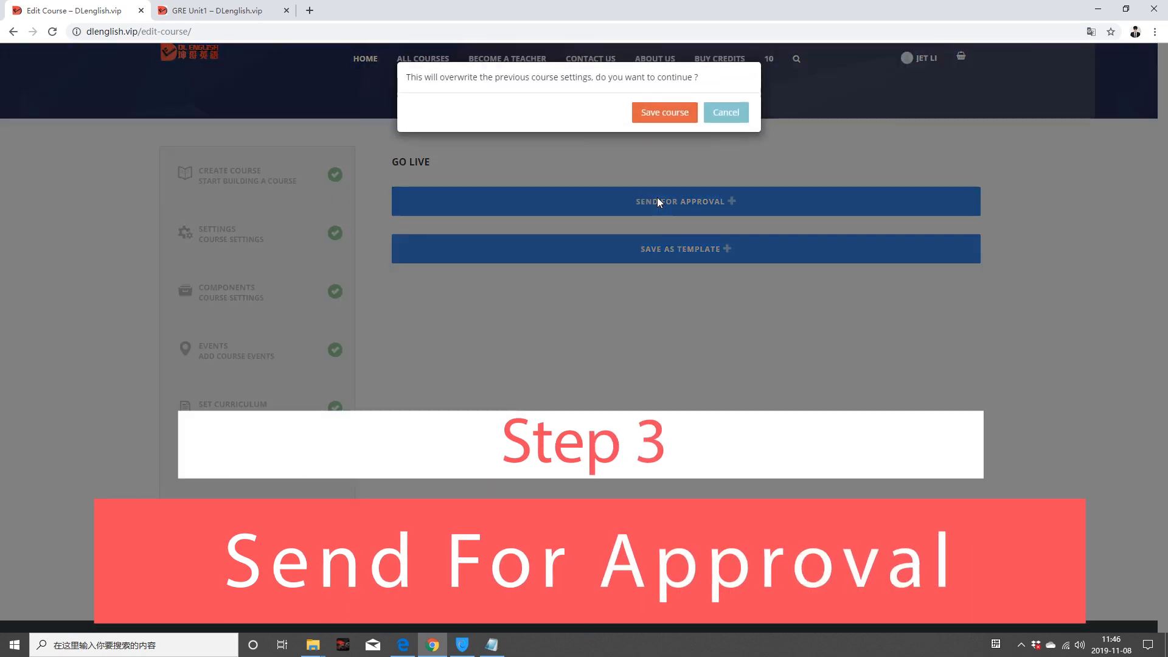
Step: Confirm sending the course for approval and browse the All Courses listing with 'This is GRE' first
click(672, 121)
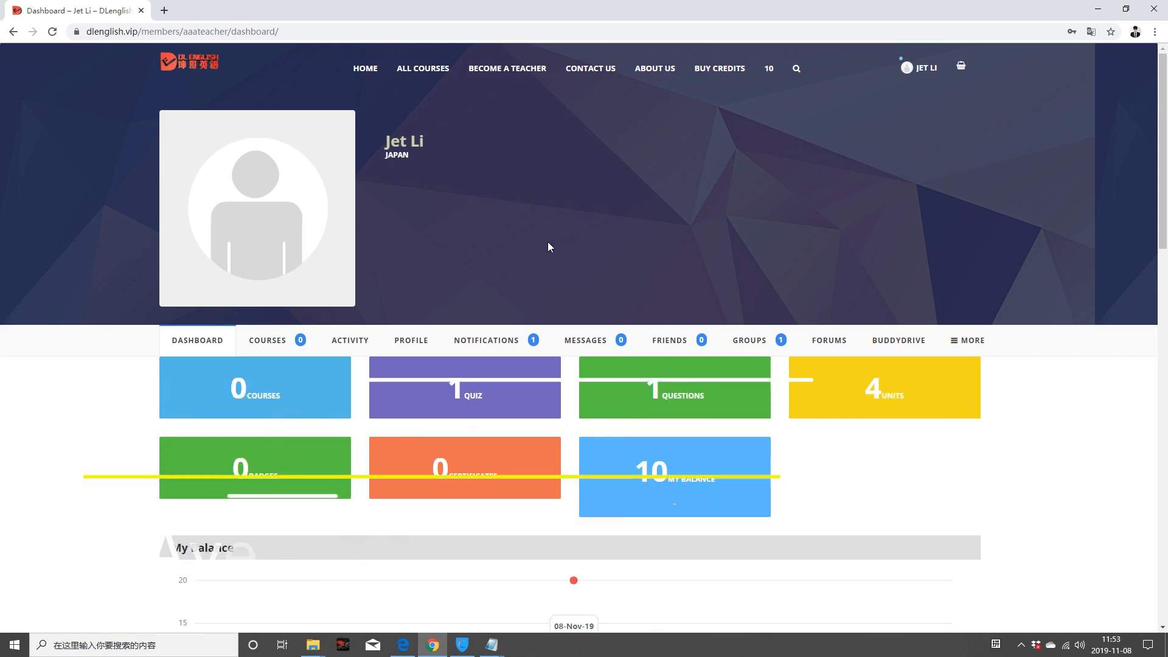
scroll(538, 237, down, 1)
scroll(539, 238, up, 1)
click(432, 71)
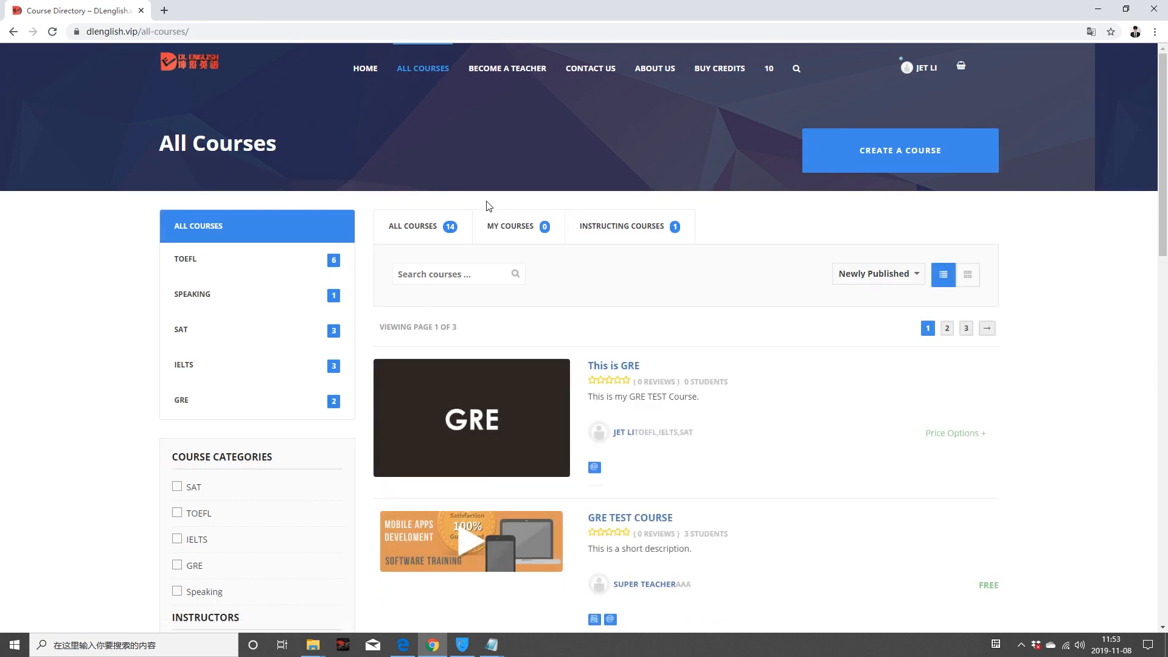
scroll(486, 205, down, 2)
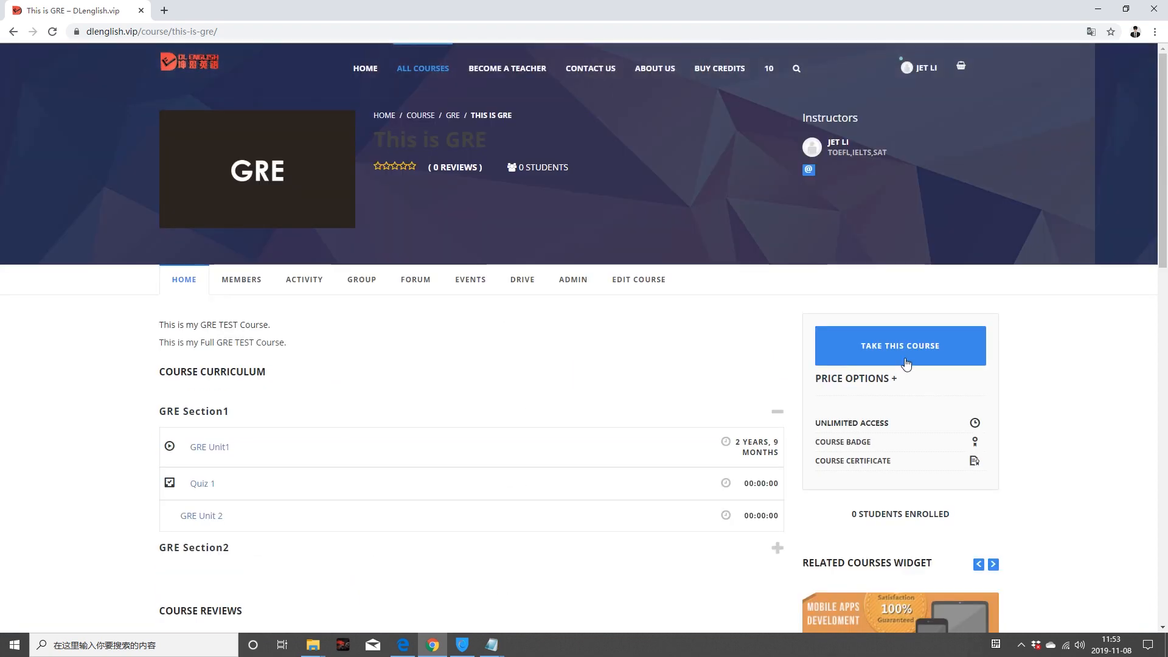
click(905, 344)
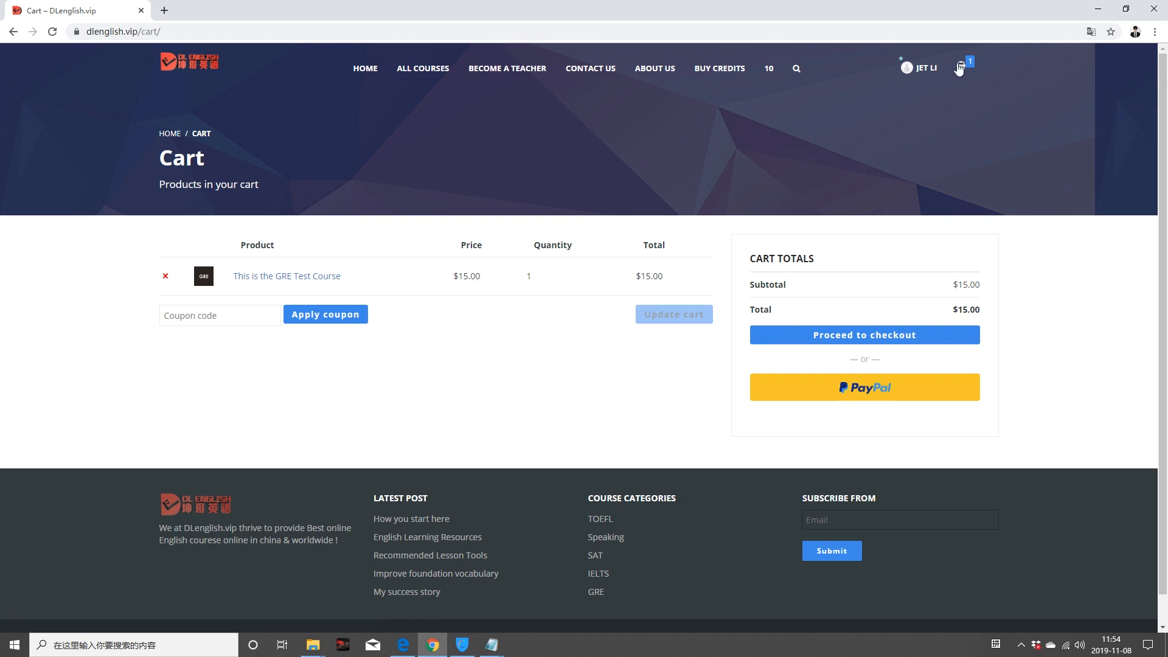
mouse_move(960, 69)
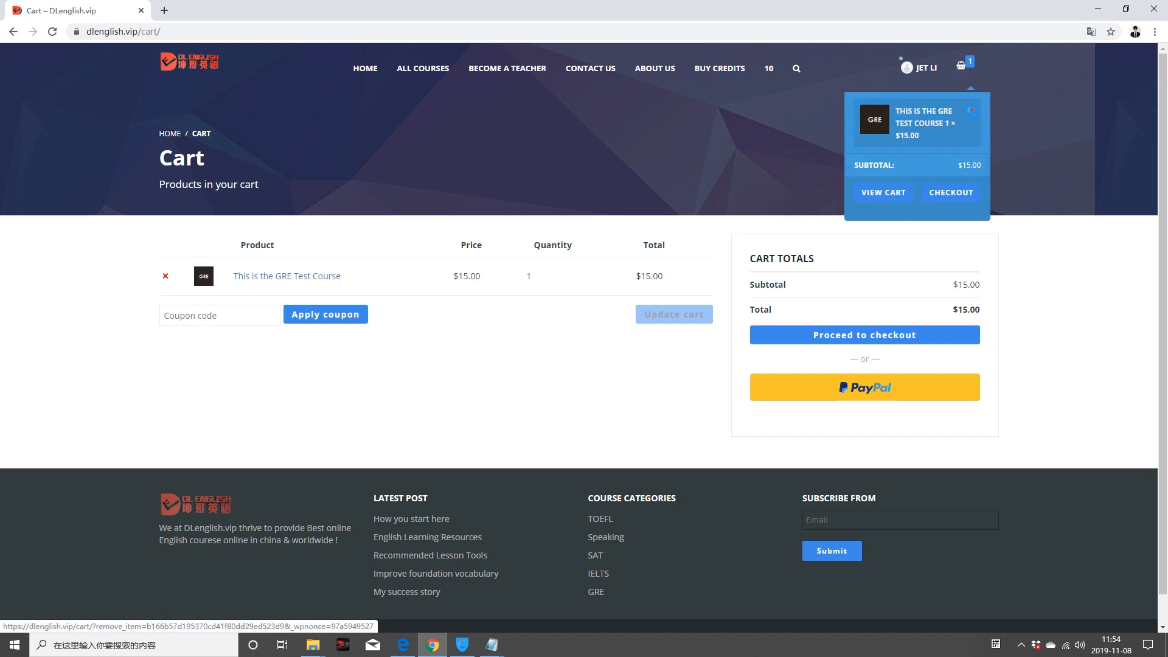
click(165, 275)
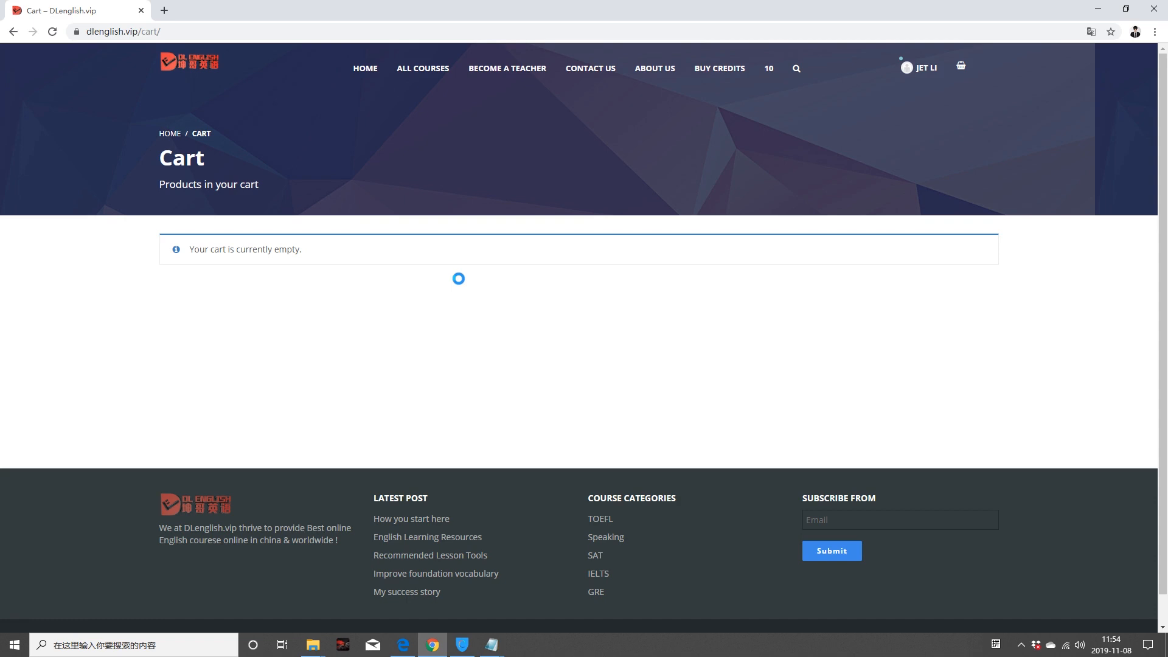
click(418, 71)
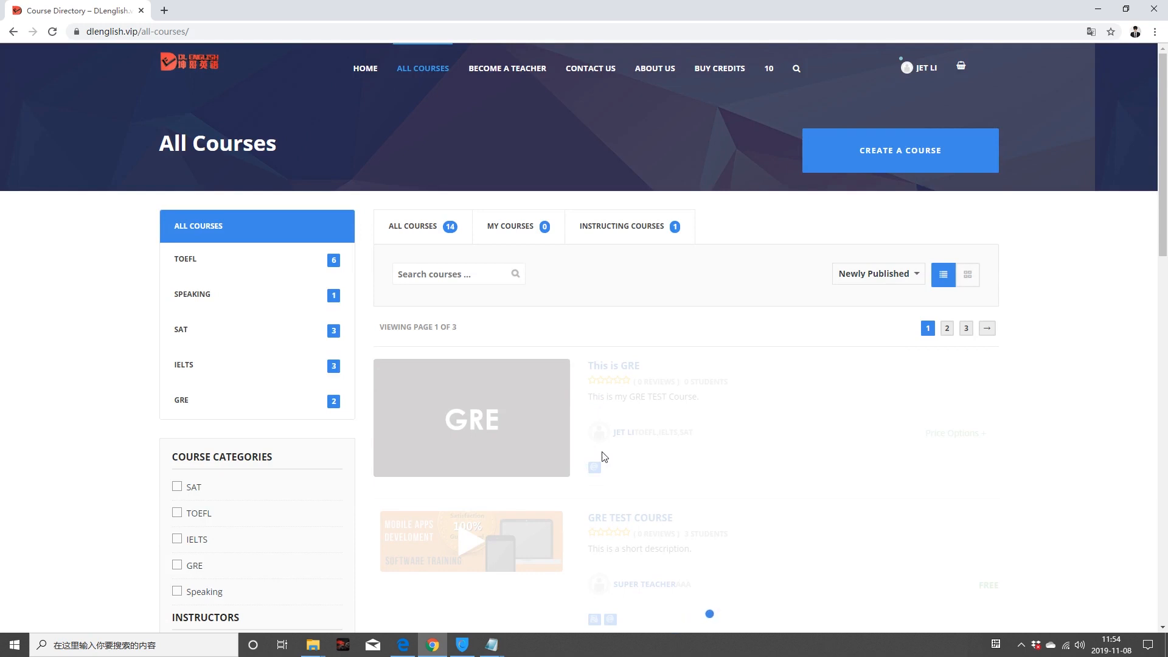
Step: Pick the 30-point price option and add This is GRE to the cart at $15.00
click(947, 435)
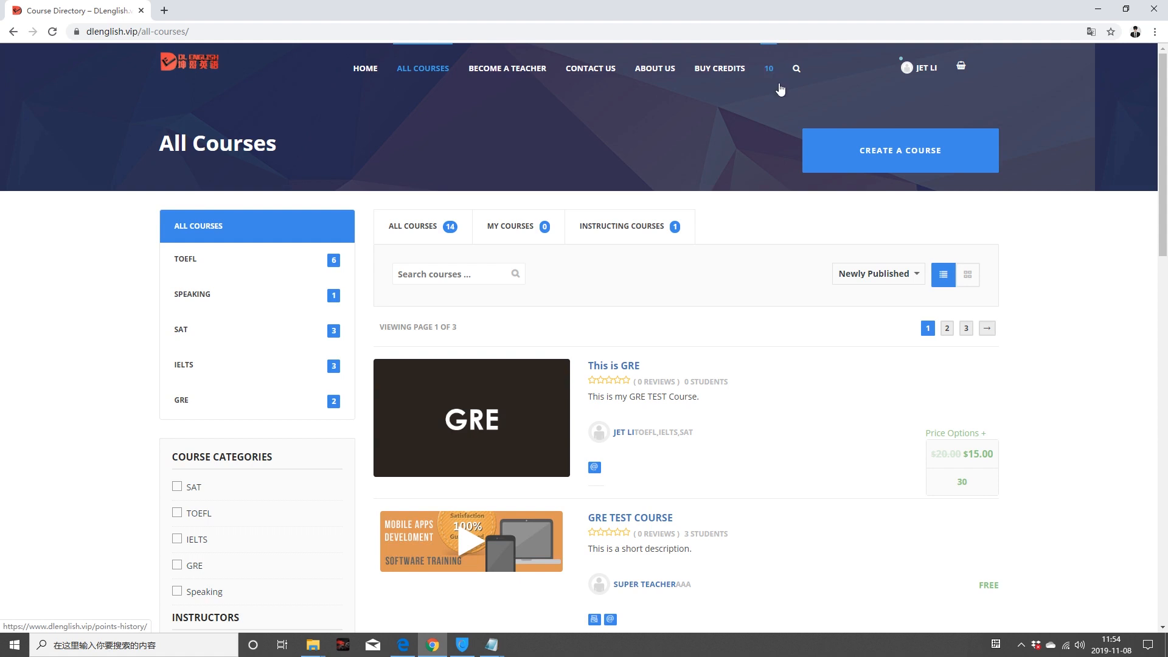
click(967, 486)
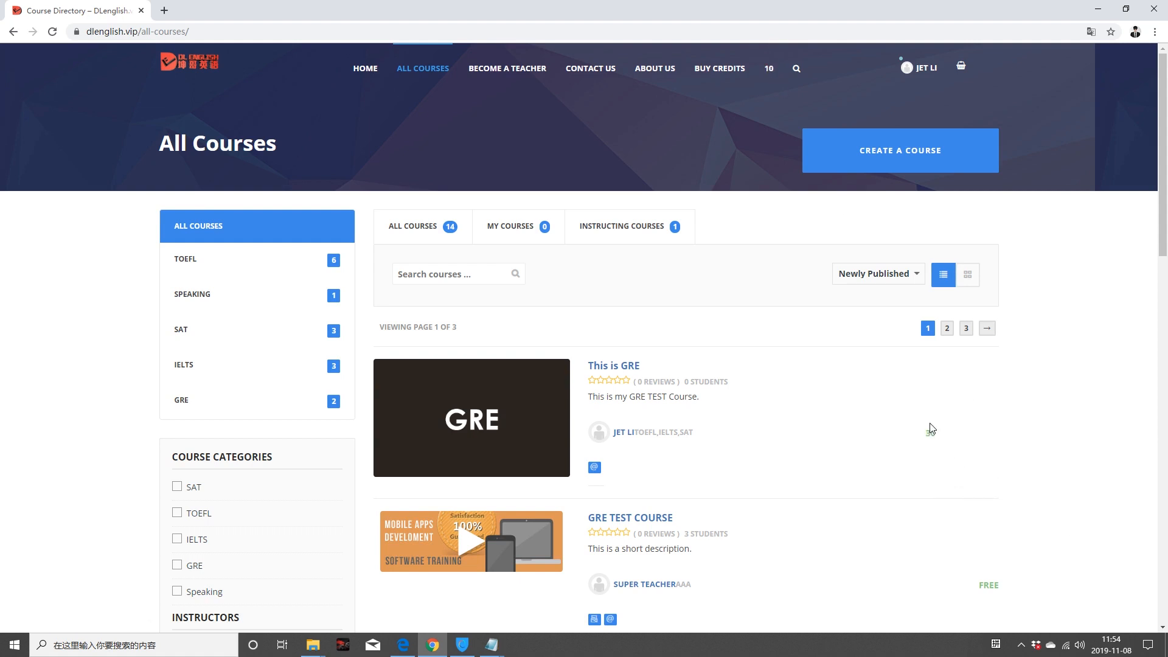
mouse_move(934, 438)
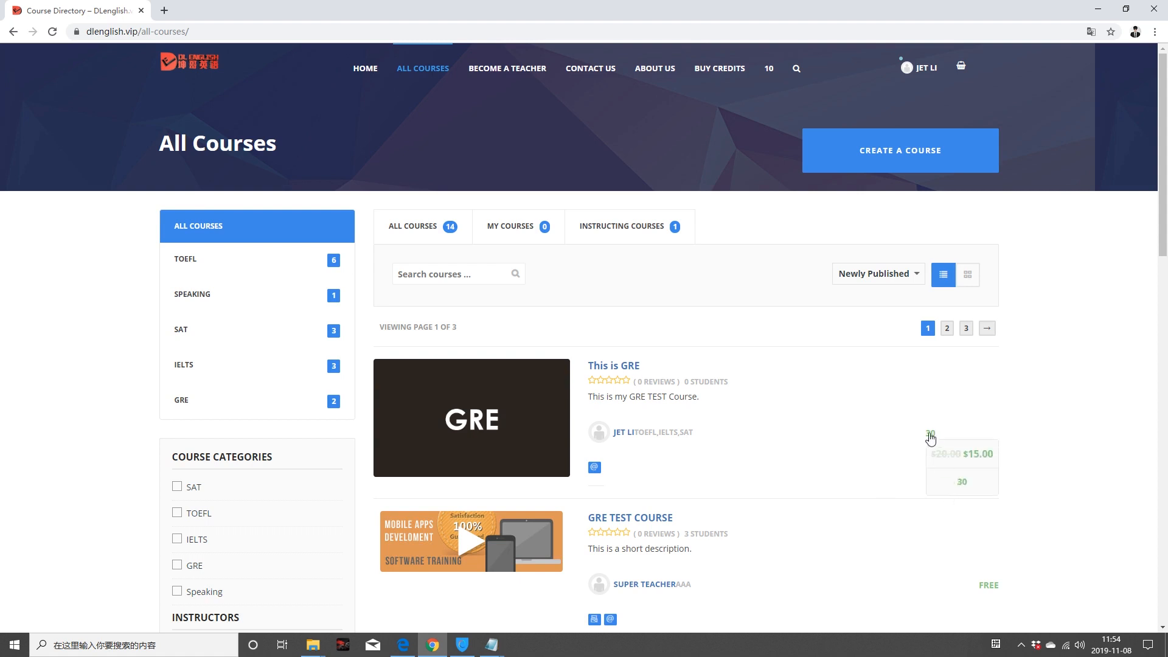
click(622, 366)
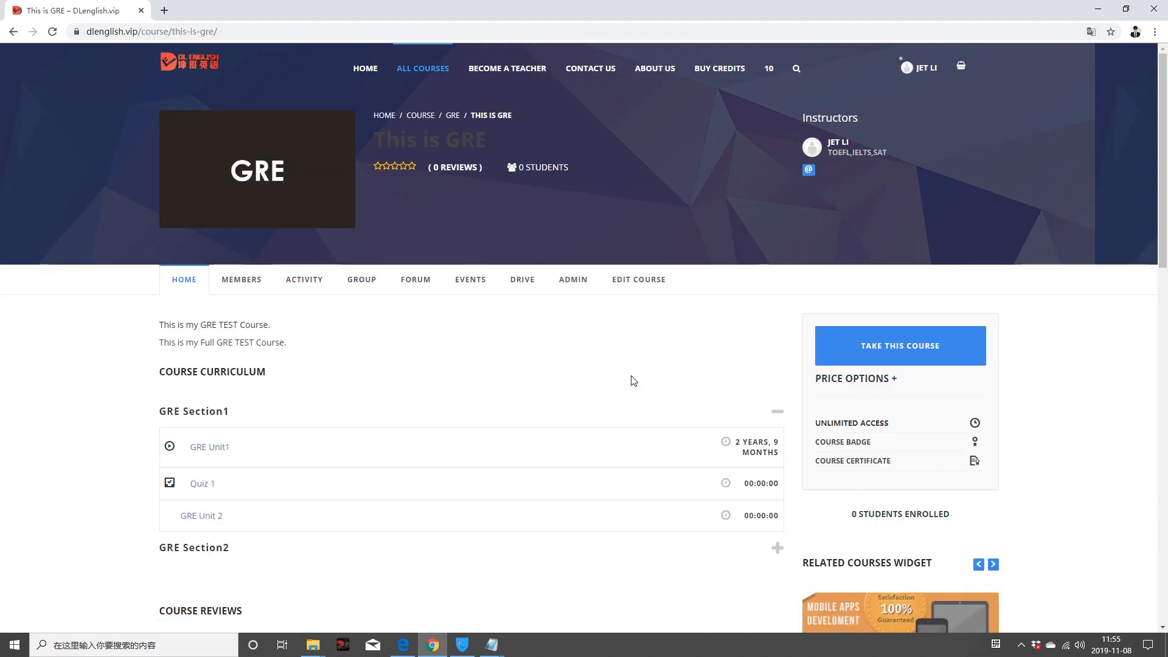
click(909, 356)
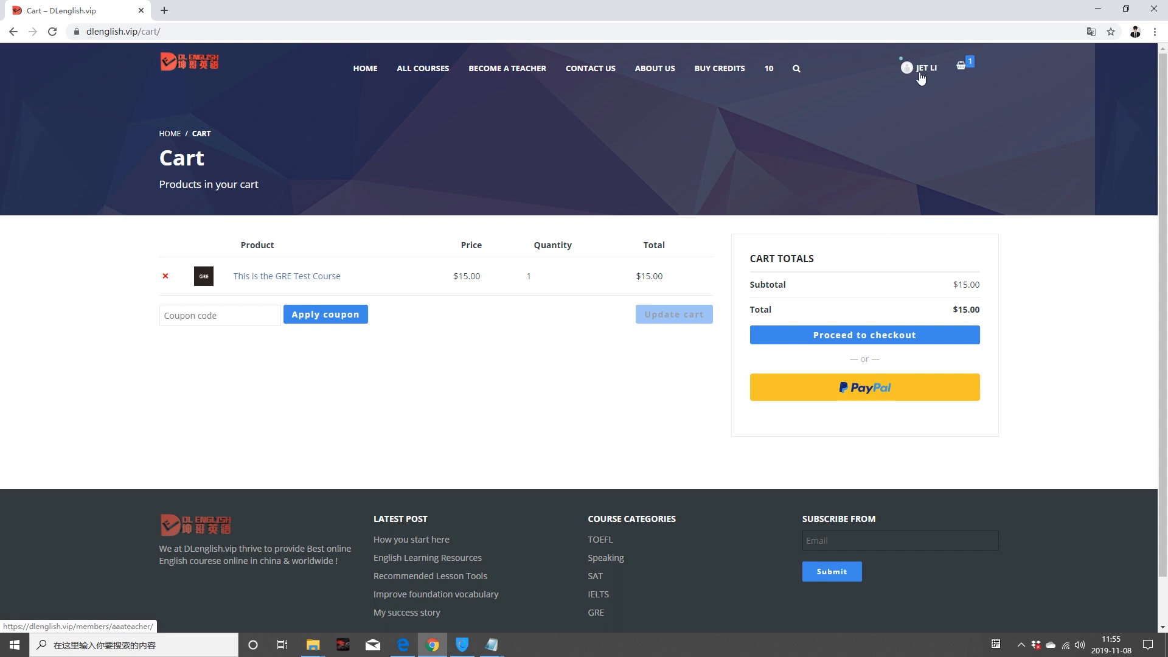
Step: Check the points history, then go to the Buy Credits page's Points field
click(770, 75)
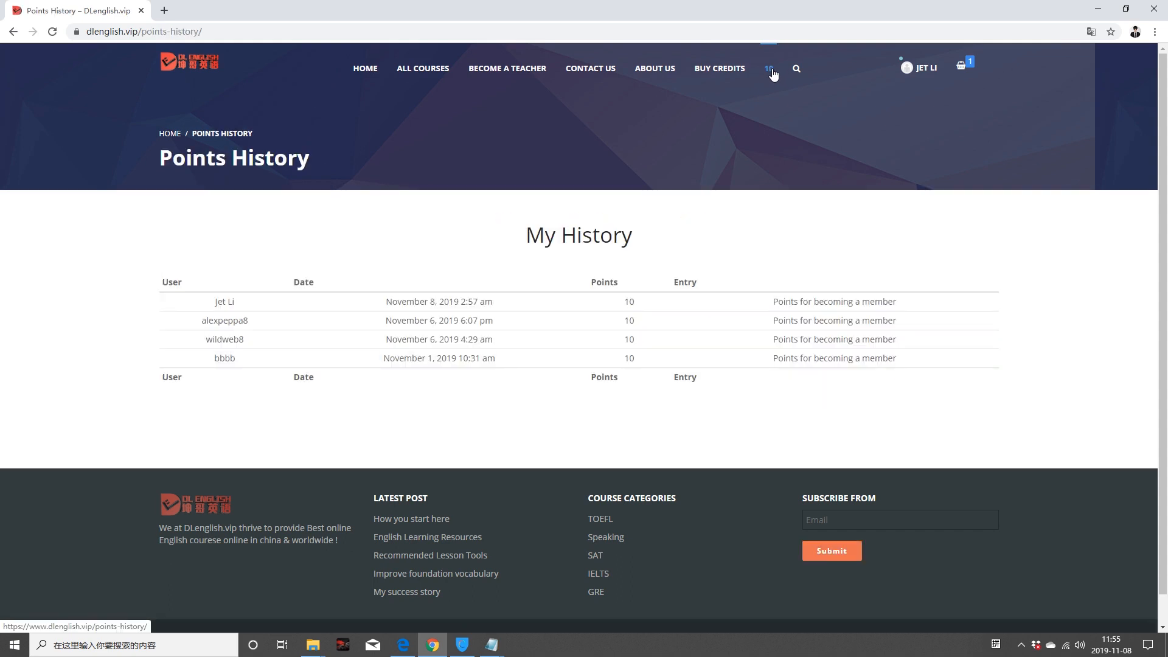
click(727, 68)
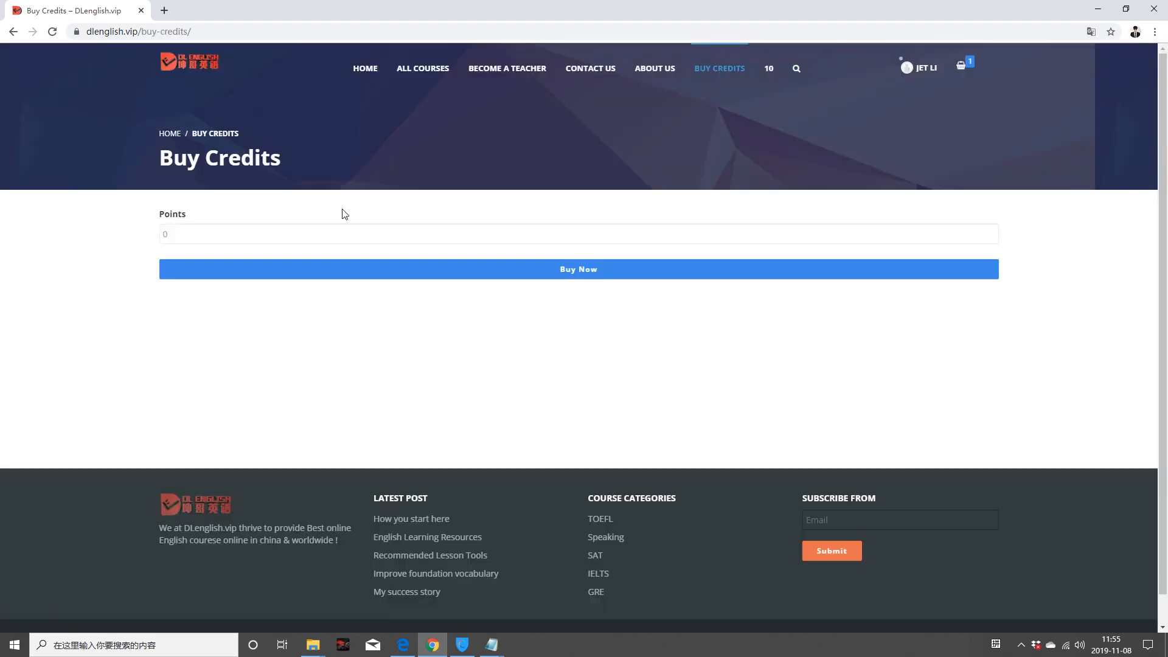
click(341, 233)
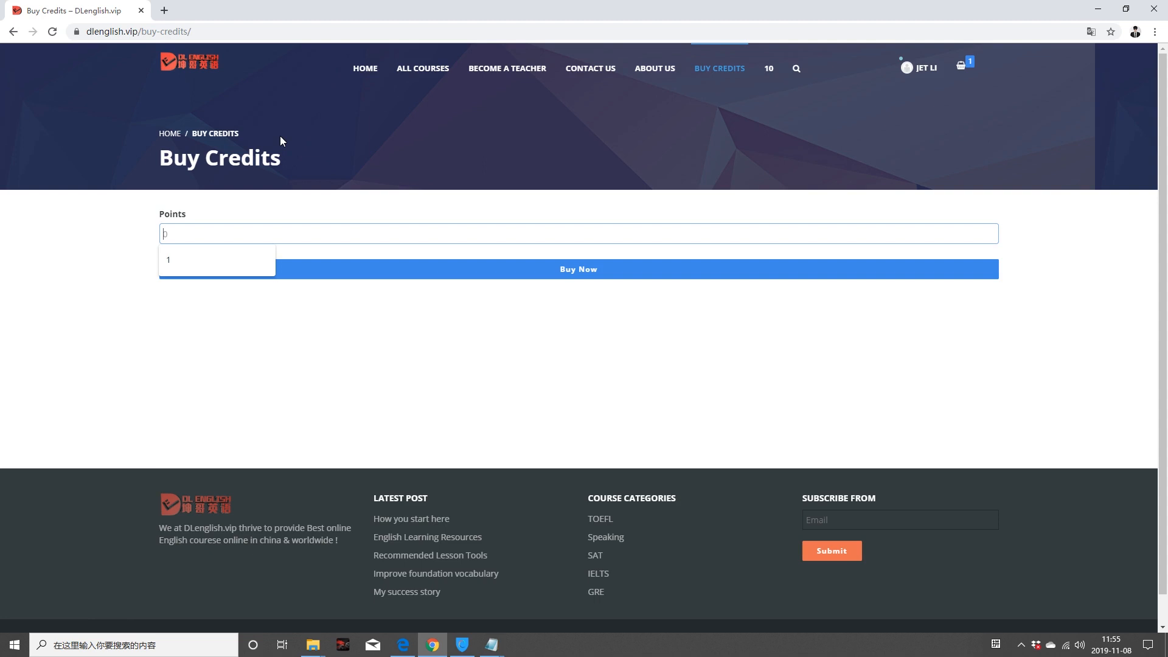
Step: Start a PayPal sandbox purchase of 20 points for $20.00, then back out to This is GRE
text(20)
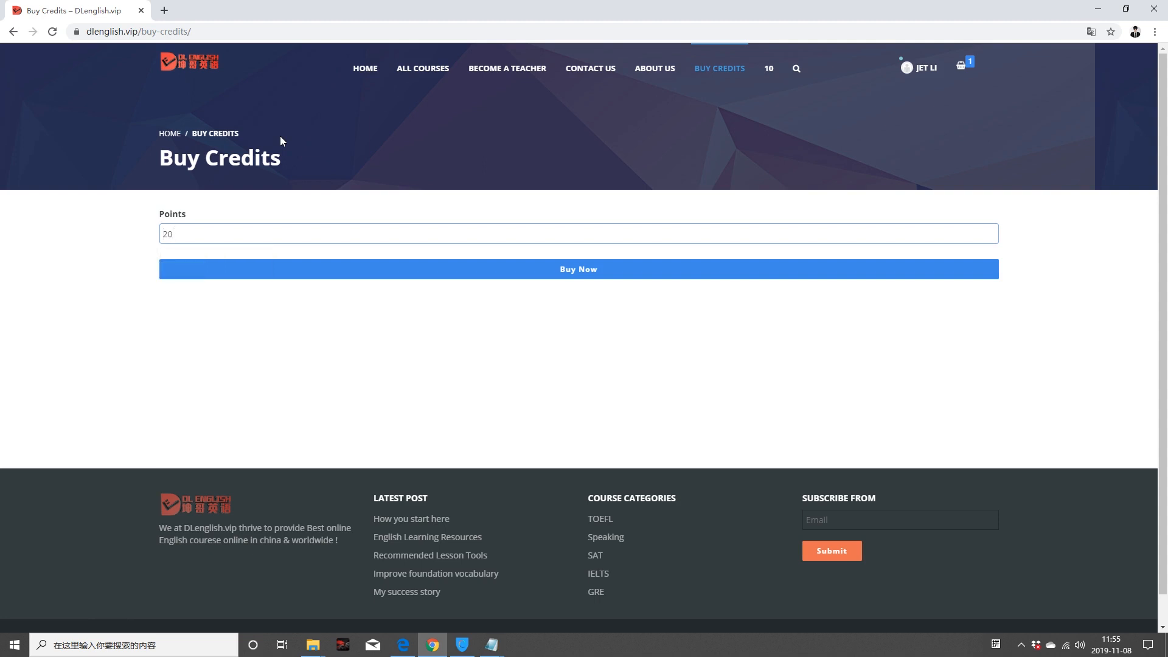
click(579, 272)
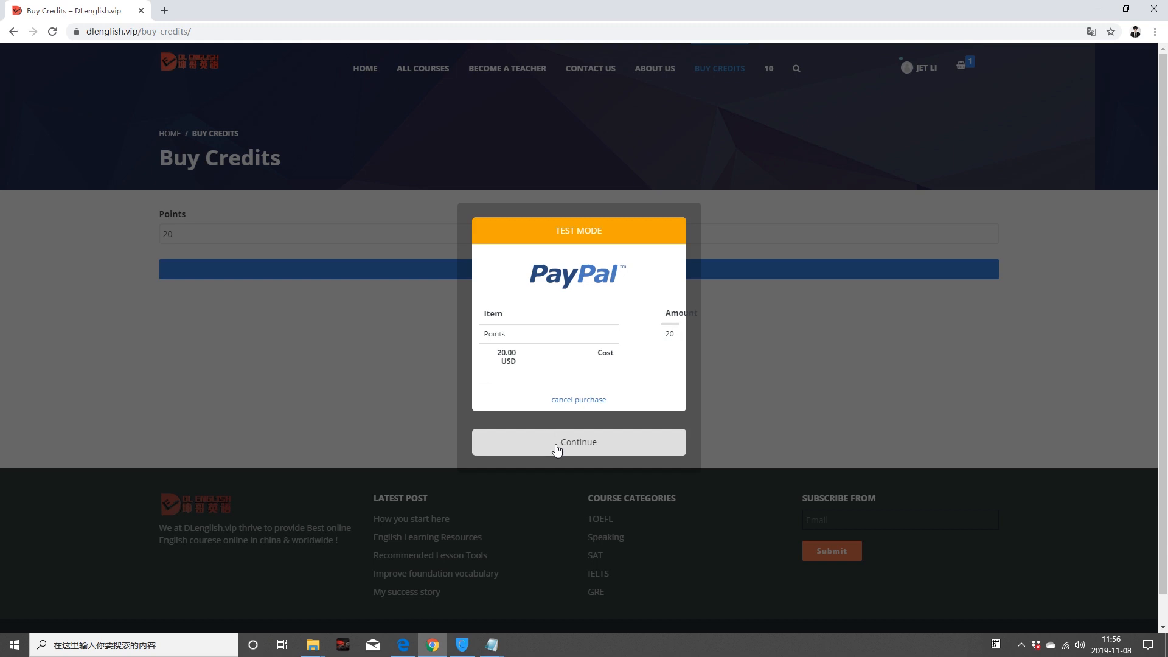
click(556, 447)
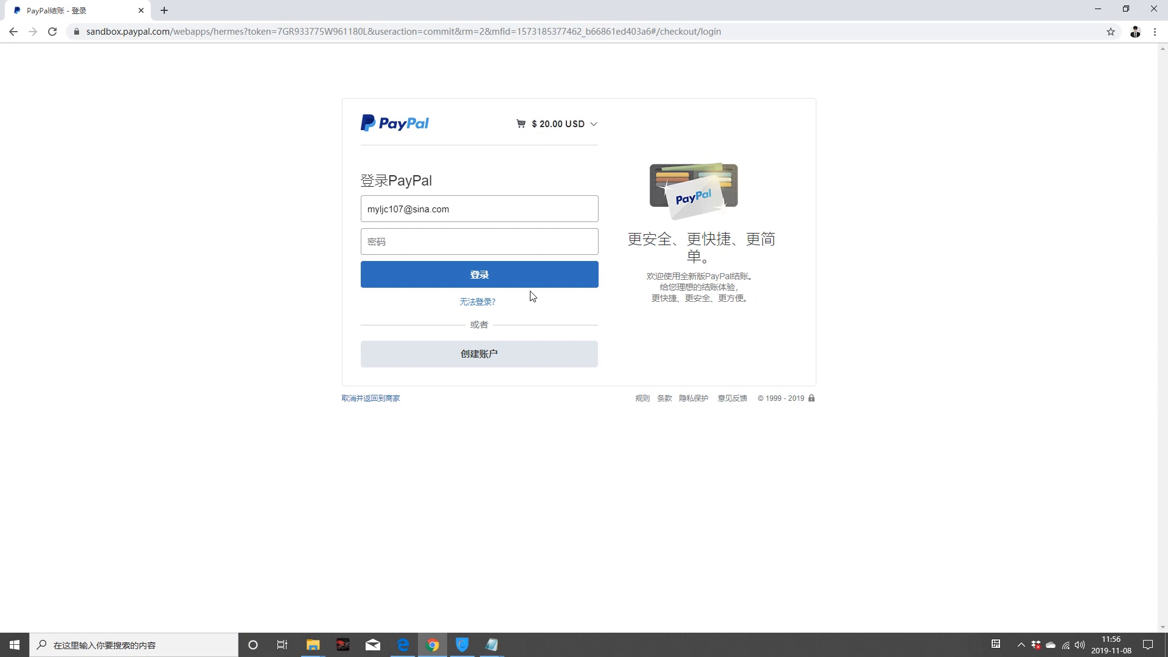
click(1098, 10)
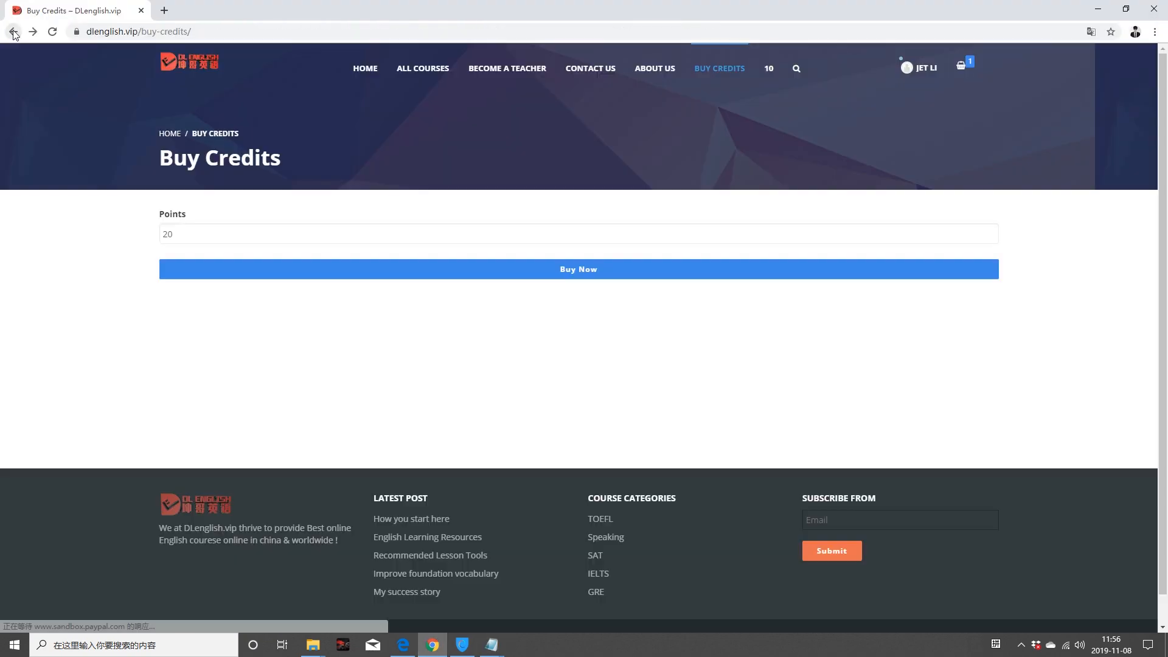
click(14, 31)
click(14, 32)
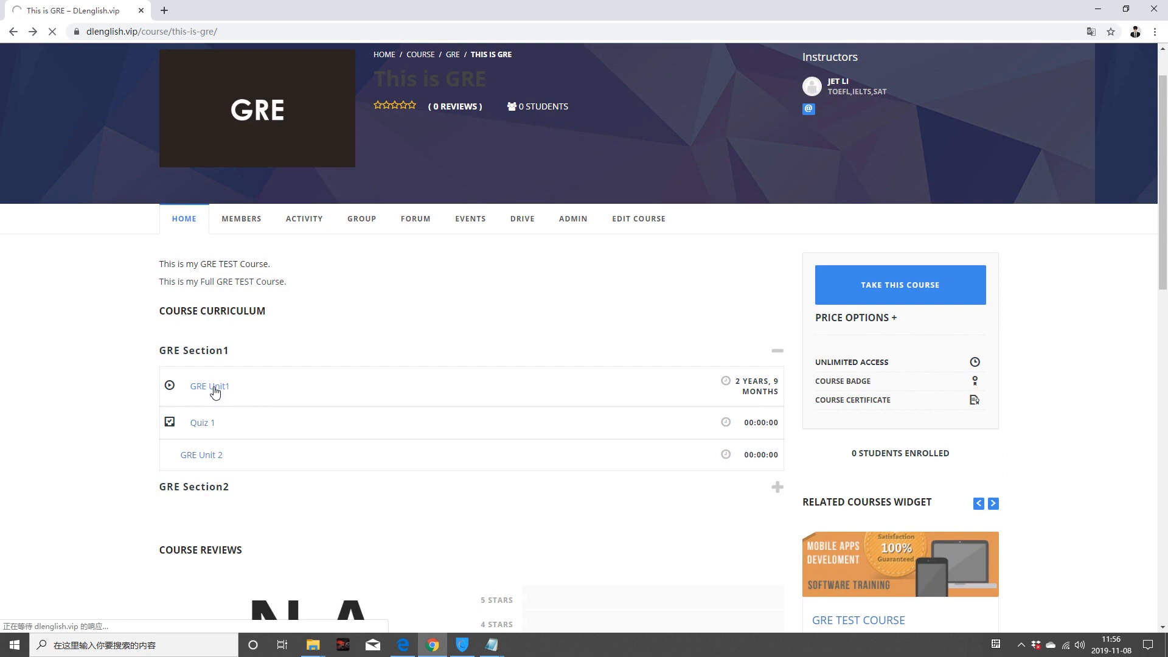
Step: Preview the GRE Unit1 lesson, then start Quiz 1
click(214, 388)
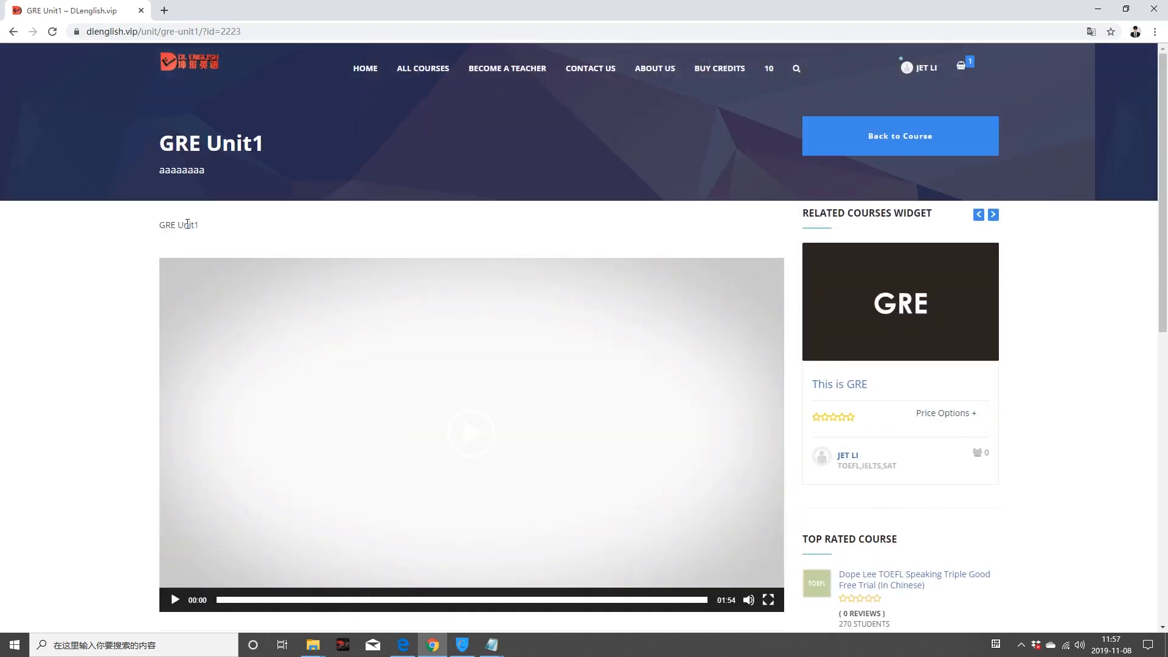
click(13, 32)
click(206, 424)
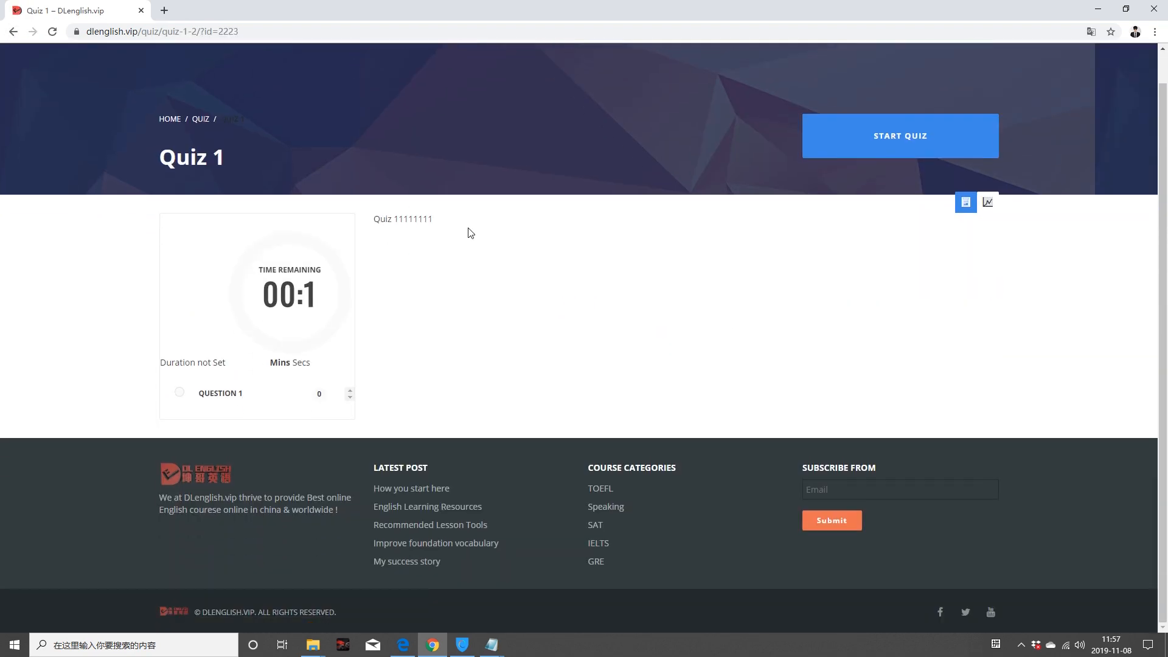
click(891, 139)
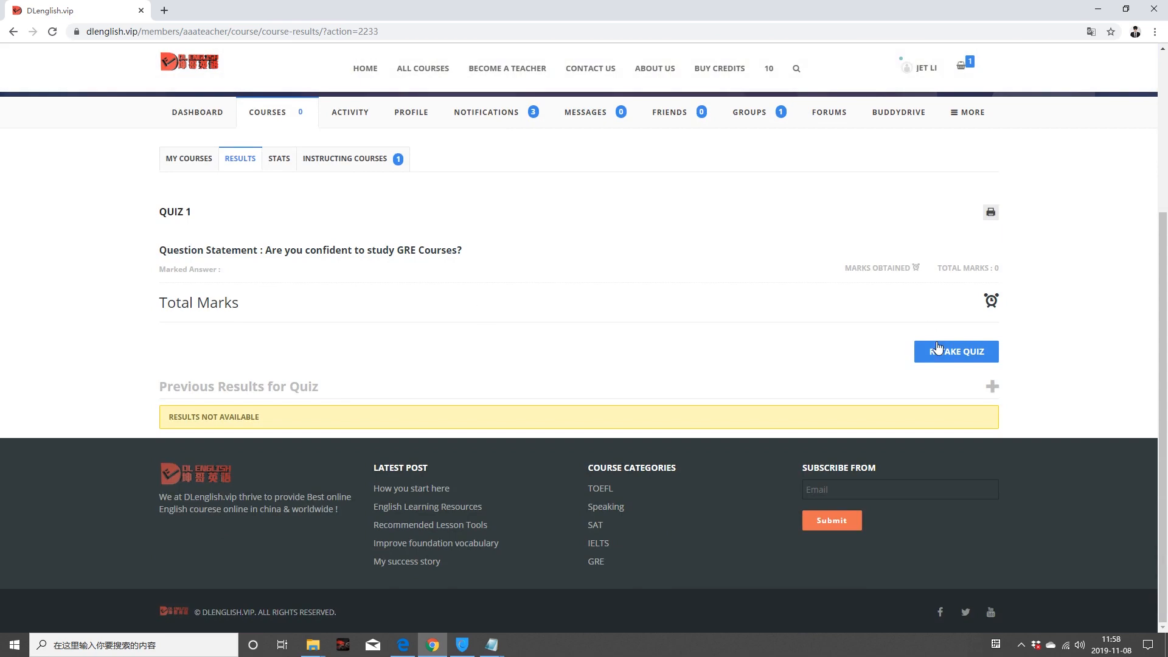
Step: Return to the GRE course page and expand GRE Section2 to show its units
scroll(380, 235, up, 4)
click(13, 32)
click(14, 32)
scroll(442, 412, up, 3)
scroll(441, 412, down, 3)
scroll(242, 400, down, 1)
scroll(214, 490, up, 3)
click(212, 490)
scroll(215, 470, down, 1)
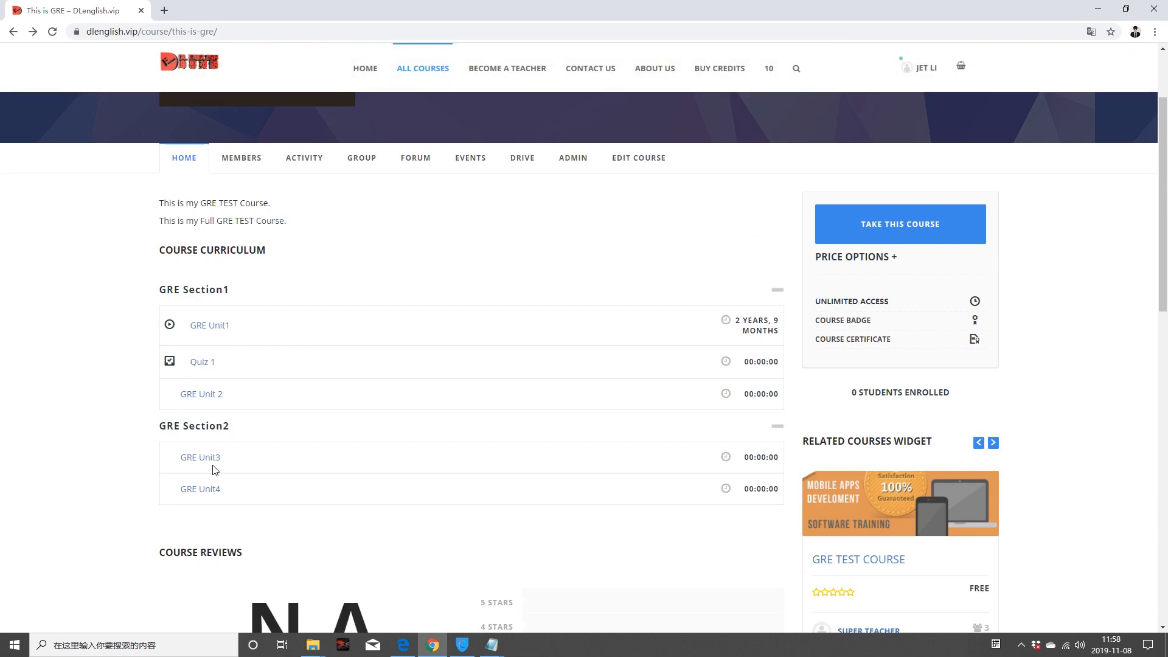
scroll(109, 482, down, 6)
scroll(639, 417, up, 7)
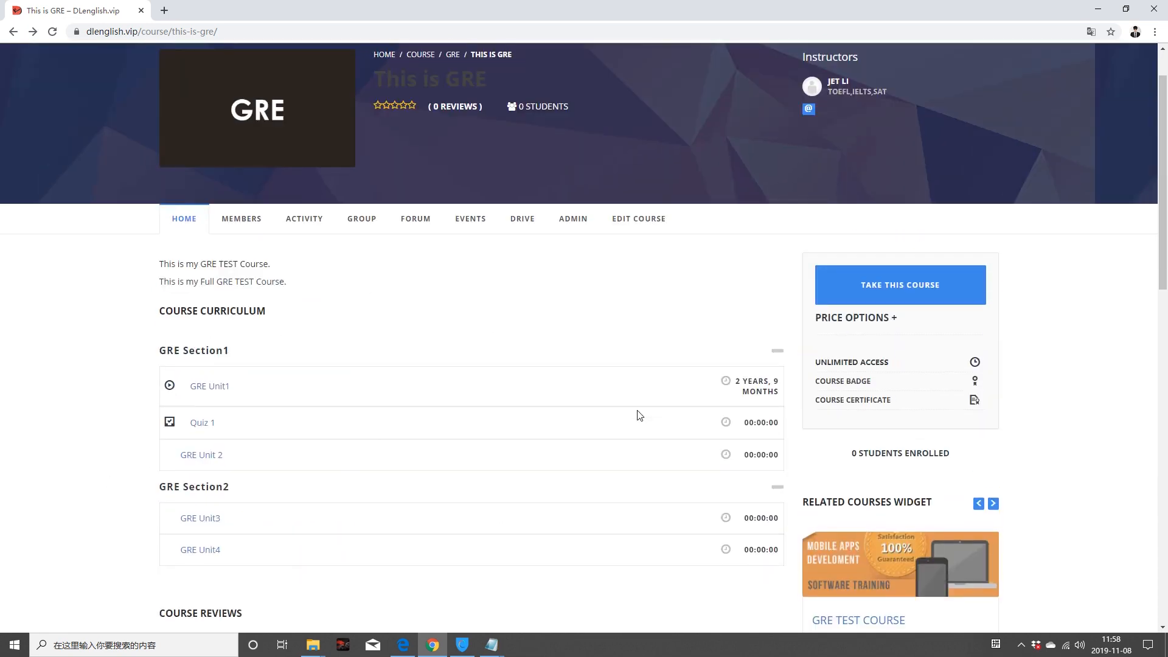
scroll(638, 417, up, 1)
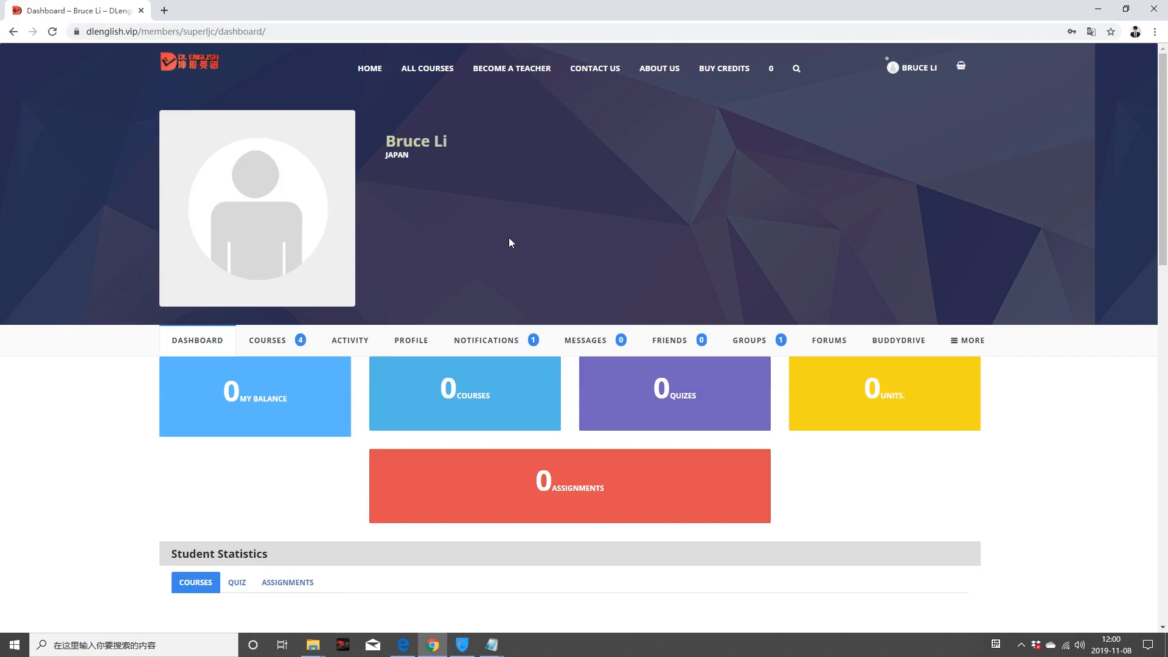
Step: Reopen the This is GRE course page from the All Courses directory
scroll(556, 360, down, 8)
scroll(554, 358, up, 5)
scroll(553, 354, up, 3)
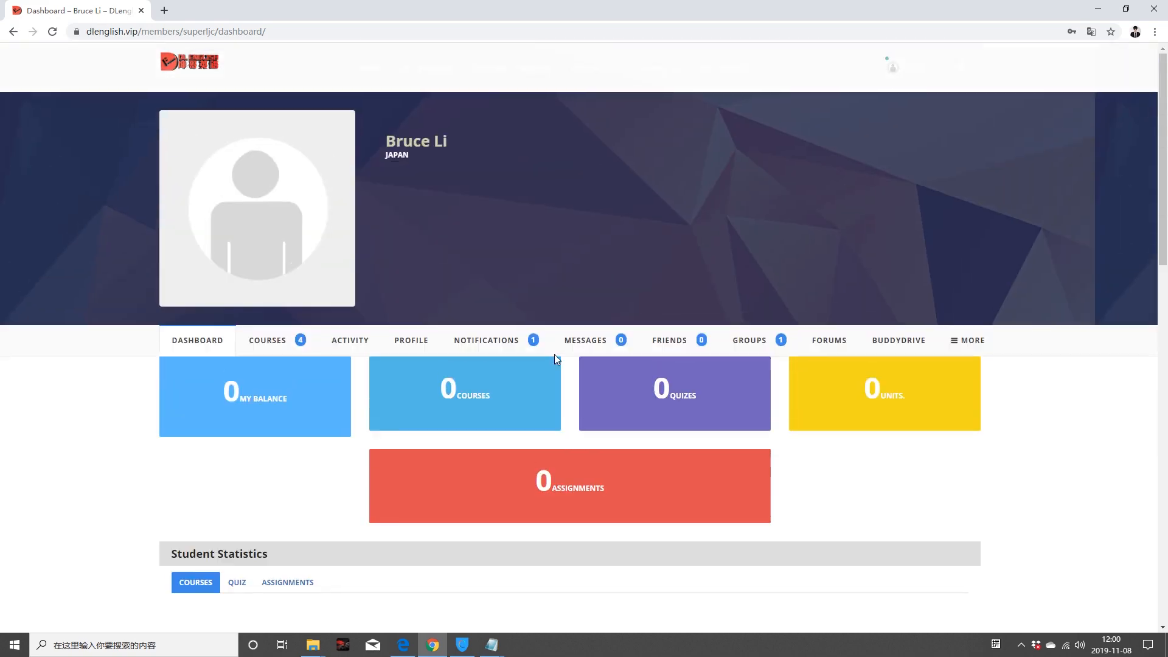
mouse_move(957, 337)
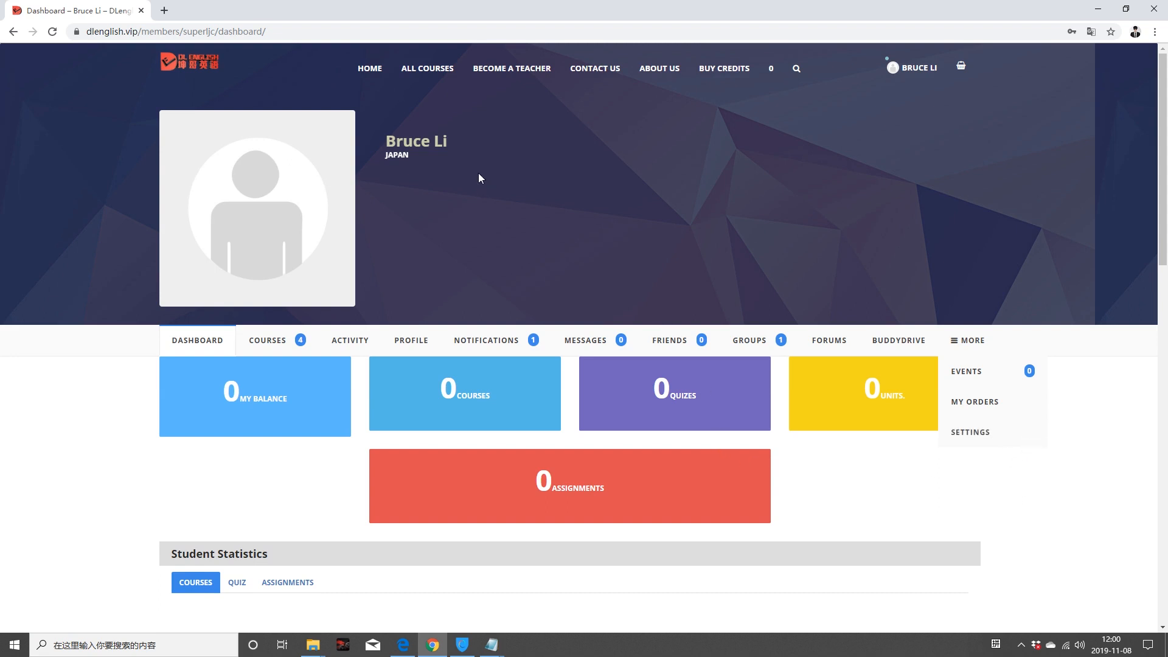
click(425, 71)
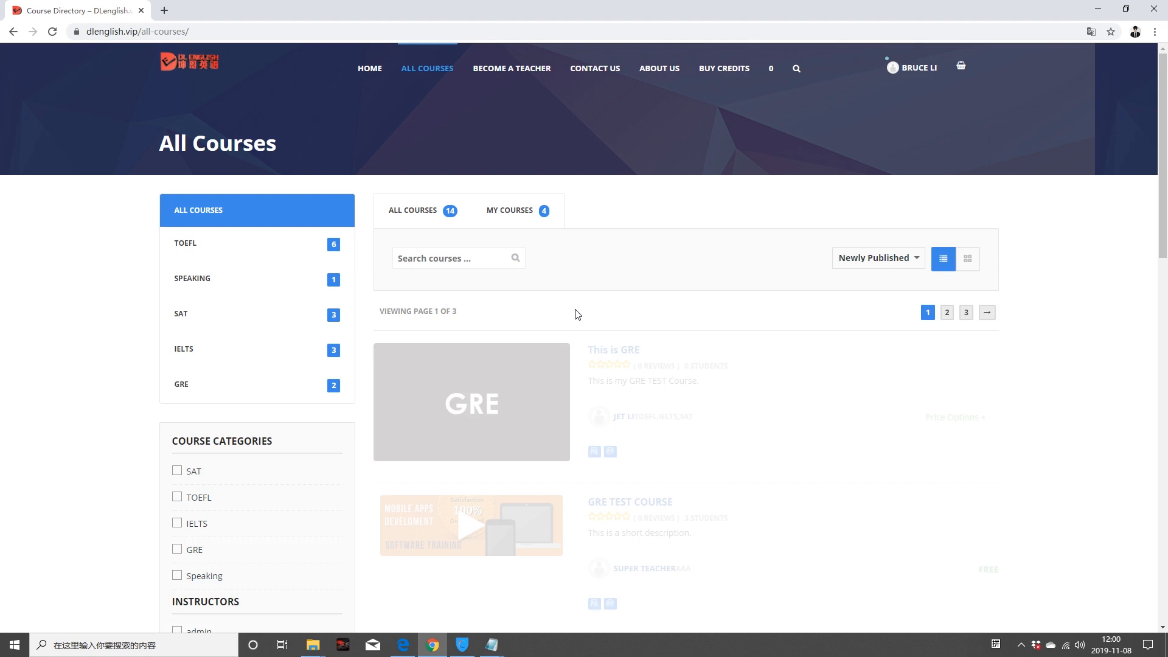
click(506, 405)
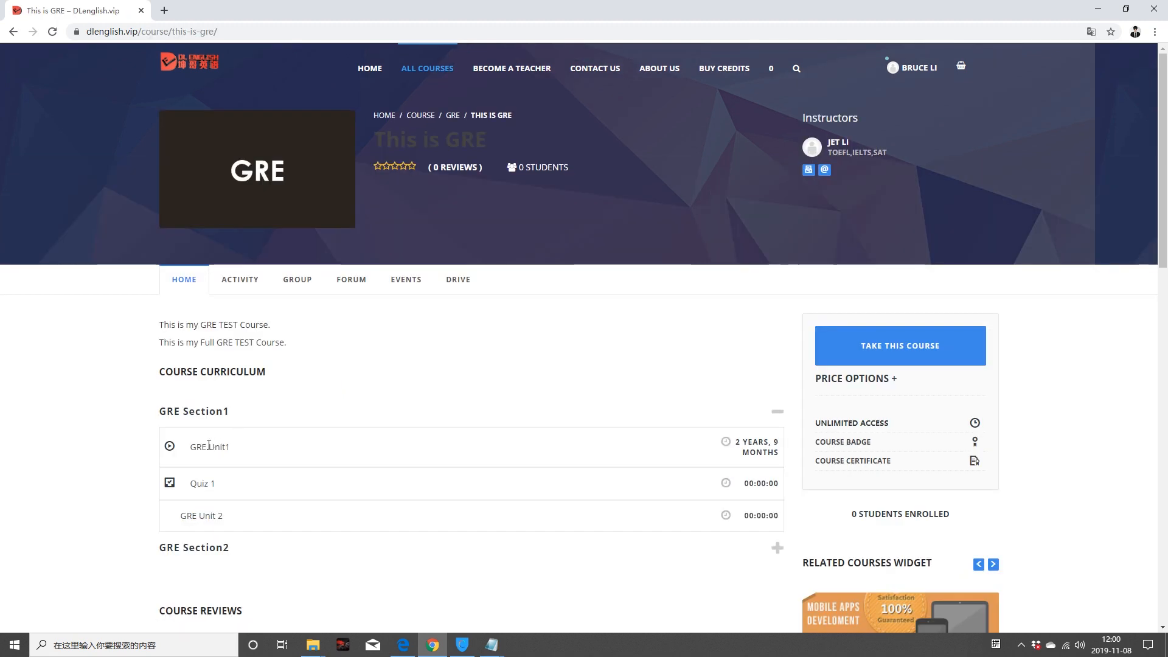
Step: Review the This is GRE curriculum and take the course, adding it to the cart at $15.00
scroll(279, 406, down, 3)
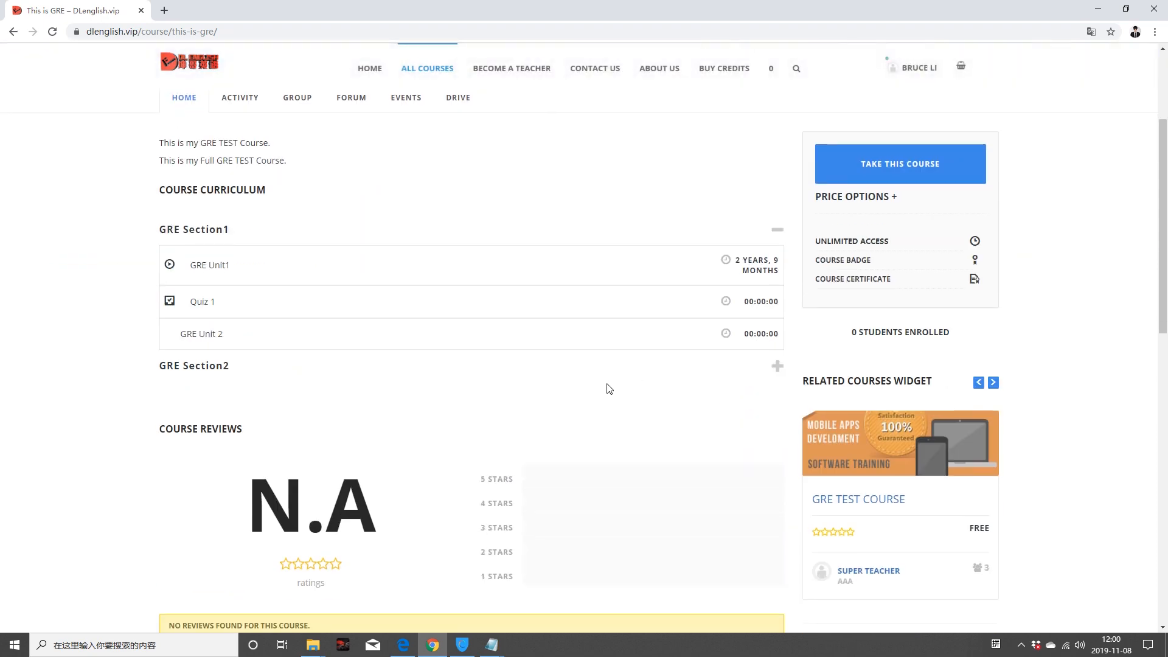
scroll(931, 256, up, 3)
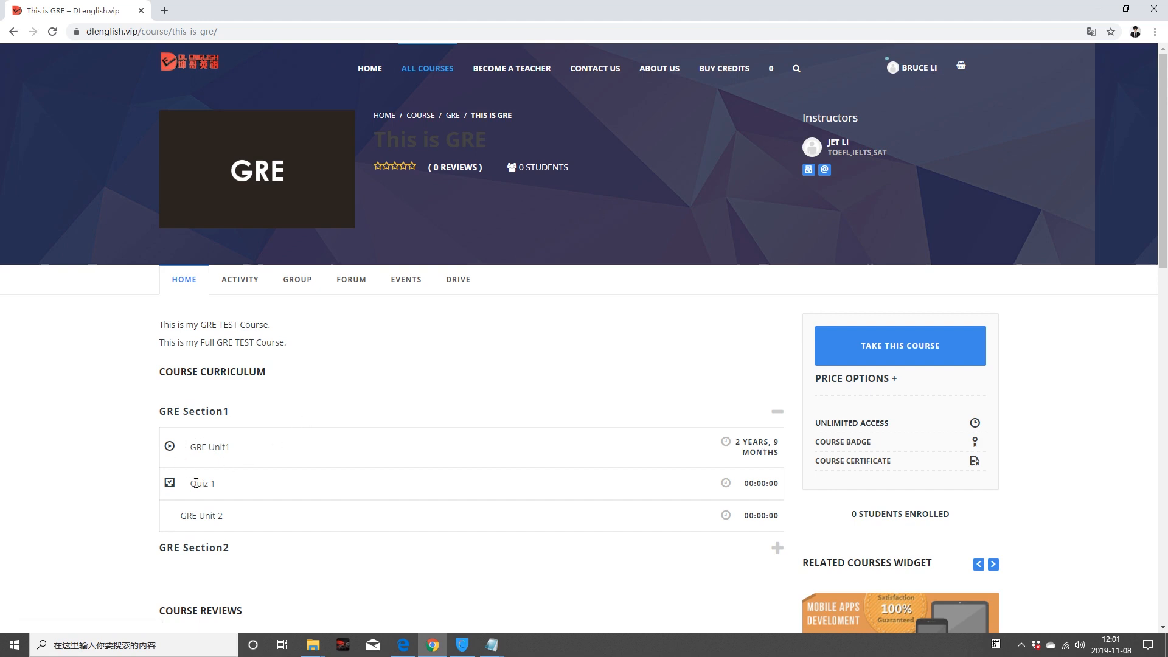
click(885, 352)
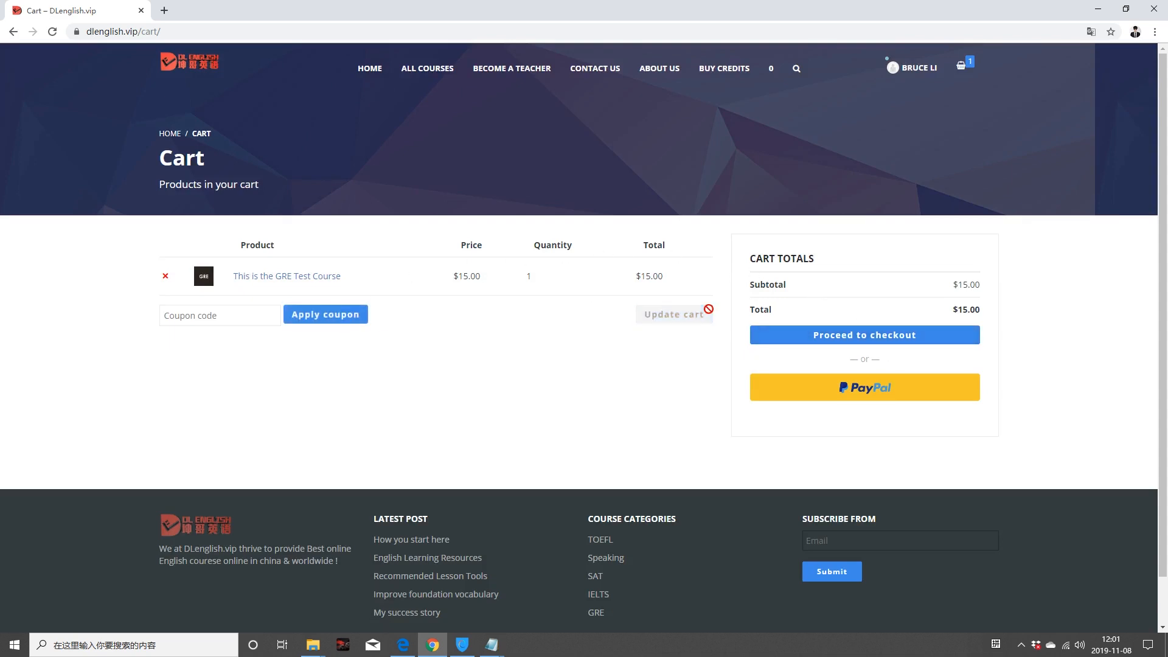
Step: Leave the cart and return to the All Courses directory
click(435, 70)
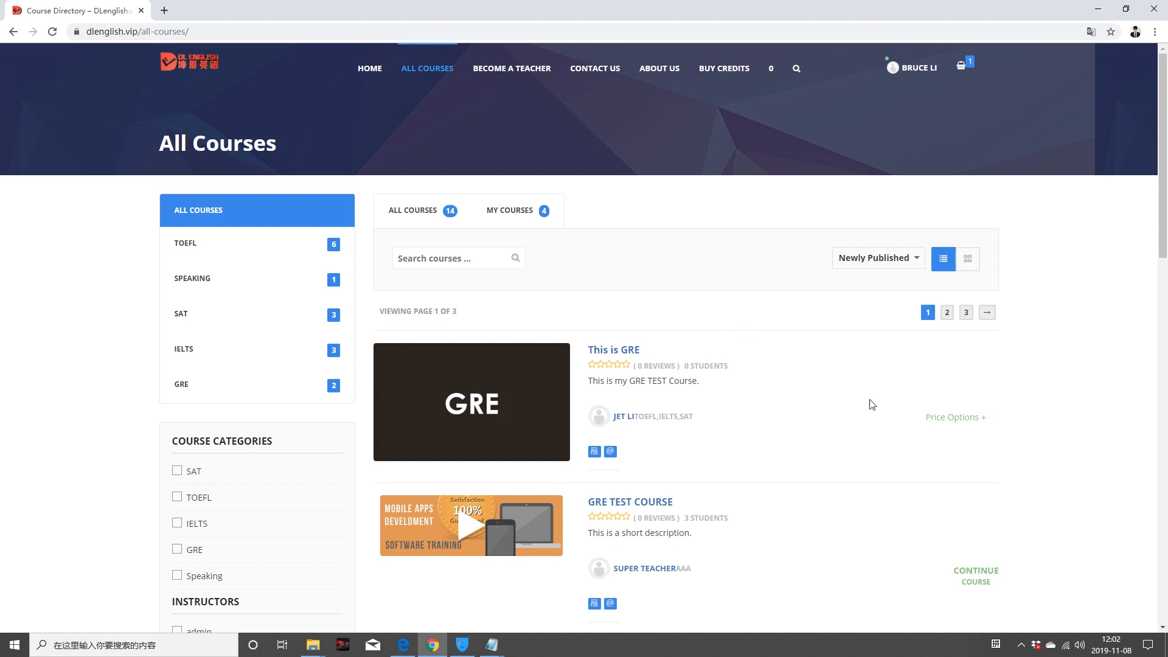
Step: Choose the 30 price option for the GRE course and open the This is GRE course page
click(979, 420)
click(976, 475)
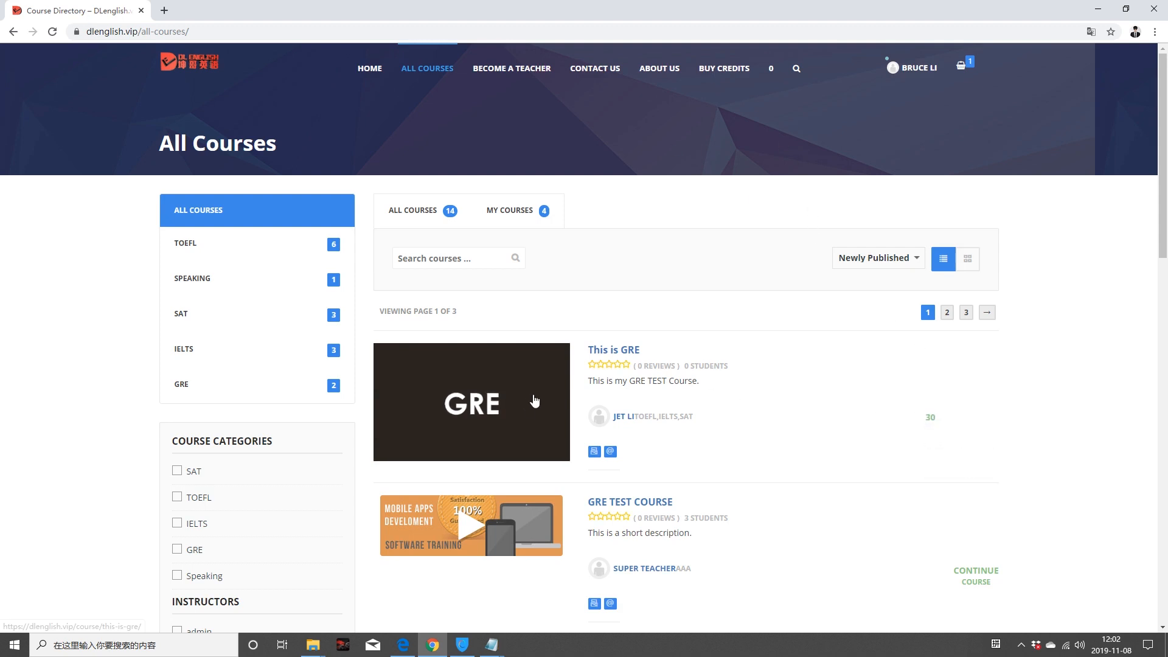
click(612, 349)
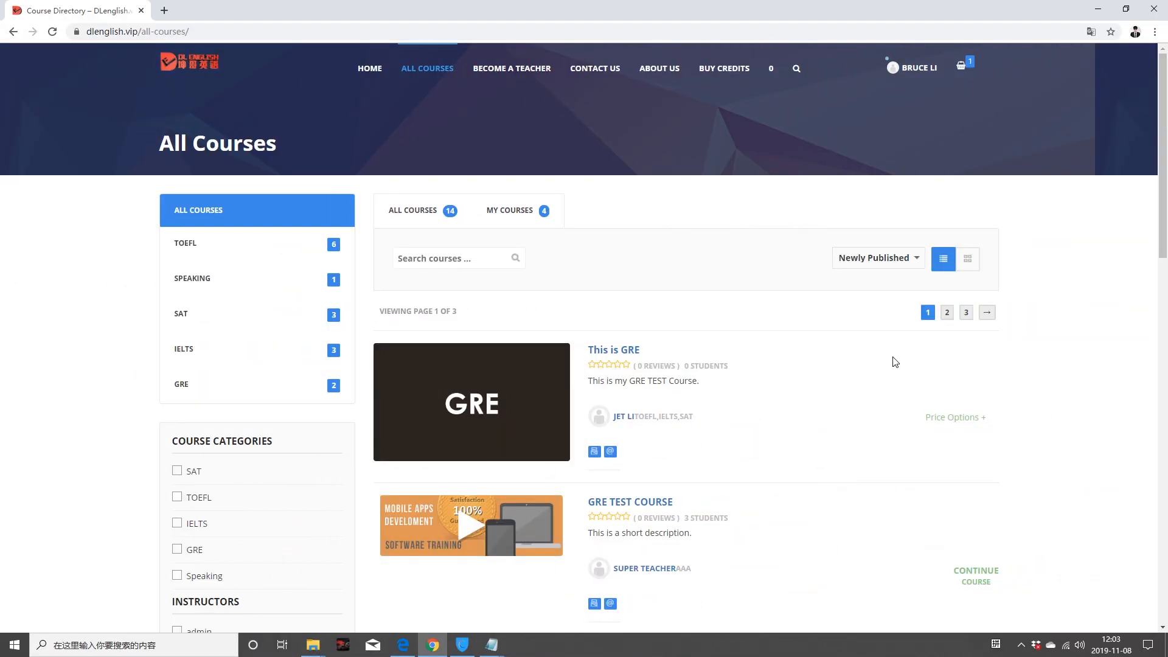
Step: Open the GRE TEST COURSE page and look over its Section 1 curriculum
scroll(738, 332, down, 5)
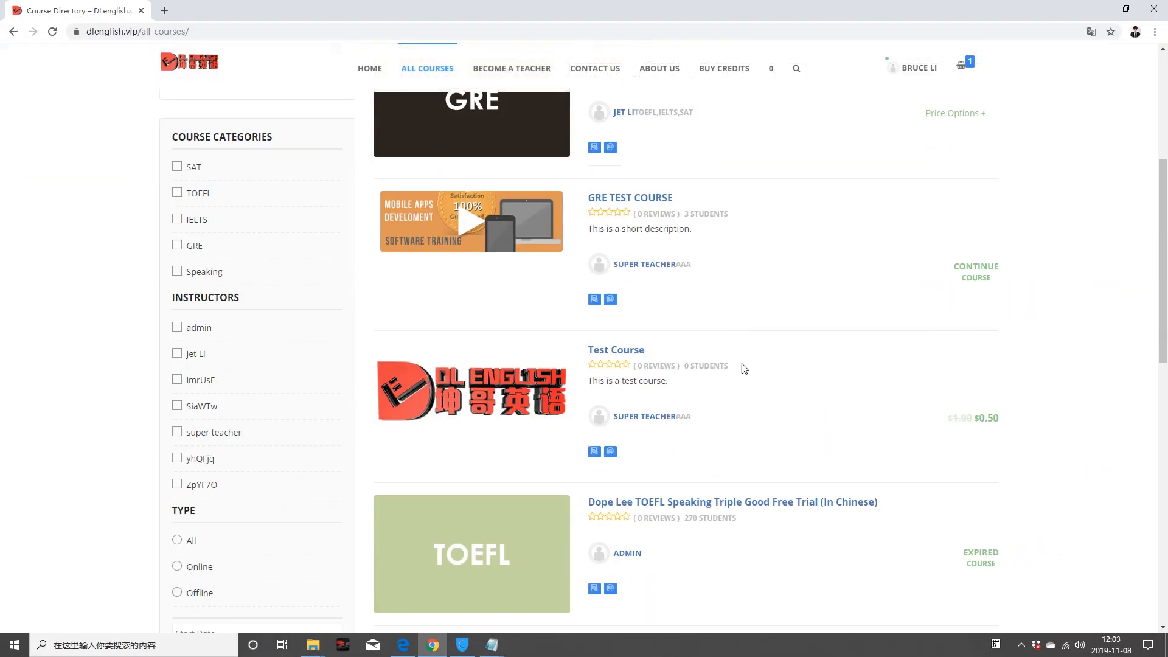
scroll(744, 368, up, 1)
click(613, 262)
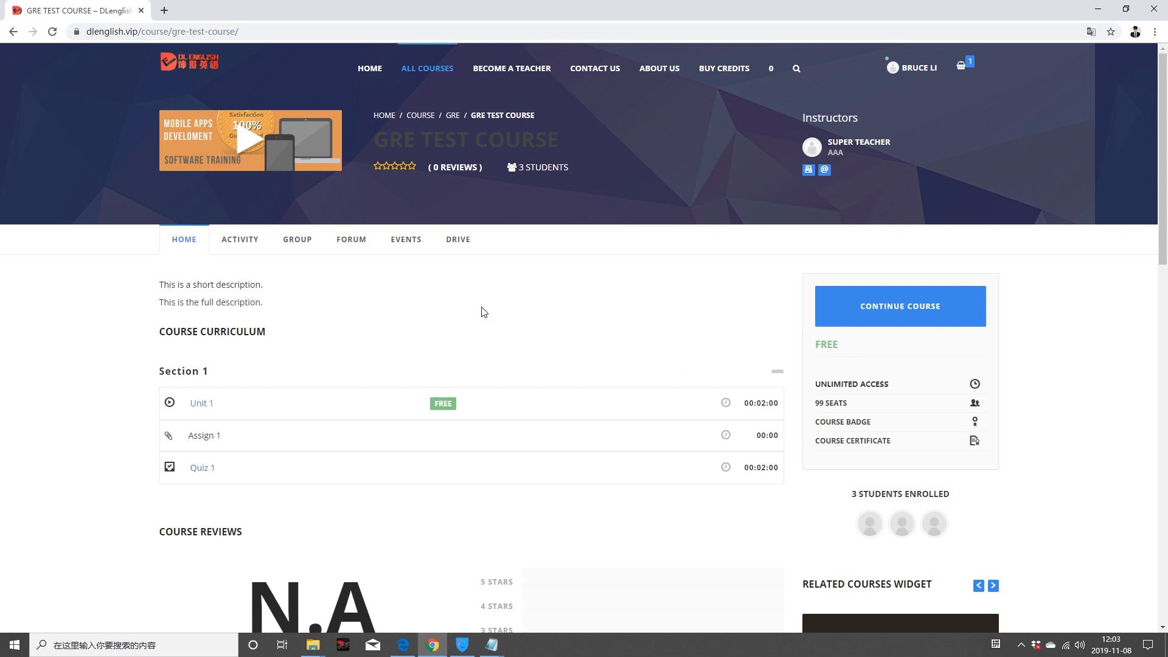
scroll(524, 360, down, 1)
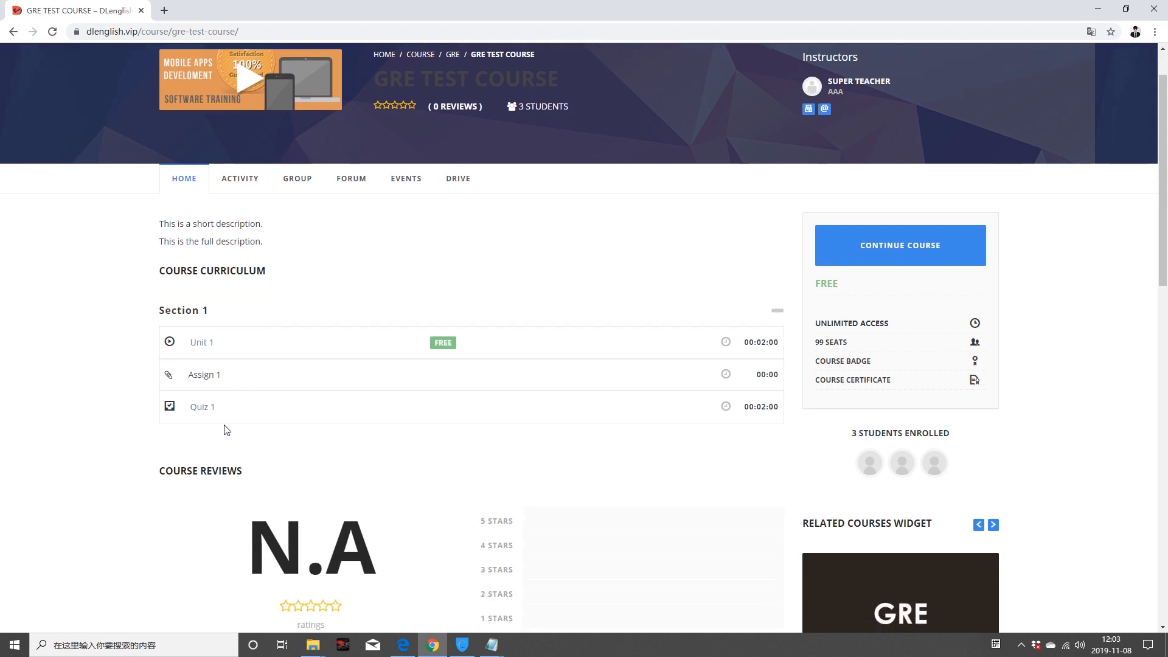
scroll(231, 447, up, 1)
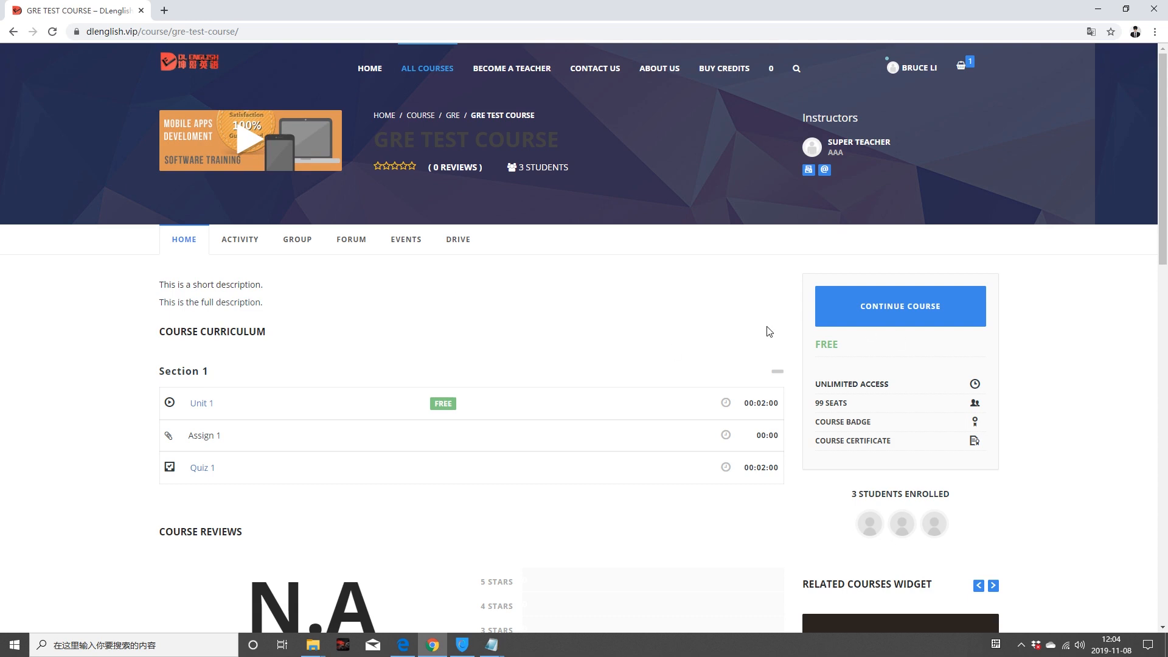
scroll(696, 375, down, 3)
scroll(696, 376, up, 3)
Step: Resume the GRE TEST COURSE in the player and review the Unit 1 video lesson
click(874, 307)
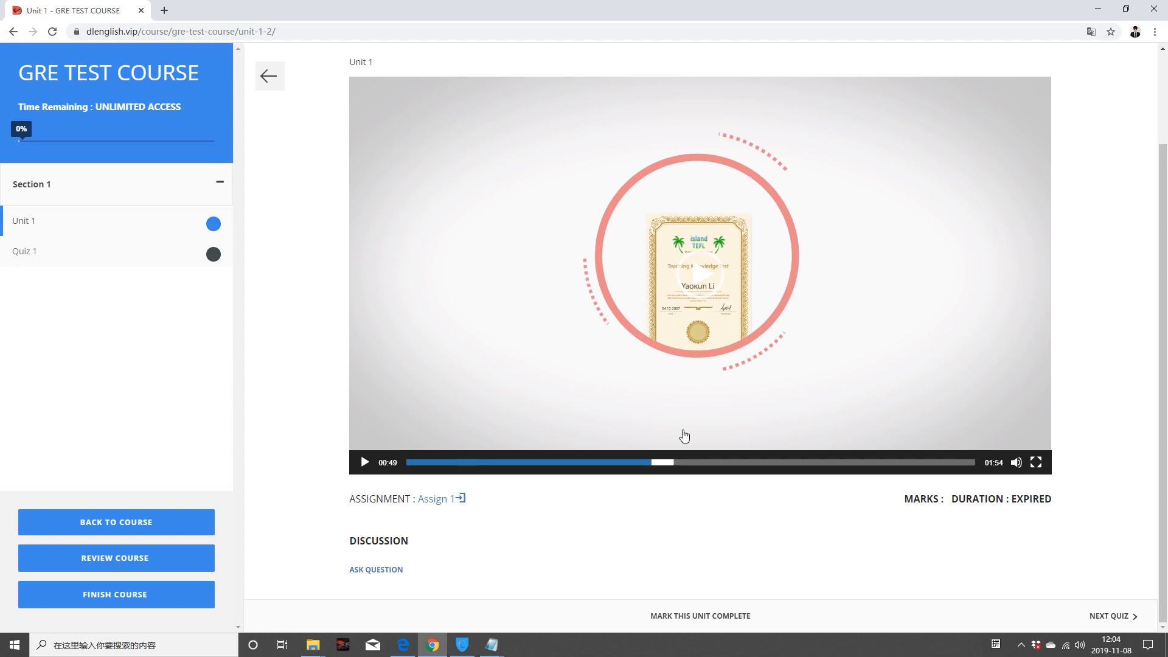
scroll(347, 417, up, 2)
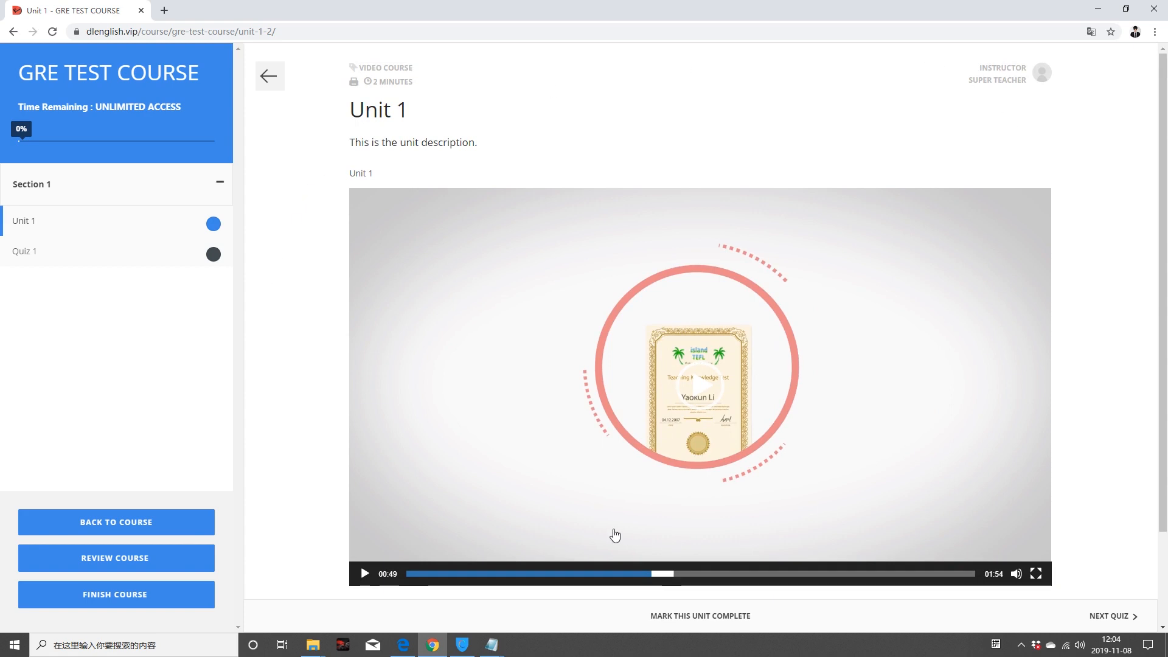
scroll(613, 532, down, 2)
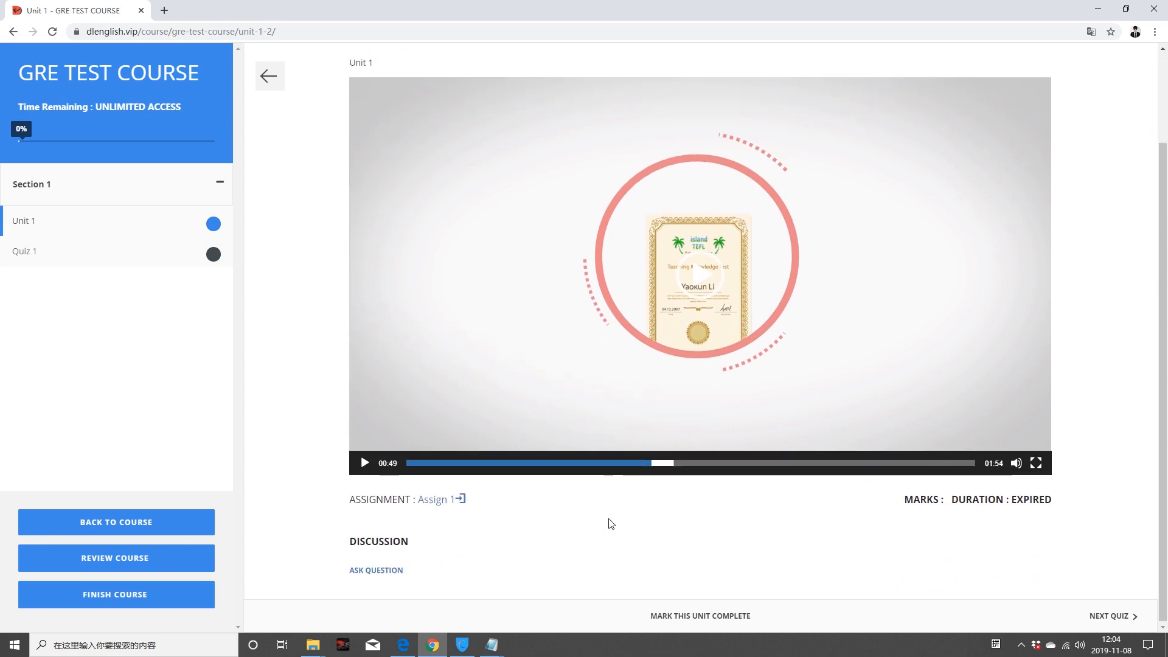
scroll(611, 524, up, 2)
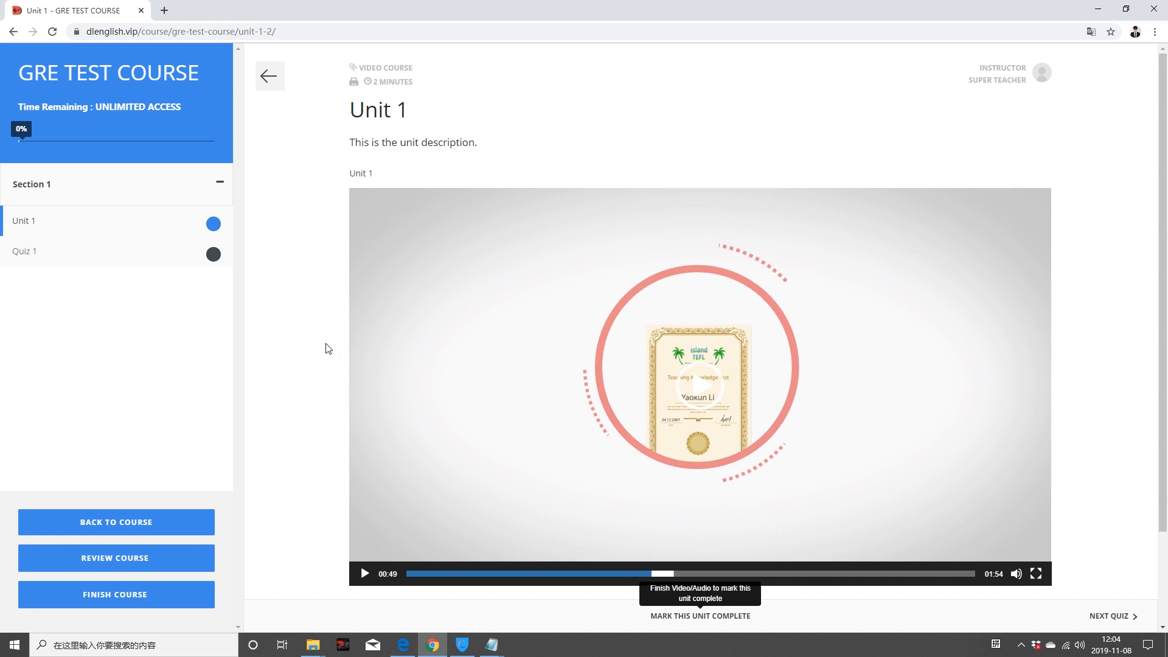
scroll(329, 347, down, 2)
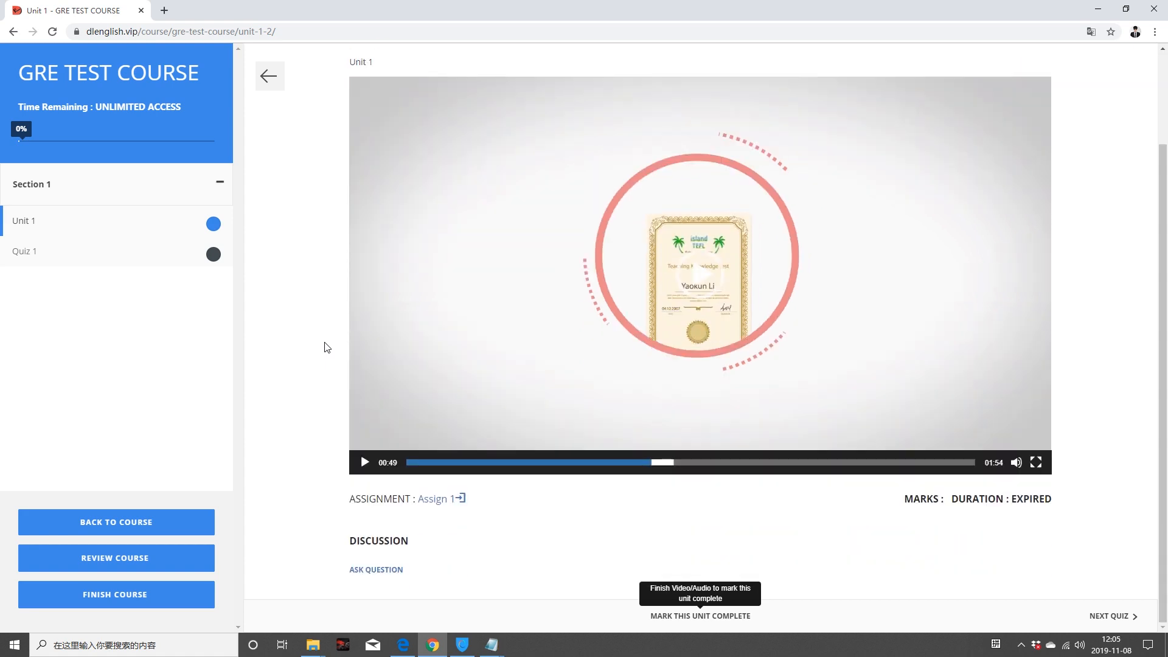
Step: Advance to Quiz 1, hide and reshow the course outline, then go back two pages
click(1108, 616)
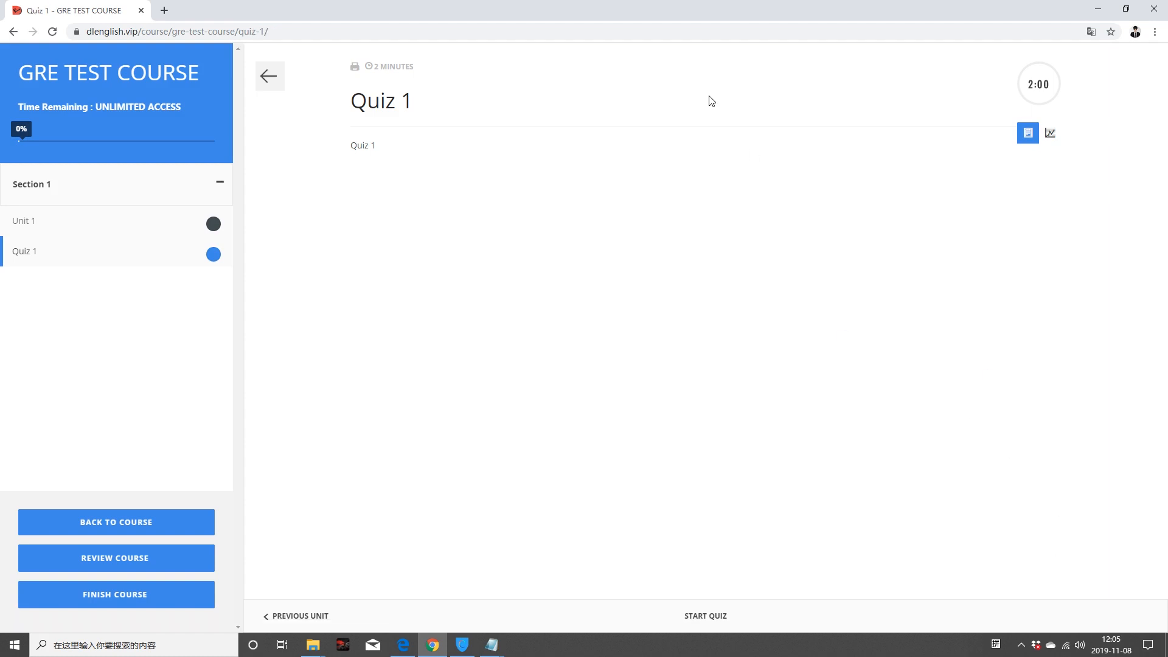
click(283, 74)
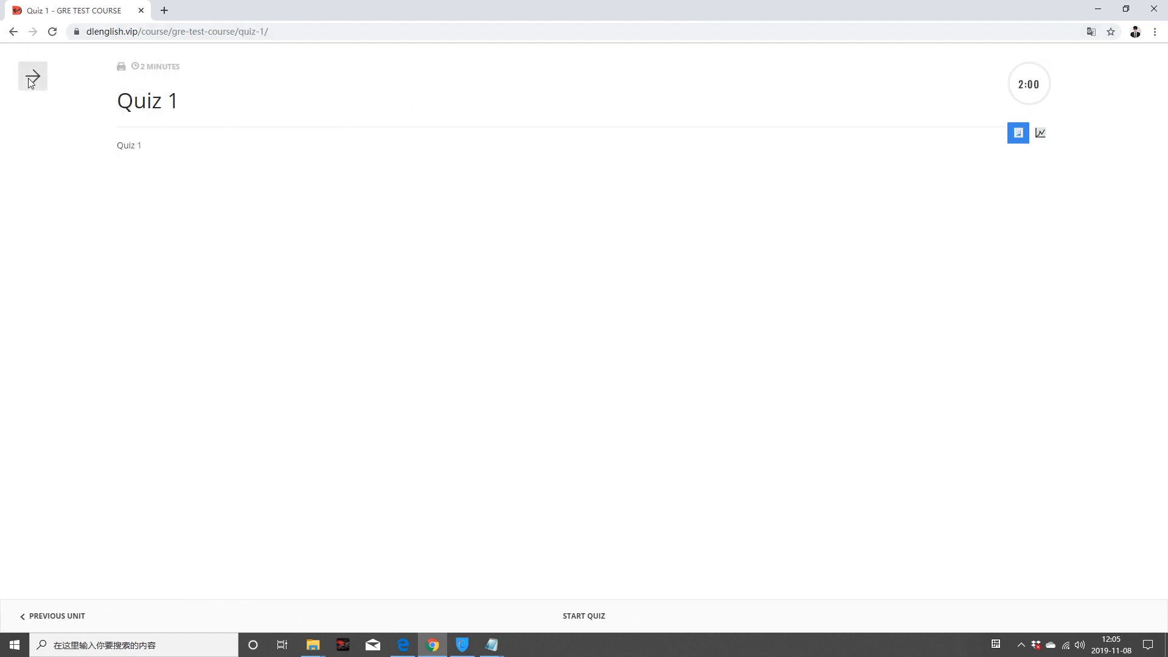
click(32, 77)
click(12, 32)
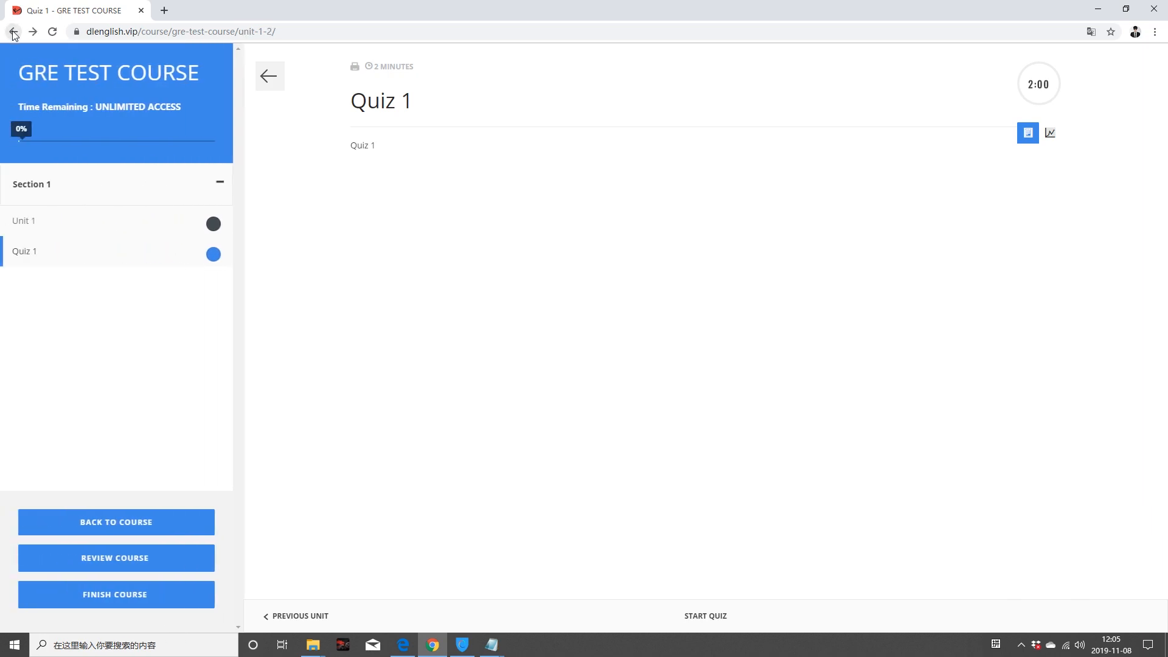
click(13, 31)
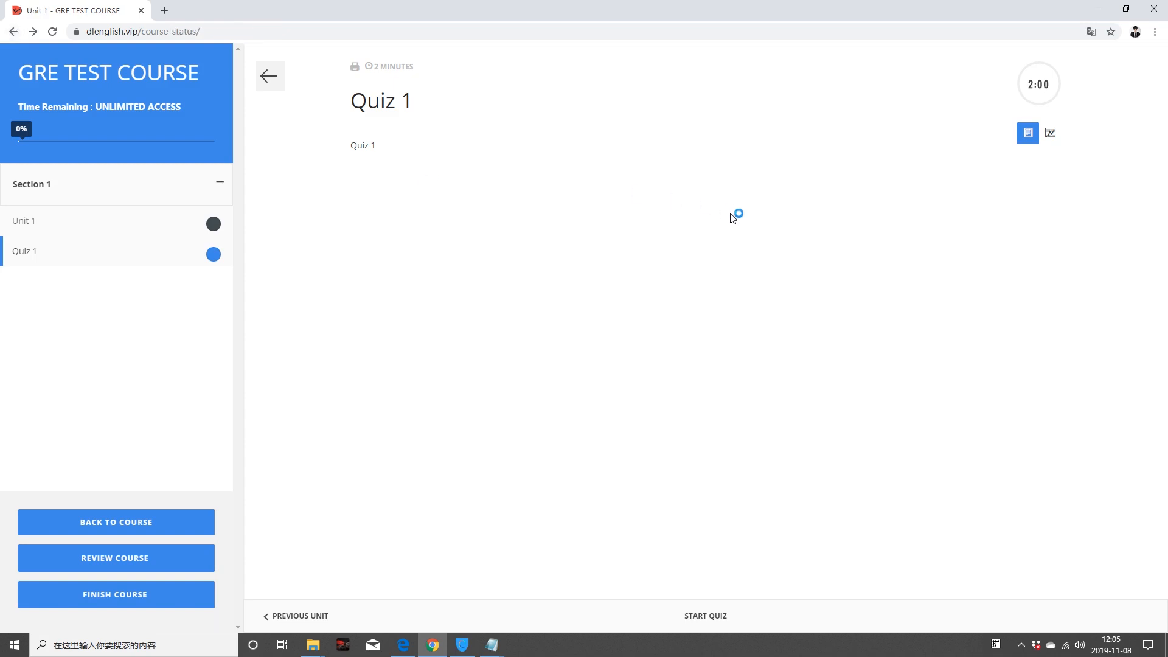